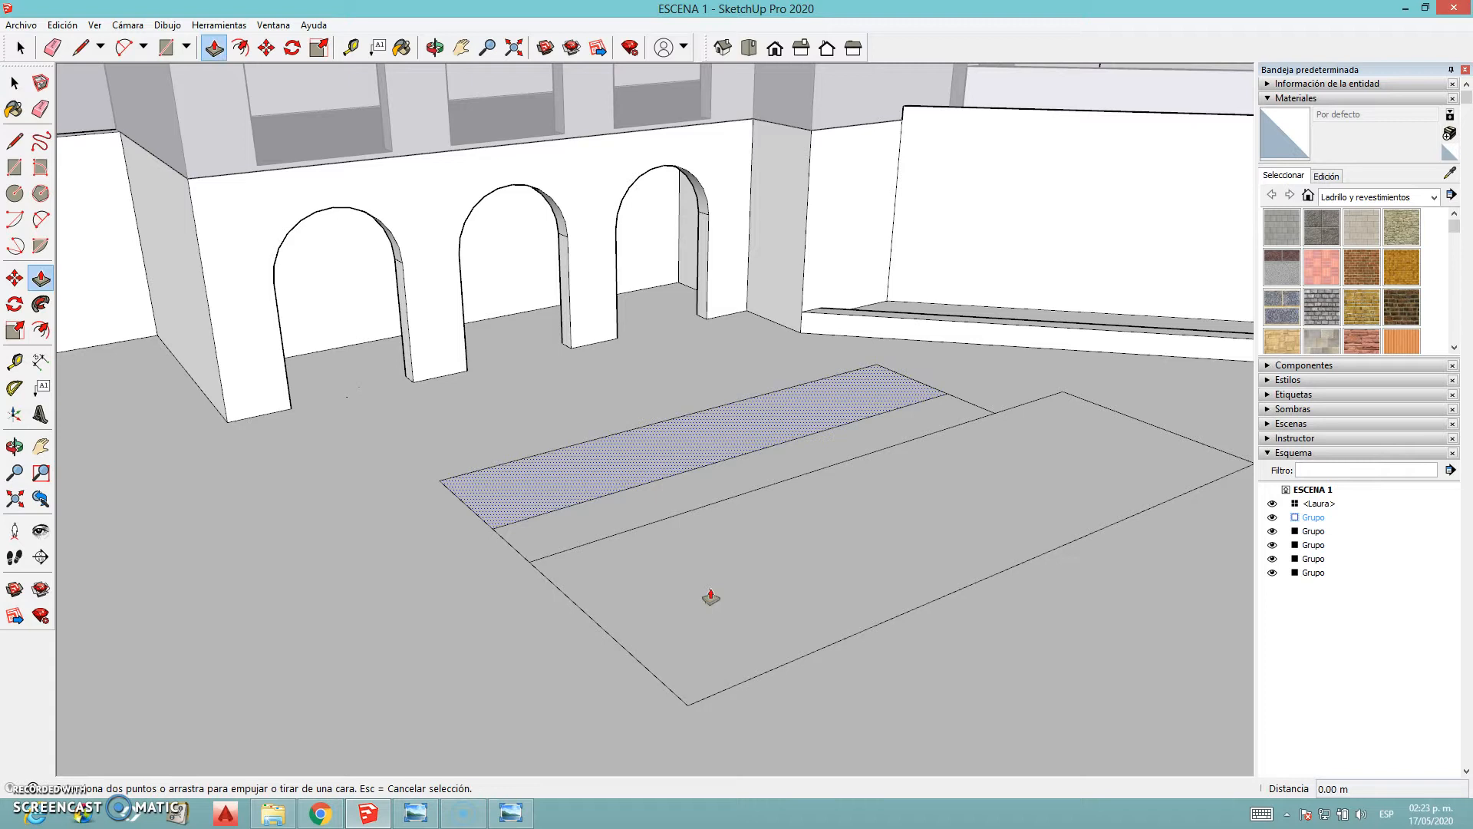
Push the narrow rectangular strip nearest the arches 0.3 m down into the ground
{"action": "middle_click_drag", "start_coordinate": [591, 565], "coordinate": [645, 582]}
{"action": "scroll", "coordinate": [588, 530], "scroll_direction": "up", "scroll_amount": 2}
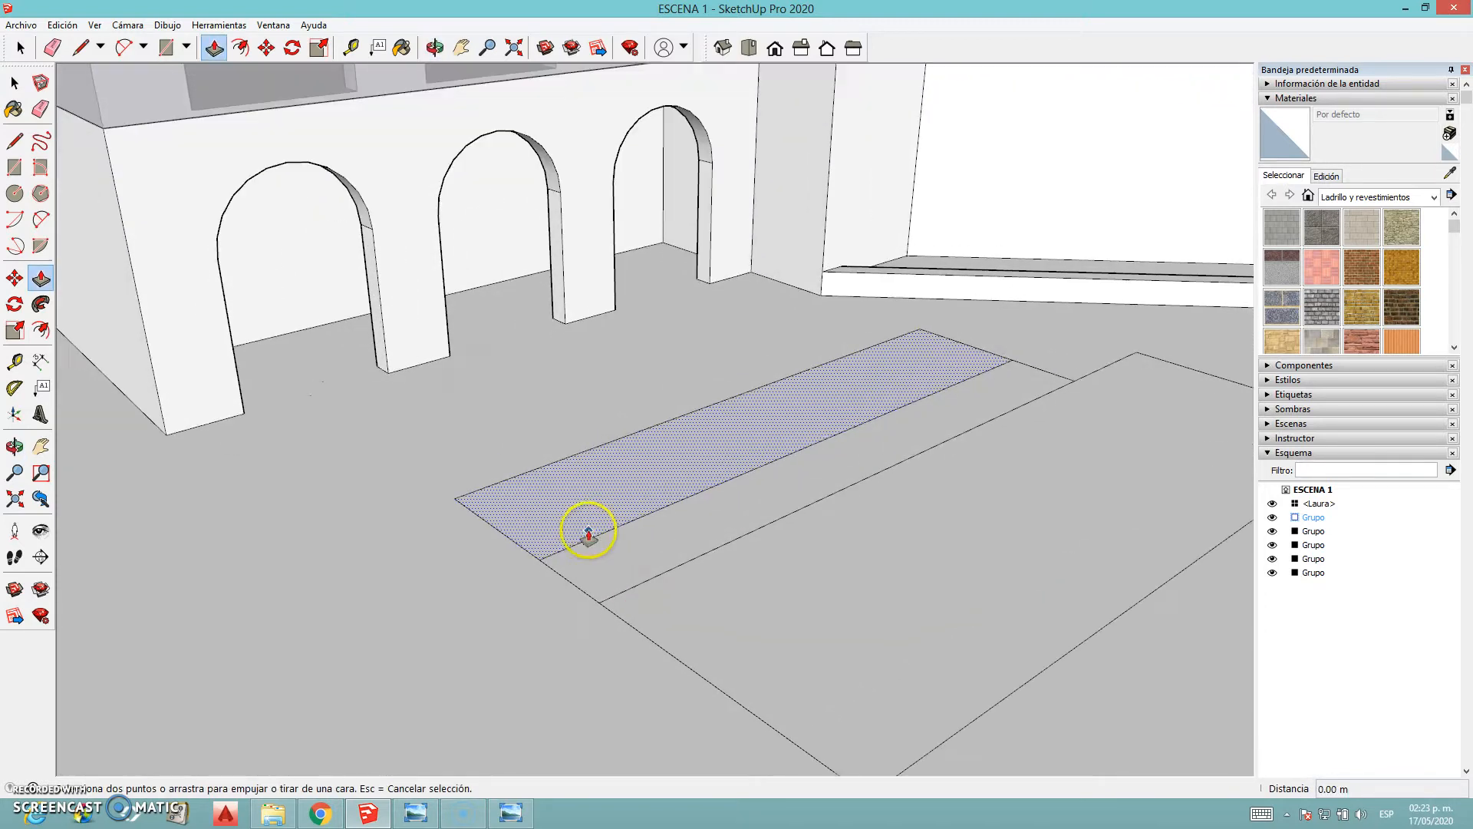
{"action": "left_click", "coordinate": [588, 512]}
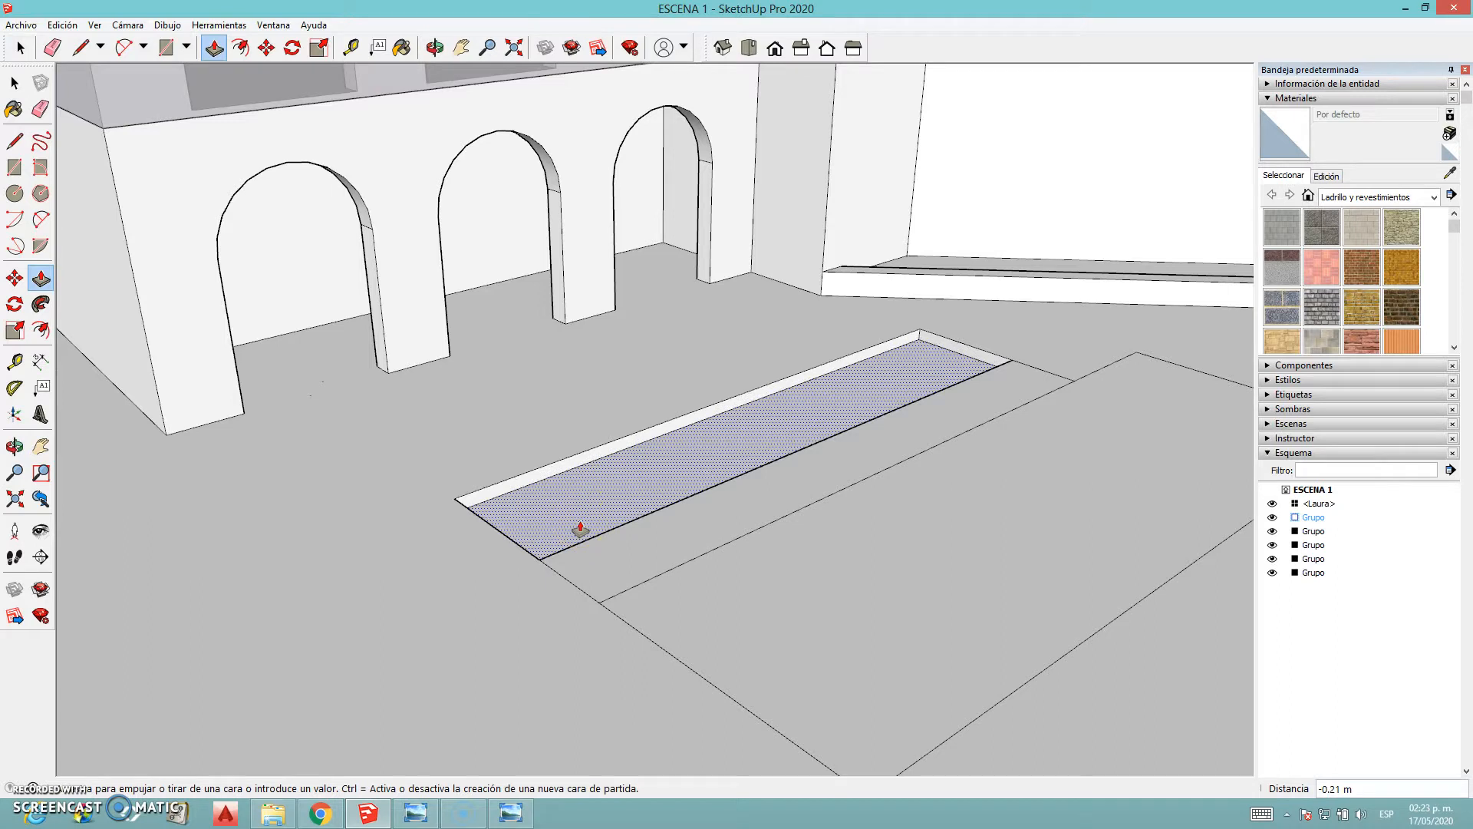
{"action": "left_click", "coordinate": [573, 531]}
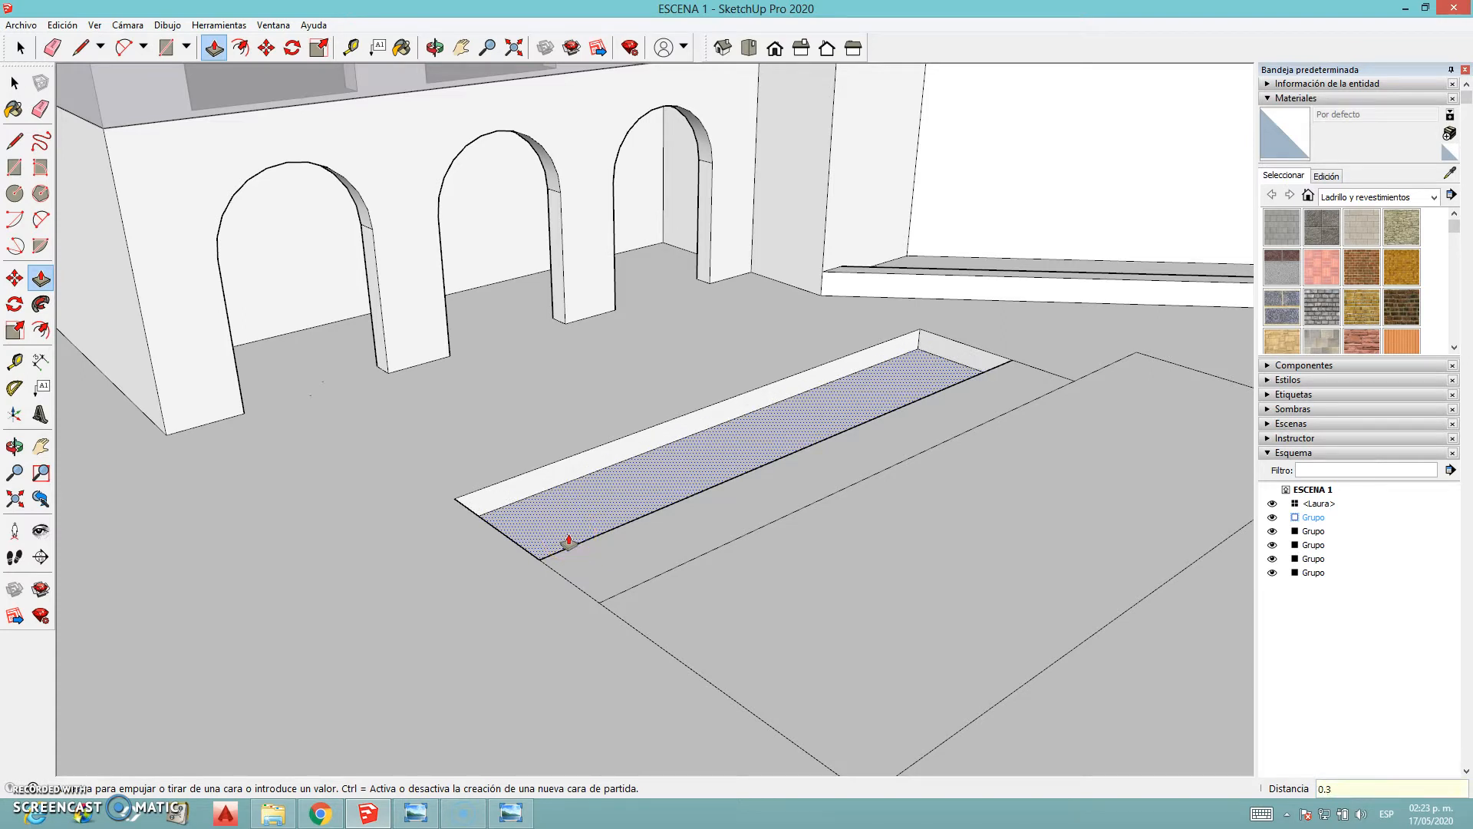
{"action": "key", "text": "Return"}
Push the large rectangular face 1.5 m down to form the deep part of the pool
{"action": "middle_click_drag", "start_coordinate": [701, 463], "coordinate": [814, 589]}
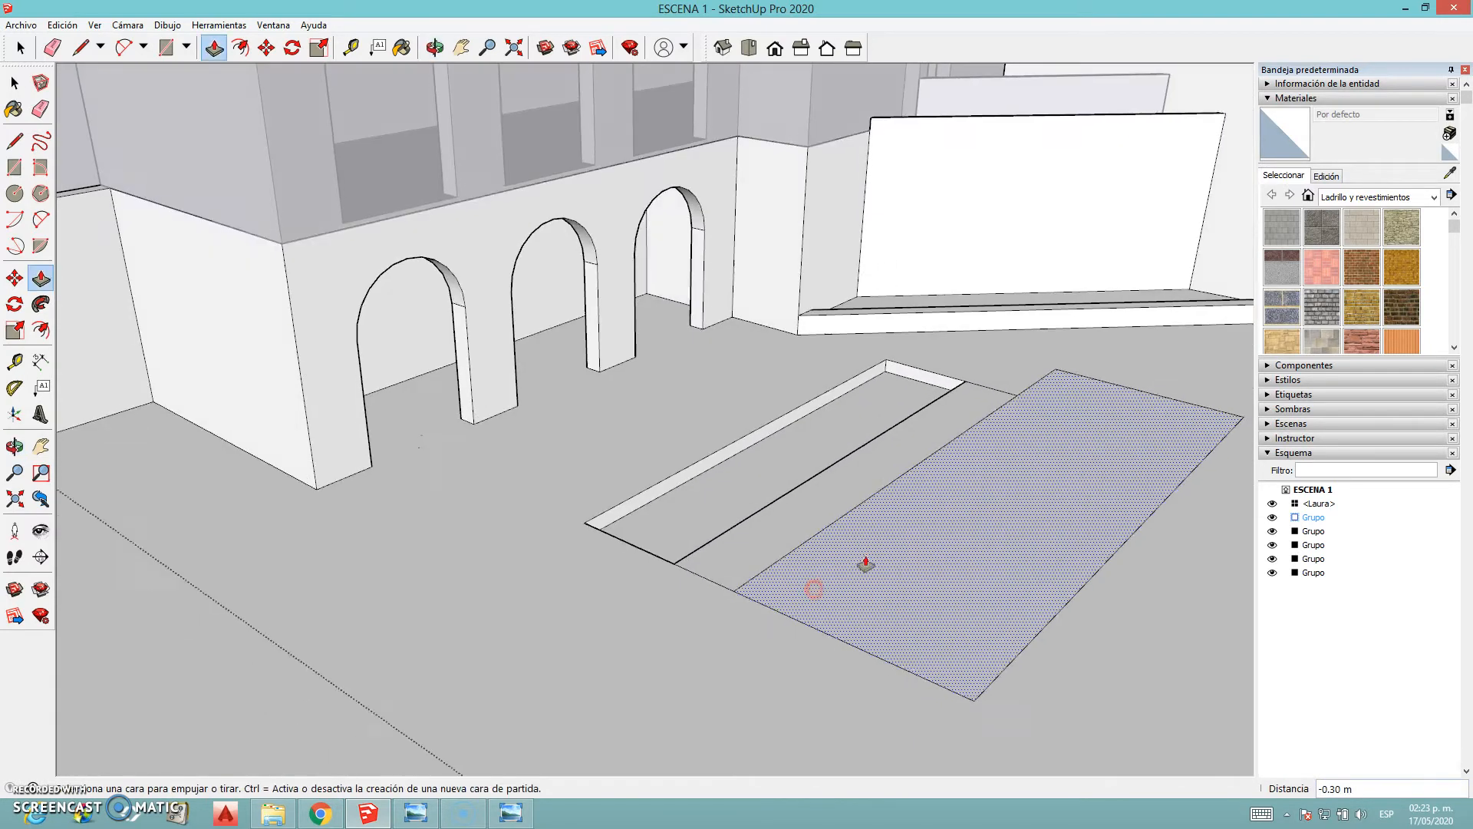
{"action": "scroll", "coordinate": [980, 486], "scroll_direction": "up", "scroll_amount": 2}
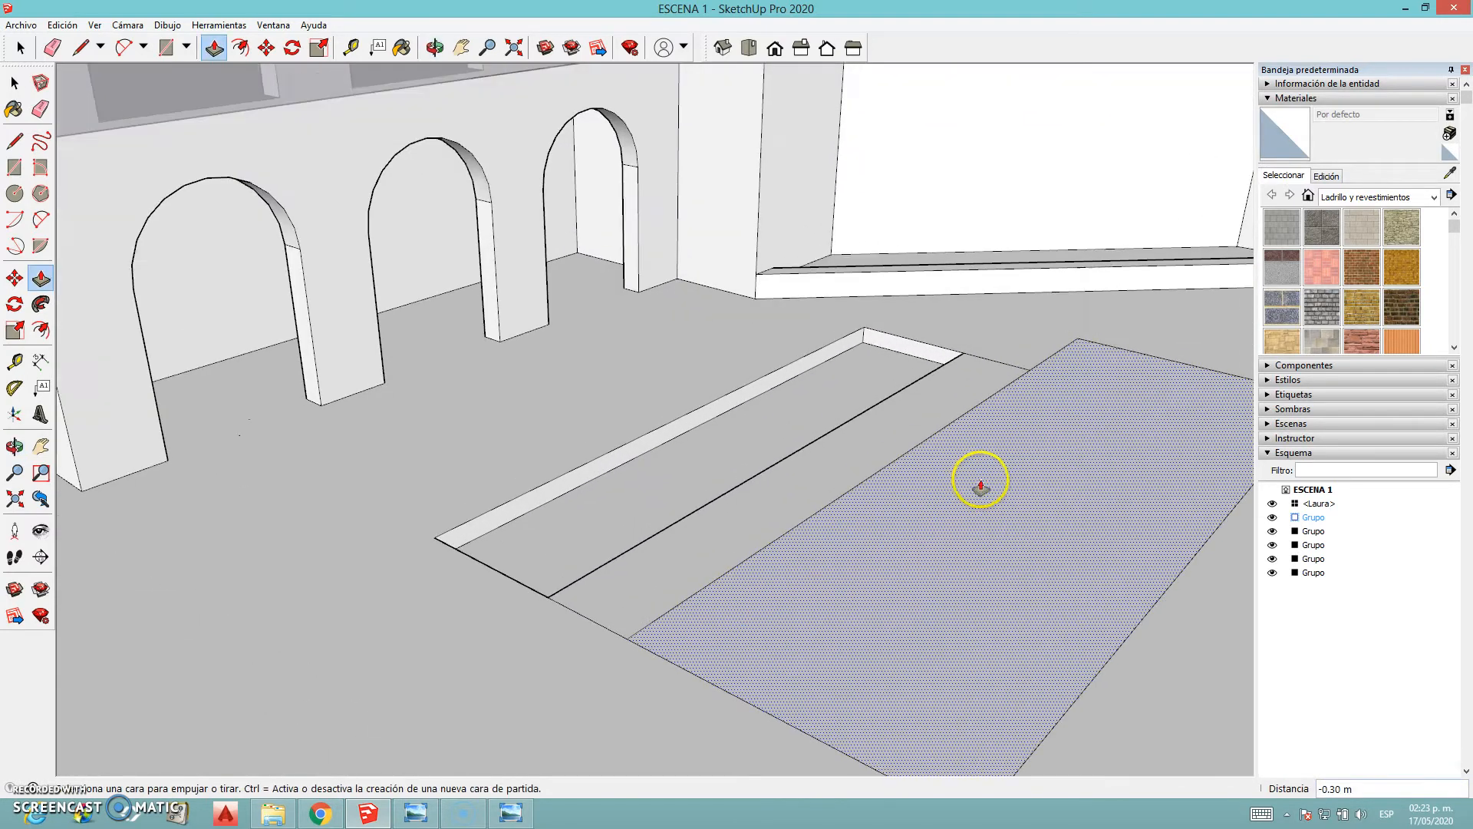
{"action": "left_click", "coordinate": [931, 533]}
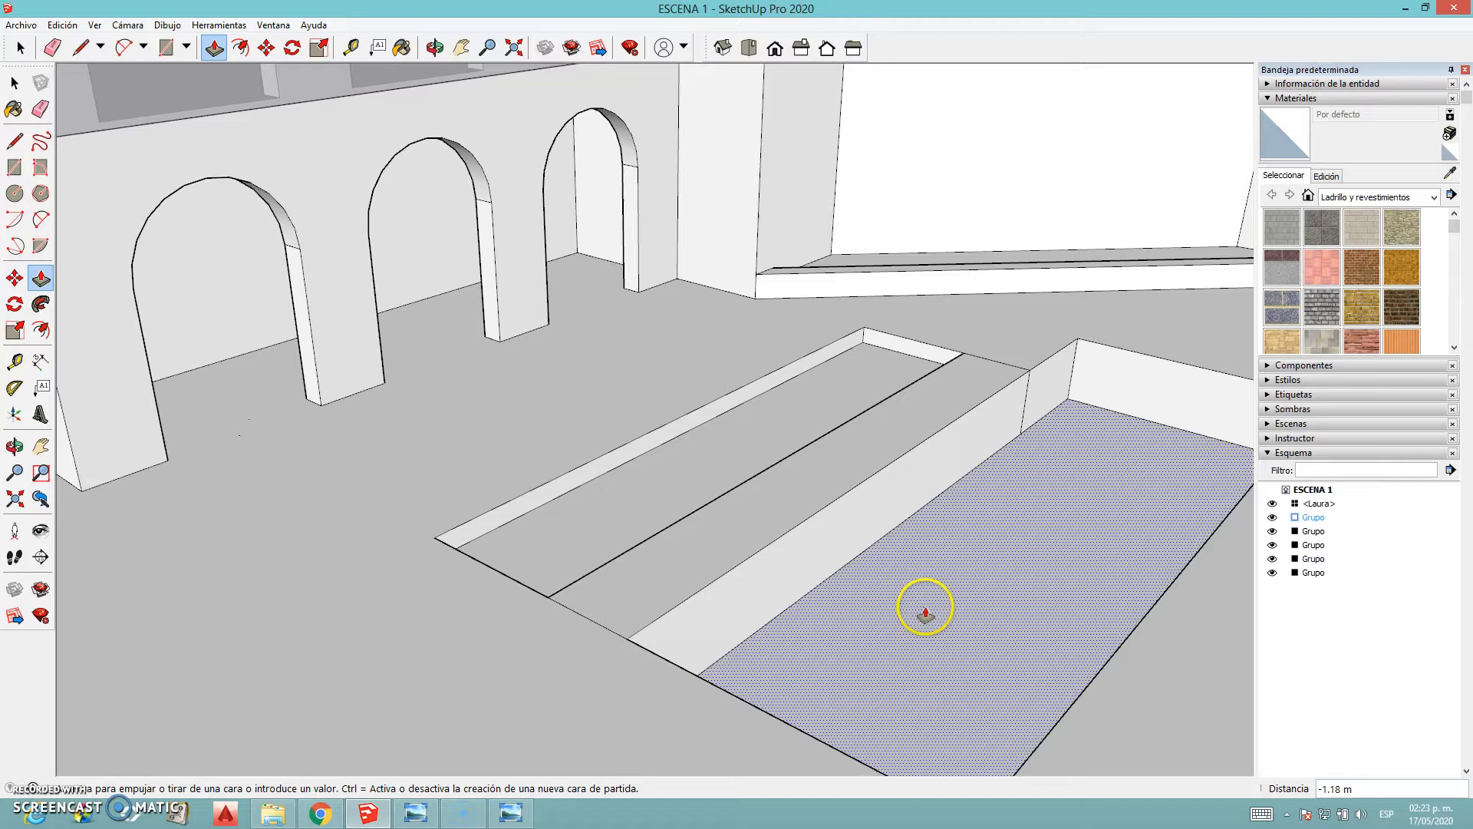
{"action": "type", "text": "1.5"}
{"action": "key", "text": "Return"}
Erase the leftover vertical edge dividing the deep pool's long wall
{"action": "middle_click_drag", "start_coordinate": [1128, 513], "coordinate": [1013, 509]}
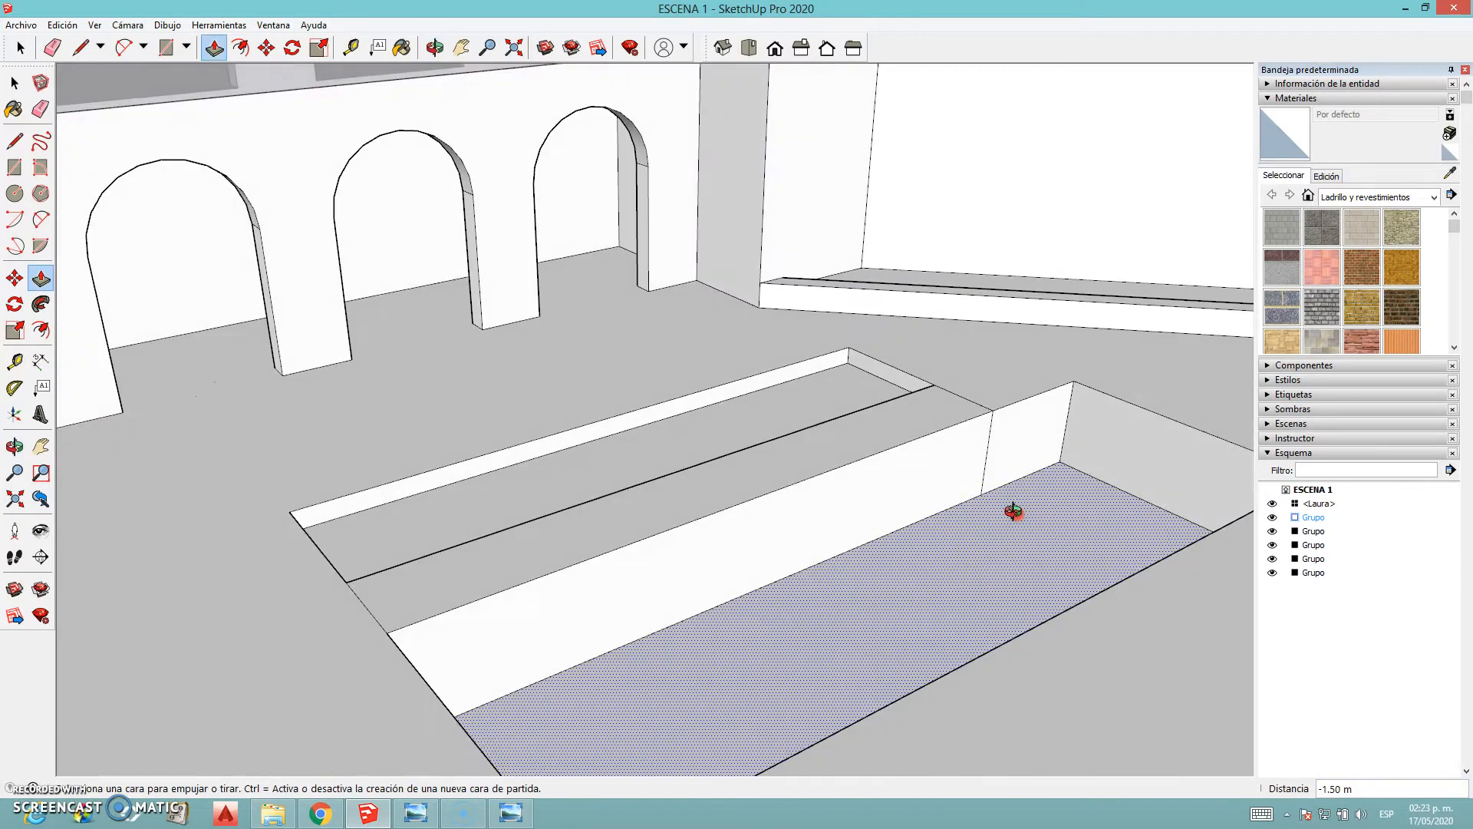
{"action": "scroll", "coordinate": [994, 509], "scroll_direction": "up", "scroll_amount": 2}
{"action": "key", "text": "e"}
{"action": "left_click", "coordinate": [980, 443]}
{"action": "scroll", "coordinate": [927, 497], "scroll_direction": "down", "scroll_amount": 3}
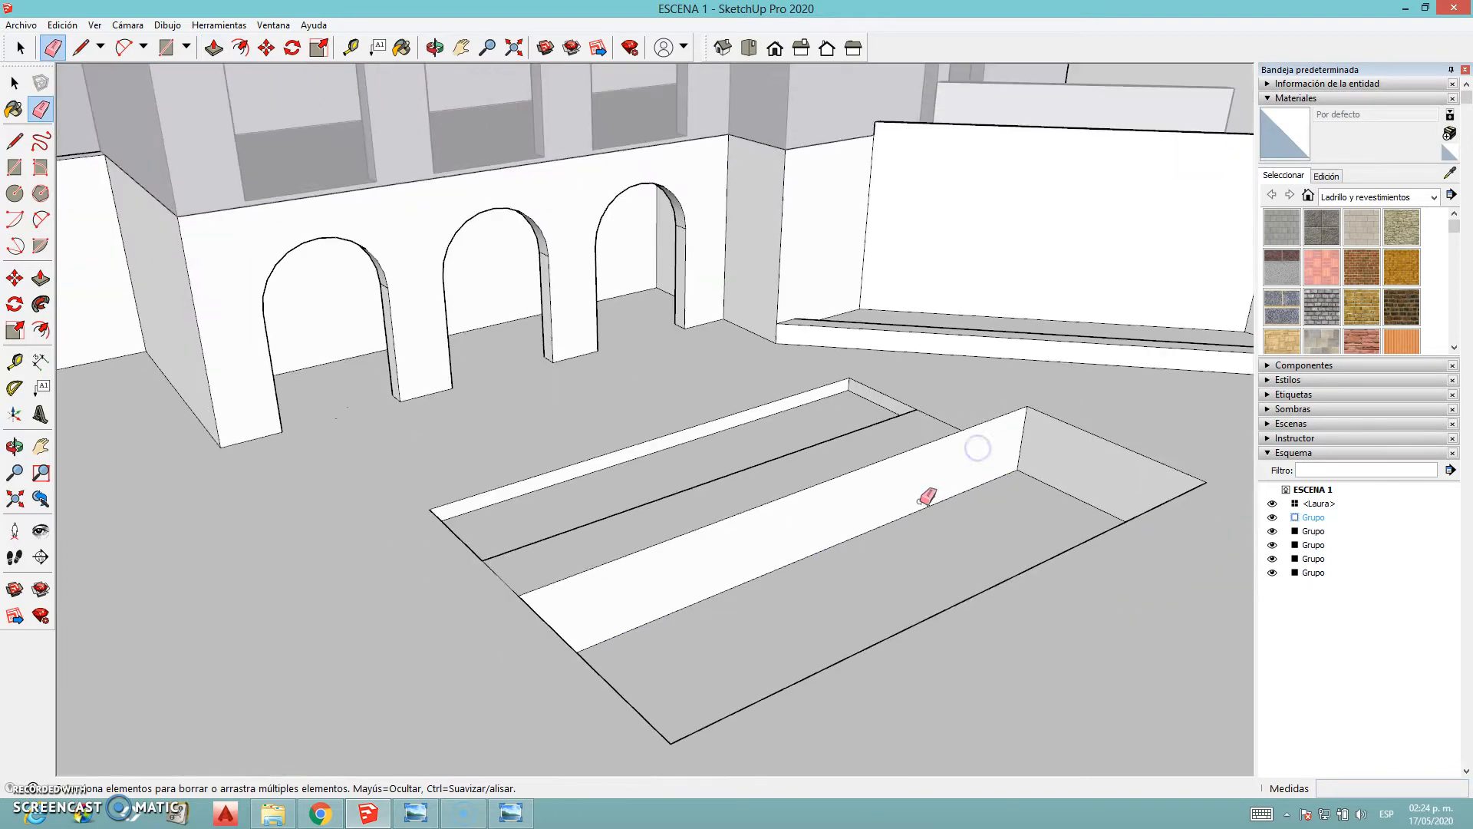
Push the middle strip between the shallow ledge and the deep pool down to the deep floor's level
{"action": "middle_click_drag", "start_coordinate": [923, 503], "coordinate": [1051, 543]}
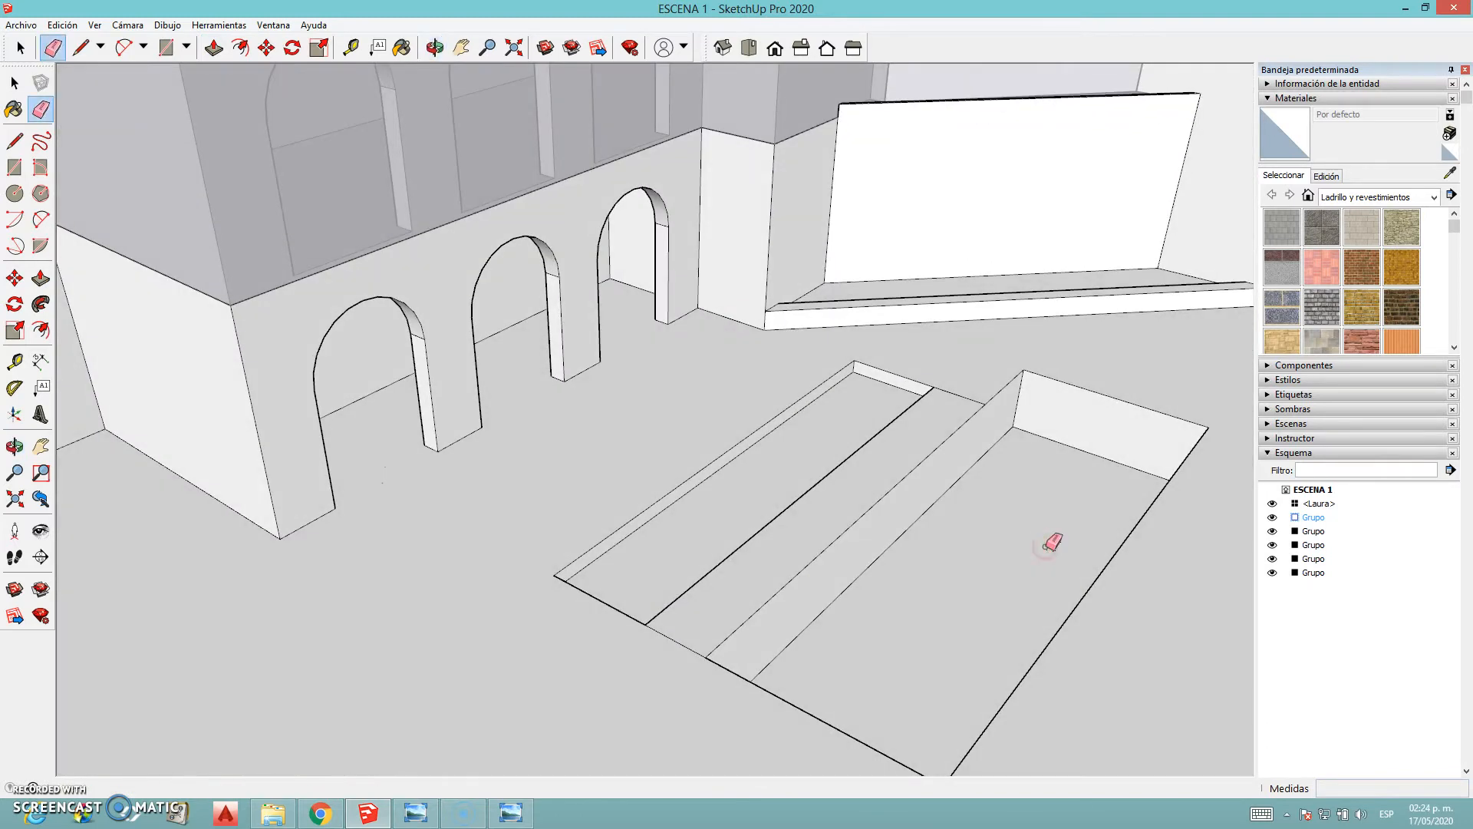
{"action": "scroll", "coordinate": [930, 444], "scroll_direction": "up", "scroll_amount": 4}
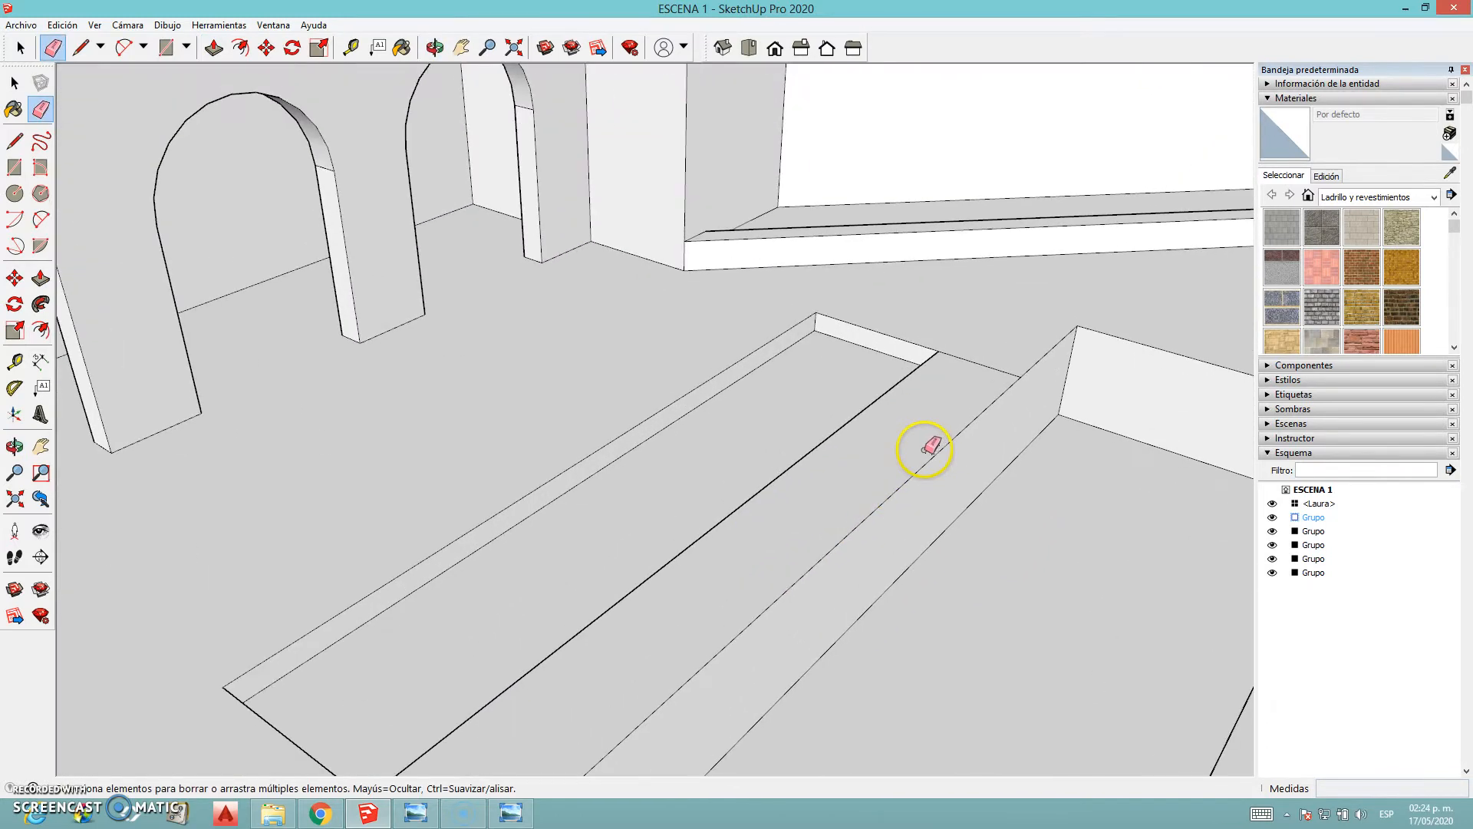
{"action": "key", "text": "p"}
{"action": "left_click", "coordinate": [924, 434]}
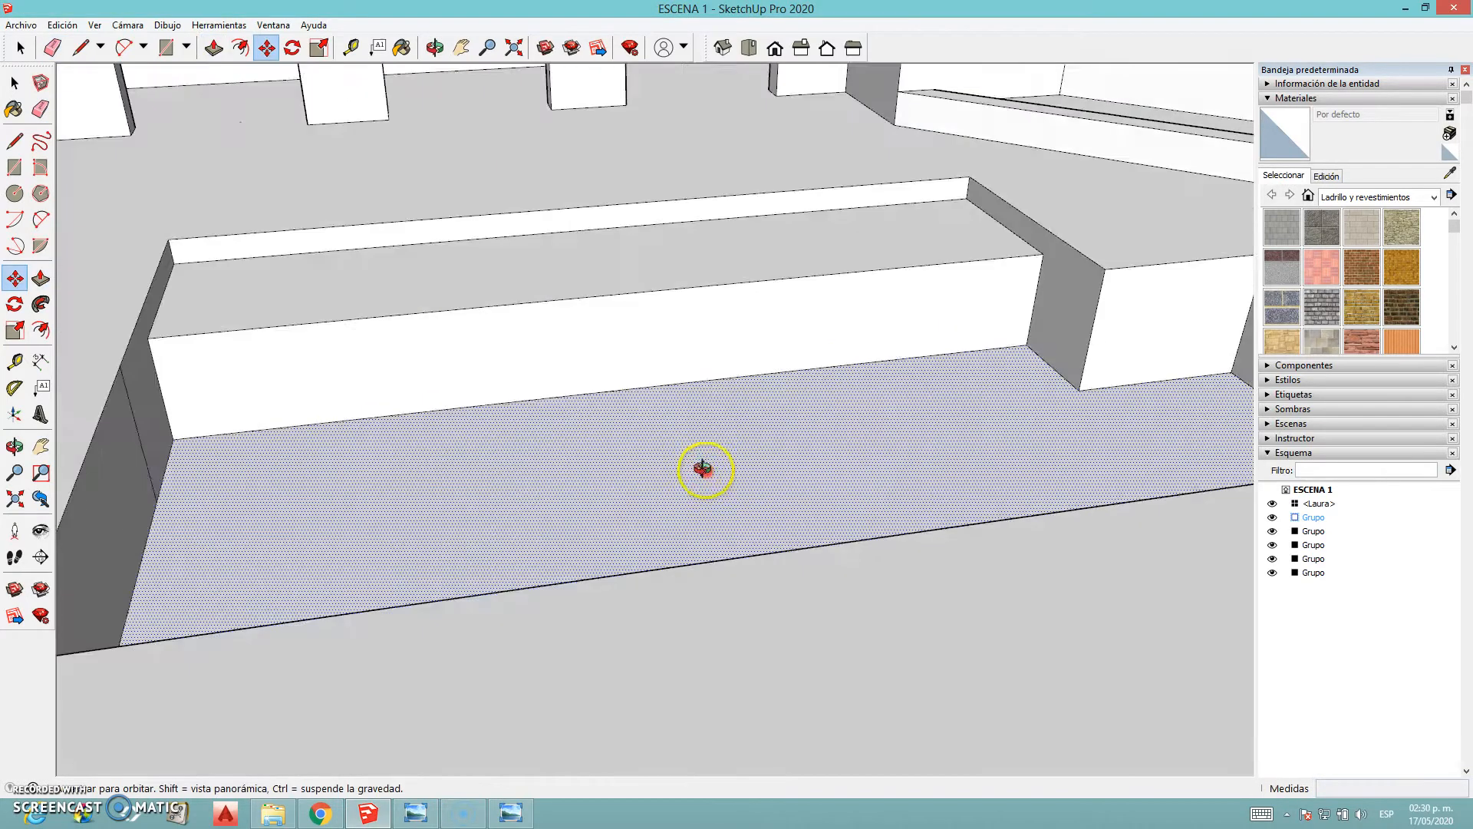
Erase the leftover vertical edge on the pool's short end wall beside the shallow ledge
{"action": "key", "text": "m"}
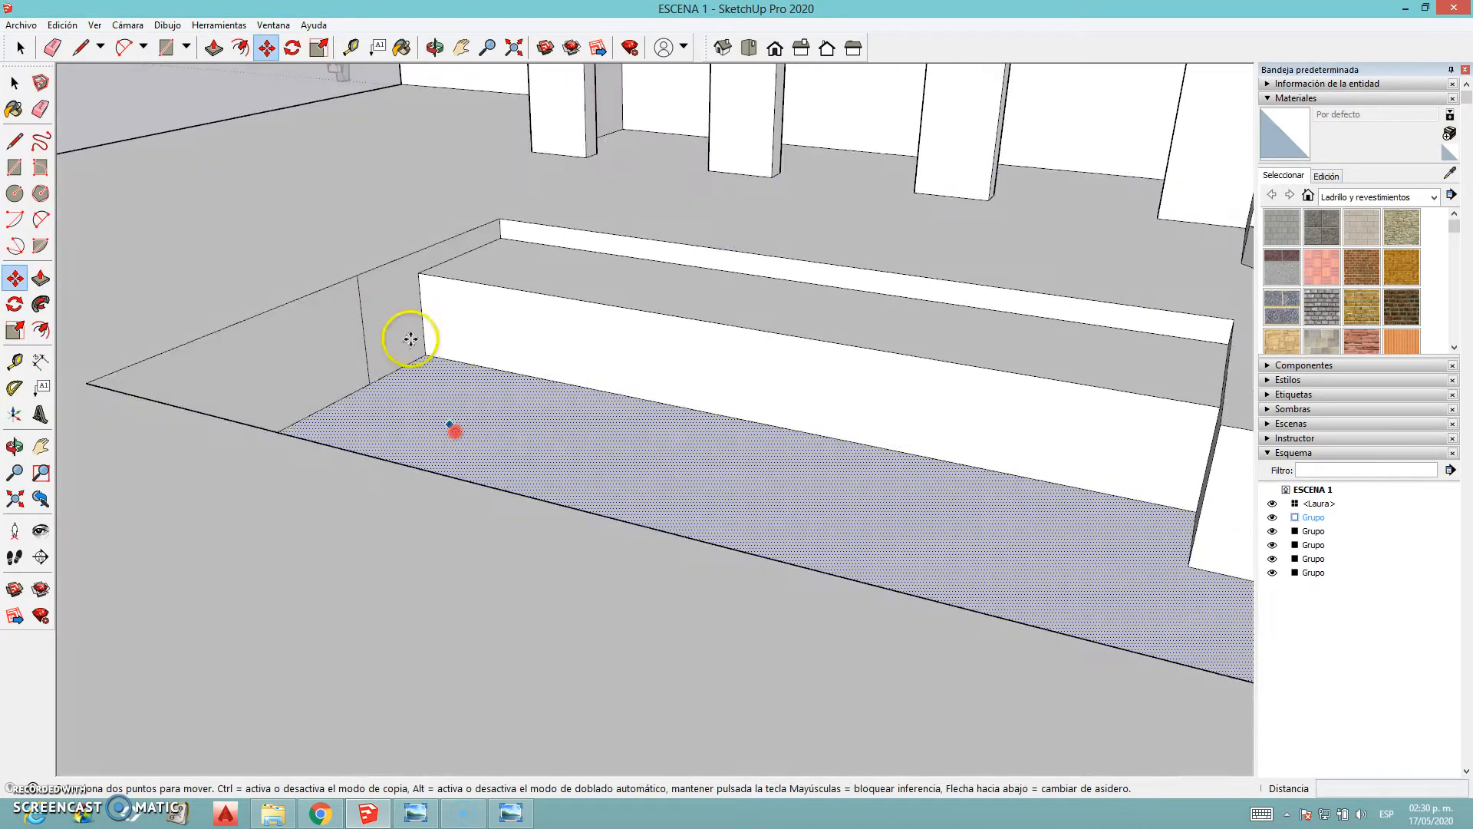
{"action": "scroll", "coordinate": [405, 335], "scroll_direction": "up", "scroll_amount": 5}
{"action": "key", "text": "e"}
{"action": "left_click", "coordinate": [388, 311]}
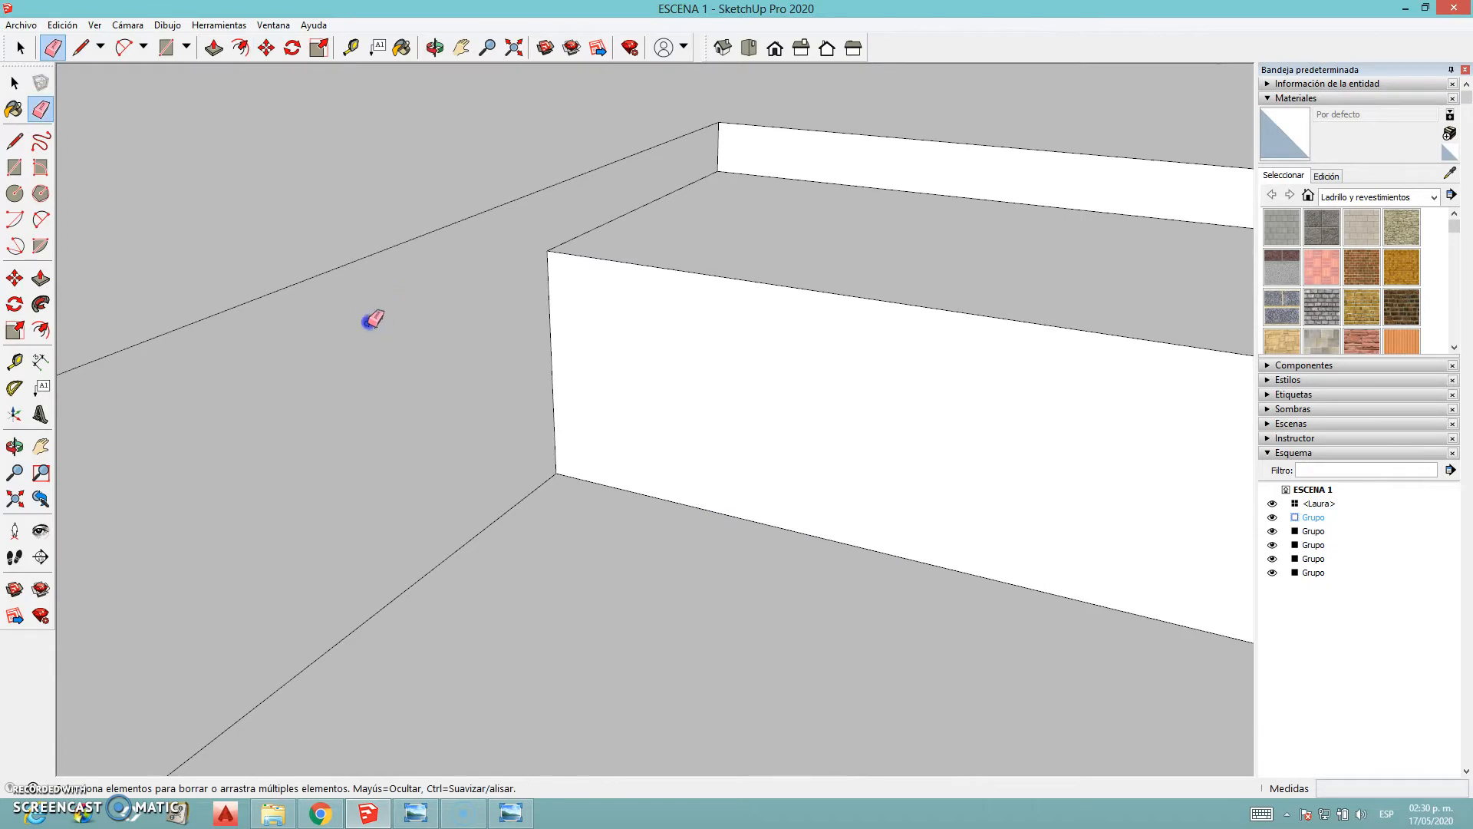
{"action": "scroll", "coordinate": [381, 373], "scroll_direction": "down", "scroll_amount": 6}
Place a guide on the pool floor parallel to the ledge wall's base, passing through the pool's inner corner
{"action": "mouse_move", "coordinate": [309, 486]}
{"action": "middle_mouse_down"}
{"action": "mouse_move", "coordinate": [931, 608]}
{"action": "mouse_move", "coordinate": [981, 602]}
{"action": "middle_mouse_up"}
{"action": "scroll", "coordinate": [636, 403], "scroll_direction": "up", "scroll_amount": 3}
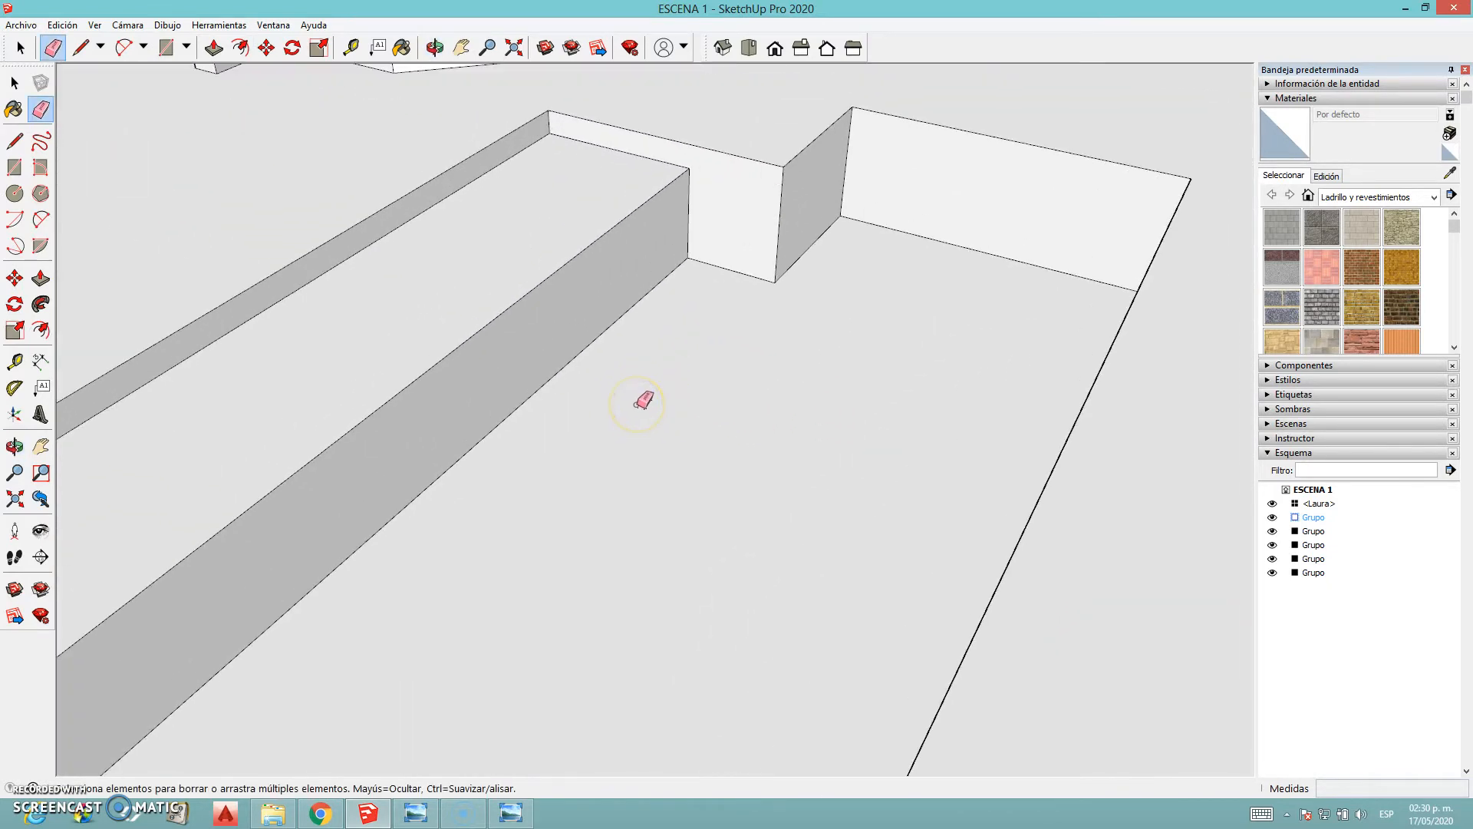
{"action": "key", "text": "t"}
{"action": "left_click", "coordinate": [567, 362]}
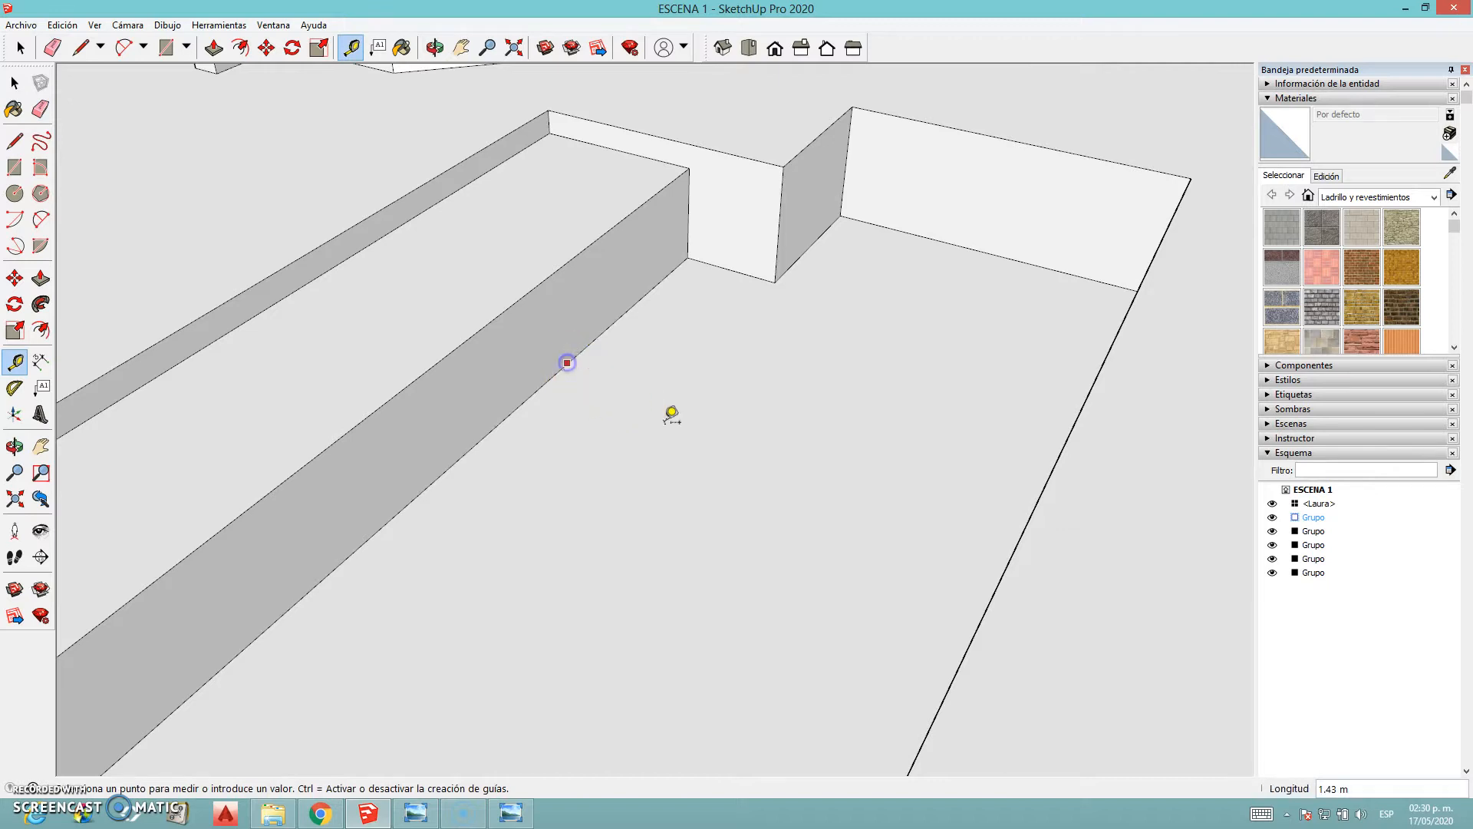
{"action": "left_click", "coordinate": [778, 277]}
{"action": "middle_click_drag", "start_coordinate": [700, 476], "coordinate": [558, 434]}
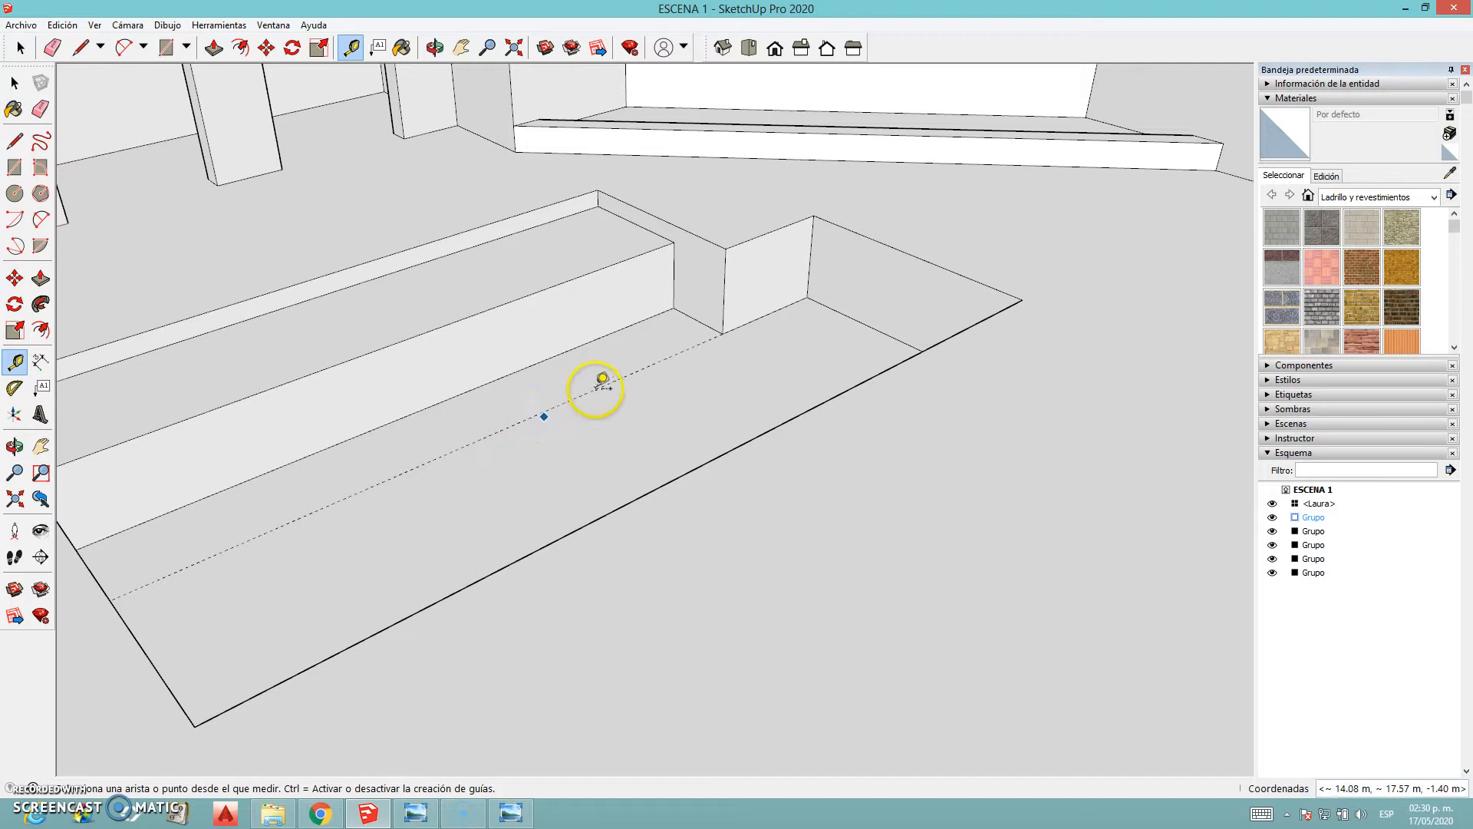
{"action": "scroll", "coordinate": [591, 384], "scroll_direction": "up", "scroll_amount": 2}
{"action": "left_click", "coordinate": [756, 278]}
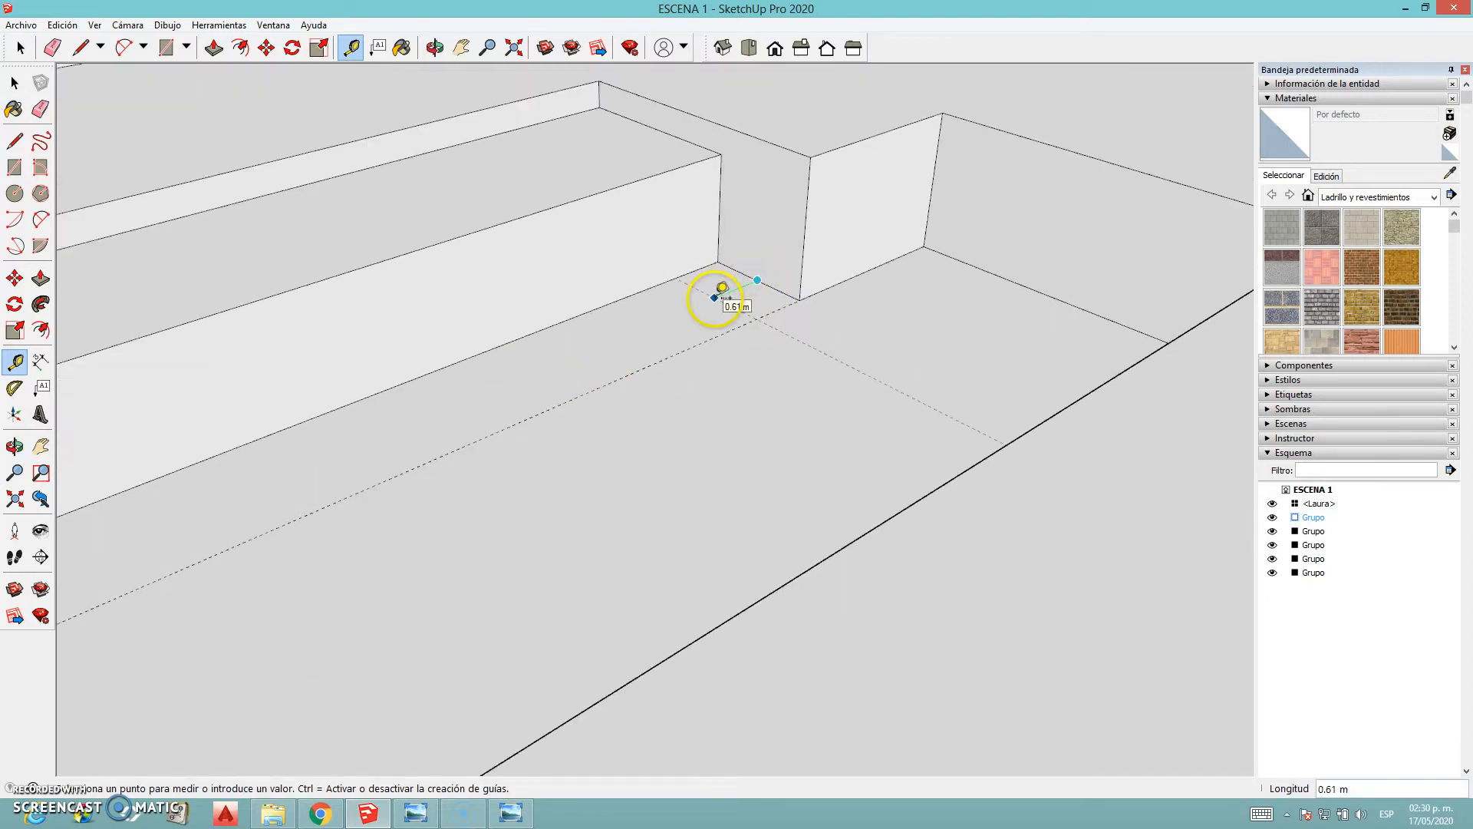
{"action": "scroll", "coordinate": [722, 288], "scroll_direction": "up", "scroll_amount": 2}
{"action": "key", "text": "space"}
{"action": "left_click", "coordinate": [751, 10]}
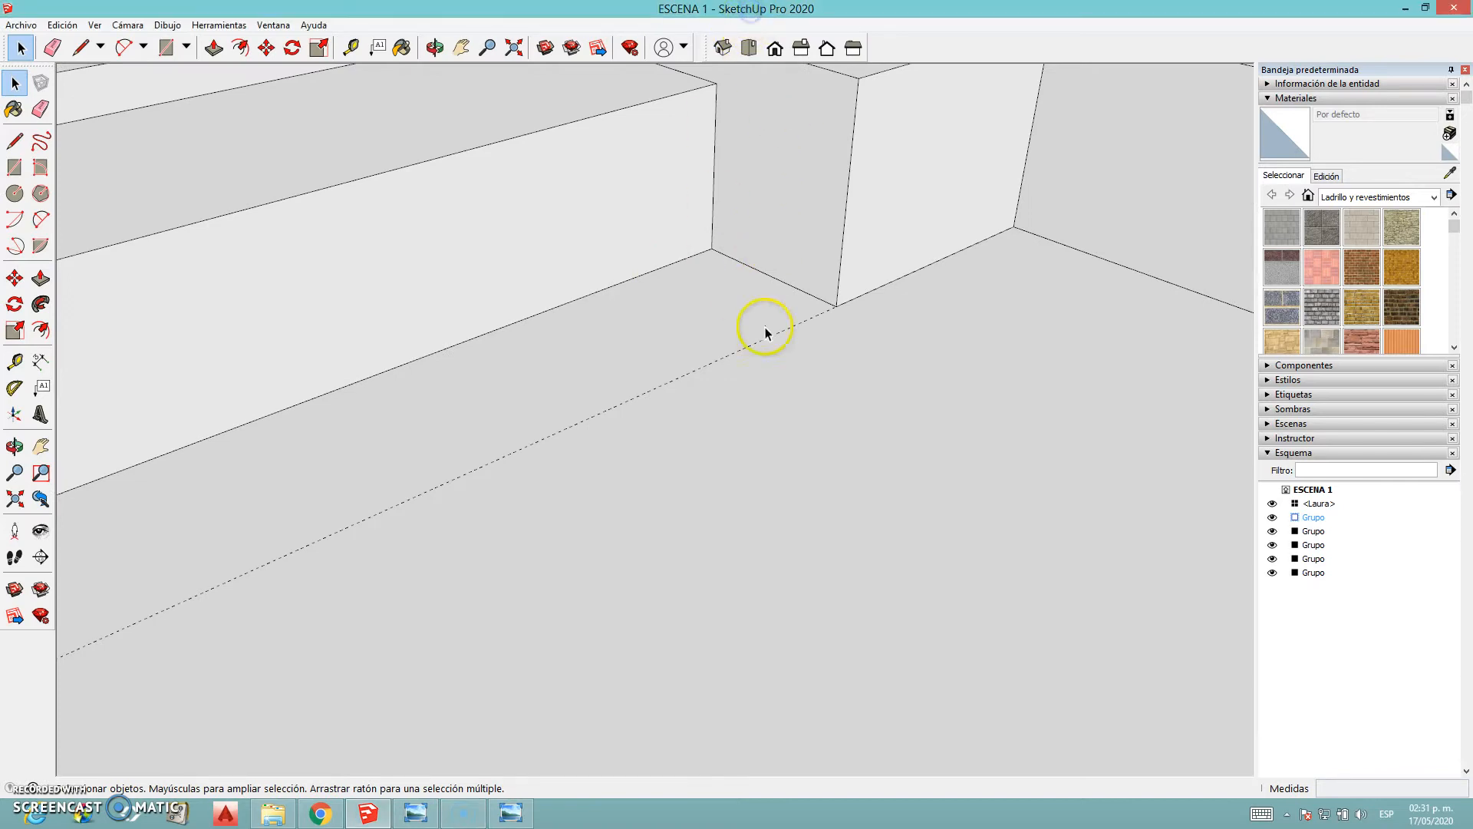
Place a guide on the pool floor parallel to the short edge between the ledge wall and the inner corner
{"action": "key", "text": "t"}
{"action": "left_click", "coordinate": [770, 276]}
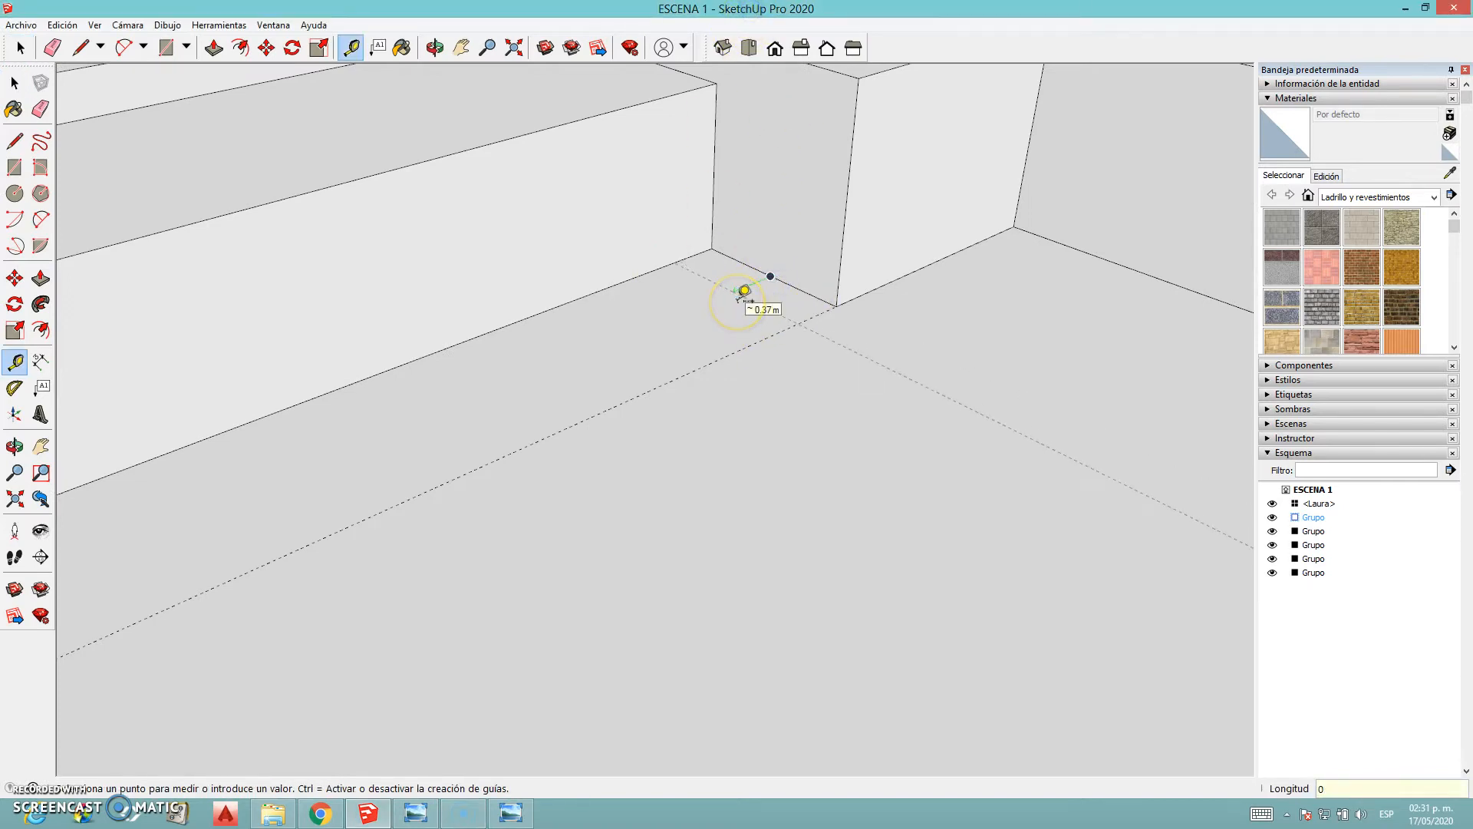
{"action": "left_click", "coordinate": [744, 290]}
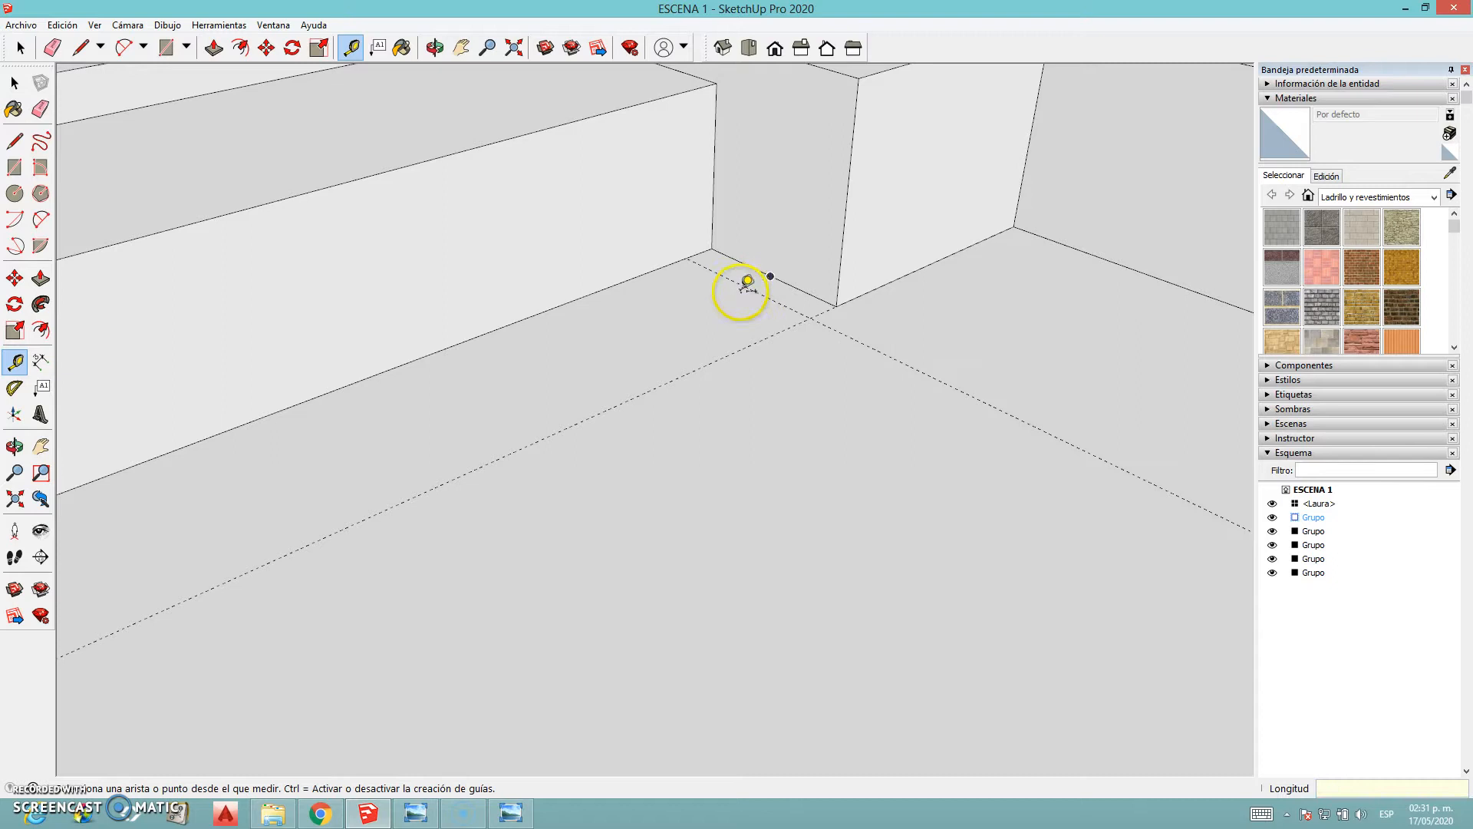
{"action": "left_click", "coordinate": [744, 290]}
{"action": "key", "text": "Escape"}
{"action": "left_click", "coordinate": [745, 286]}
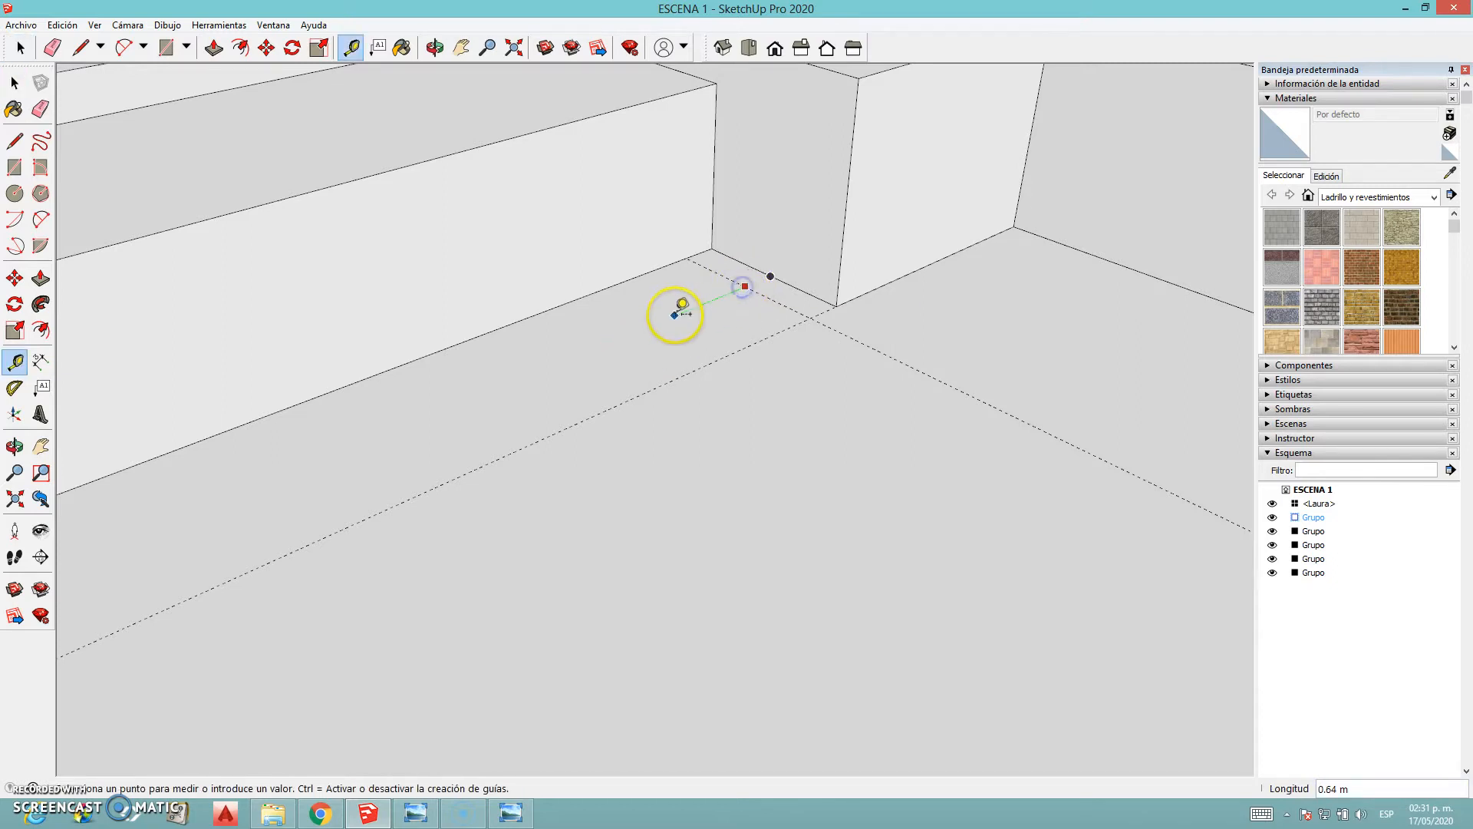
{"action": "key", "text": "Escape"}
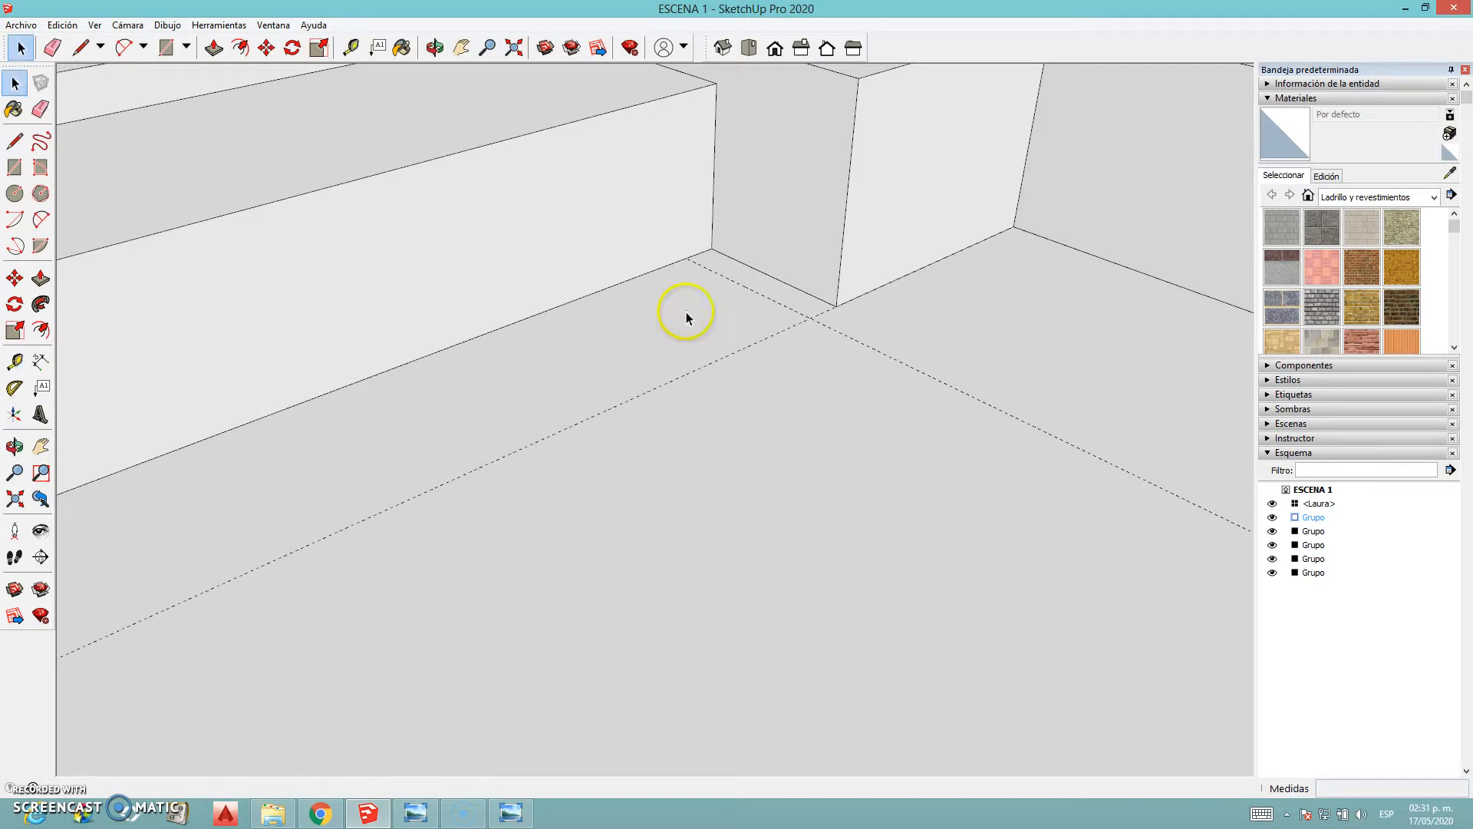
Add two more parallel guides on the pool floor, one 0.5 m from the first and another 0.25 m beyond that
{"action": "left_click", "coordinate": [869, 347]}
{"action": "type", "text": "0.5"}
{"action": "key", "text": "Return"}
{"action": "left_click", "coordinate": [809, 370]}
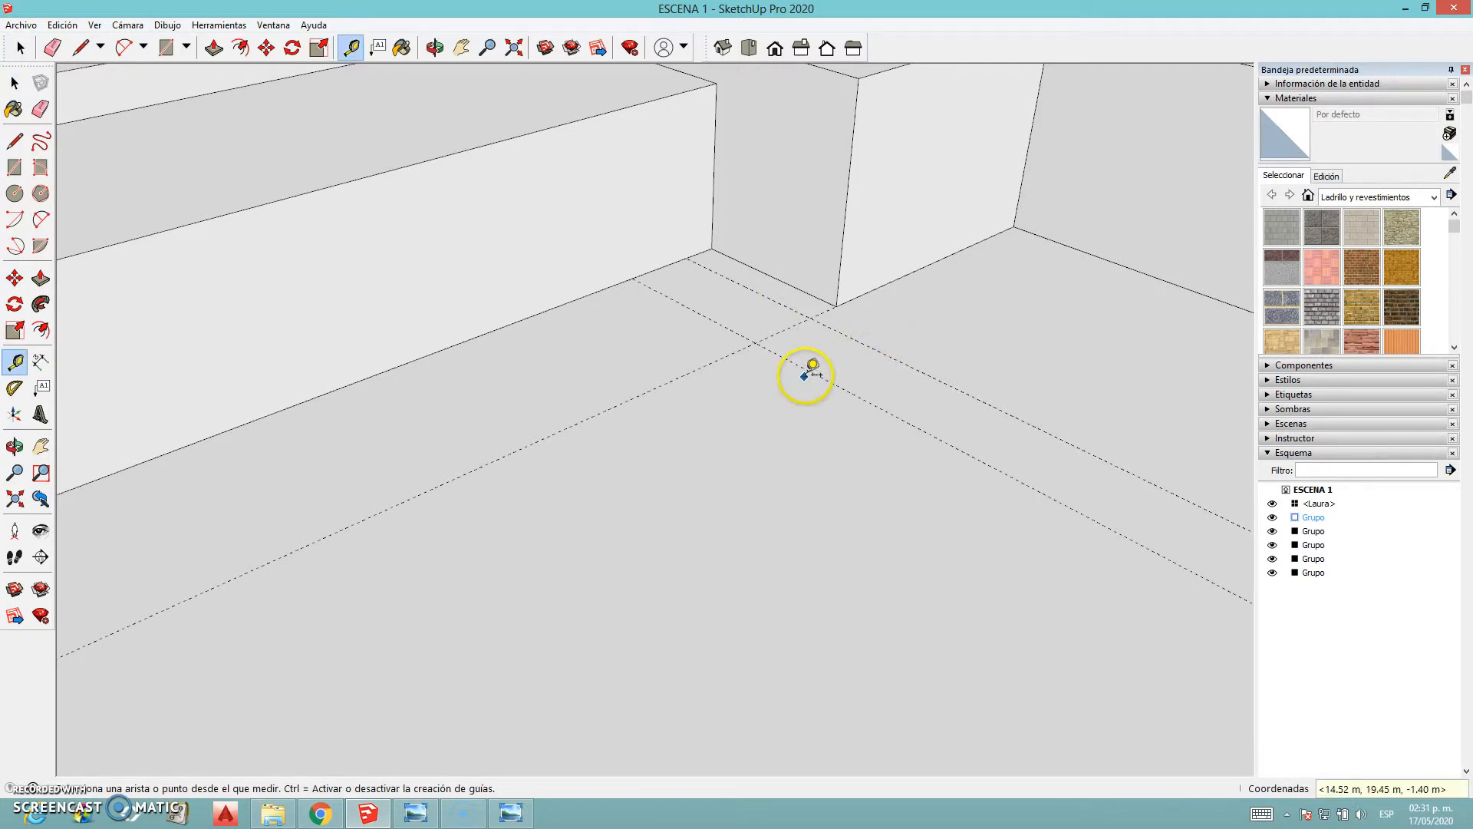
{"action": "type", "text": "0.25"}
{"action": "key", "text": "Return"}
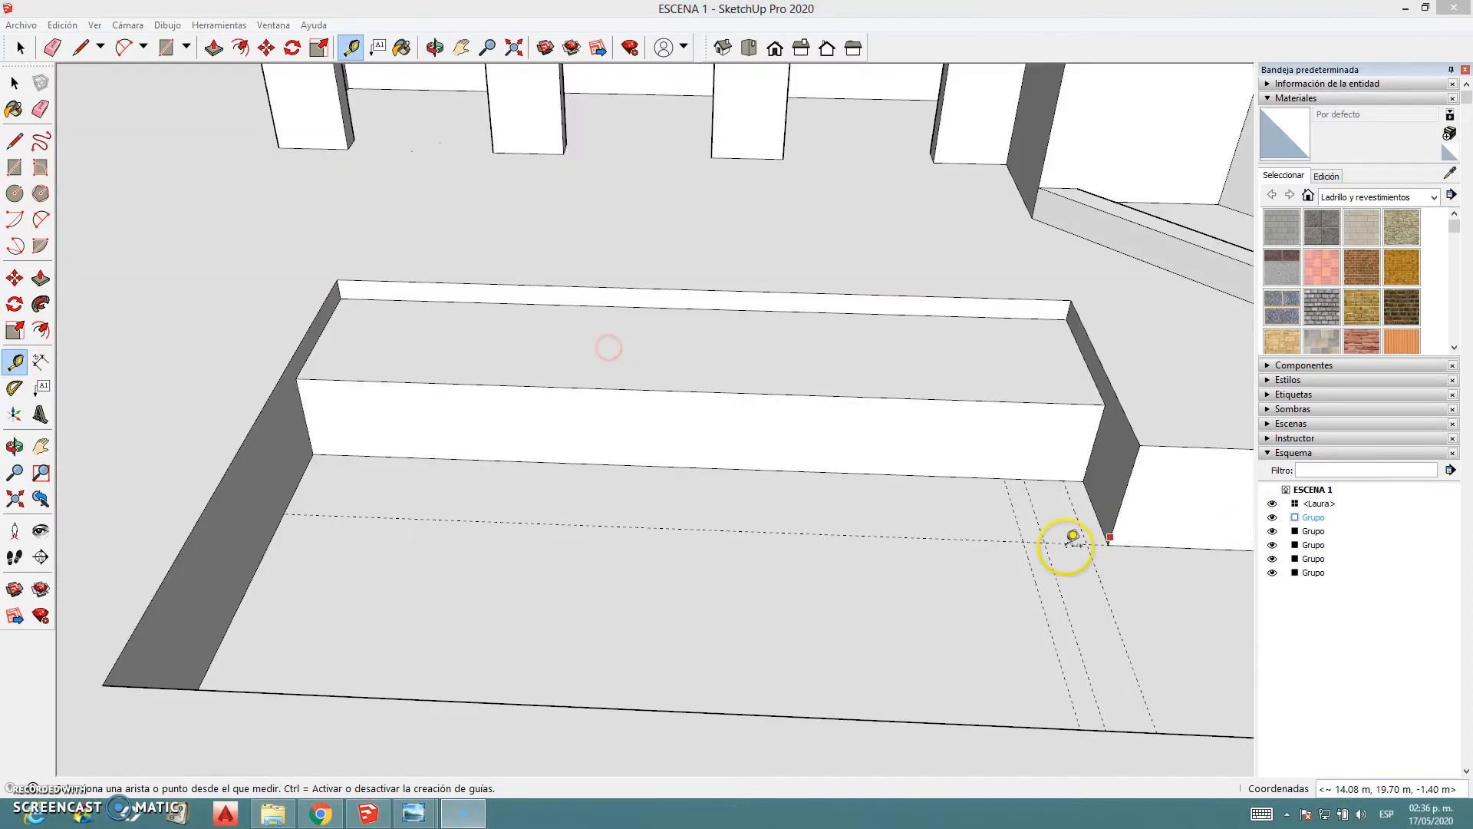
Place a guide near the pool floor's opposite end, parallel to the short end wall
{"action": "left_click", "coordinate": [1069, 606]}
{"action": "scroll", "coordinate": [1094, 497], "scroll_direction": "up", "scroll_amount": 4}
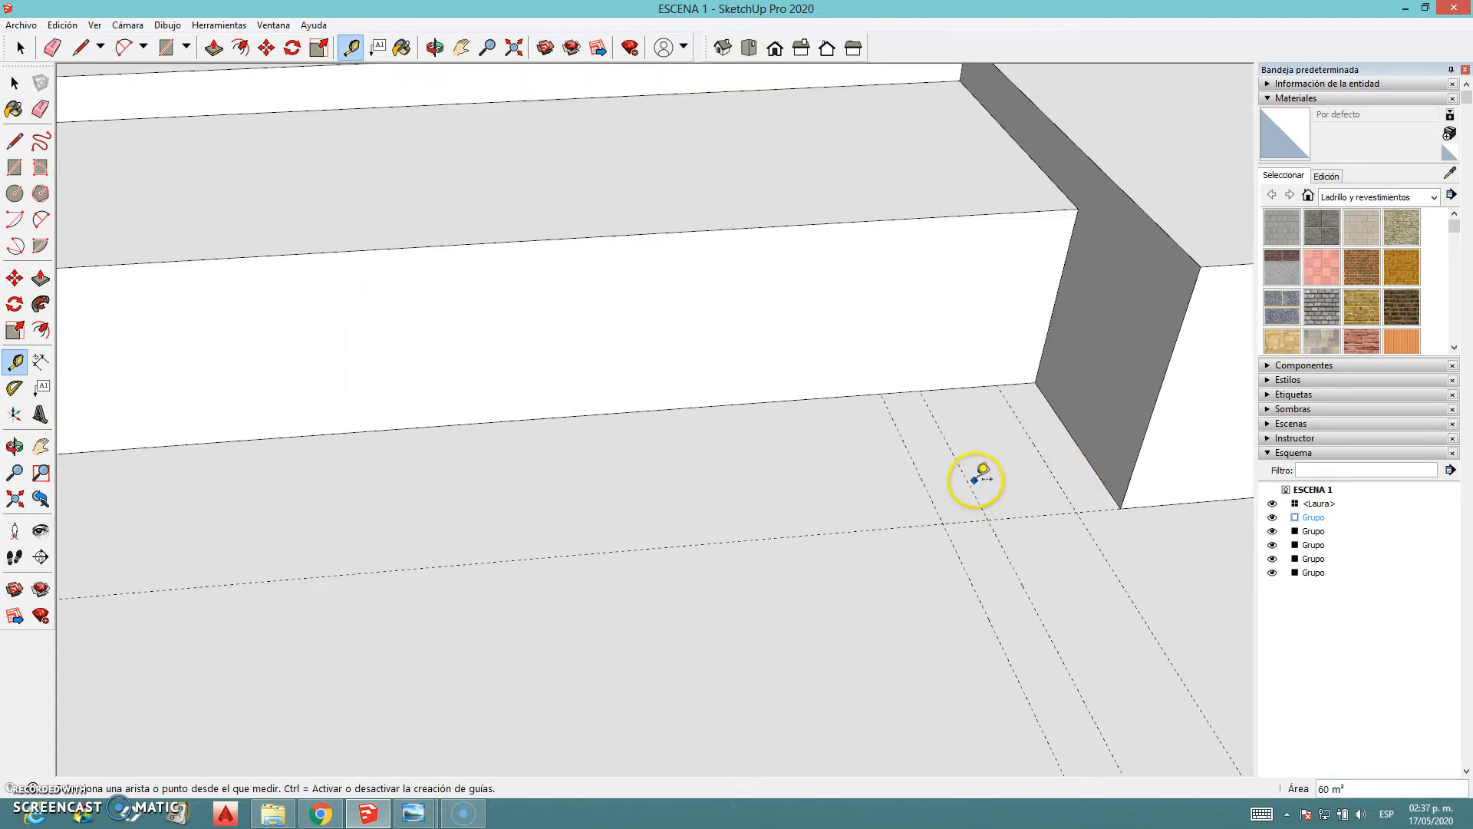
{"action": "middle_click_drag", "start_coordinate": [881, 533], "coordinate": [587, 612]}
{"action": "middle_click_drag", "start_coordinate": [585, 532], "coordinate": [562, 502]}
{"action": "middle_click_drag", "start_coordinate": [562, 414], "coordinate": [266, 412]}
{"action": "left_click", "coordinate": [250, 418]}
{"action": "key", "text": "space"}
{"action": "key", "text": "t"}
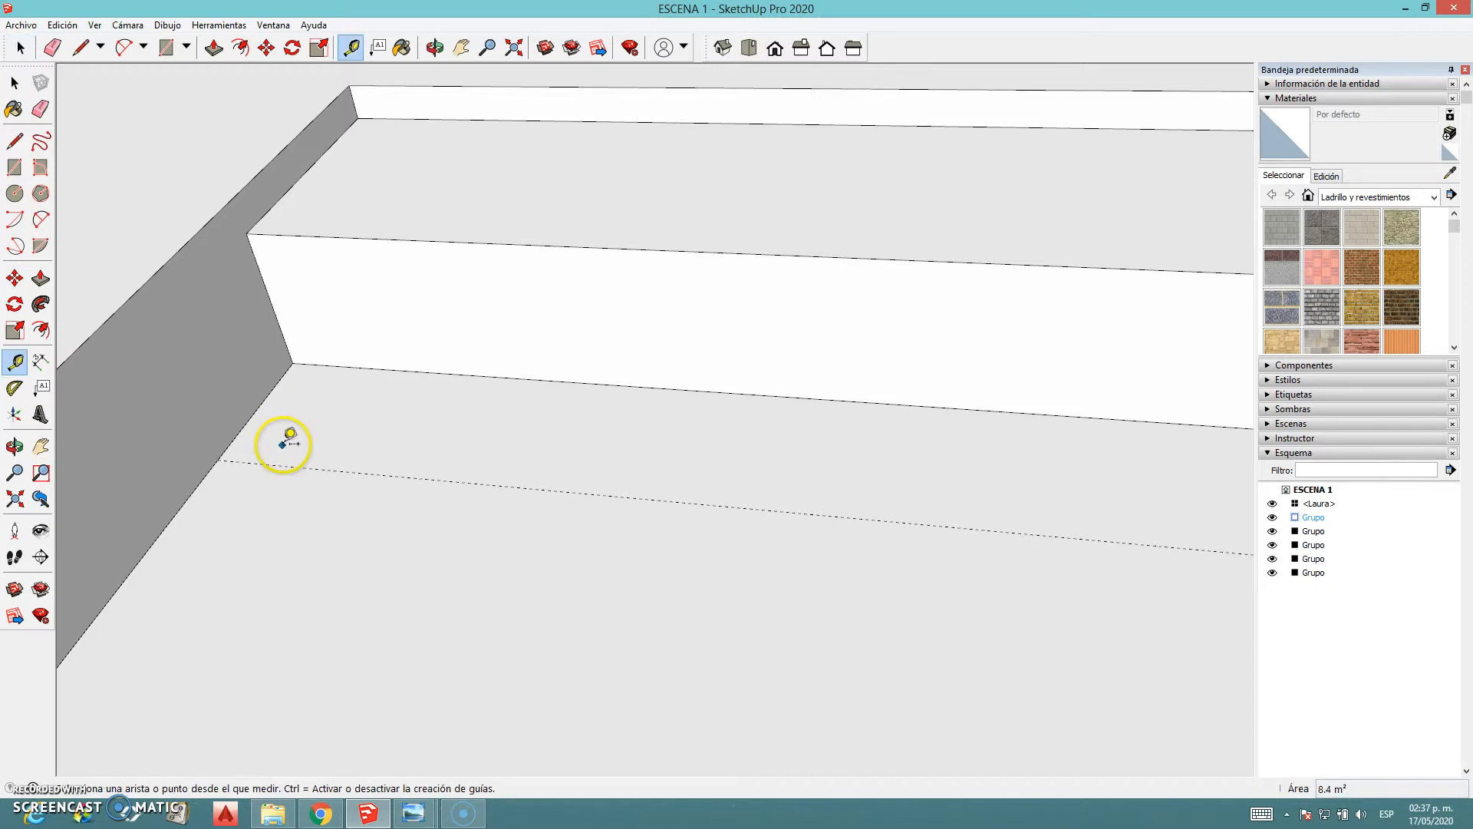
{"action": "left_click", "coordinate": [194, 494]}
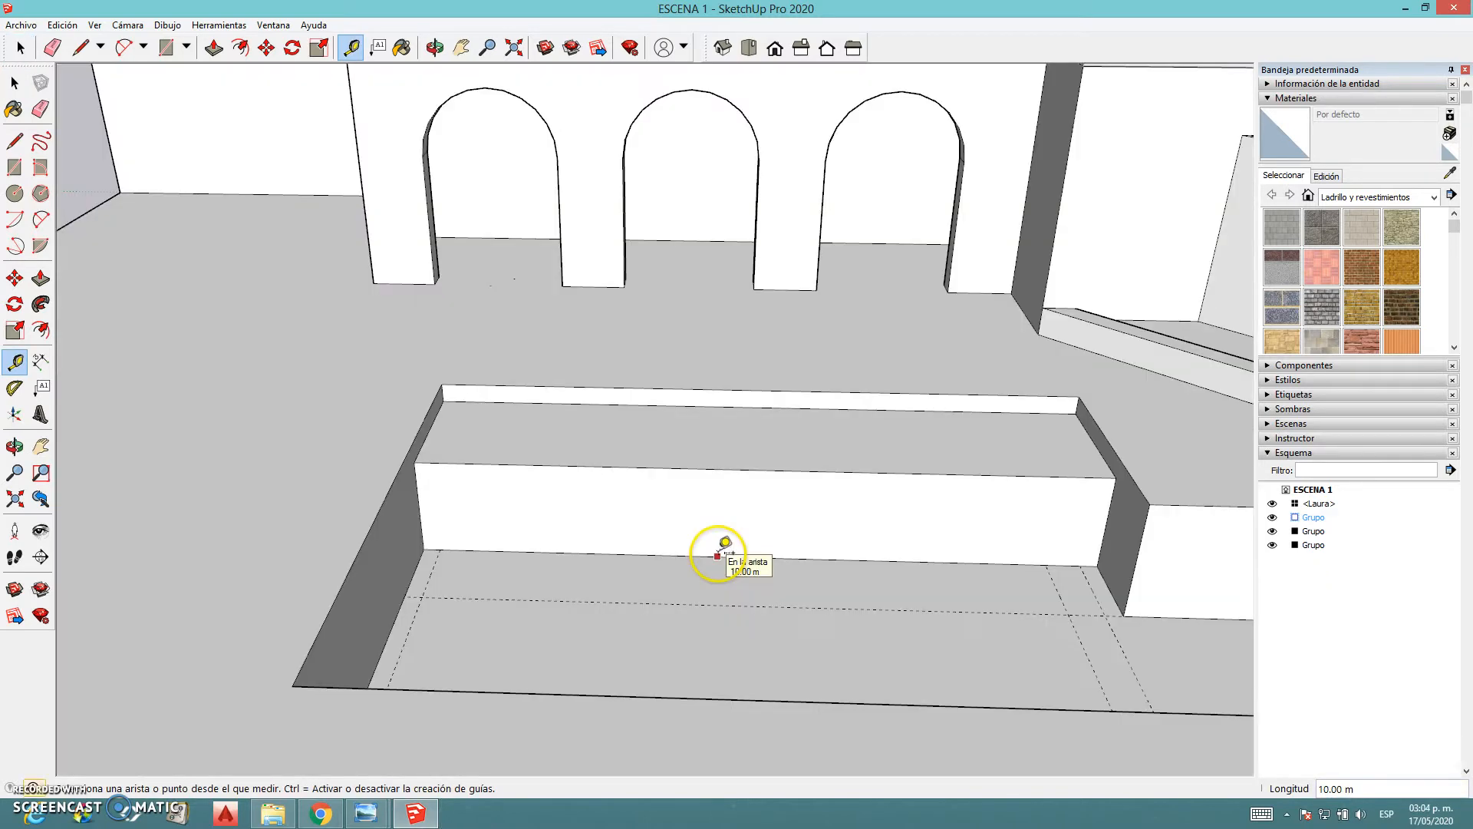
Examine the guide layout on the pool floor and select the surrounding ground face
{"action": "left_click_drag", "start_coordinate": [726, 552], "coordinate": [726, 509]}
{"action": "key", "text": "t"}
{"action": "scroll", "coordinate": [730, 581], "scroll_direction": "up", "scroll_amount": 3}
{"action": "scroll", "coordinate": [881, 576], "scroll_direction": "up", "scroll_amount": 5}
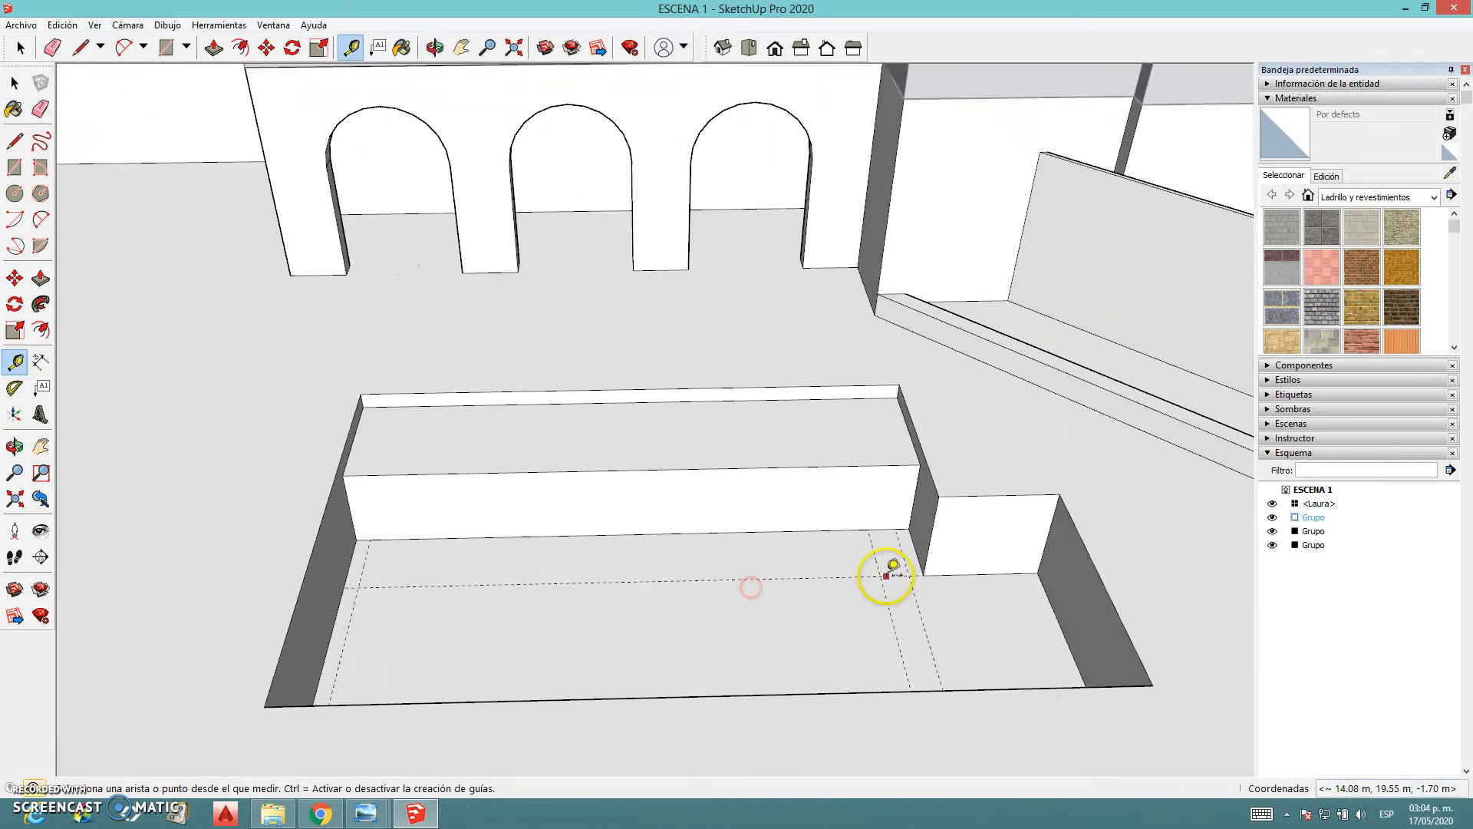
{"action": "scroll", "coordinate": [886, 575], "scroll_direction": "down", "scroll_amount": 4}
{"action": "middle_click_drag", "start_coordinate": [882, 575], "coordinate": [825, 576]}
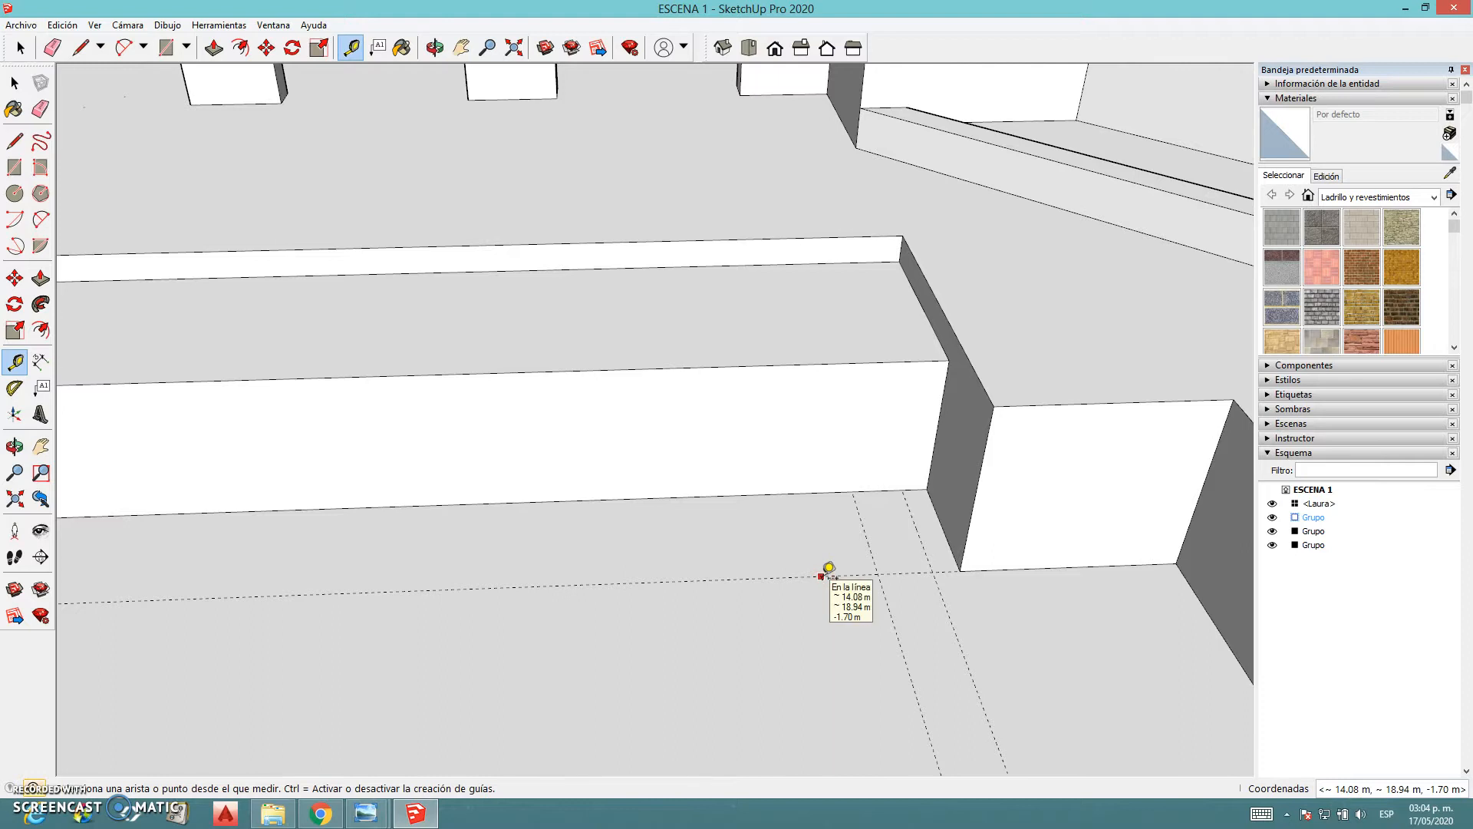
{"action": "key", "text": "space"}
{"action": "left_click", "coordinate": [1006, 377]}
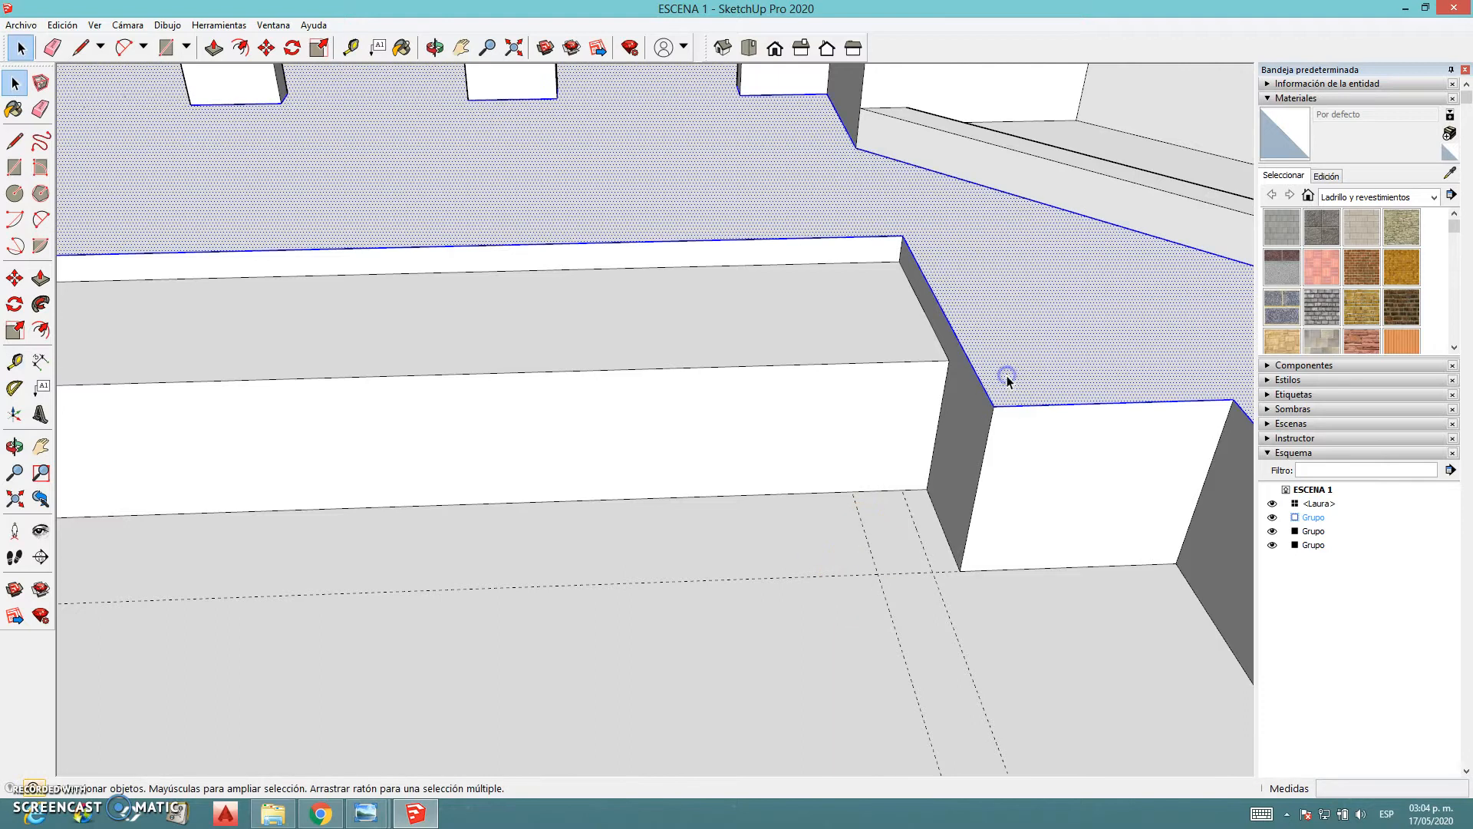
{"action": "scroll", "coordinate": [1006, 385], "scroll_direction": "down", "scroll_amount": 6}
{"action": "scroll", "coordinate": [999, 388], "scroll_direction": "up", "scroll_amount": 4}
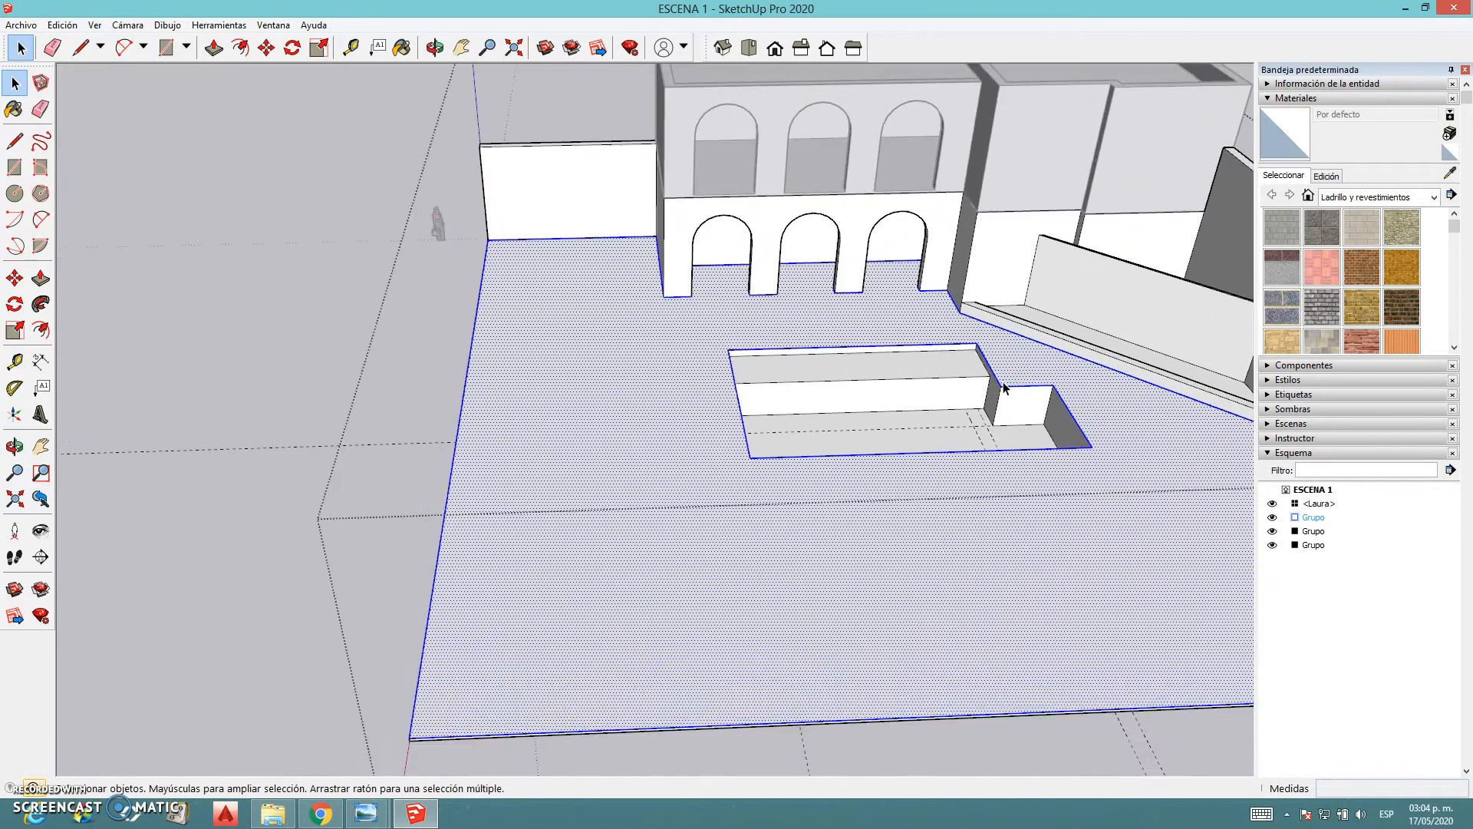
{"action": "scroll", "coordinate": [998, 389], "scroll_direction": "up", "scroll_amount": 8}
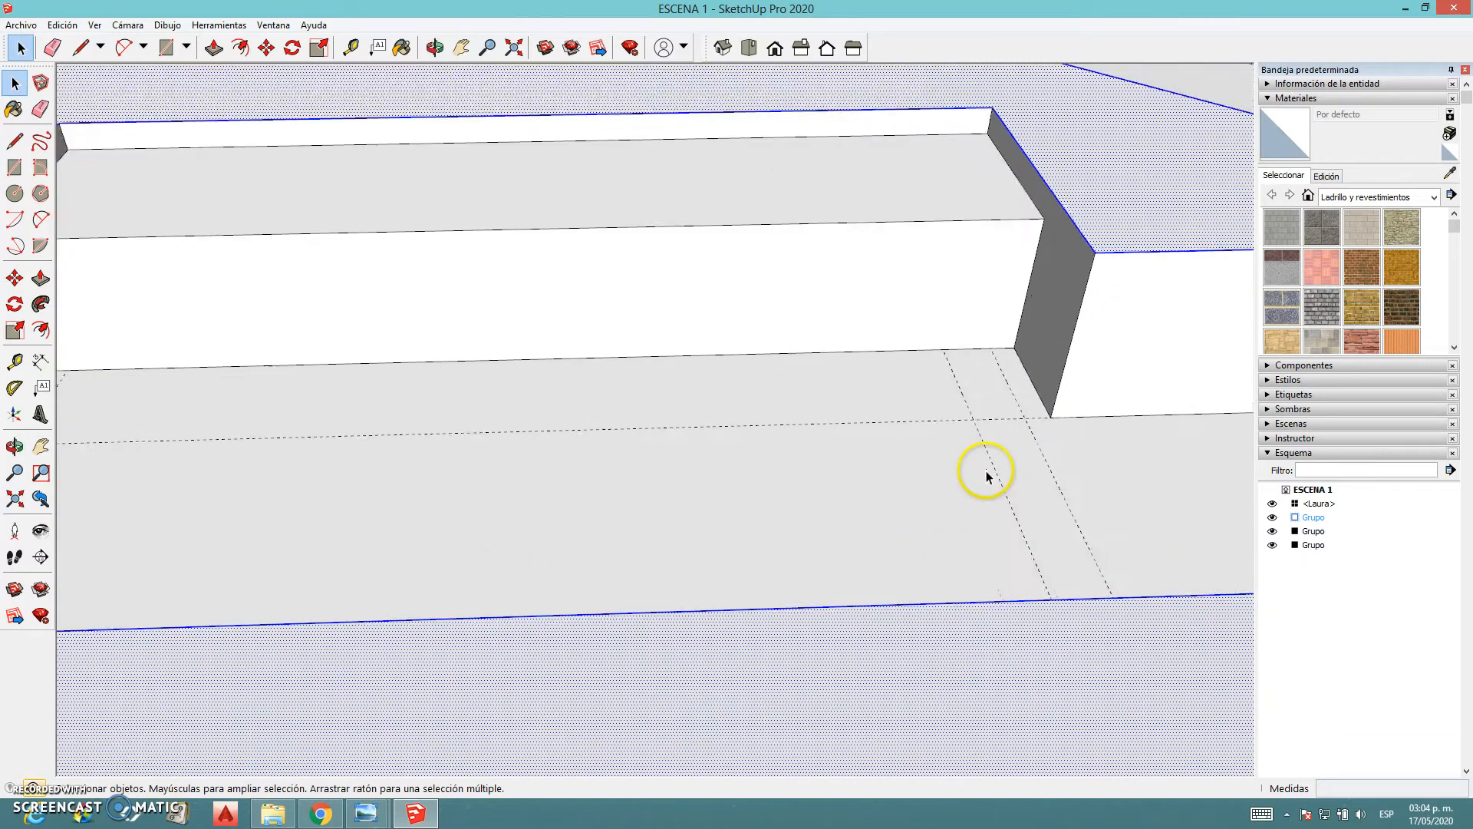
Draw a 0.50 by 1.20 m rectangle on the pool floor between the two close guides, against the ledge wall
{"action": "key", "text": "r"}
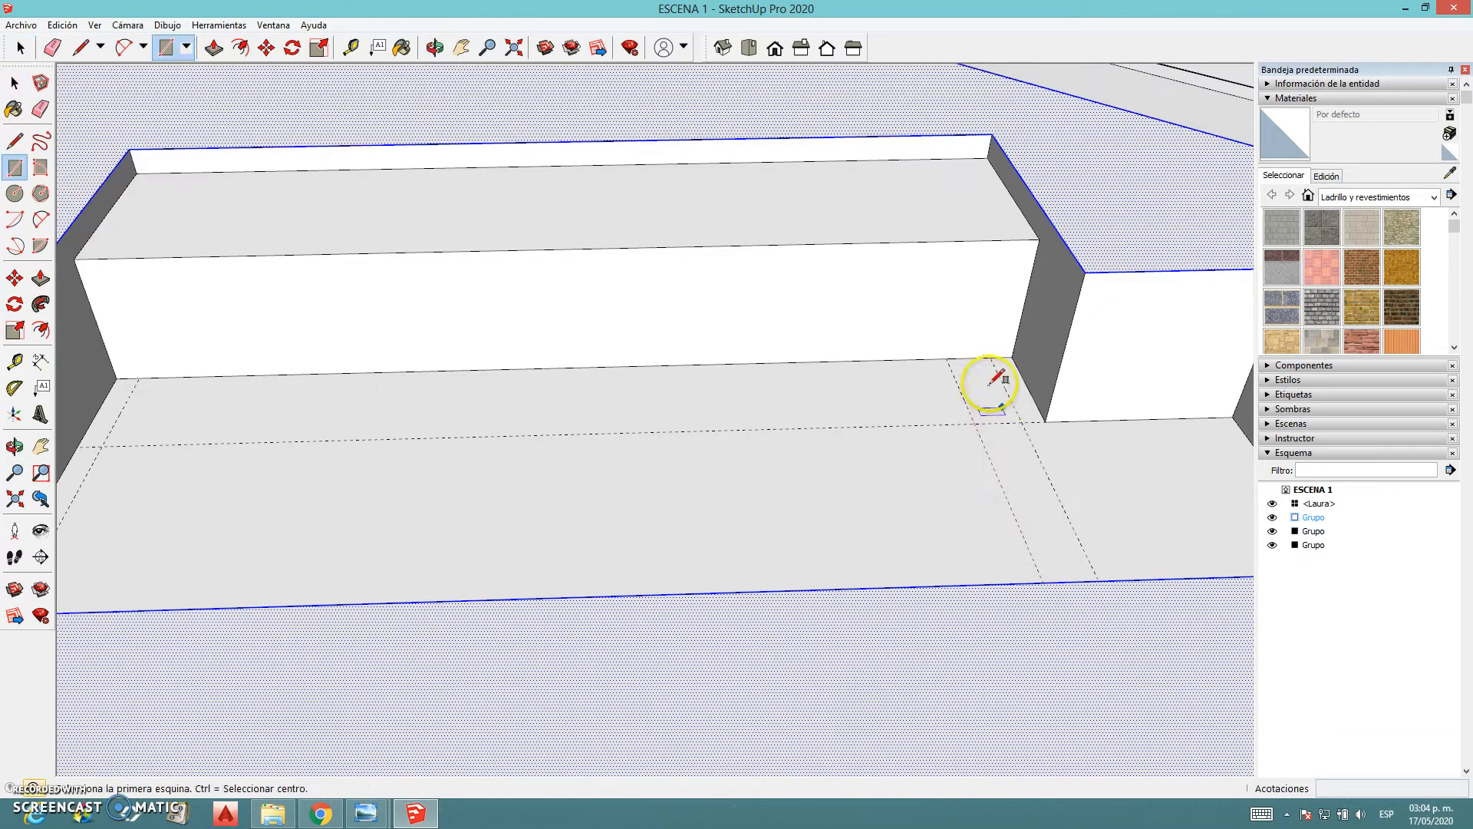
{"action": "left_click", "coordinate": [947, 358]}
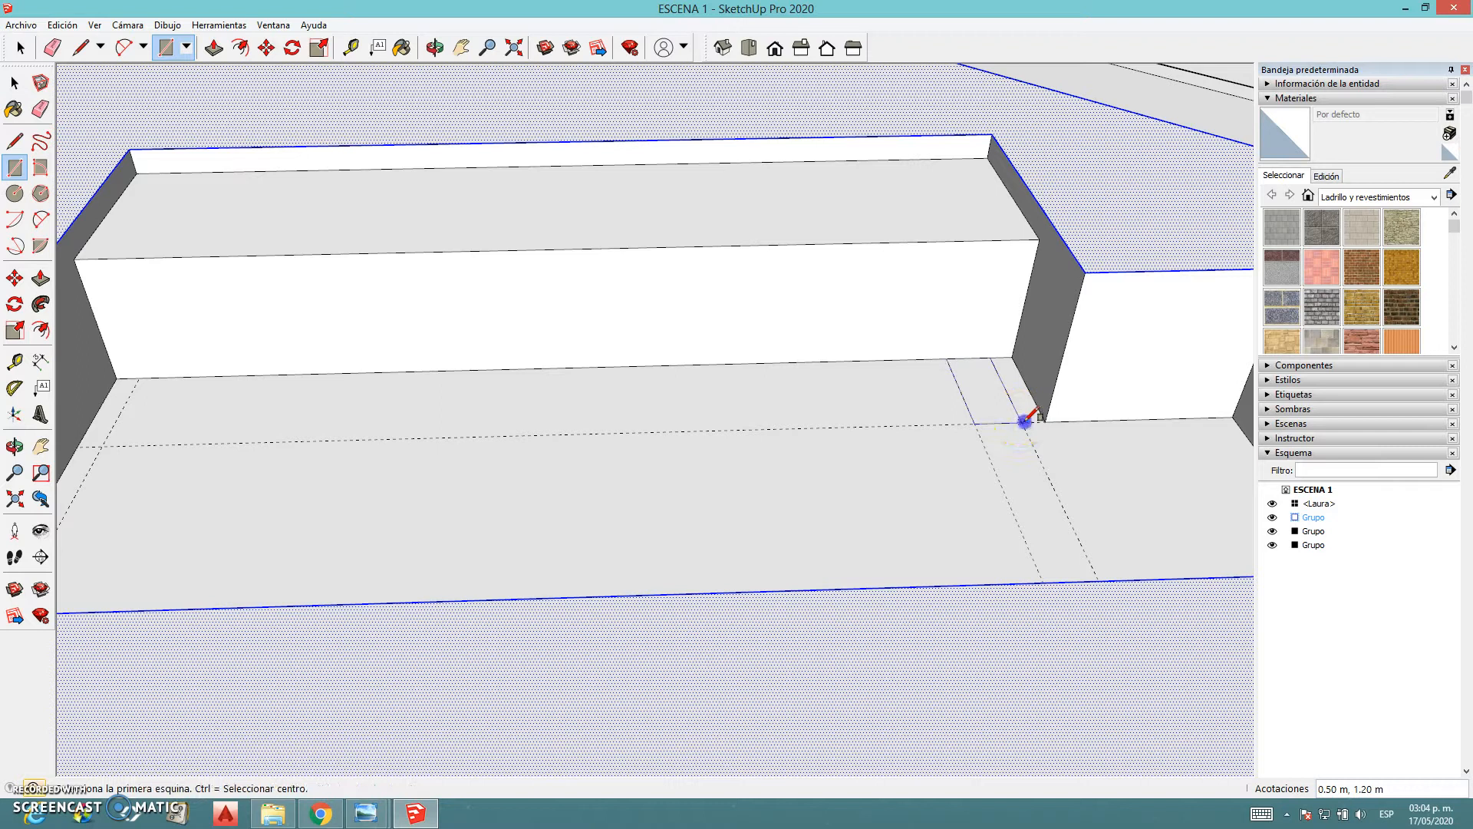
{"action": "left_click", "coordinate": [988, 424]}
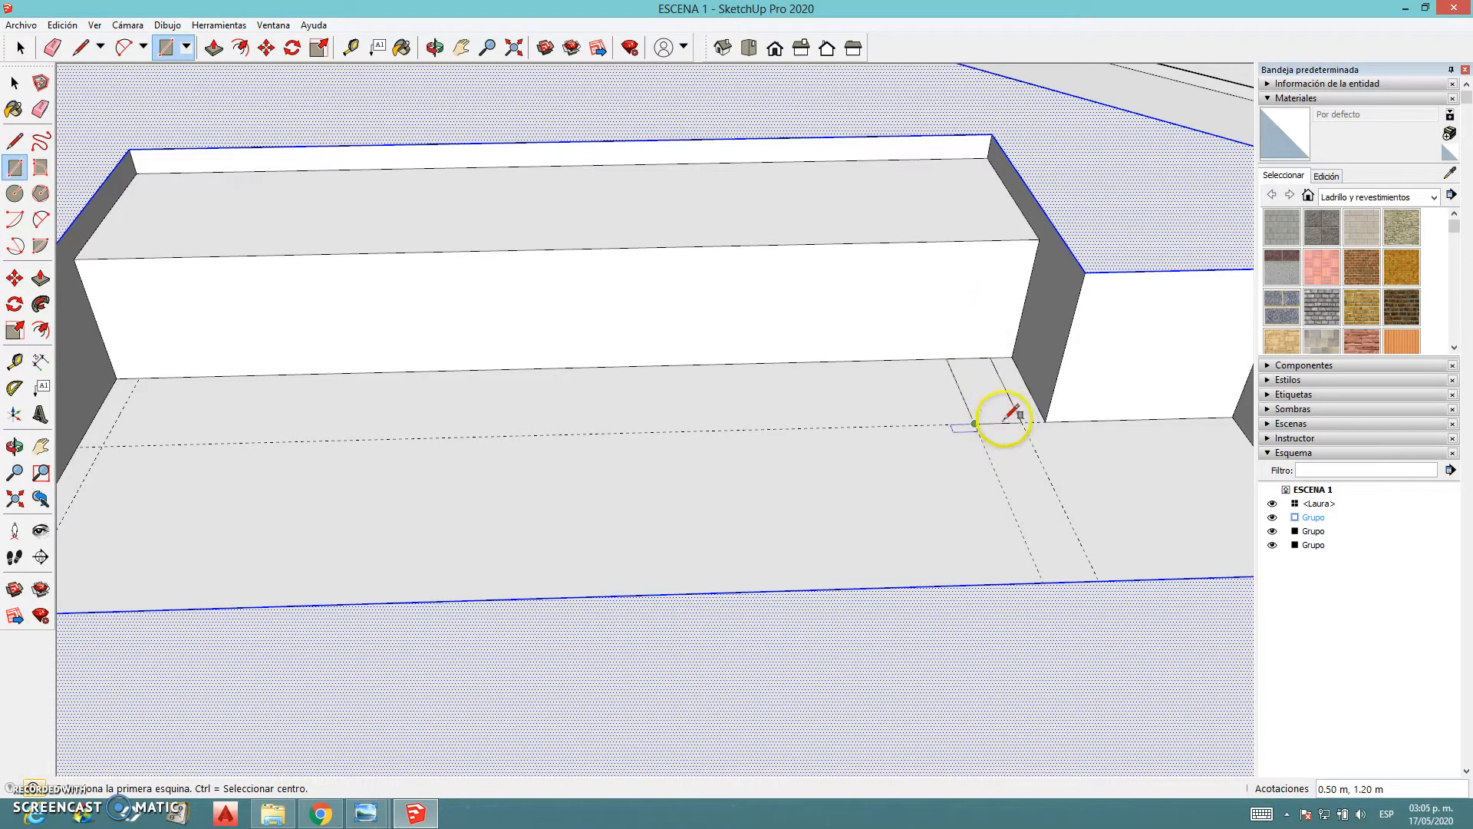
Turn the small rectangle on the pool floor into a component named ESCALON ALBERCA
{"action": "key", "text": "space"}
{"action": "left_click", "coordinate": [1002, 412]}
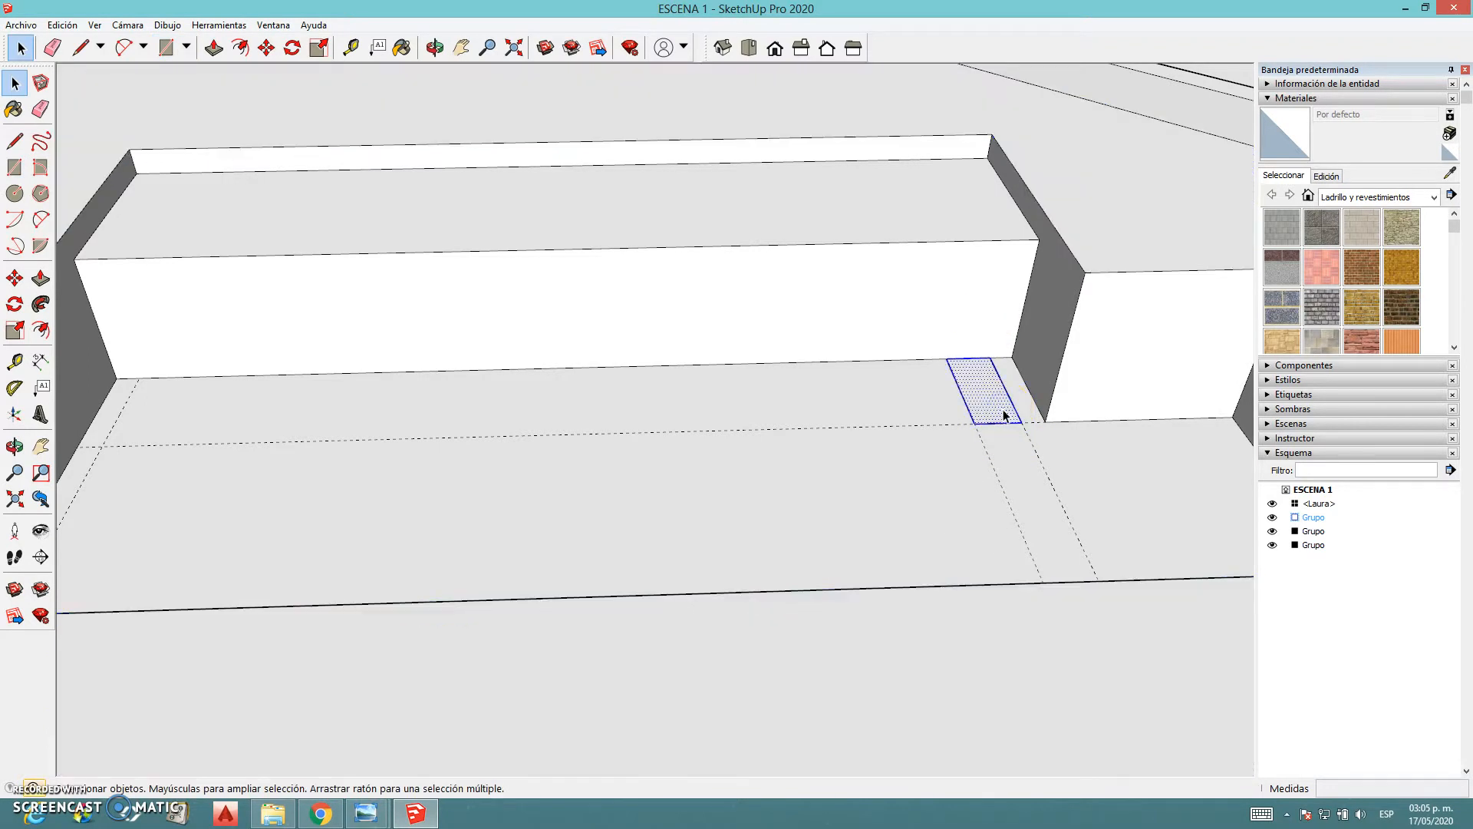
{"action": "scroll", "coordinate": [1004, 414], "scroll_direction": "up", "scroll_amount": 2}
{"action": "scroll", "coordinate": [990, 445], "scroll_direction": "down", "scroll_amount": 4}
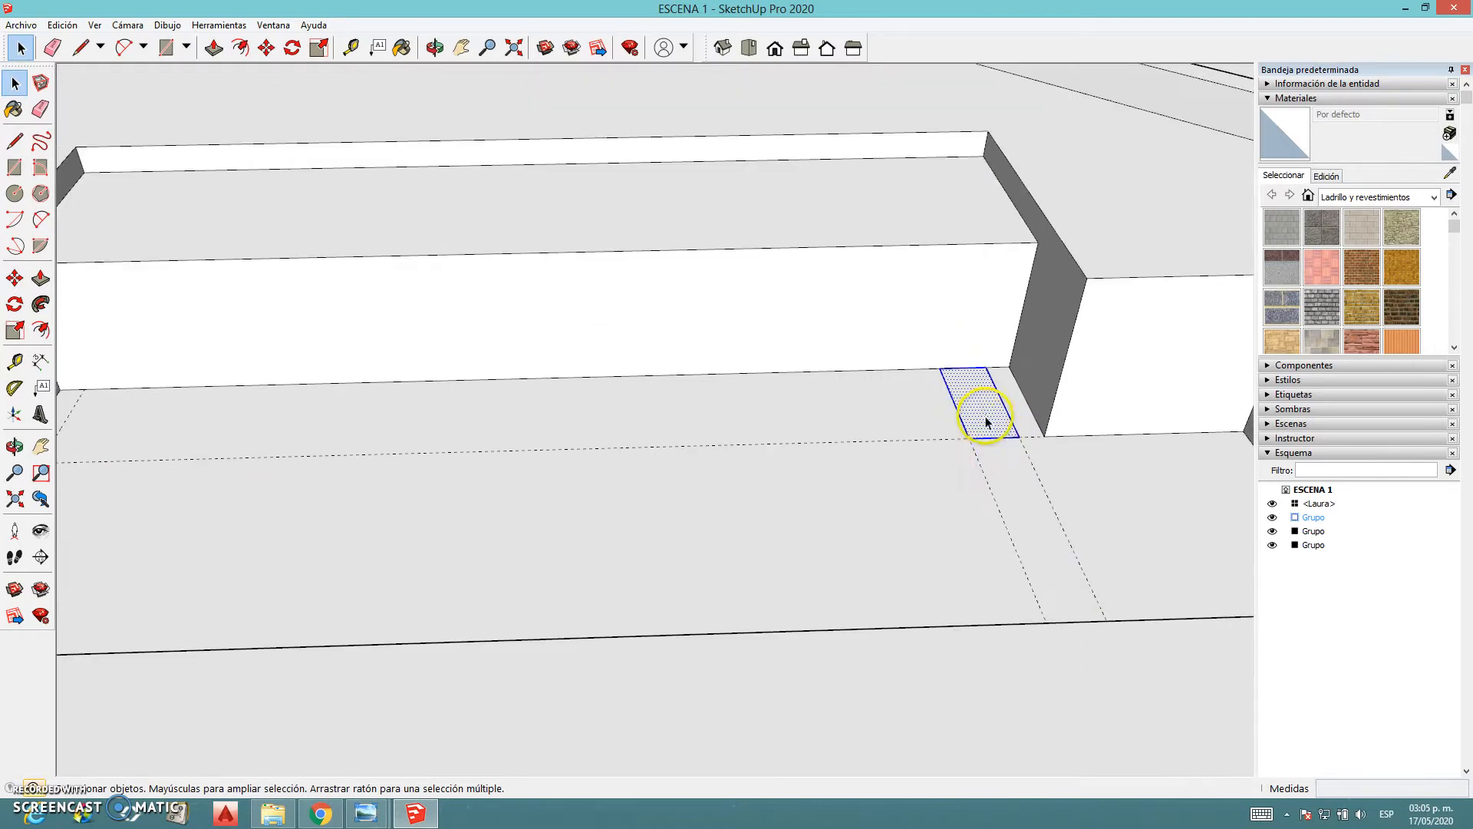
{"action": "right_click", "coordinate": [968, 415]}
{"action": "left_click", "coordinate": [1083, 534]}
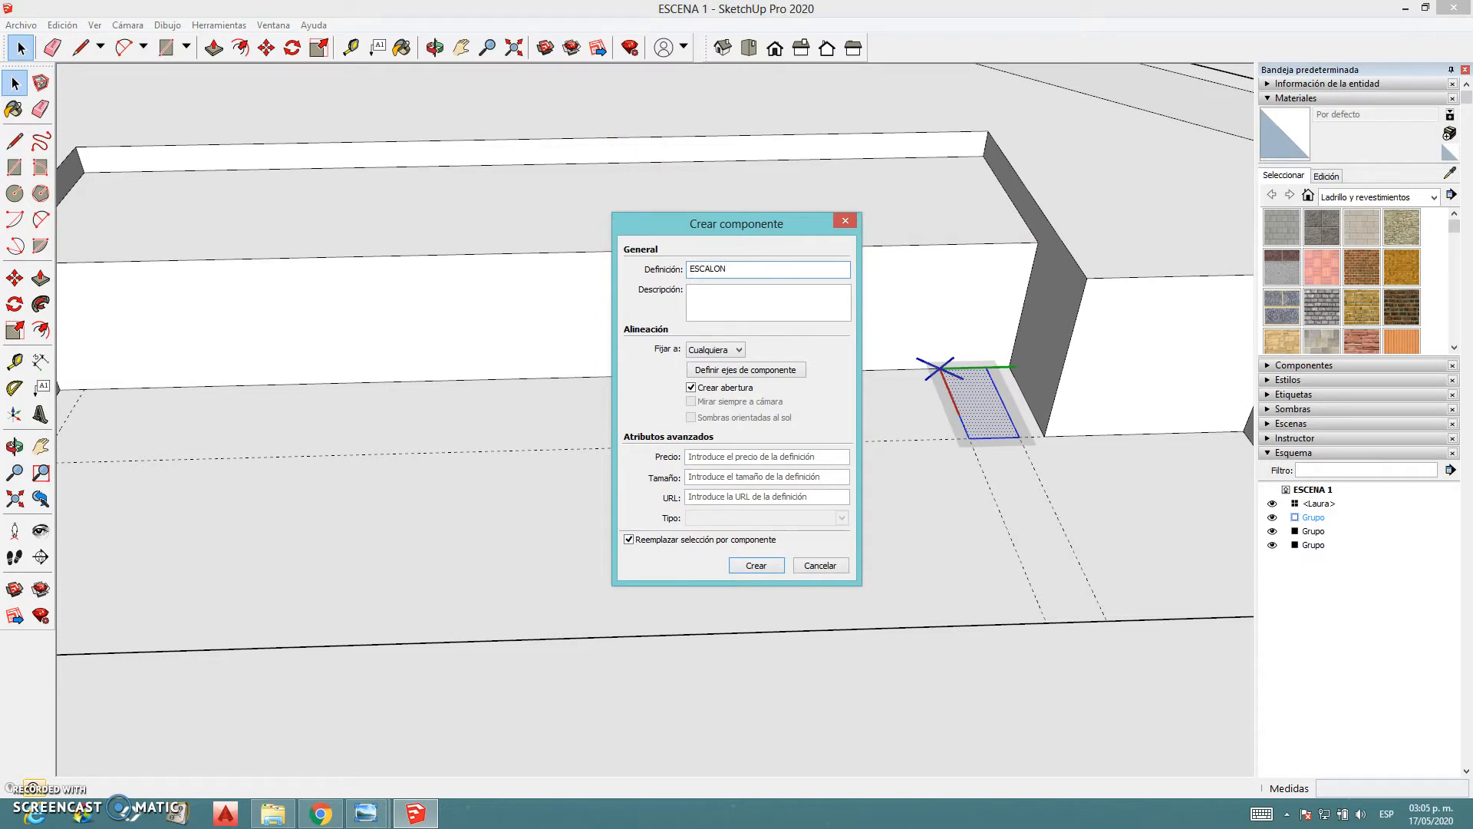
{"action": "key", "text": "Return"}
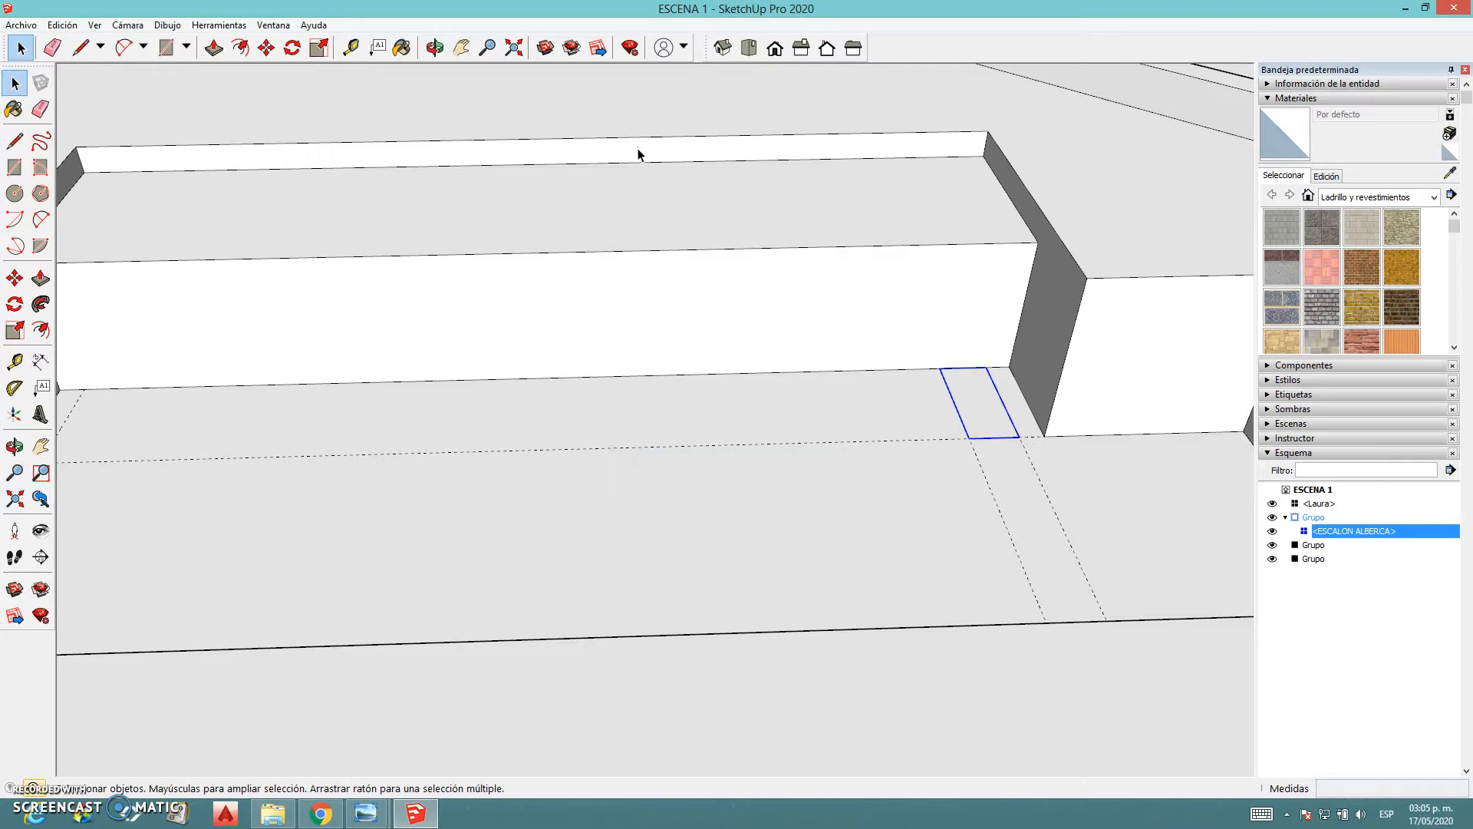
Extrude the rectangle inside the component upward into a tall block beside the ledge wall, and close the component
{"action": "left_click", "coordinate": [1002, 405]}
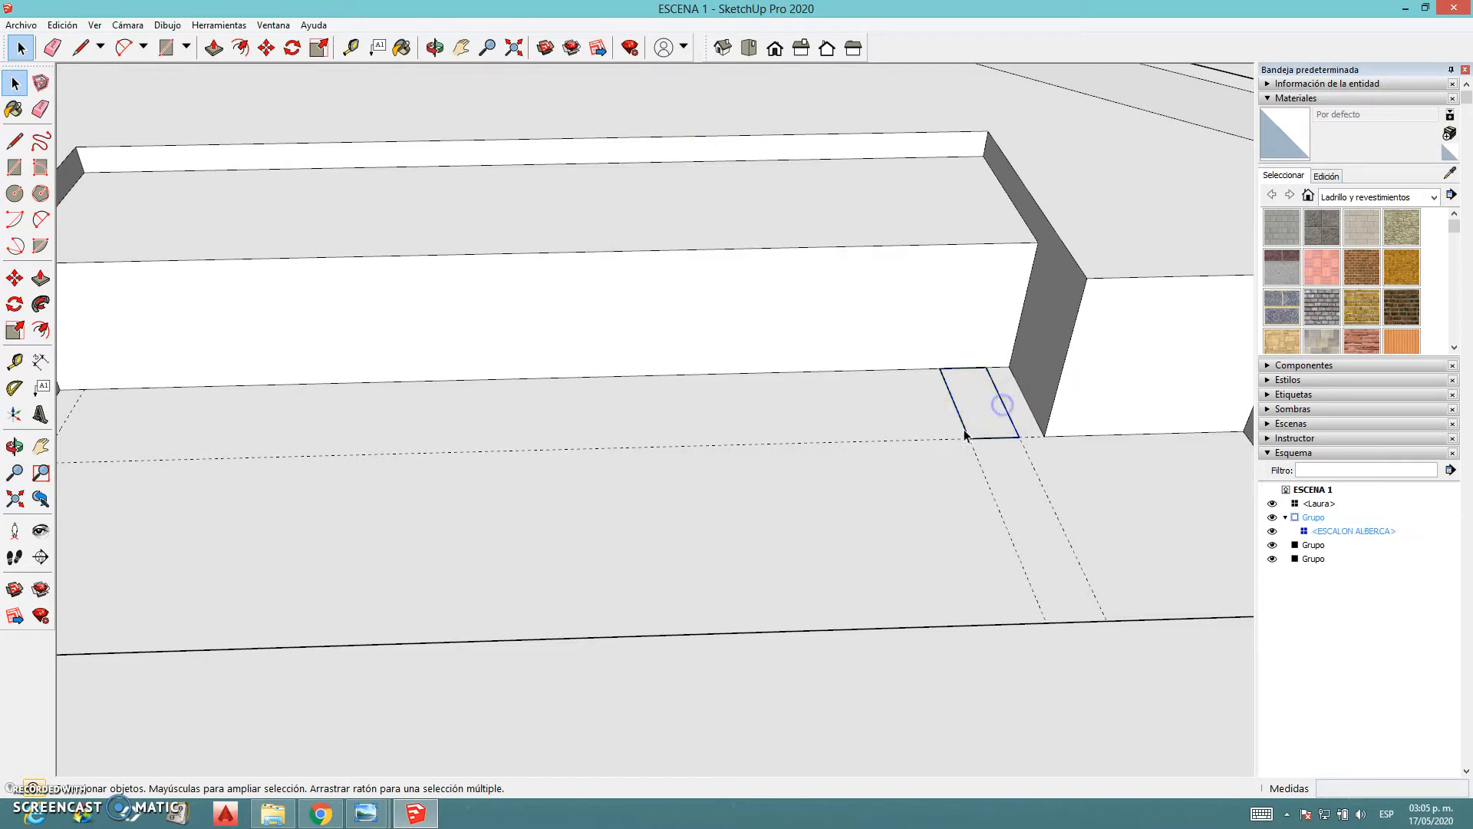
{"action": "double_click", "coordinate": [985, 409]}
{"action": "middle_click_drag", "start_coordinate": [987, 499], "coordinate": [1096, 496]}
{"action": "left_click", "coordinate": [848, 361]}
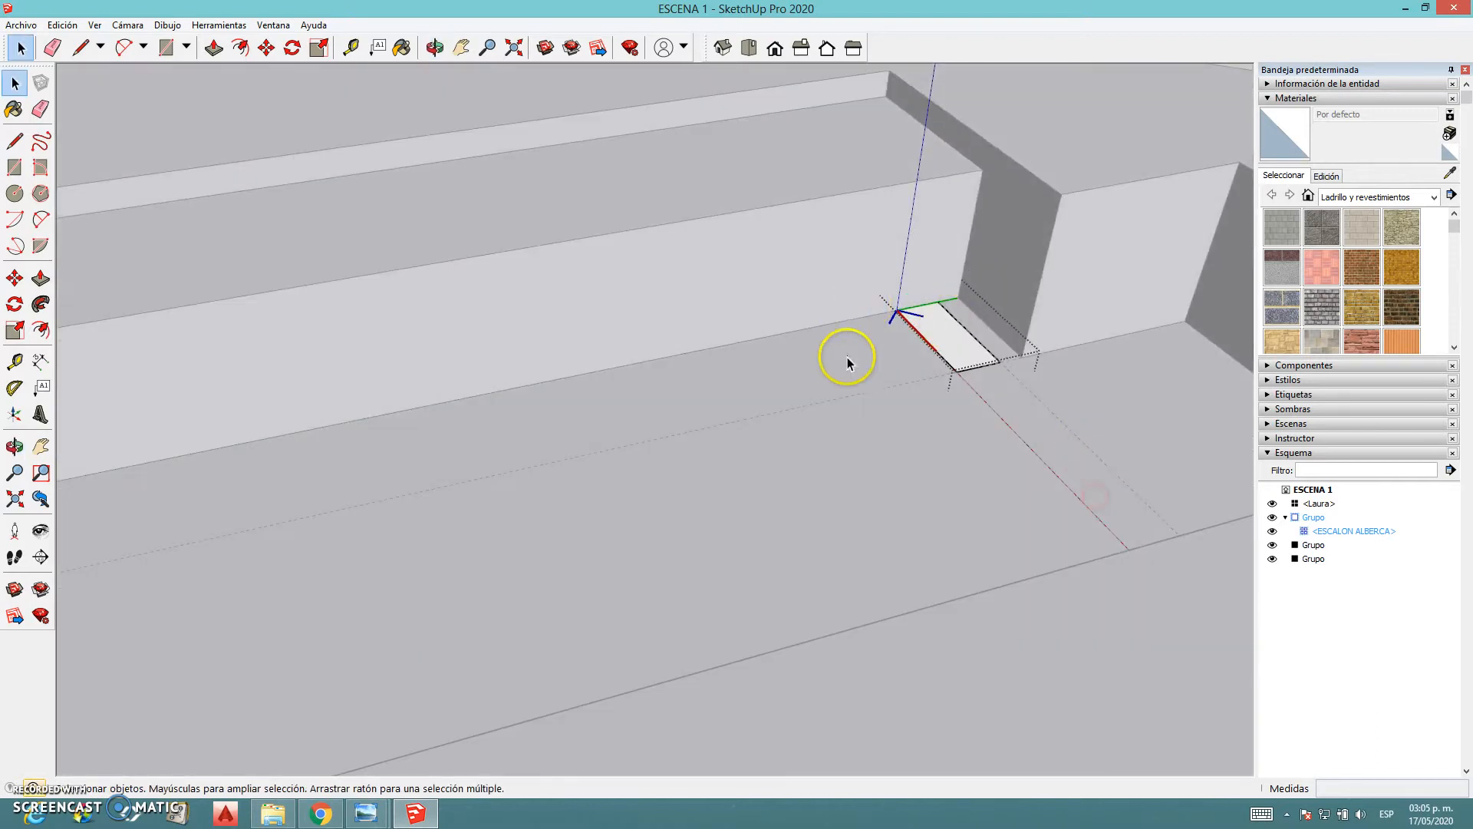
{"action": "left_click", "coordinate": [916, 315]}
{"action": "left_click", "coordinate": [888, 379]}
{"action": "key", "text": "p"}
{"action": "left_click_drag", "start_coordinate": [951, 328], "coordinate": [1056, 197]}
{"action": "middle_click_drag", "start_coordinate": [1056, 197], "coordinate": [1092, 388]}
{"action": "key", "text": "space"}
{"action": "left_click", "coordinate": [1033, 357]}
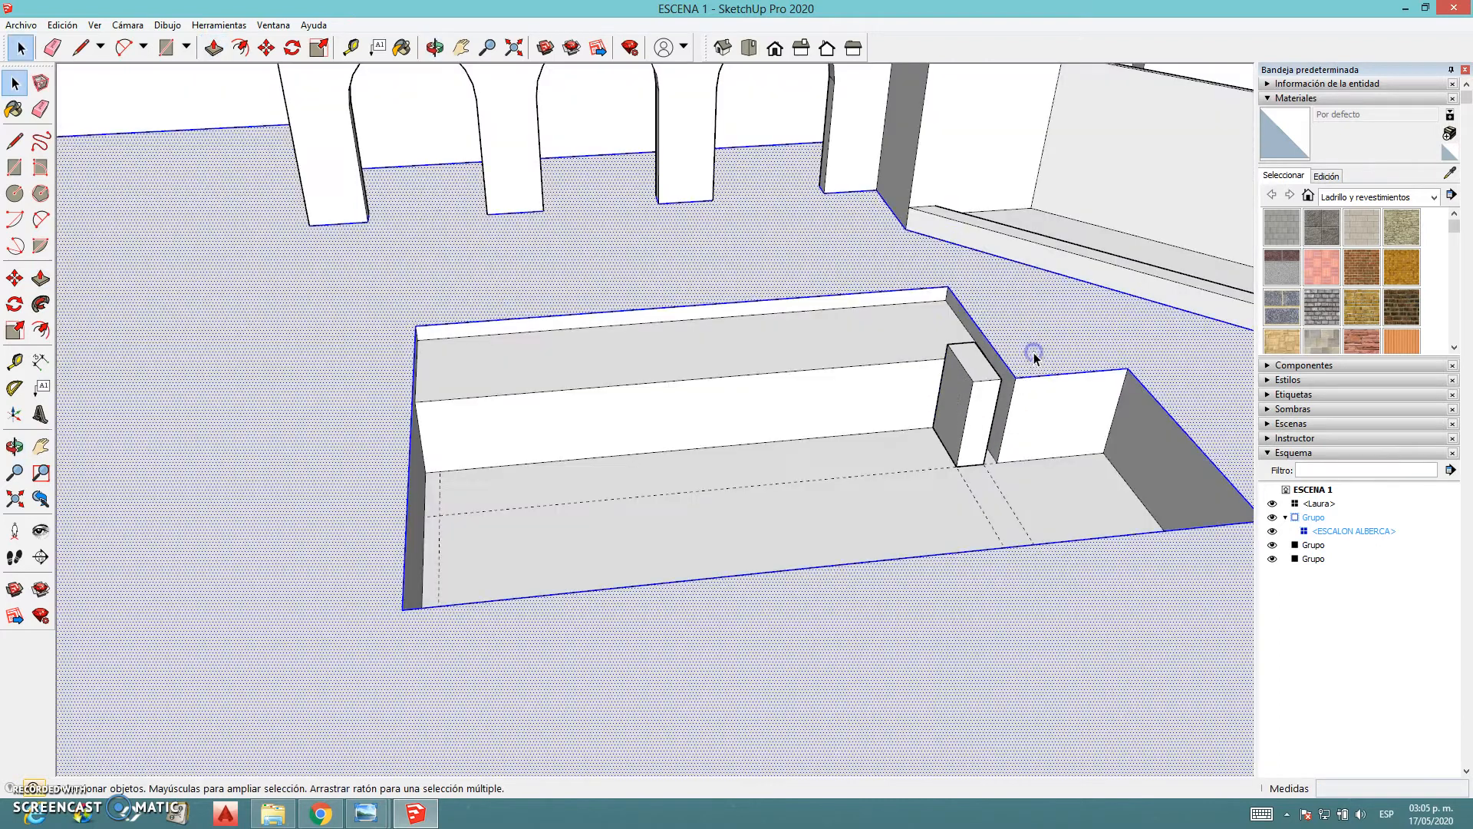
Copy the block along the floor guide to the guide intersection at the opposite end, with evenly spaced copies between for thirteen blocks
{"action": "scroll", "coordinate": [997, 594], "scroll_direction": "up", "scroll_amount": 2}
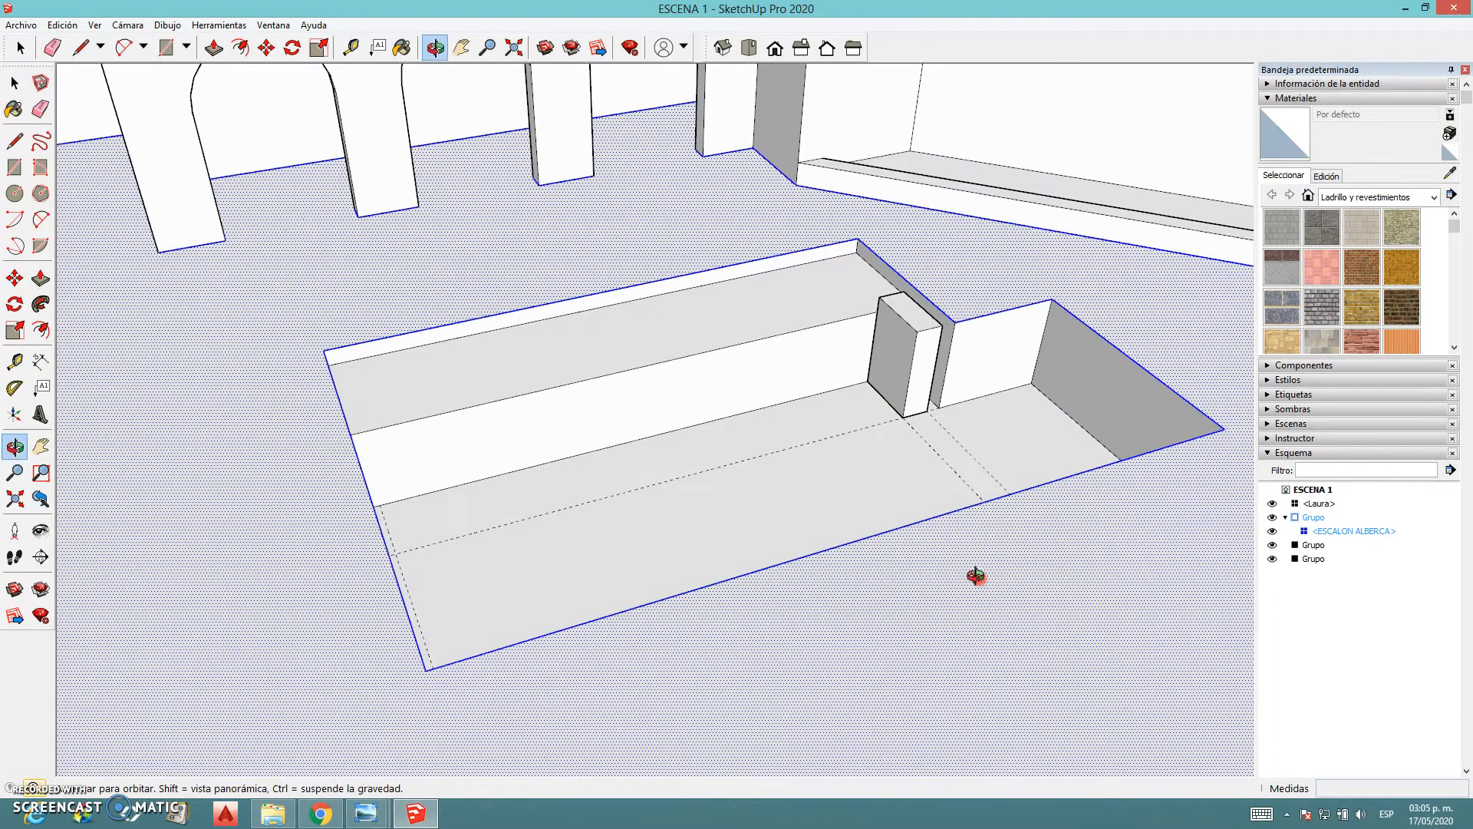
{"action": "scroll", "coordinate": [916, 360], "scroll_direction": "up", "scroll_amount": 4}
{"action": "left_click", "coordinate": [920, 364]}
{"action": "scroll", "coordinate": [919, 361], "scroll_direction": "down", "scroll_amount": 2}
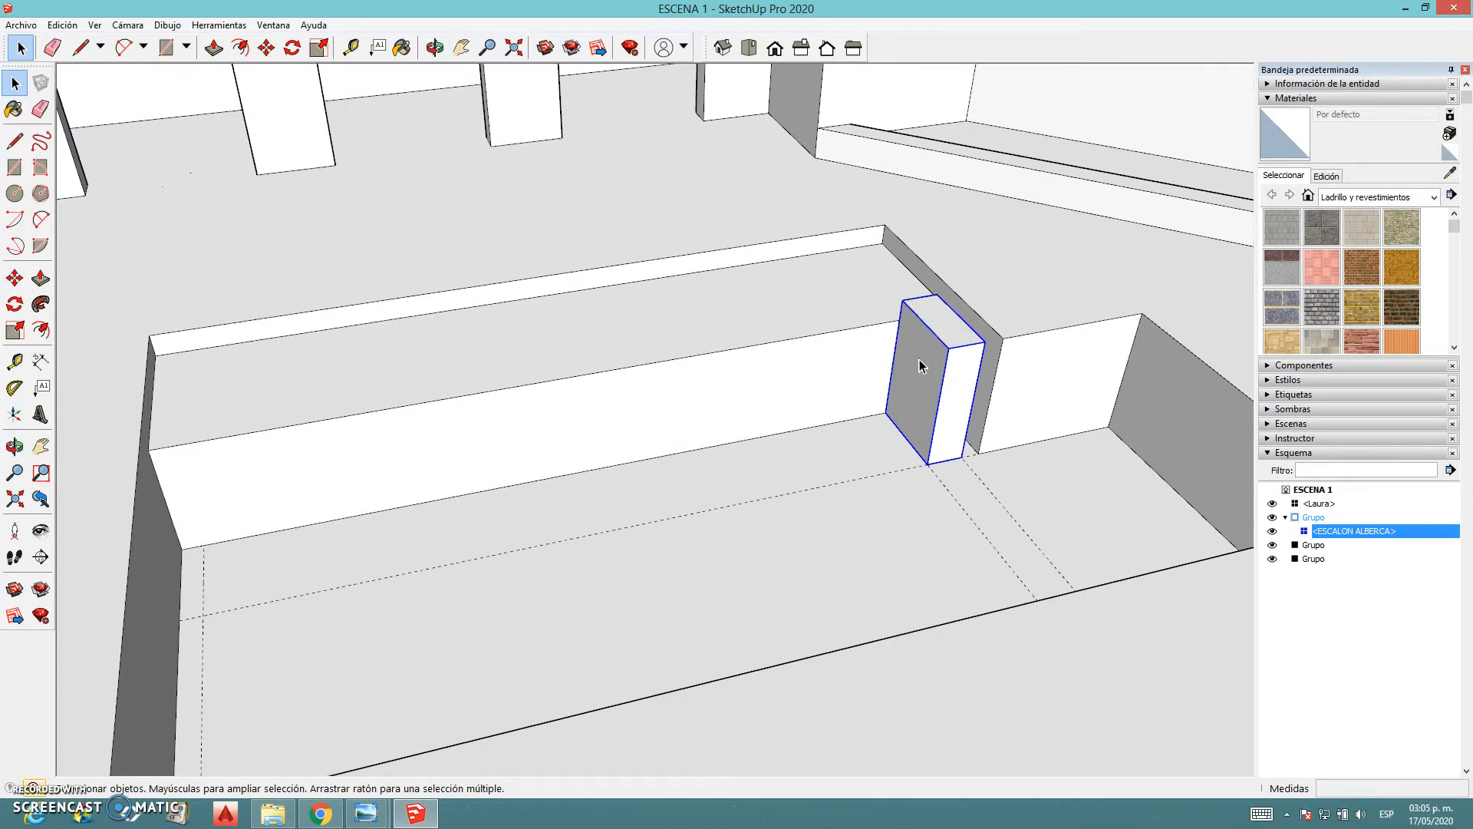
{"action": "mouse_move", "coordinate": [953, 447]}
{"action": "middle_mouse_down"}
{"action": "mouse_move", "coordinate": [939, 445]}
{"action": "mouse_move", "coordinate": [947, 461]}
{"action": "middle_mouse_up"}
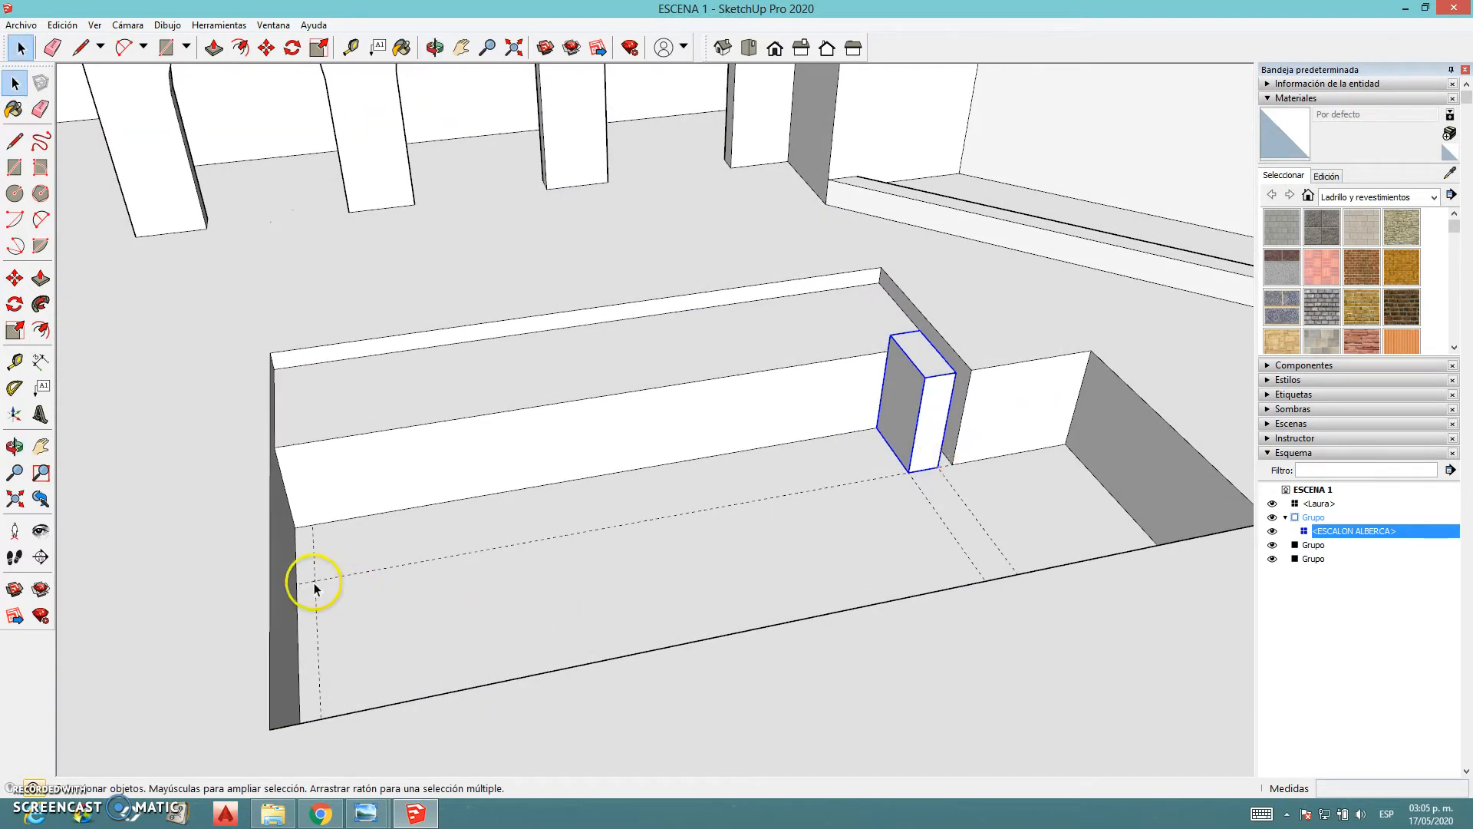
{"action": "key", "text": "m"}
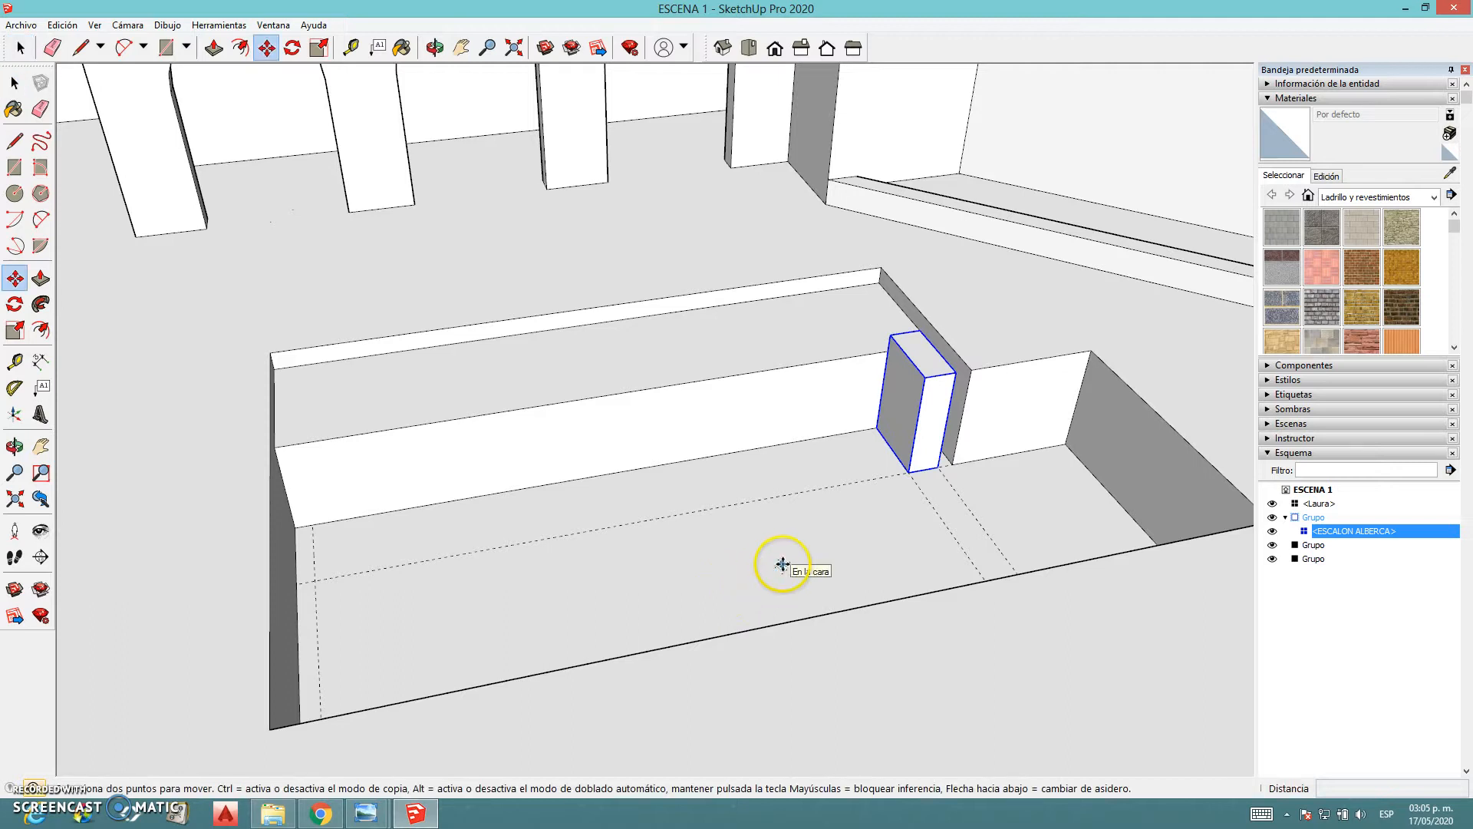
{"action": "key", "text": "ctrl"}
{"action": "left_click", "coordinate": [907, 472]}
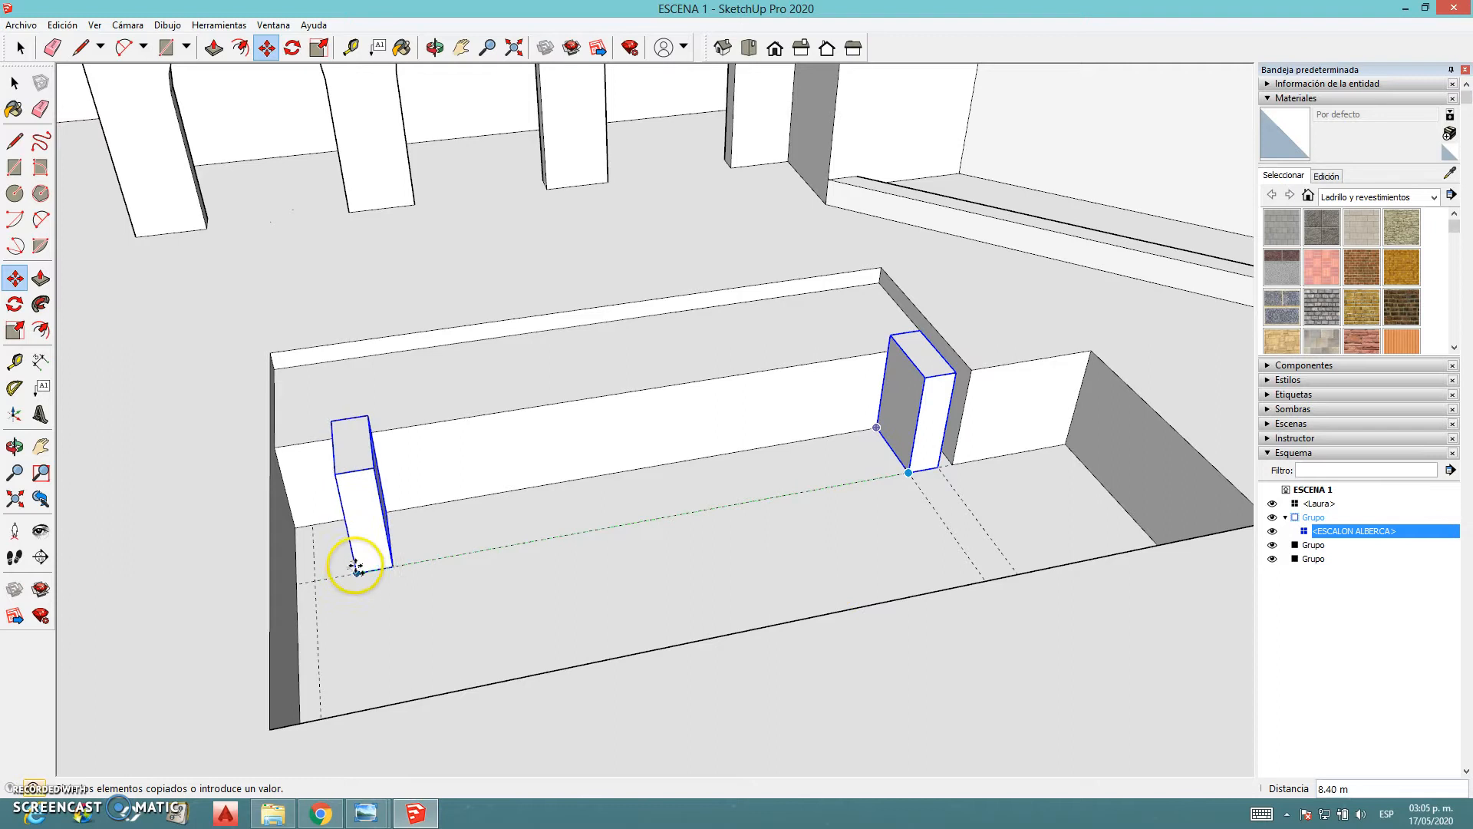
{"action": "left_click", "coordinate": [313, 581]}
{"action": "scroll", "coordinate": [657, 725], "scroll_direction": "down", "scroll_amount": 2}
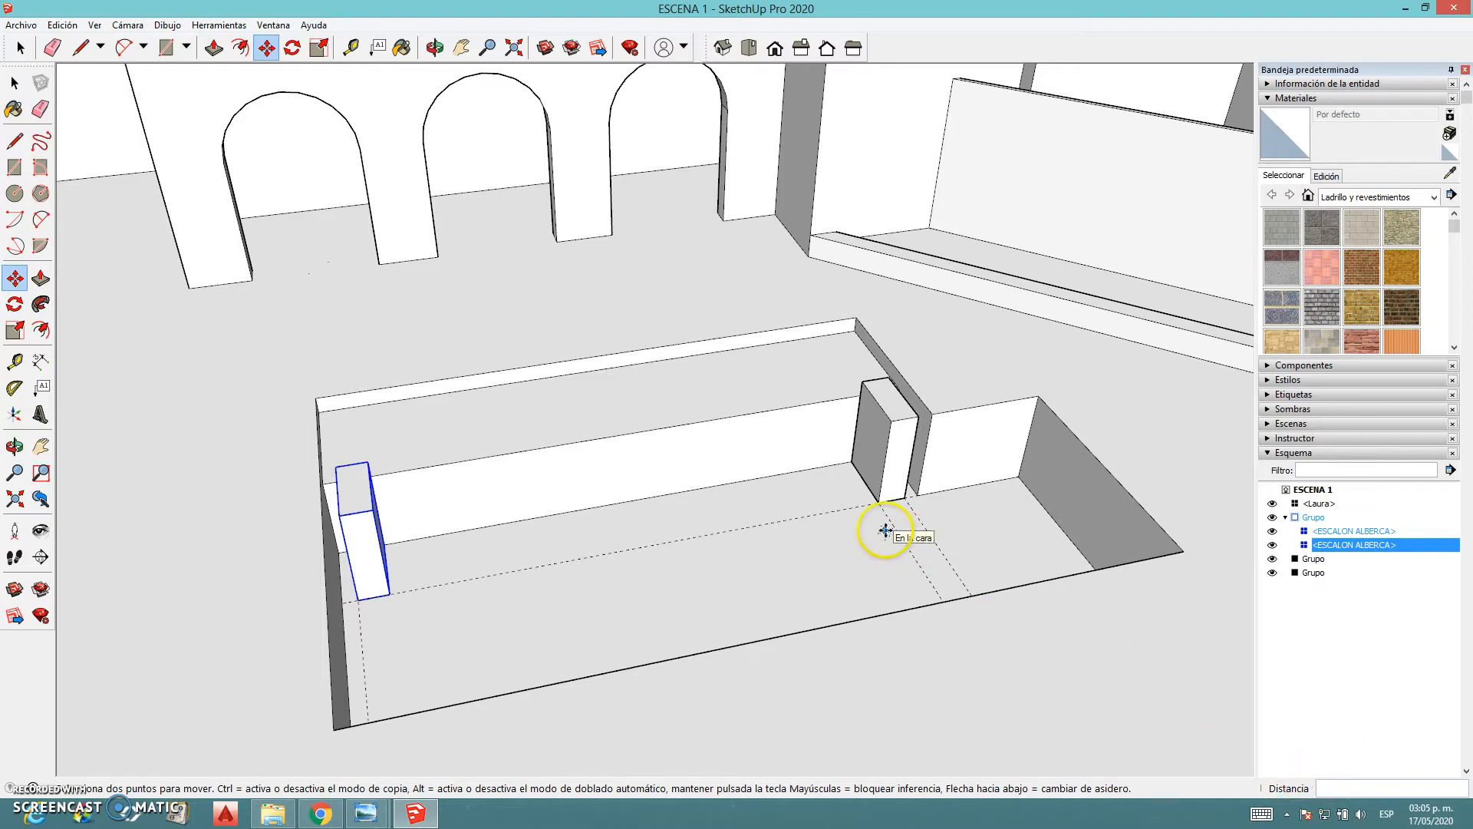
{"action": "key", "text": "Return"}
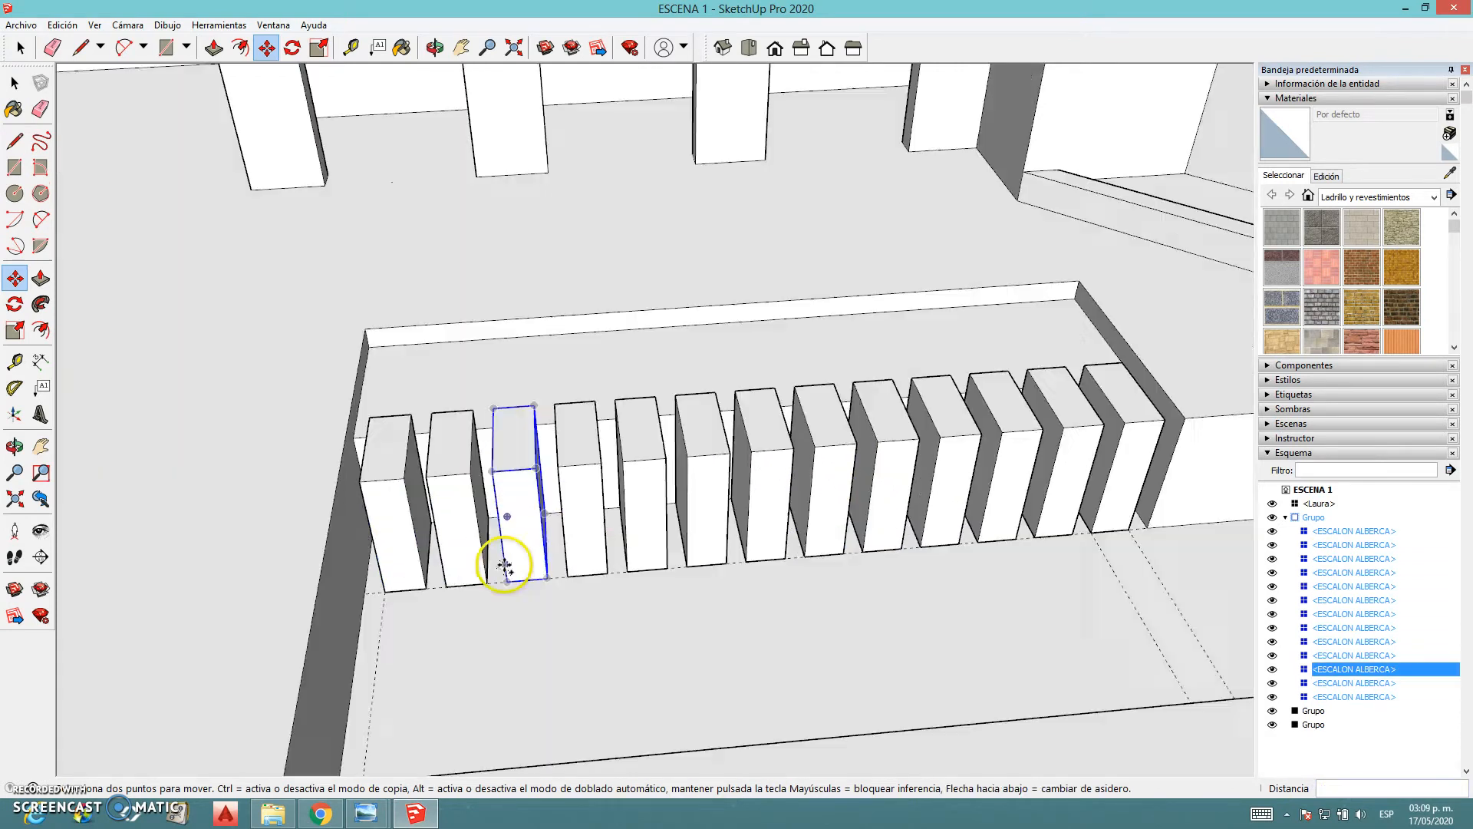
Examine the row of blocks along the pool ledge and the gaps between them
{"action": "scroll", "coordinate": [499, 559], "scroll_direction": "up", "scroll_amount": 5}
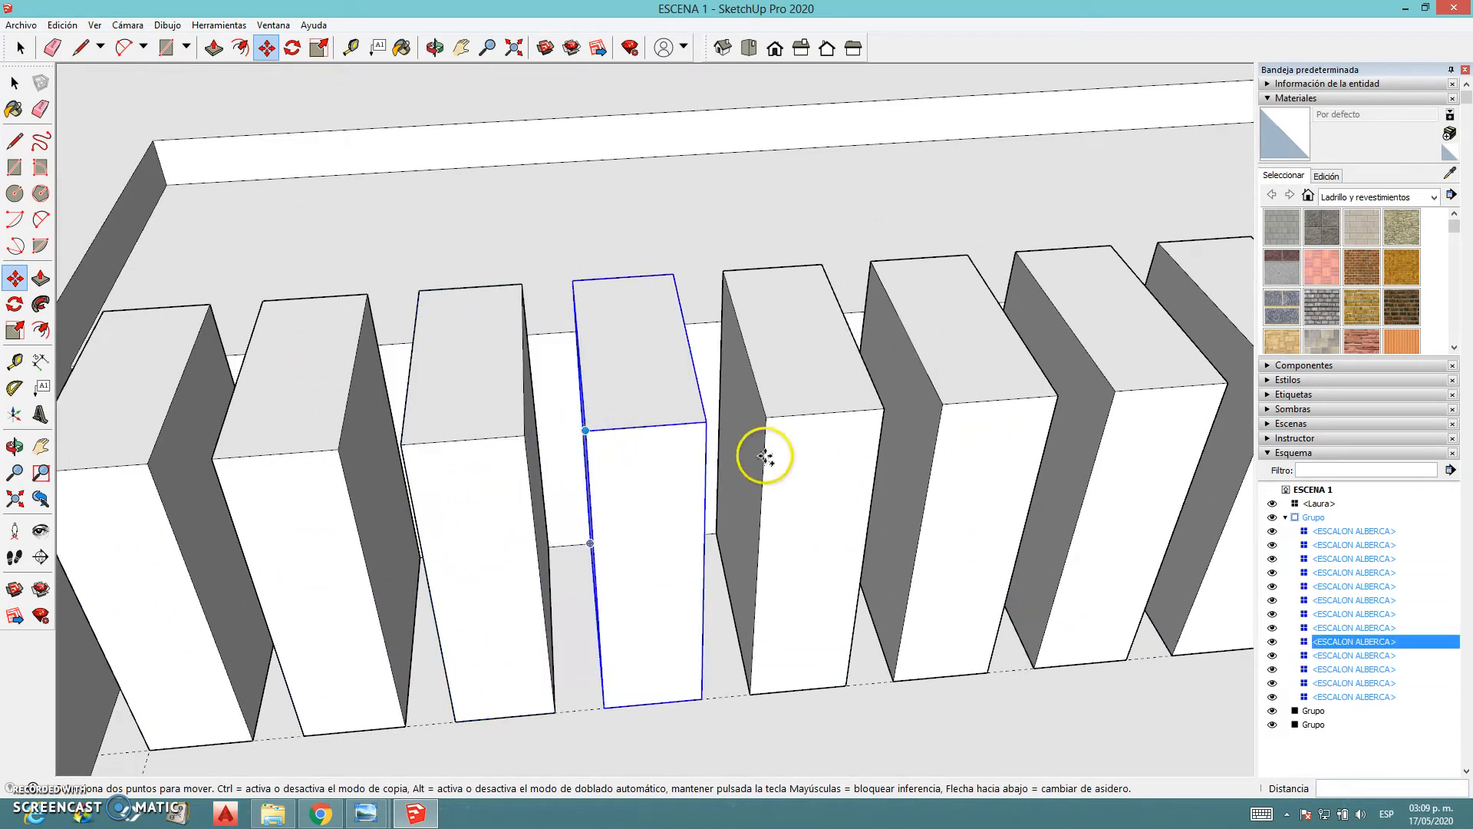
{"action": "scroll", "coordinate": [858, 470], "scroll_direction": "down", "scroll_amount": 3}
{"action": "scroll", "coordinate": [775, 532], "scroll_direction": "down", "scroll_amount": 3}
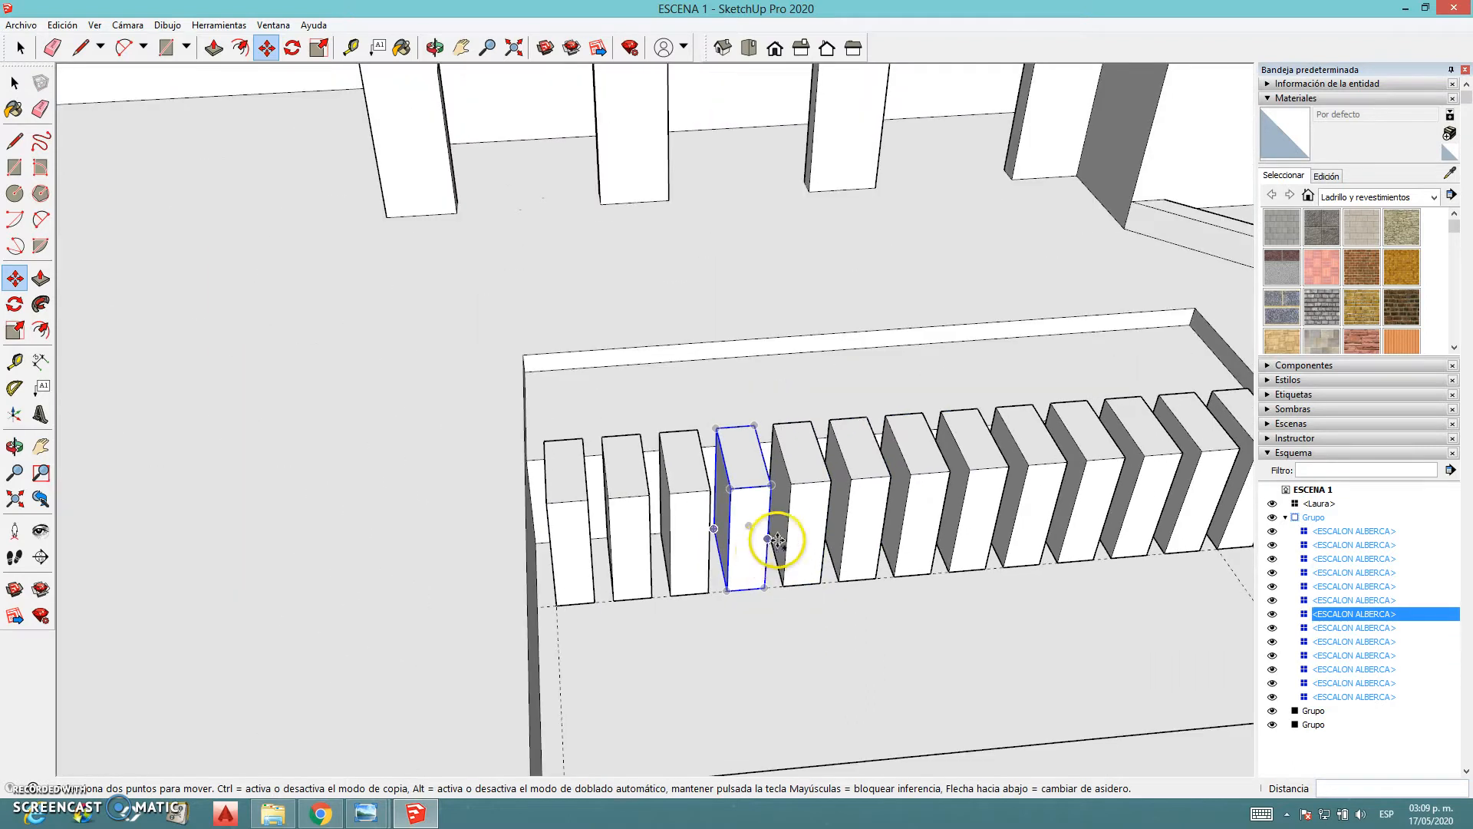
{"action": "scroll", "coordinate": [908, 537], "scroll_direction": "up", "scroll_amount": 4}
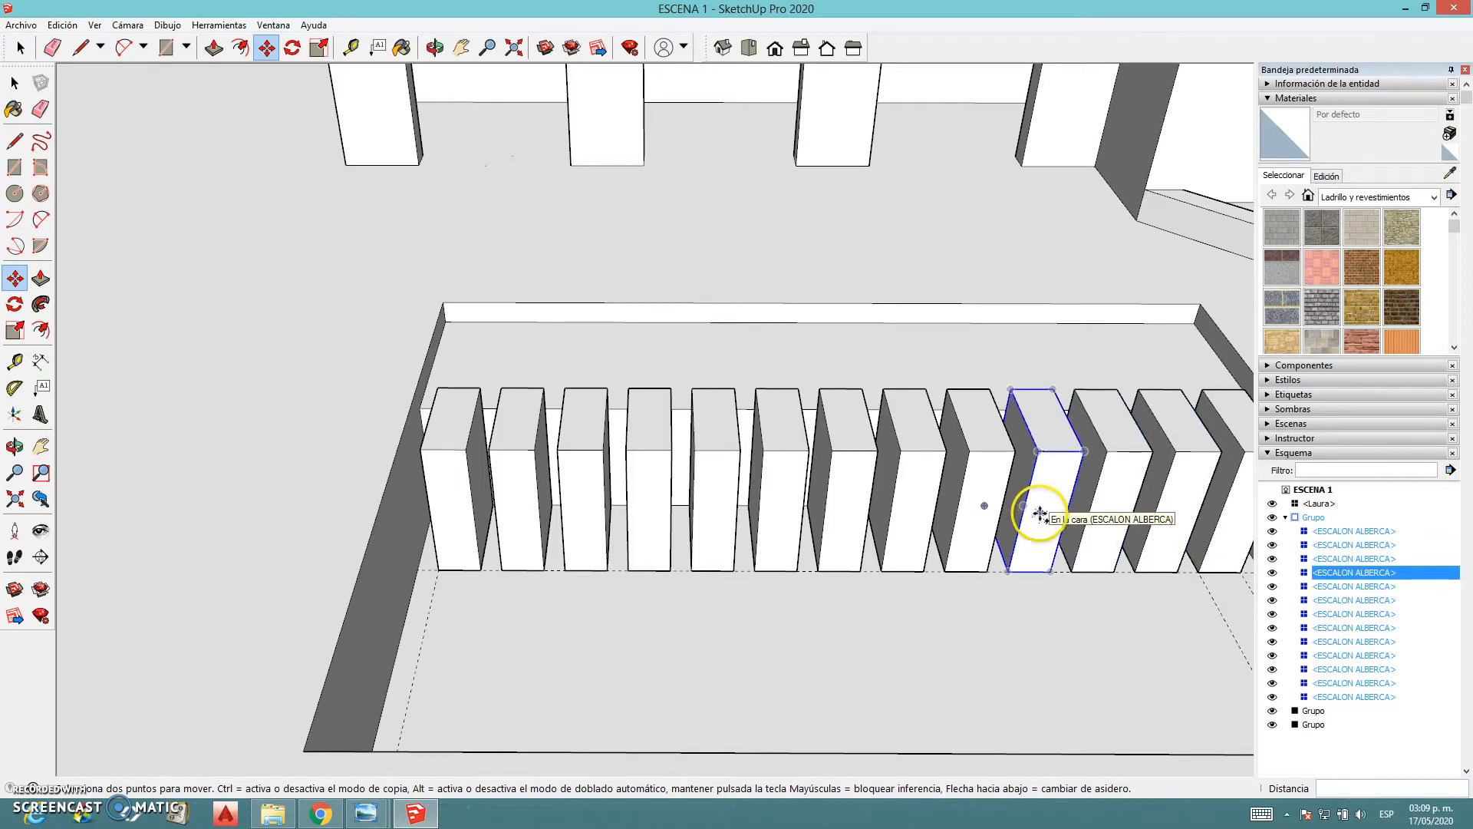
{"action": "scroll", "coordinate": [740, 510], "scroll_direction": "down", "scroll_amount": 3}
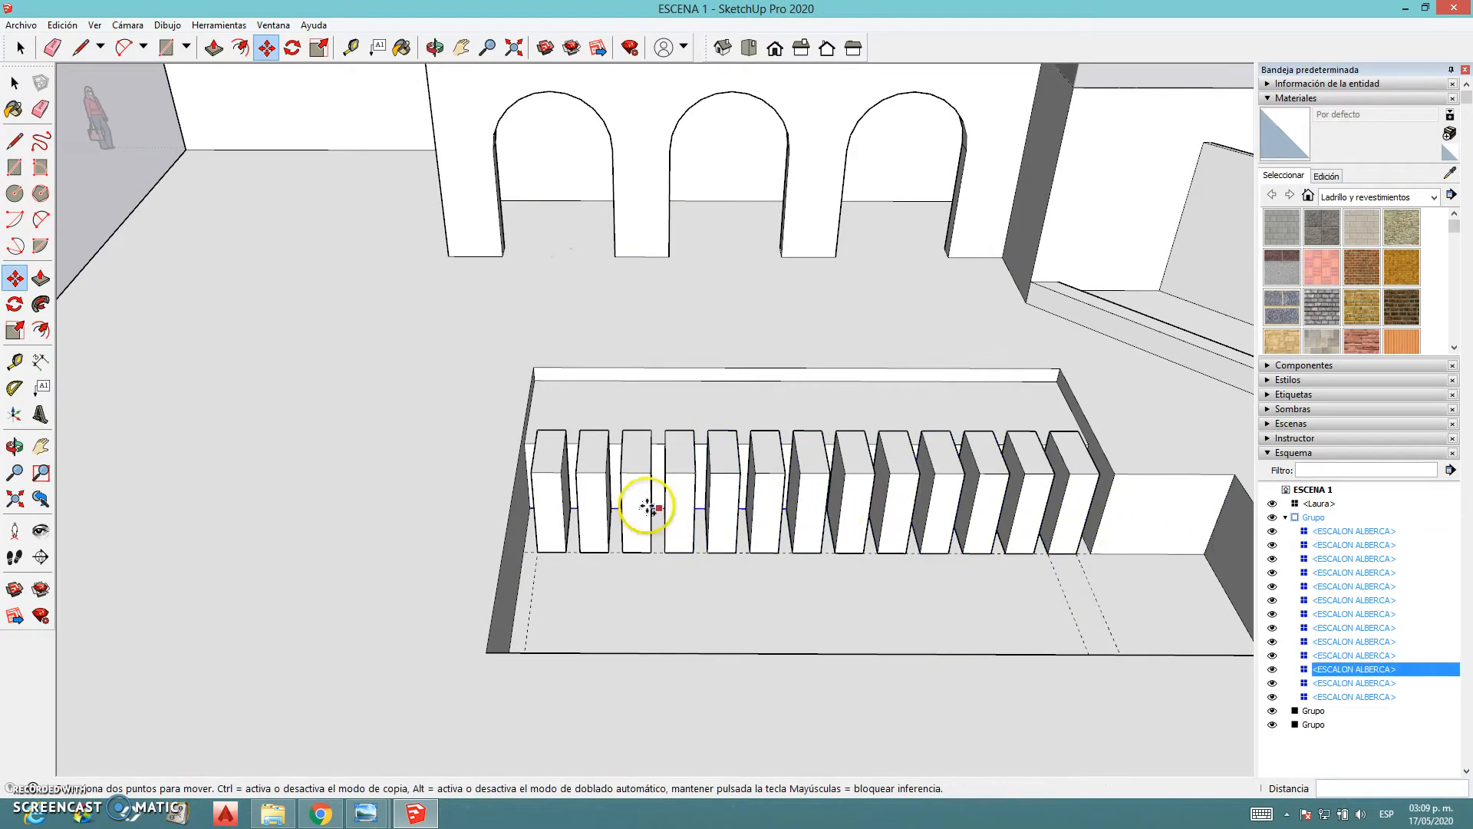
{"action": "middle_click_drag", "start_coordinate": [549, 614], "coordinate": [635, 625]}
{"action": "middle_click_drag", "start_coordinate": [788, 579], "coordinate": [662, 604]}
{"action": "scroll", "coordinate": [641, 640], "scroll_direction": "up", "scroll_amount": 2}
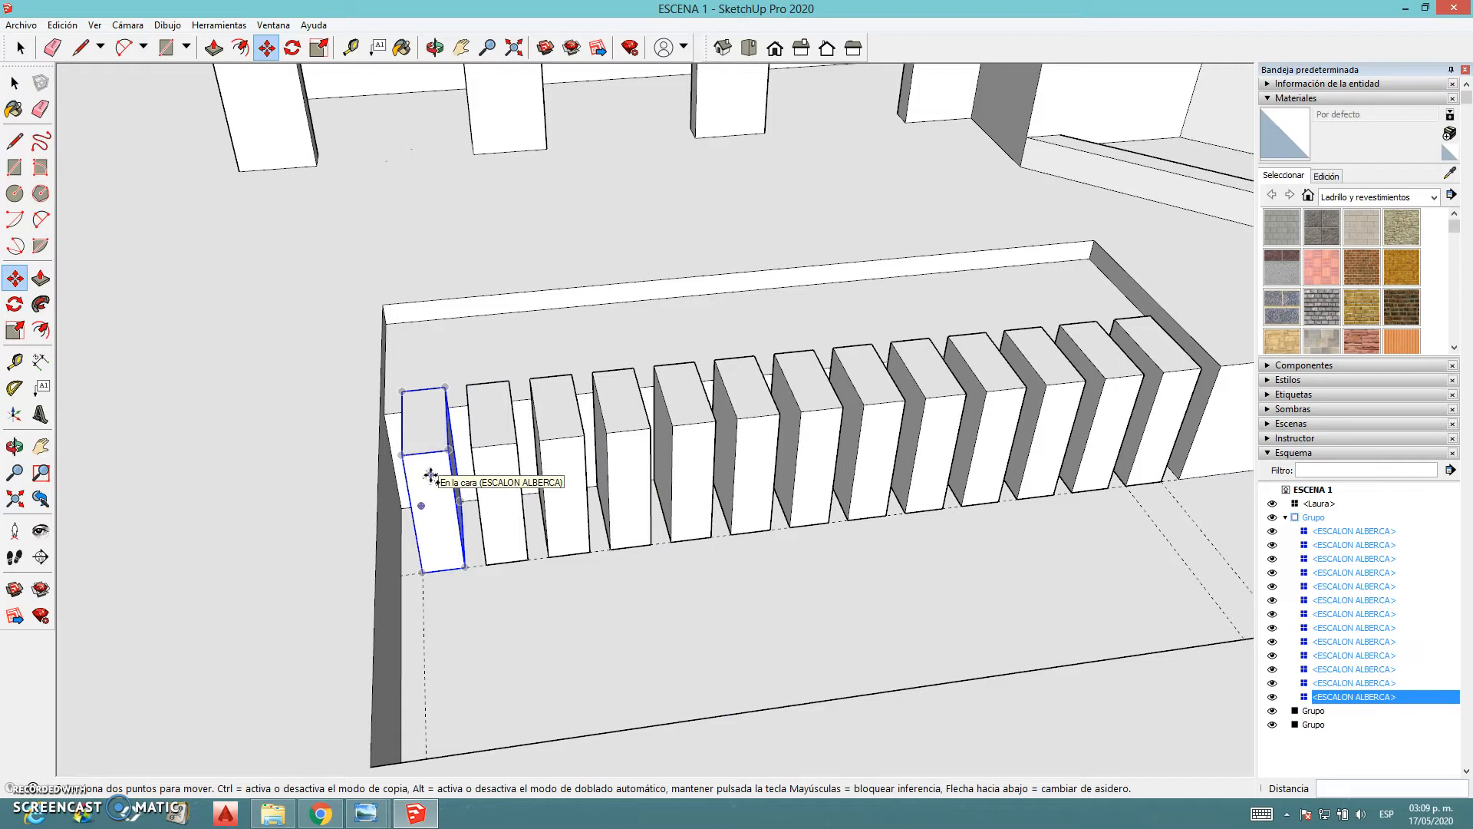
{"action": "left_click", "coordinate": [532, 473]}
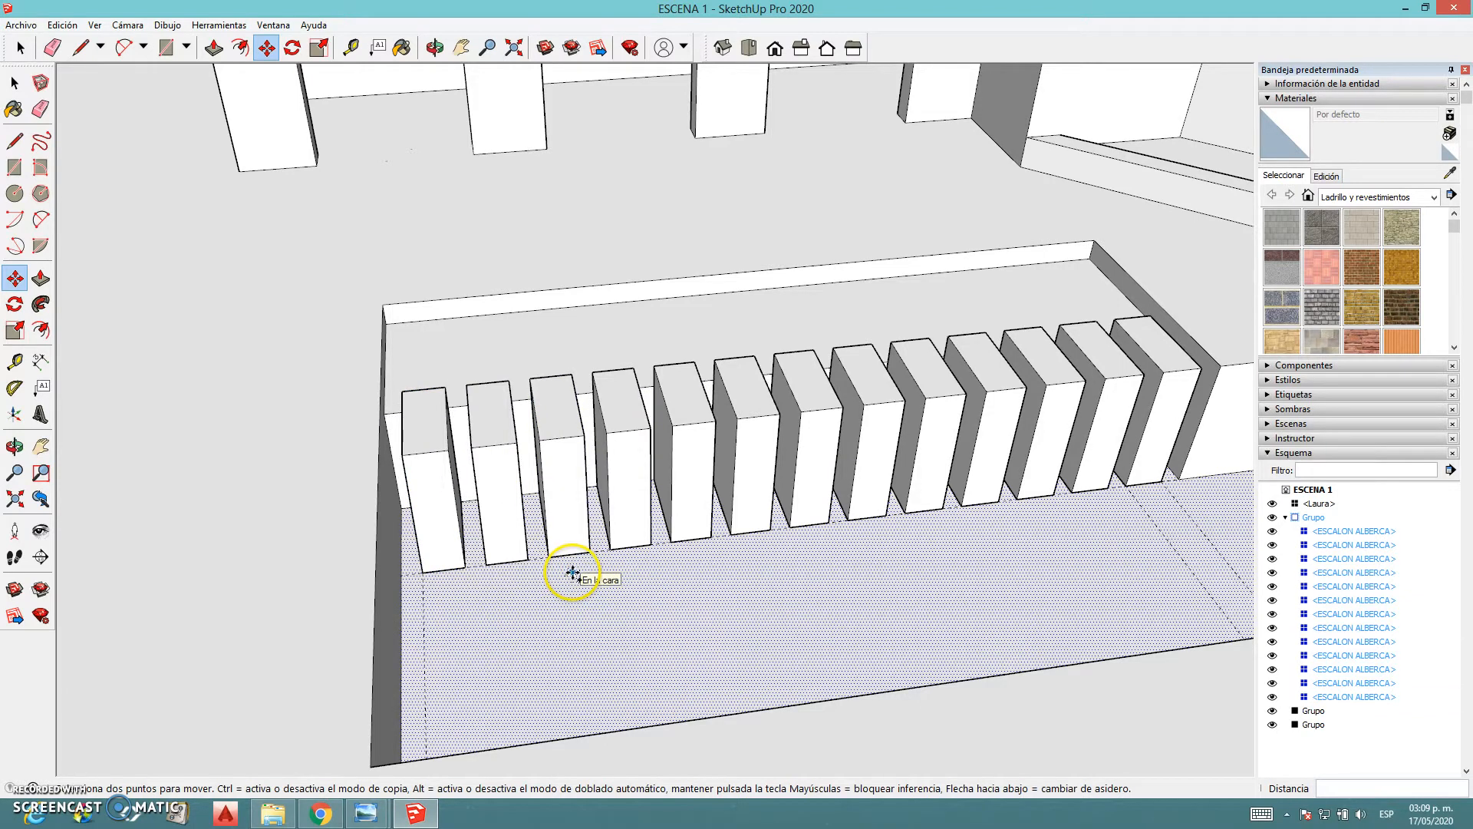
Open the third block for editing and place a guide 0.15 m below its long top edge
{"action": "scroll", "coordinate": [549, 461], "scroll_direction": "up", "scroll_amount": 5}
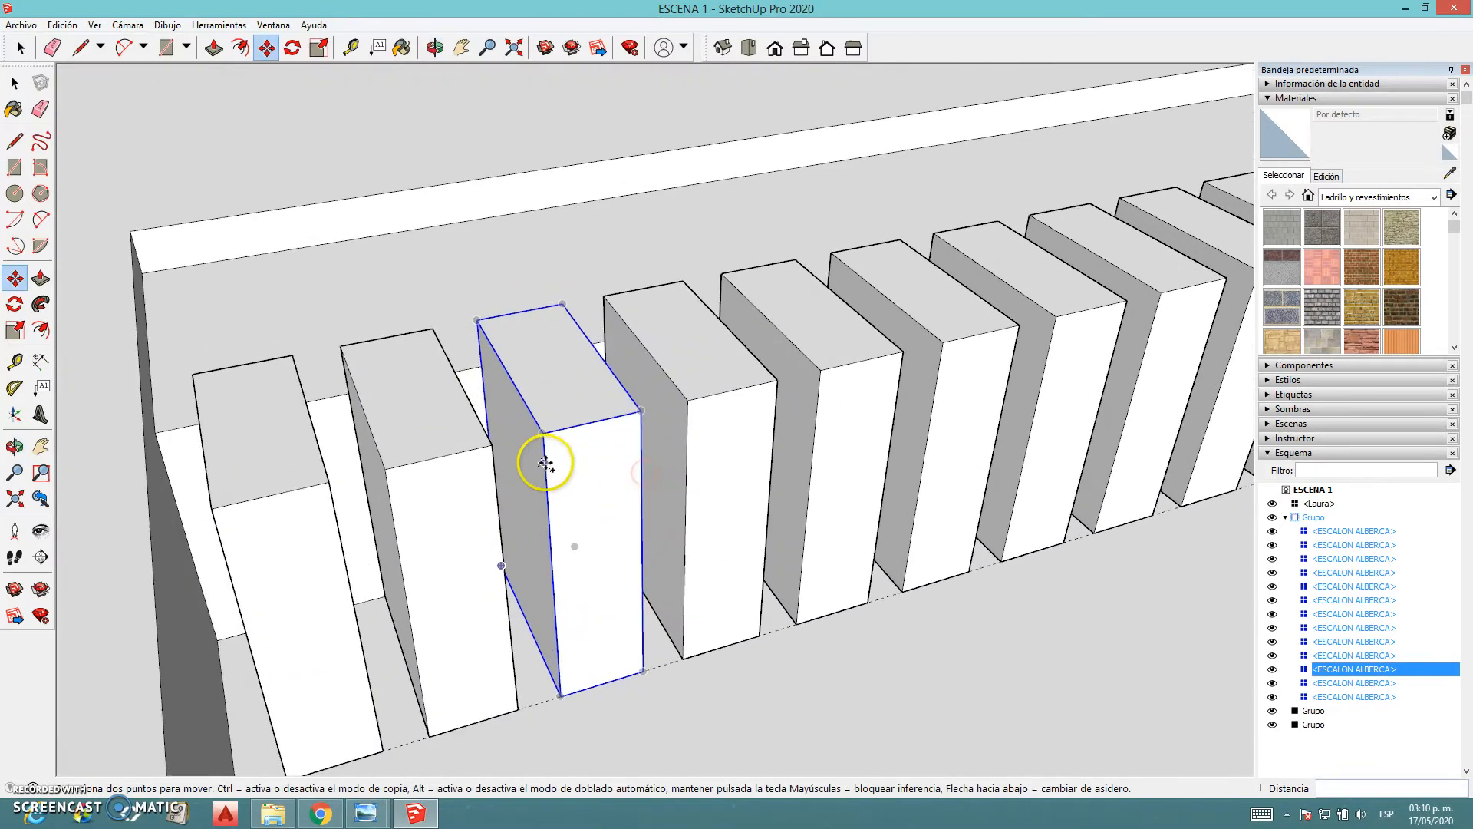
{"action": "key", "text": "space"}
{"action": "double_click", "coordinate": [586, 497]}
{"action": "scroll", "coordinate": [588, 497], "scroll_direction": "up", "scroll_amount": 2}
{"action": "middle_click_drag", "start_coordinate": [588, 497], "coordinate": [652, 456]}
{"action": "key", "text": "t"}
{"action": "scroll", "coordinate": [527, 436], "scroll_direction": "up", "scroll_amount": 2}
{"action": "middle_click_drag", "start_coordinate": [528, 436], "coordinate": [545, 372]}
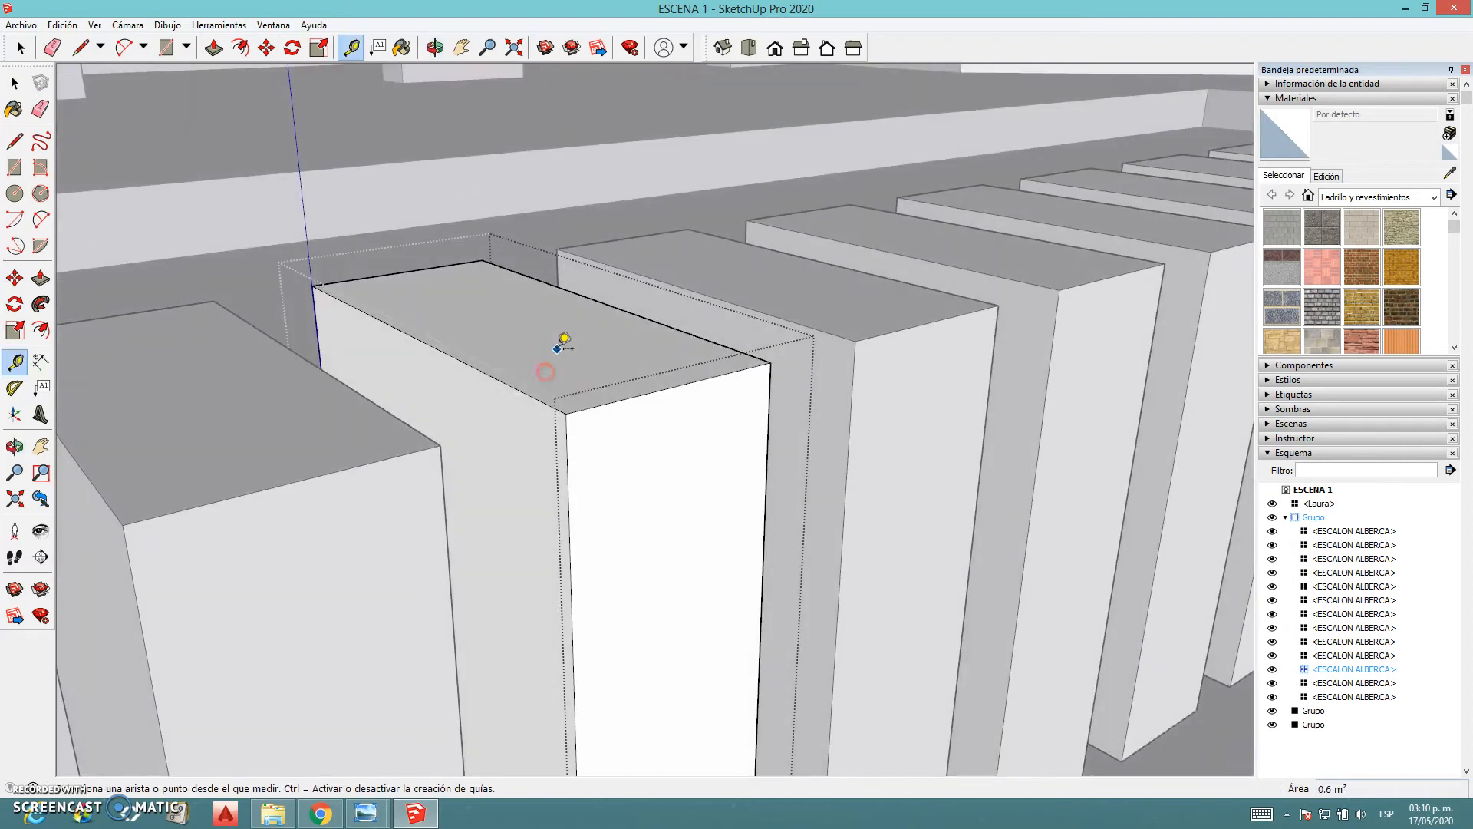
{"action": "left_click", "coordinate": [524, 390]}
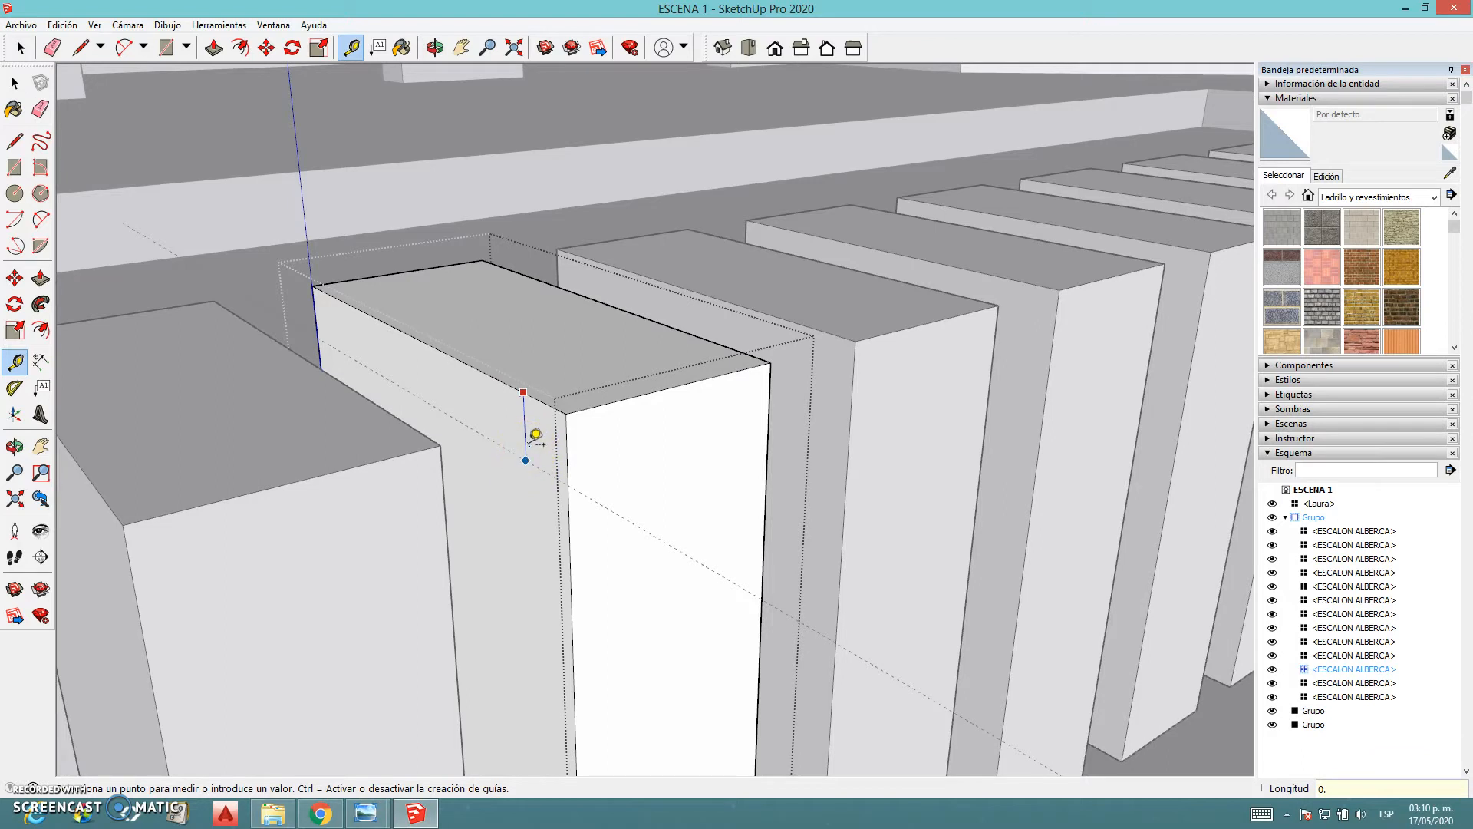
{"action": "type", "text": "0.15"}
{"action": "key", "text": "Return"}
Place a matching guide 0.15 m below the top edge on the block's opposite long side
{"action": "scroll", "coordinate": [529, 386], "scroll_direction": "down", "scroll_amount": 2}
{"action": "middle_click_drag", "start_coordinate": [794, 587], "coordinate": [381, 599]}
{"action": "scroll", "coordinate": [675, 314], "scroll_direction": "up", "scroll_amount": 4}
{"action": "left_click", "coordinate": [625, 415]}
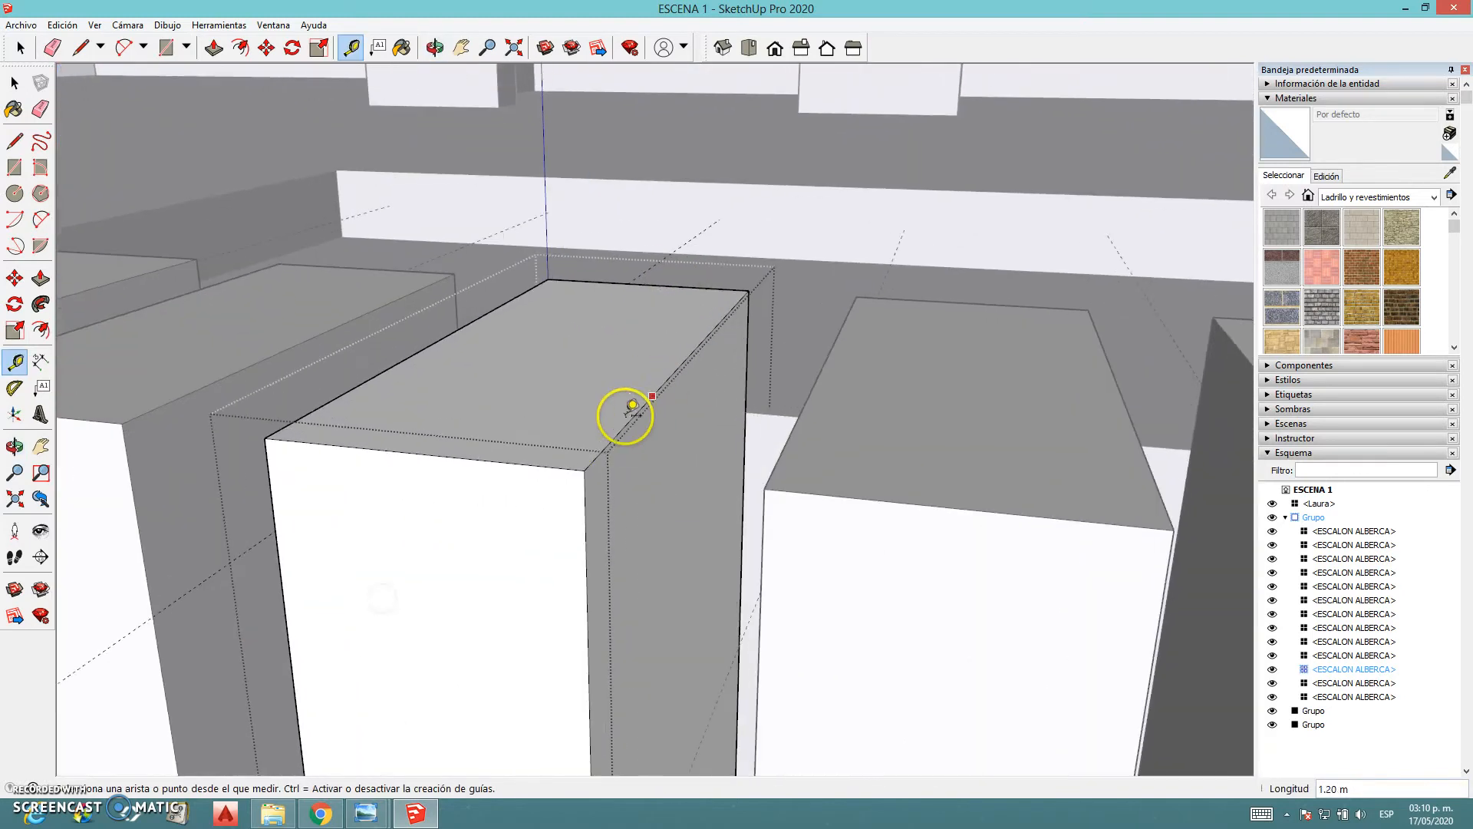
{"action": "left_click", "coordinate": [606, 442]}
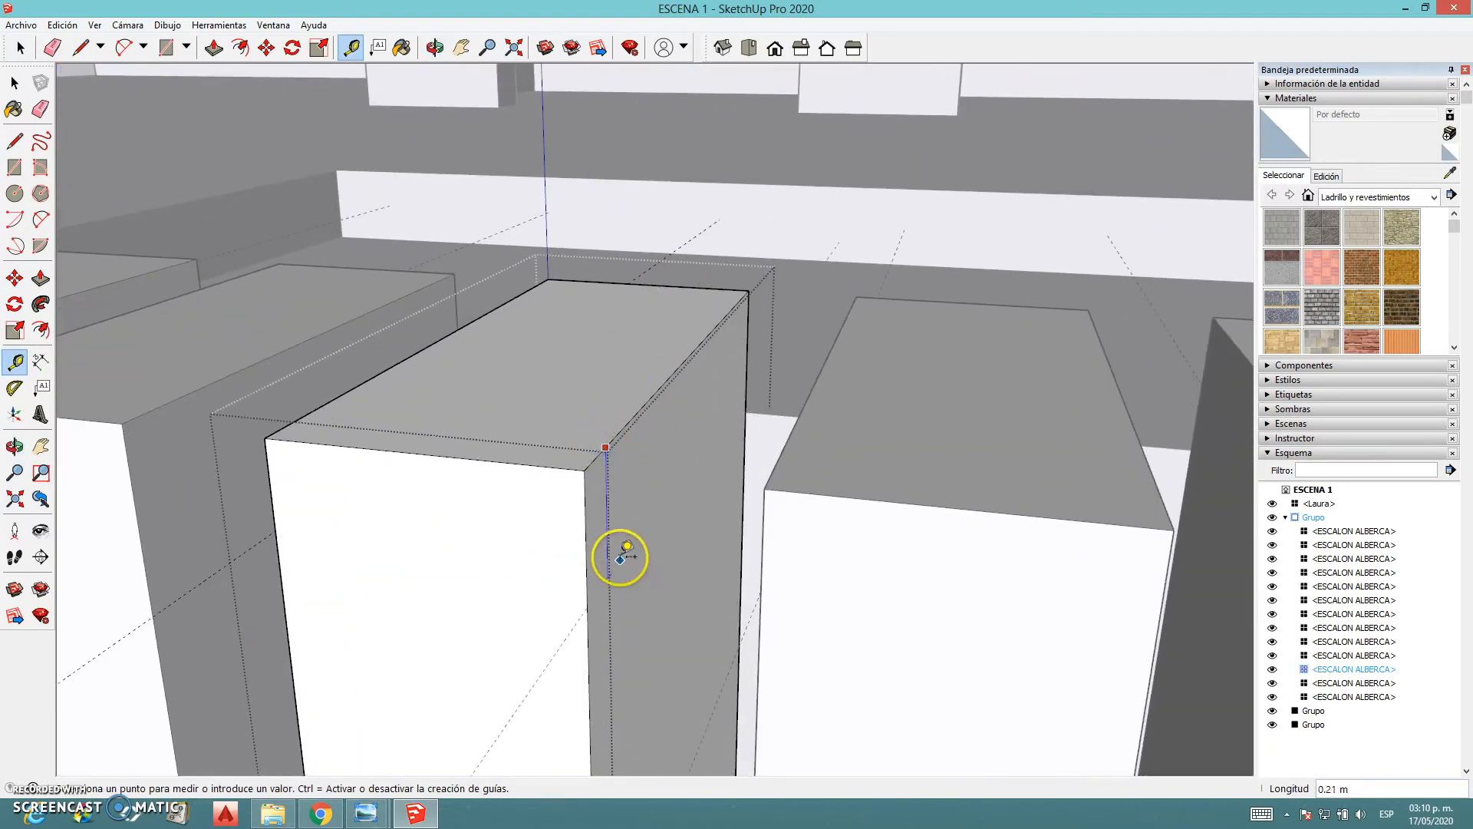
{"action": "left_click", "coordinate": [624, 551]}
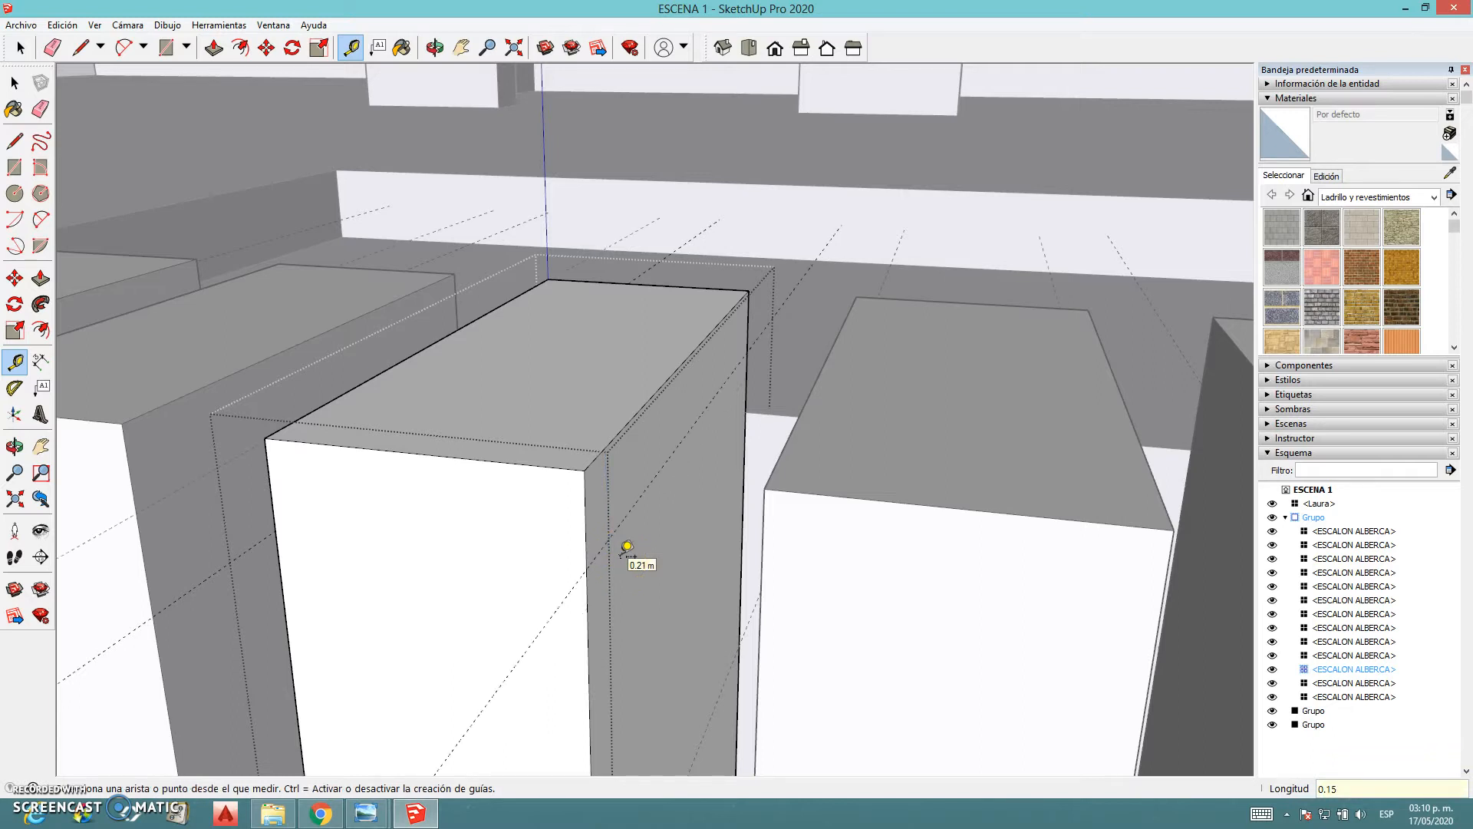
Draw lines along the guides on the block's long side faces to split off the upper strips
{"action": "key", "text": "l"}
{"action": "left_click", "coordinate": [587, 566]}
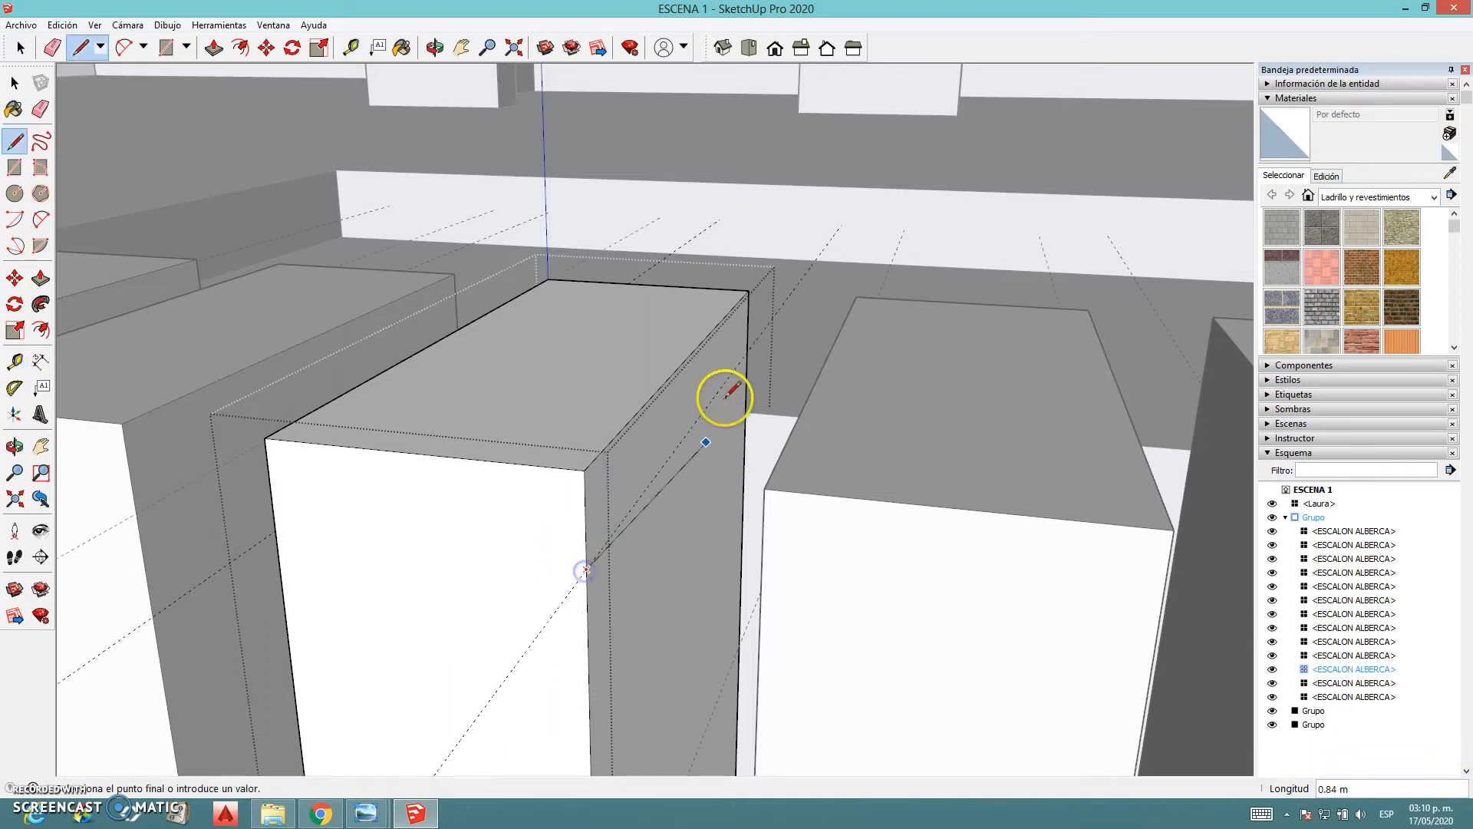
{"action": "scroll", "coordinate": [754, 443], "scroll_direction": "down", "scroll_amount": 3}
{"action": "middle_click_drag", "start_coordinate": [748, 439], "coordinate": [1080, 429]}
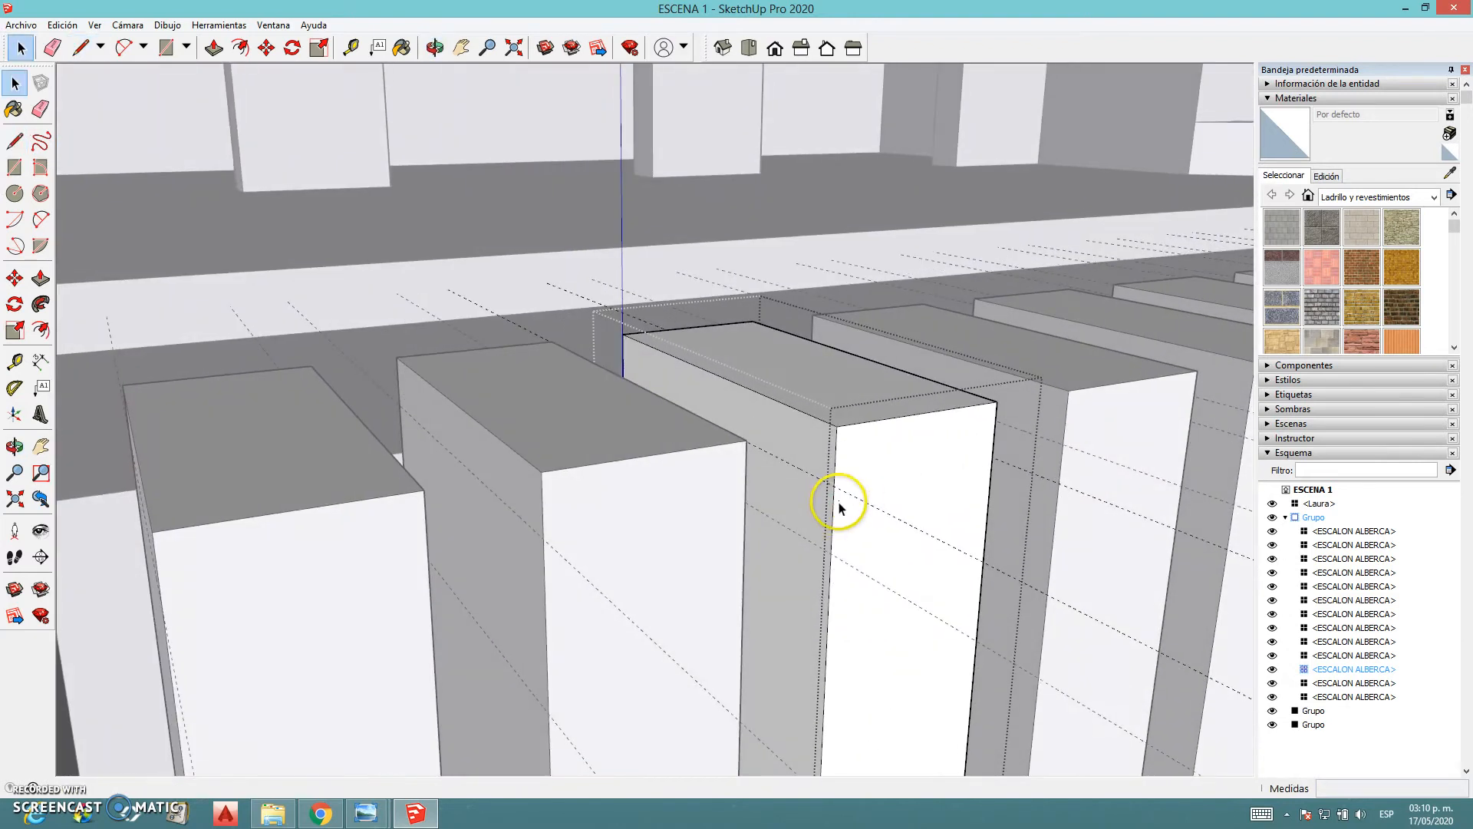
{"action": "scroll", "coordinate": [803, 495], "scroll_direction": "up", "scroll_amount": 2}
{"action": "left_click", "coordinate": [857, 476]}
{"action": "middle_click_drag", "start_coordinate": [739, 450], "coordinate": [688, 410]}
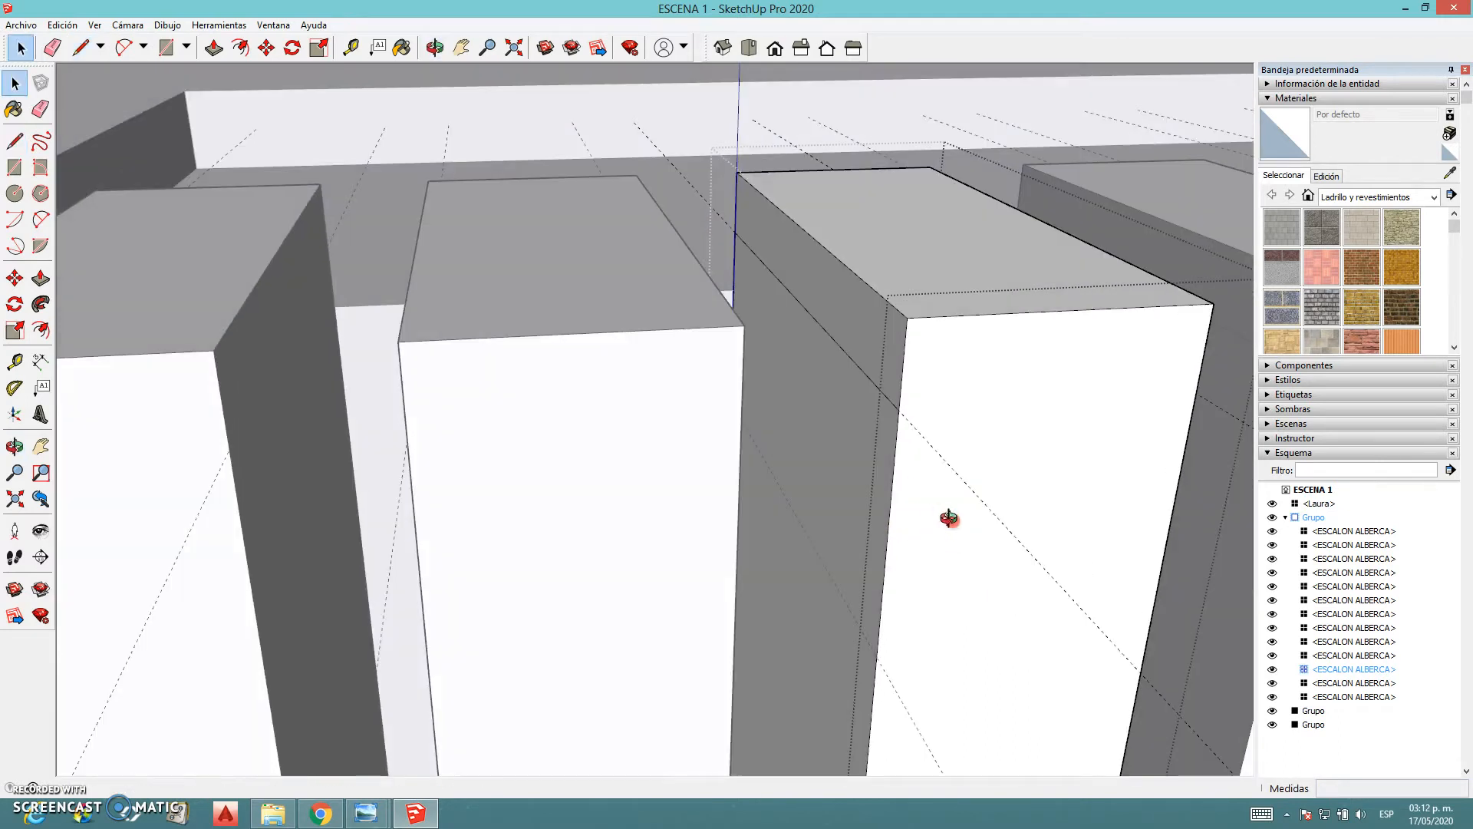
Pull the lower portion of both long side faces outward 0.125 m to meet the neighbouring blocks
{"action": "scroll", "coordinate": [855, 477], "scroll_direction": "up", "scroll_amount": 3}
{"action": "key", "text": "p"}
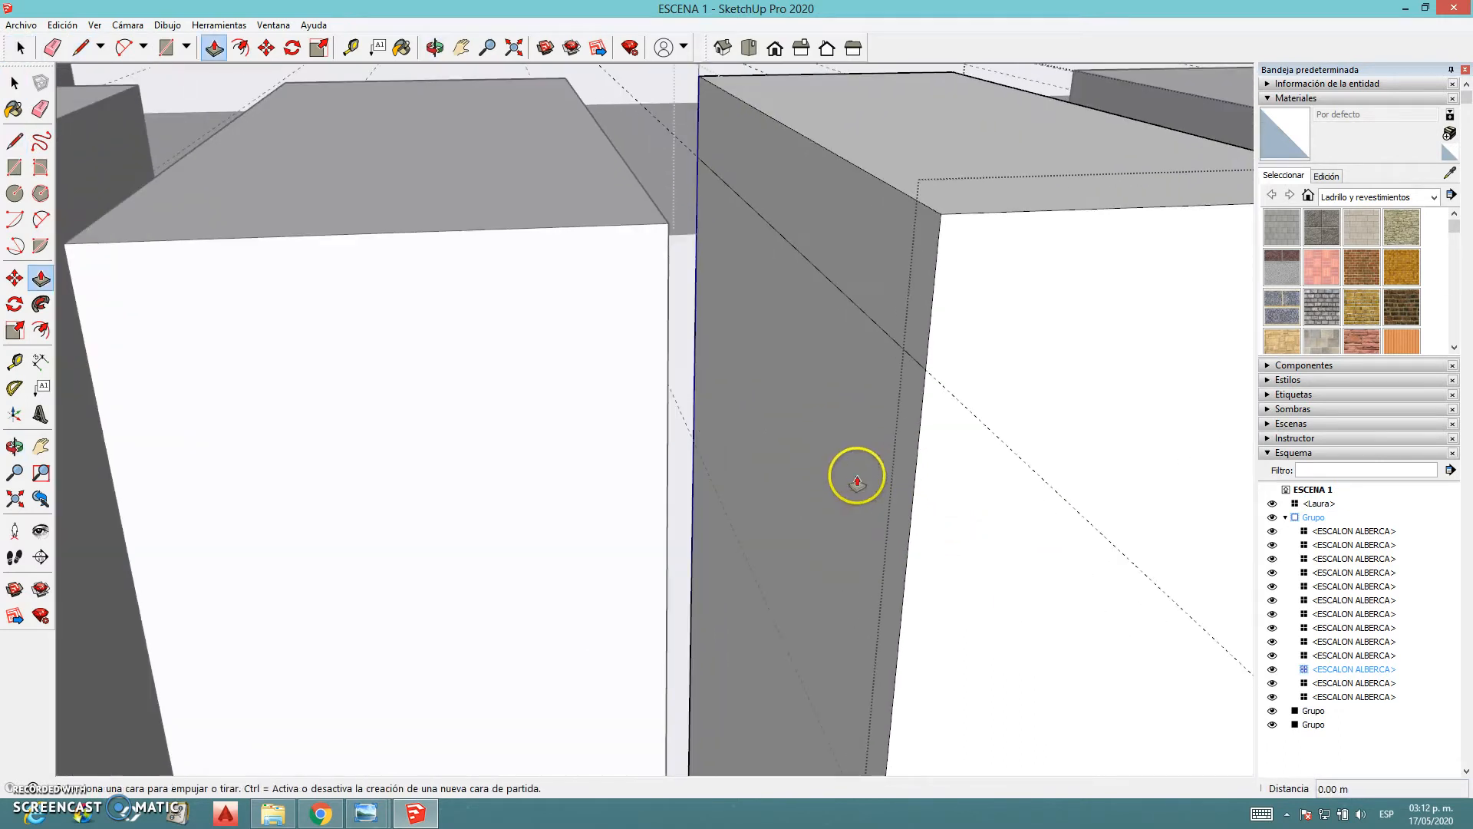
{"action": "left_click_drag", "start_coordinate": [879, 424], "coordinate": [823, 438]}
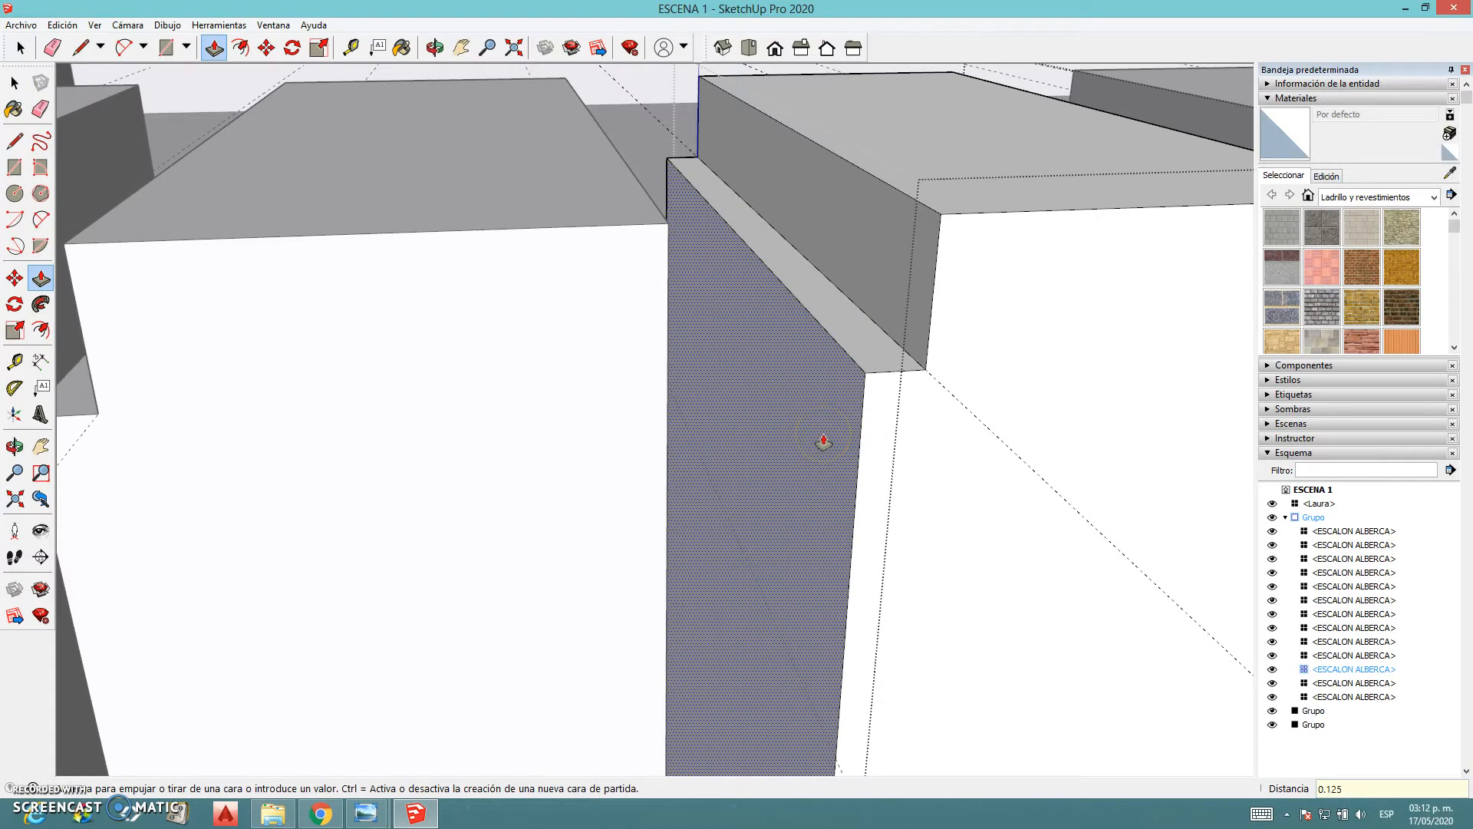
{"action": "left_click_drag", "start_coordinate": [823, 441], "coordinate": [821, 437]}
{"action": "middle_click_drag", "start_coordinate": [822, 438], "coordinate": [674, 441]}
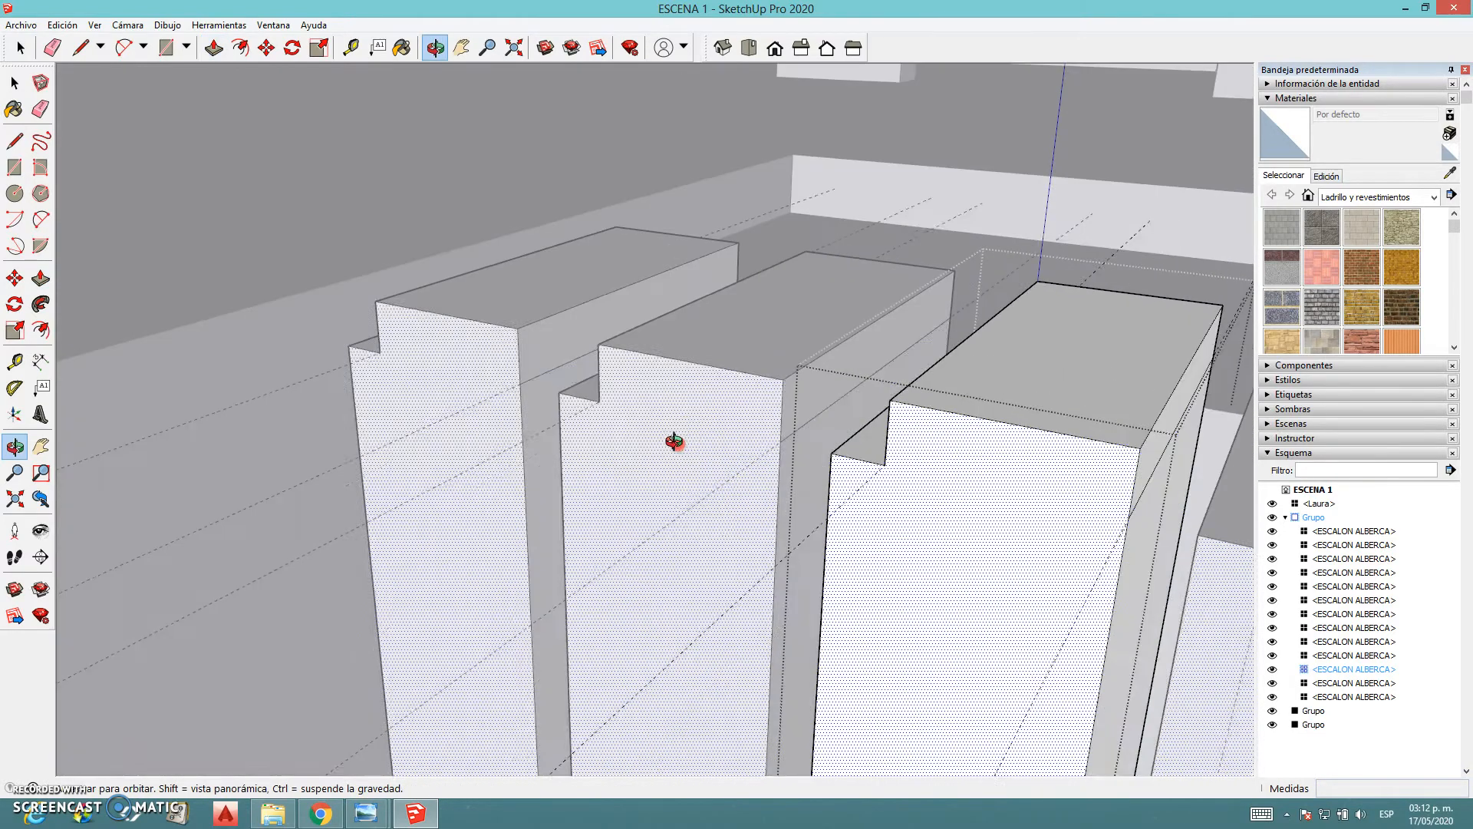
{"action": "scroll", "coordinate": [1176, 602], "scroll_direction": "up", "scroll_amount": 1}
{"action": "left_click_drag", "start_coordinate": [1162, 599], "coordinate": [1243, 535]}
{"action": "scroll", "coordinate": [992, 579], "scroll_direction": "down", "scroll_amount": 2}
{"action": "middle_click_drag", "start_coordinate": [993, 579], "coordinate": [761, 403]}
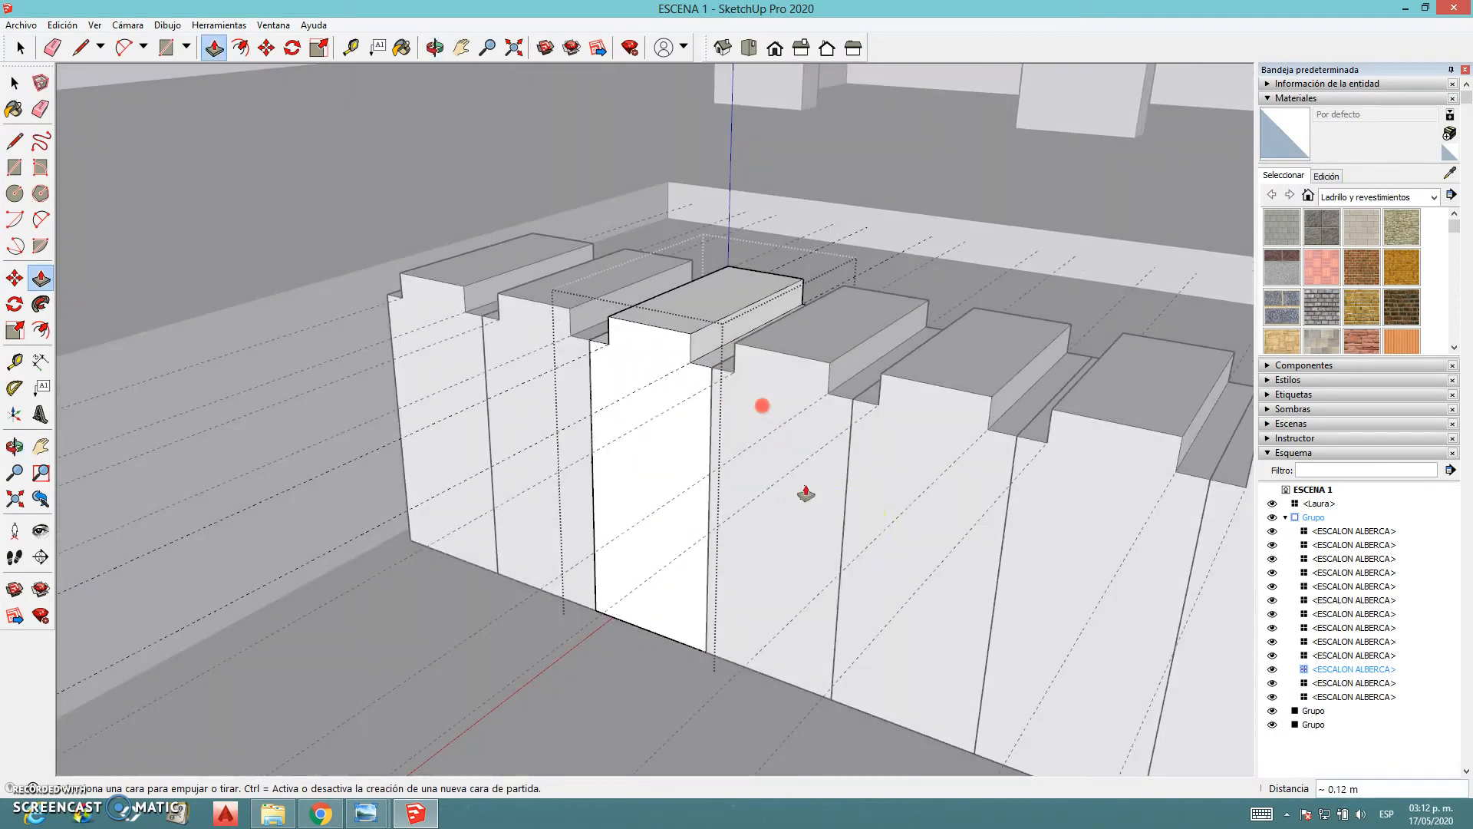
Close the block component and delete all guides from the model
{"action": "scroll", "coordinate": [855, 523], "scroll_direction": "down", "scroll_amount": 4}
{"action": "middle_click_drag", "start_coordinate": [855, 523], "coordinate": [1185, 564]}
{"action": "key", "text": "space"}
{"action": "left_click", "coordinate": [927, 256]}
{"action": "scroll", "coordinate": [980, 487], "scroll_direction": "down", "scroll_amount": 3}
{"action": "scroll", "coordinate": [536, 246], "scroll_direction": "down", "scroll_amount": 2}
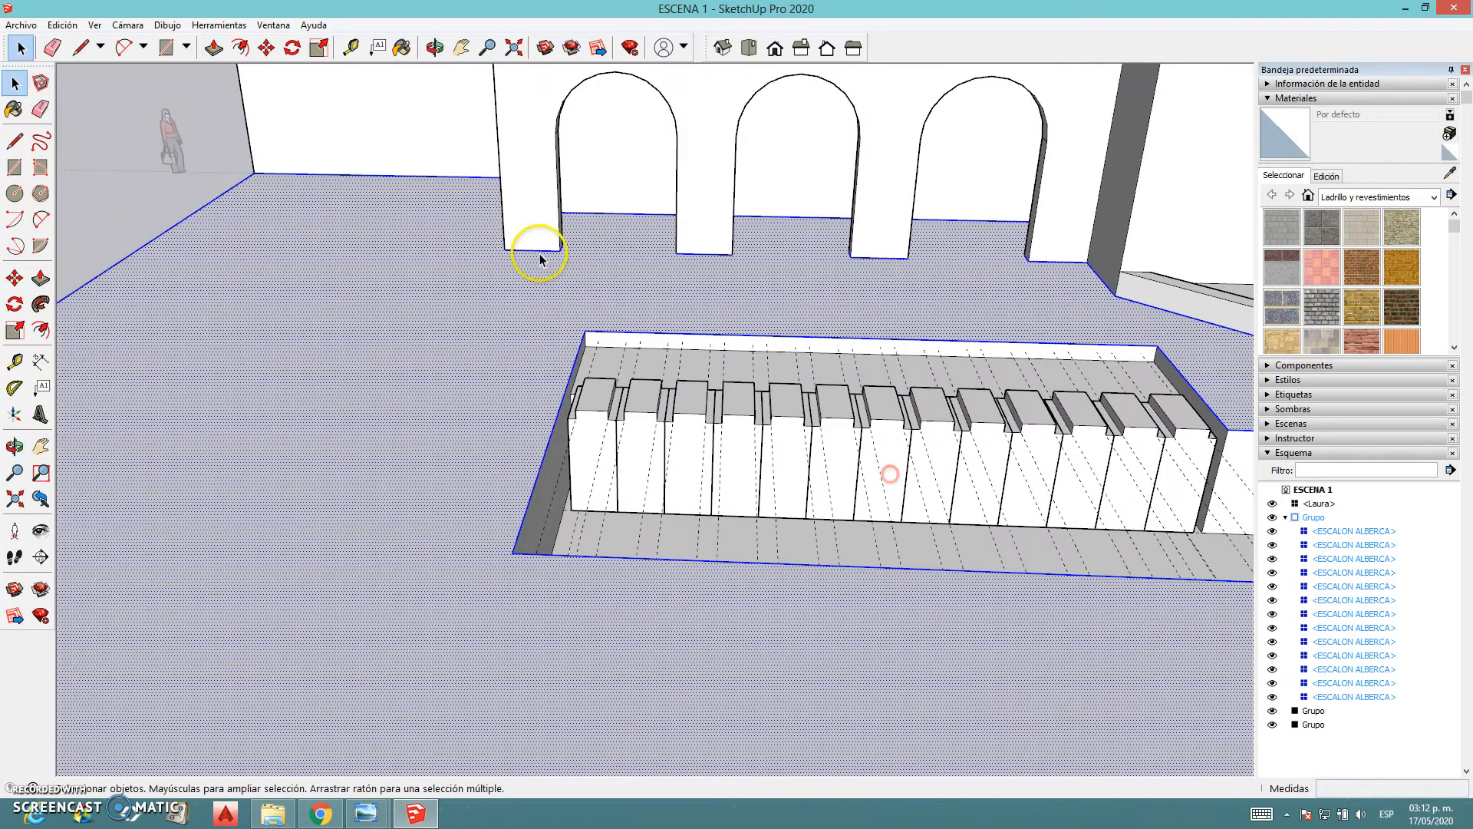
{"action": "left_click", "coordinate": [63, 25]}
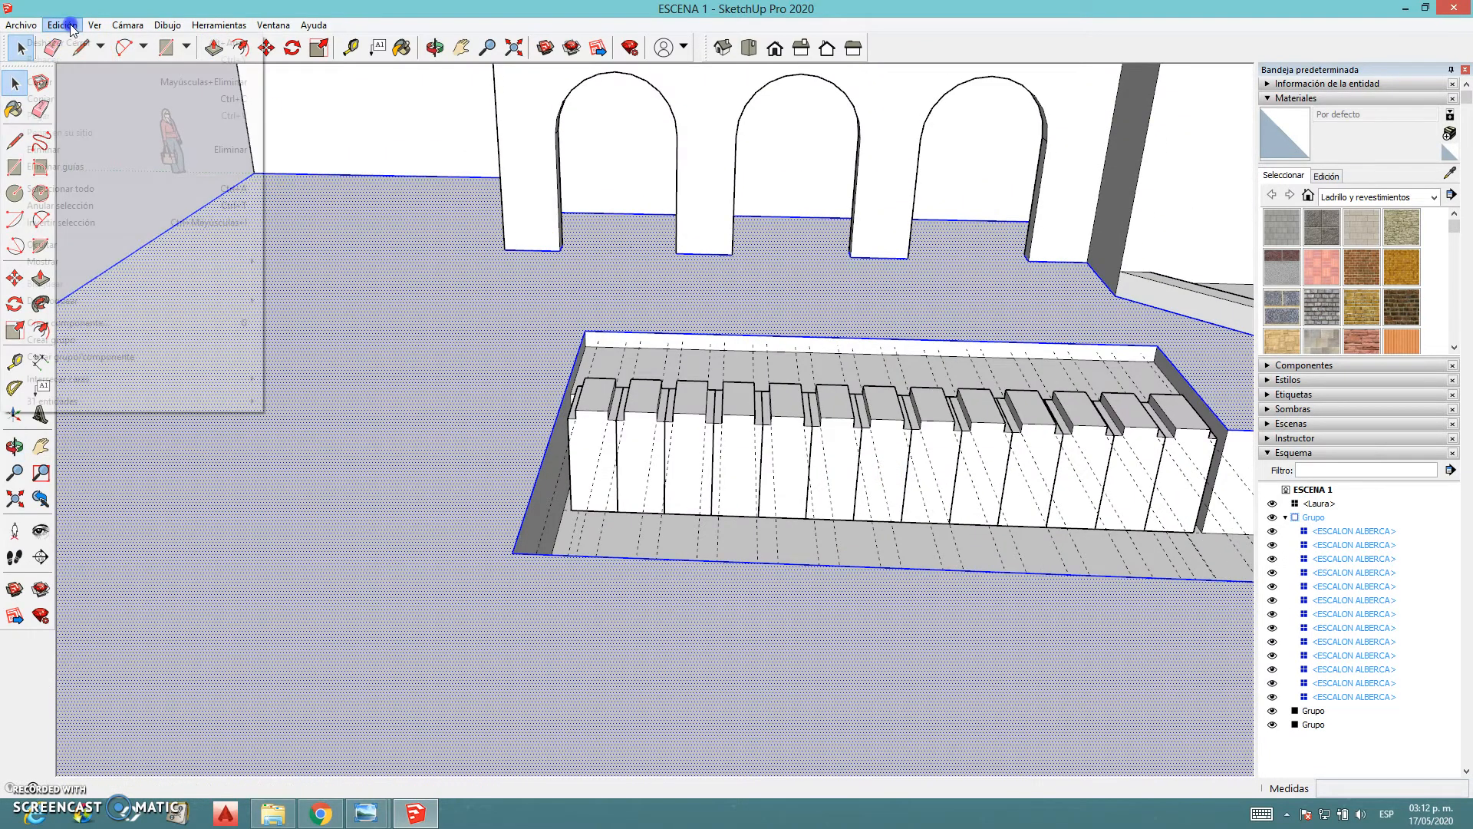
{"action": "left_click", "coordinate": [127, 168]}
Make the end block farthest from the pool's shallow ledge a unique component
{"action": "middle_click_drag", "start_coordinate": [865, 592], "coordinate": [625, 496]}
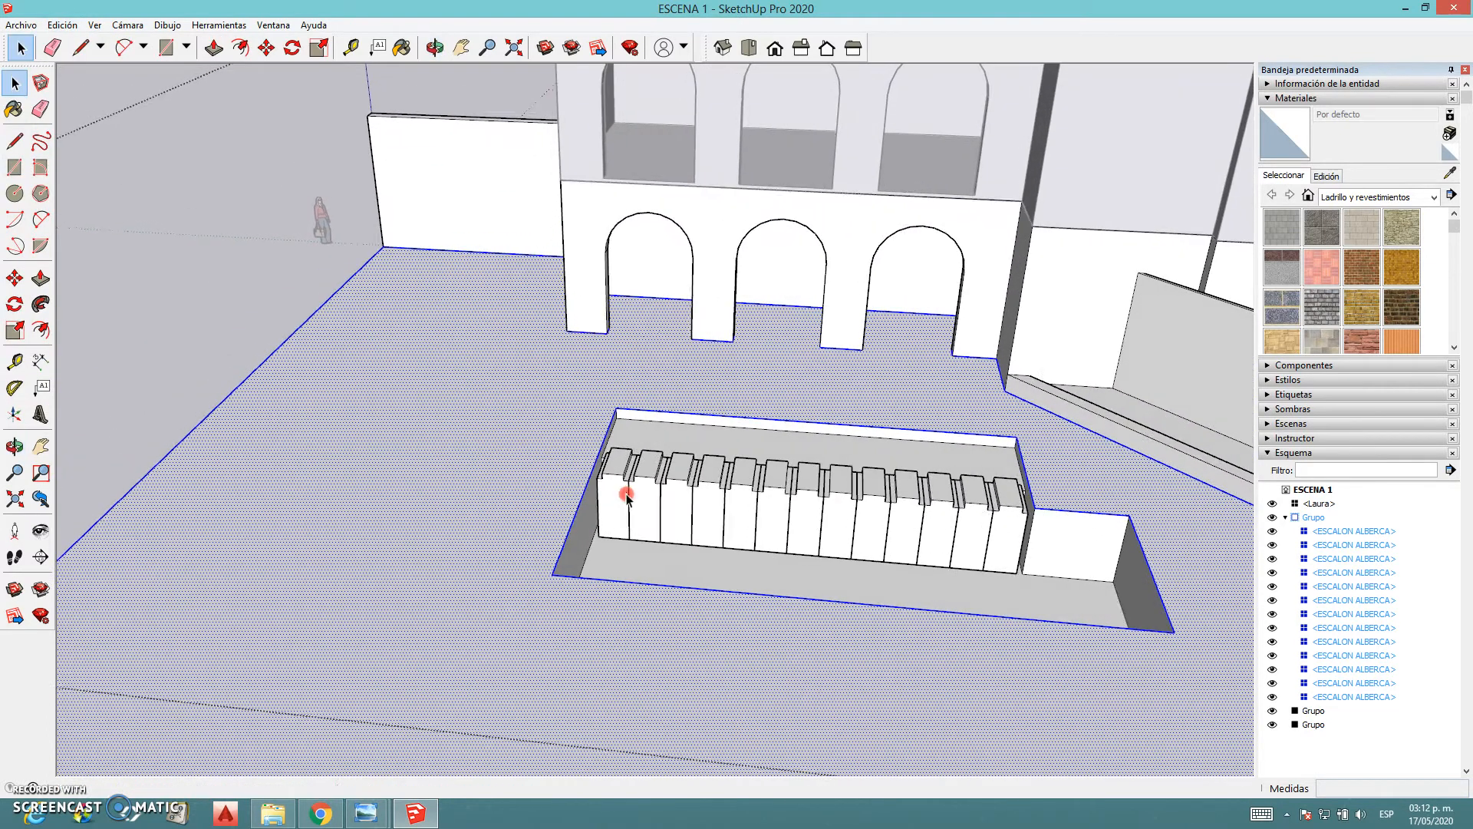
{"action": "scroll", "coordinate": [832, 506], "scroll_direction": "up", "scroll_amount": 3}
{"action": "mouse_move", "coordinate": [956, 552]}
{"action": "middle_mouse_down"}
{"action": "mouse_move", "coordinate": [888, 542]}
{"action": "mouse_move", "coordinate": [979, 559]}
{"action": "middle_mouse_up"}
{"action": "scroll", "coordinate": [979, 559], "scroll_direction": "up", "scroll_amount": 8}
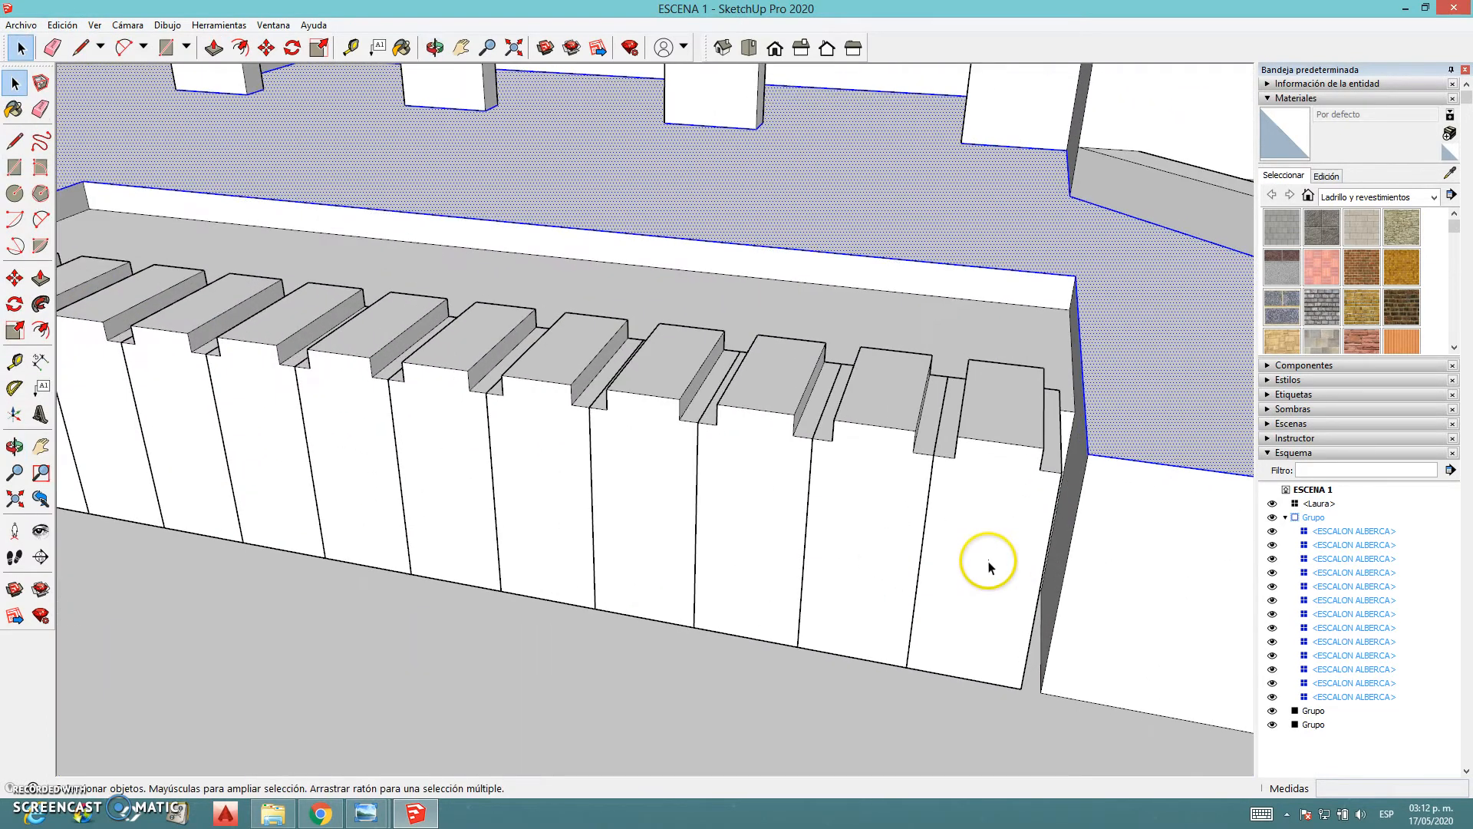
{"action": "scroll", "coordinate": [822, 608], "scroll_direction": "down", "scroll_amount": 6}
{"action": "middle_click_drag", "start_coordinate": [443, 585], "coordinate": [690, 586]}
{"action": "middle_click_drag", "start_coordinate": [585, 565], "coordinate": [924, 520], "text": "shift"}
{"action": "middle_click_drag", "start_coordinate": [243, 559], "coordinate": [257, 514]}
{"action": "middle_click_drag", "start_coordinate": [289, 569], "coordinate": [606, 454], "text": "shift"}
{"action": "middle_click_drag", "start_coordinate": [368, 491], "coordinate": [246, 490]}
{"action": "scroll", "coordinate": [571, 439], "scroll_direction": "up", "scroll_amount": 2}
{"action": "left_click", "coordinate": [730, 411]}
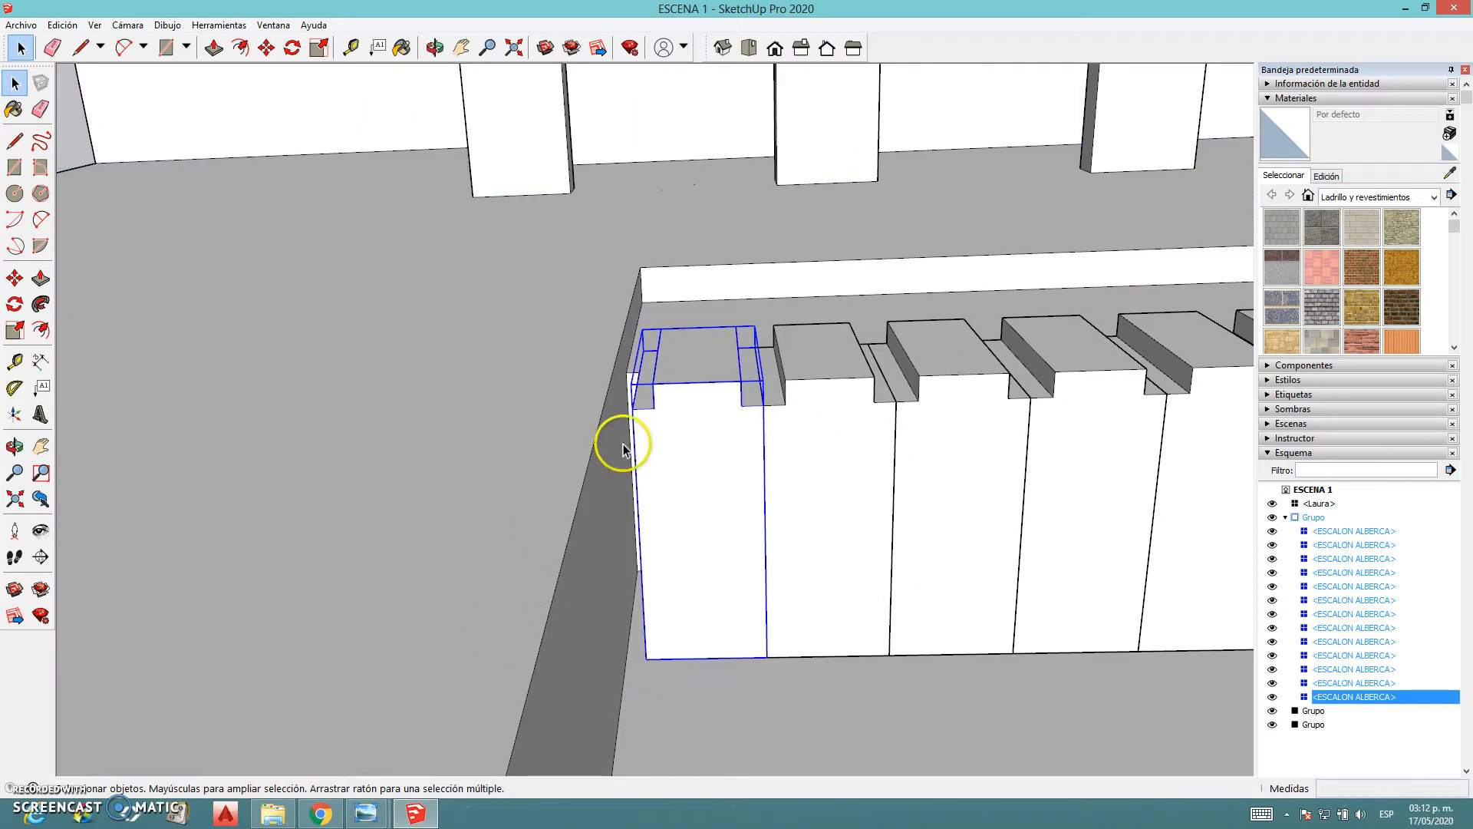
{"action": "right_click", "coordinate": [649, 485]}
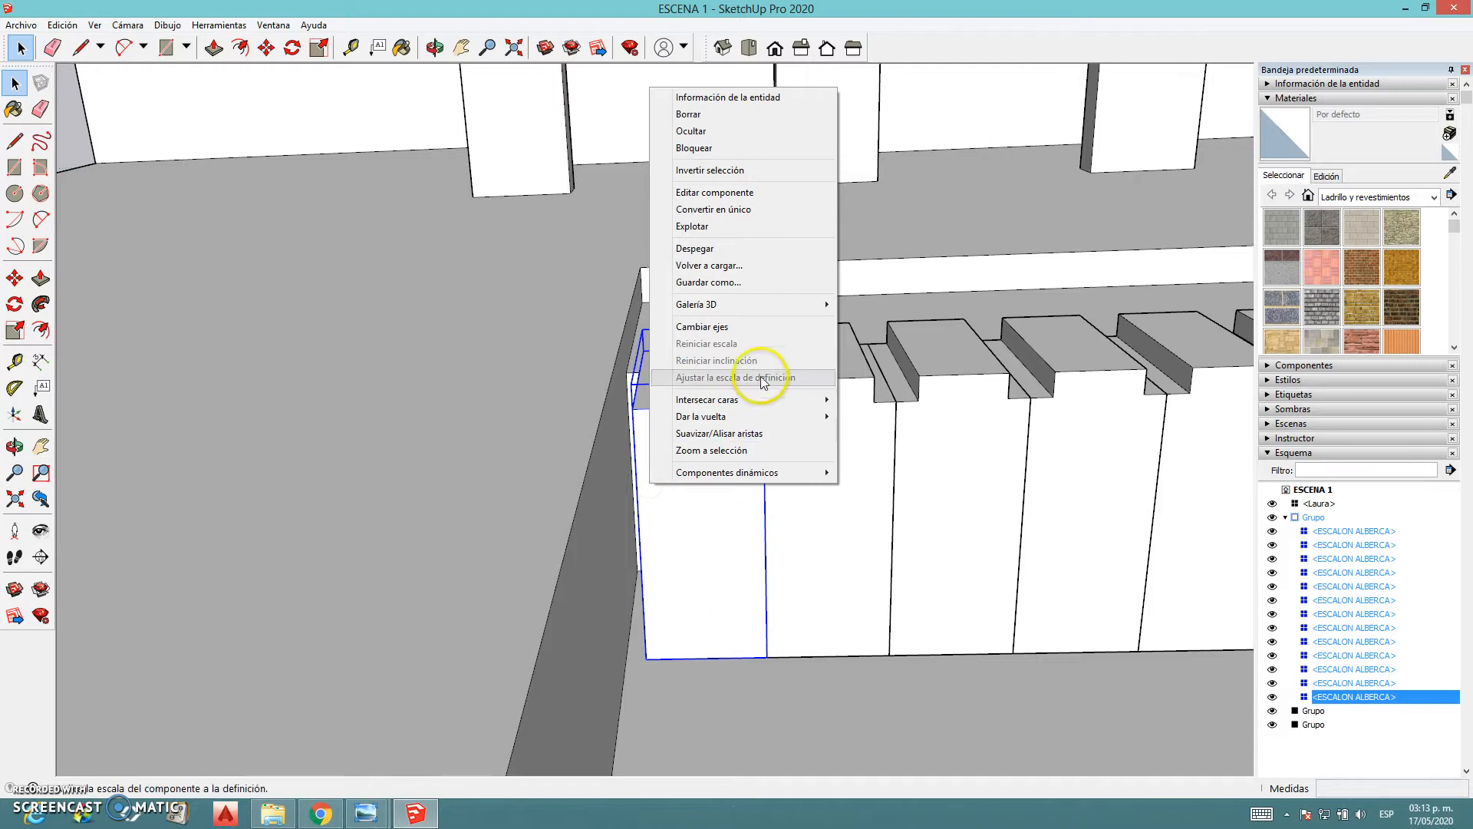
{"action": "left_click", "coordinate": [729, 209]}
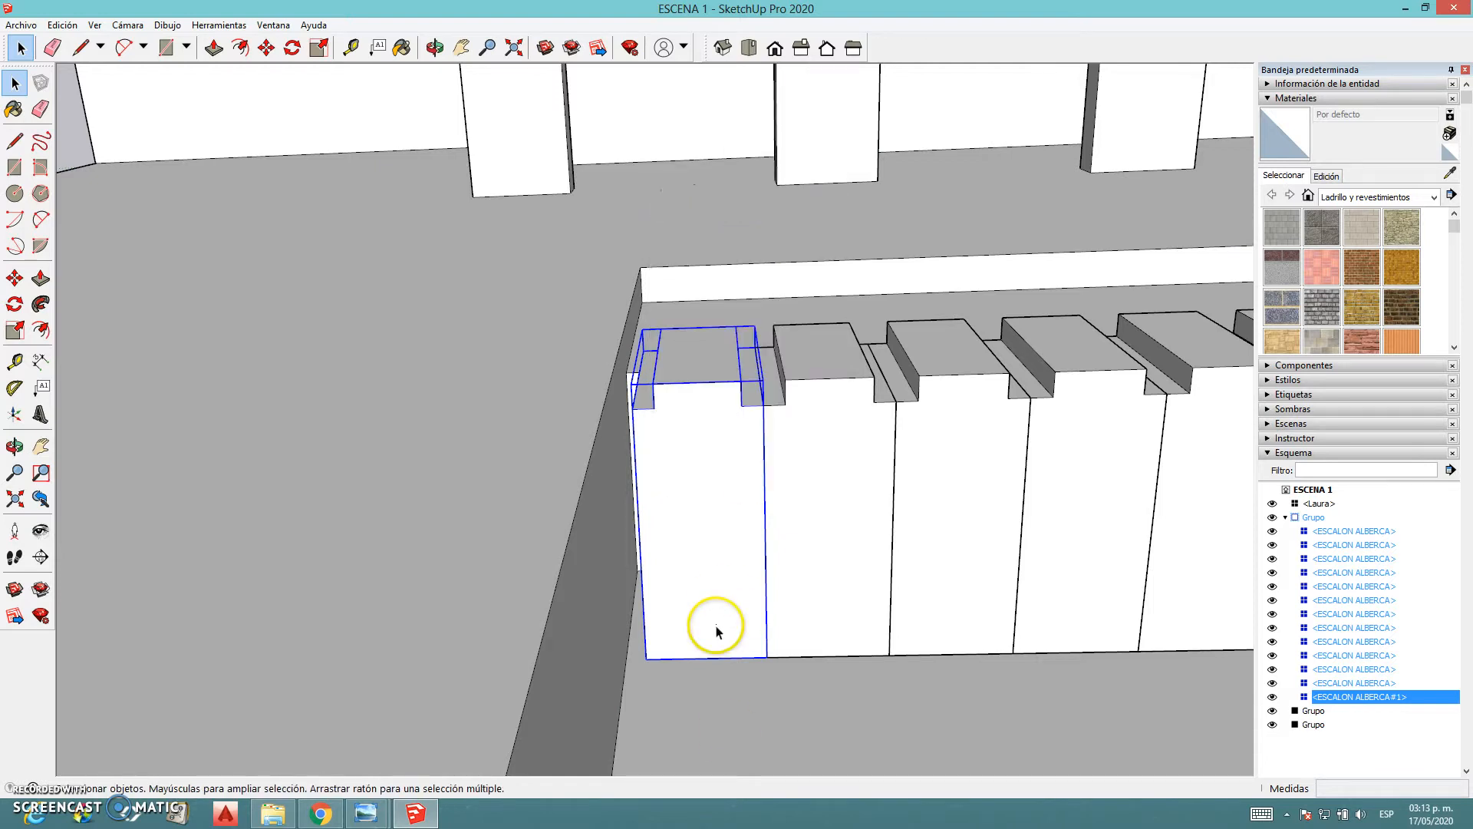
Open the unique end block, push/pull its outer lower side face to the adjoining pool wall, and close it
{"action": "scroll", "coordinate": [656, 556], "scroll_direction": "up", "scroll_amount": 5}
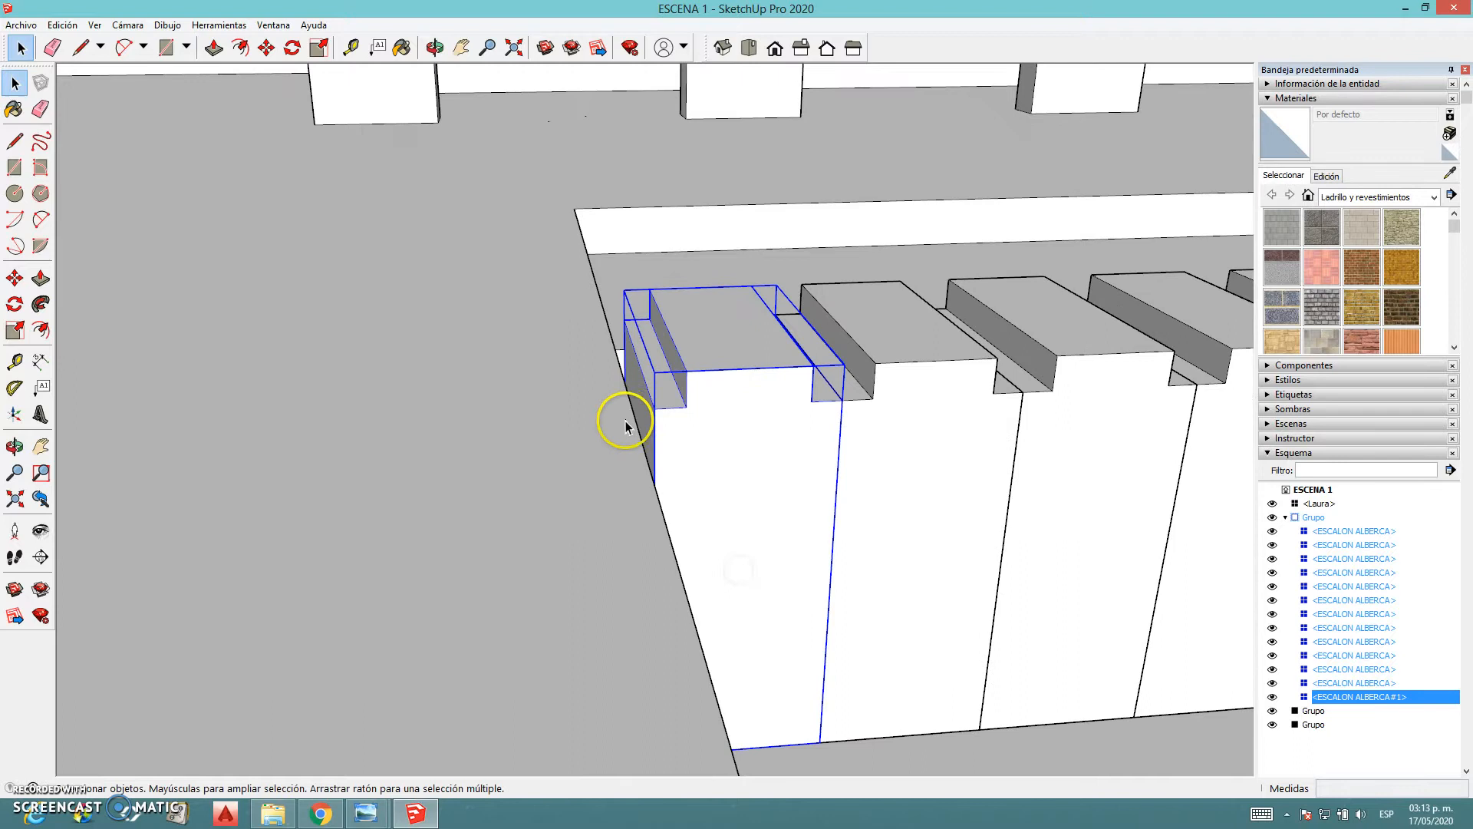
{"action": "key", "text": "p"}
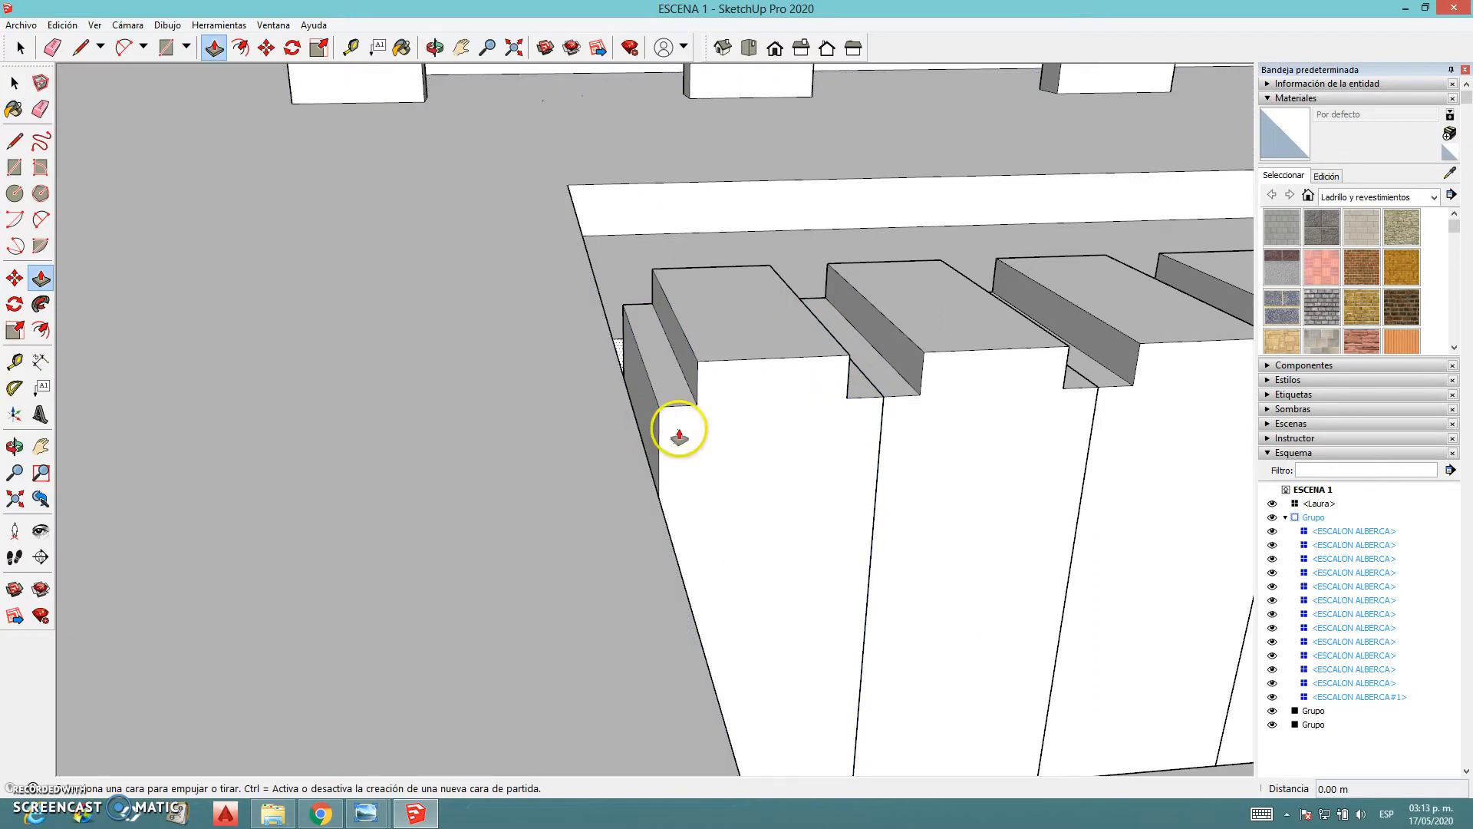
{"action": "key", "text": "space"}
{"action": "left_click", "coordinate": [749, 446]}
{"action": "double_click", "coordinate": [735, 450]}
{"action": "key", "text": "p"}
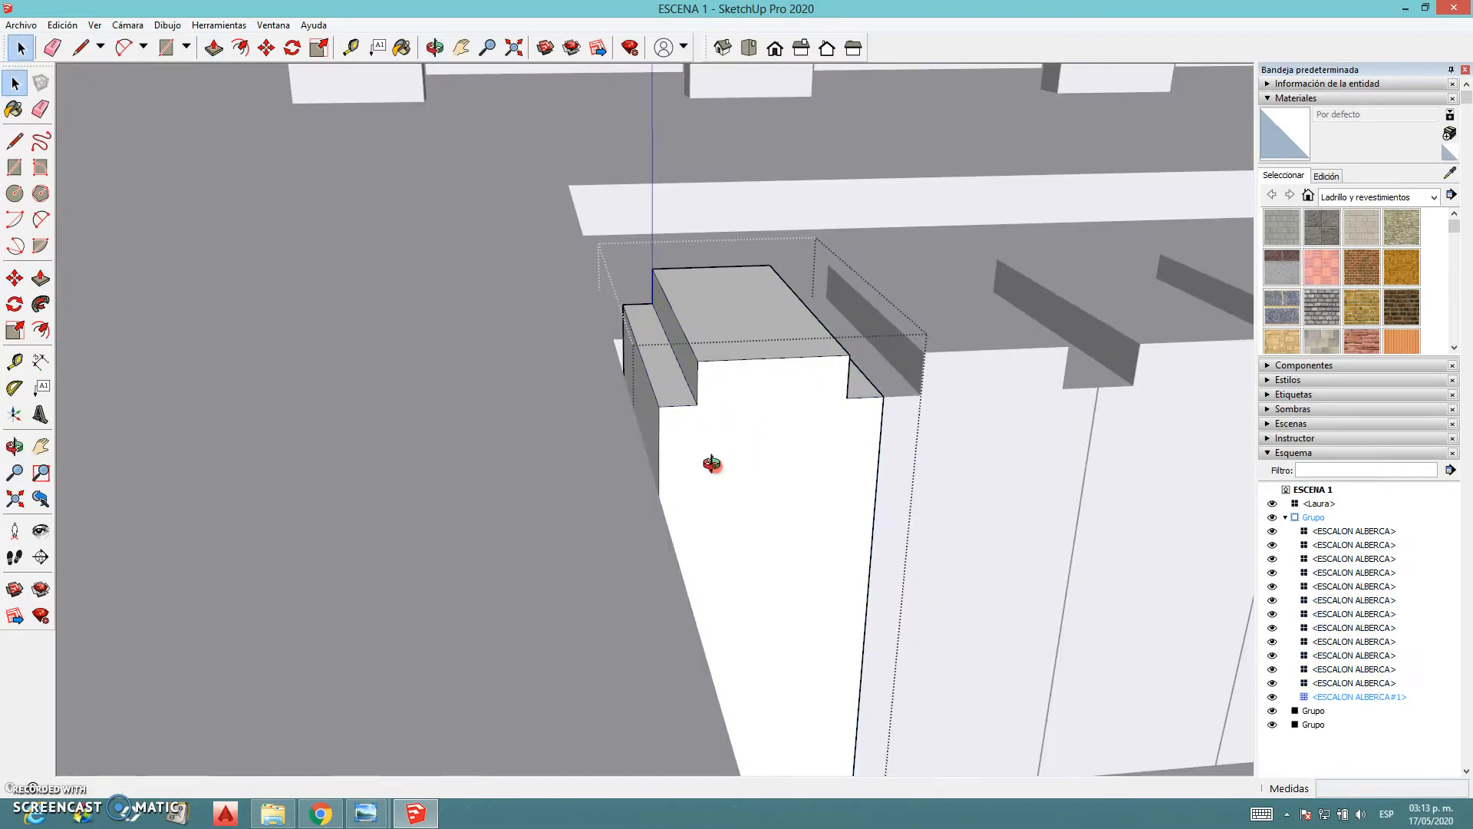
{"action": "left_click", "coordinate": [652, 422]}
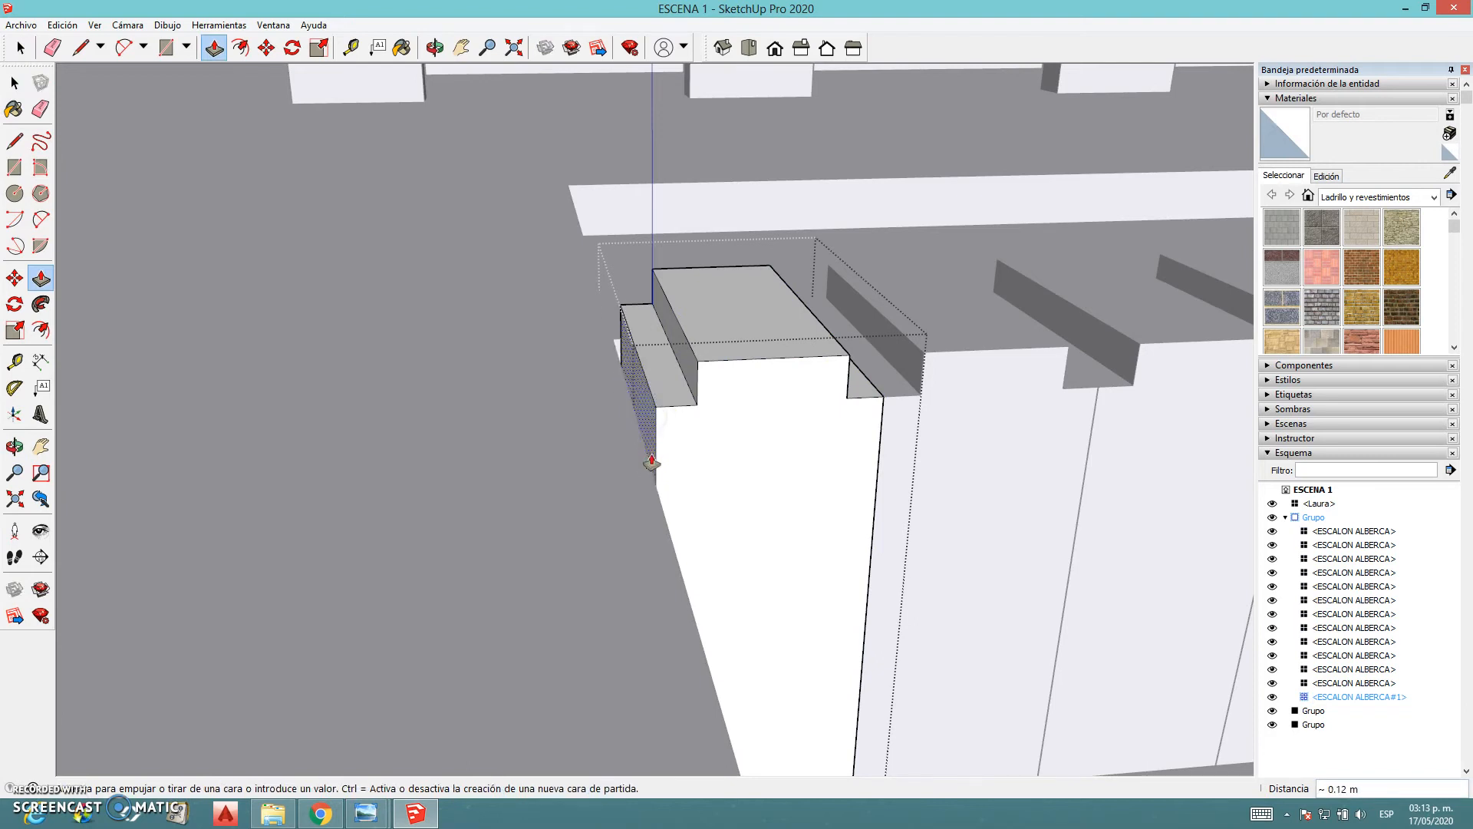
{"action": "left_click", "coordinate": [646, 454]}
{"action": "scroll", "coordinate": [750, 533], "scroll_direction": "down", "scroll_amount": 5}
{"action": "middle_click_drag", "start_coordinate": [936, 526], "coordinate": [551, 501]}
{"action": "key", "text": "space"}
{"action": "left_click", "coordinate": [1060, 276]}
{"action": "scroll", "coordinate": [900, 558], "scroll_direction": "down", "scroll_amount": 3}
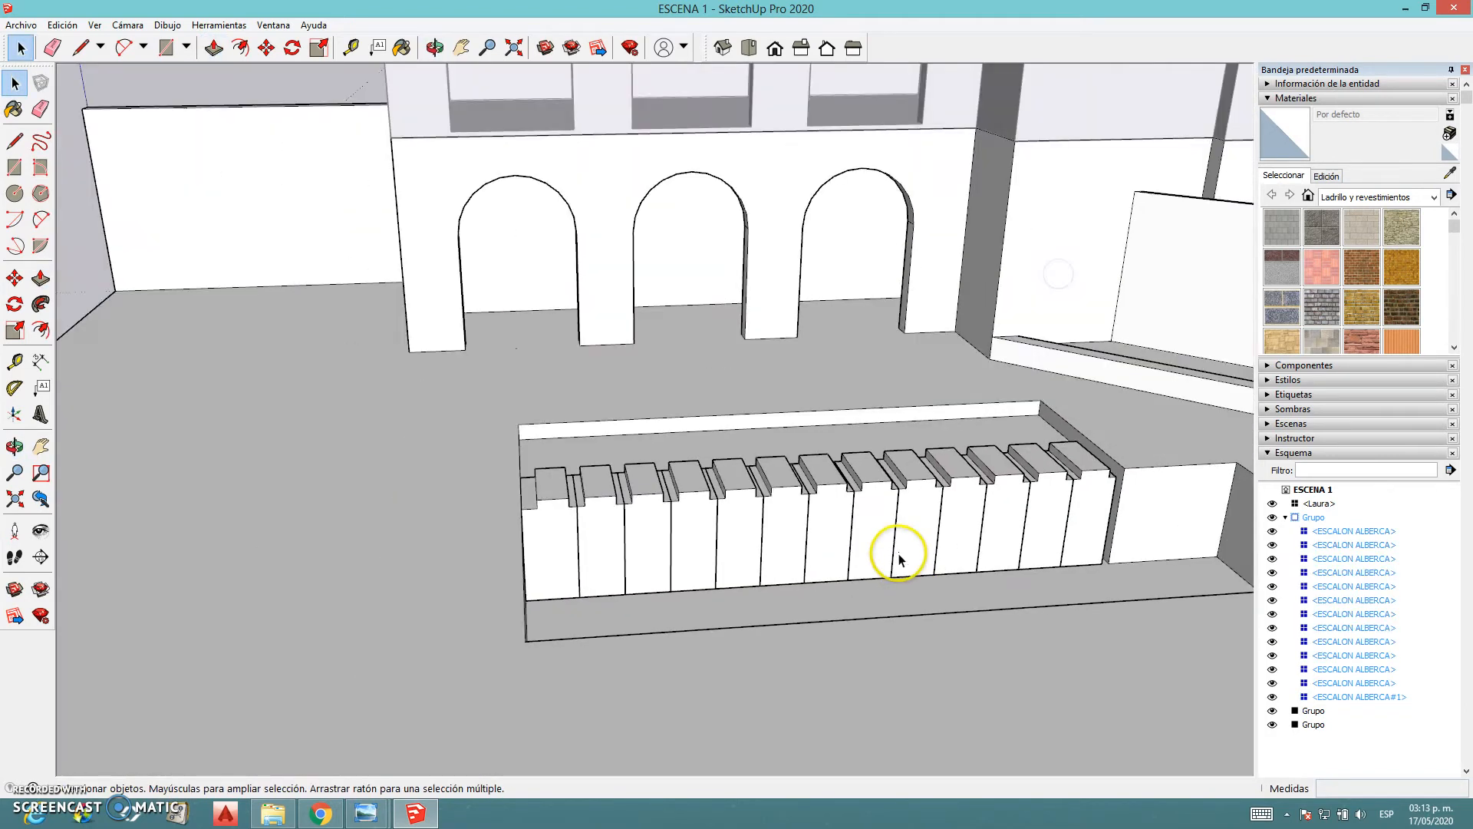
Open the block beside the shallow ledge and pull its outer lower side face out to the ledge wall
{"action": "middle_click_drag", "start_coordinate": [901, 558], "coordinate": [719, 559]}
{"action": "scroll", "coordinate": [848, 535], "scroll_direction": "up", "scroll_amount": 4}
{"action": "double_click", "coordinate": [848, 539]}
{"action": "middle_click_drag", "start_coordinate": [848, 610], "coordinate": [861, 624]}
{"action": "scroll", "coordinate": [861, 625], "scroll_direction": "up", "scroll_amount": 3}
{"action": "key", "text": "p"}
{"action": "left_click", "coordinate": [912, 615]}
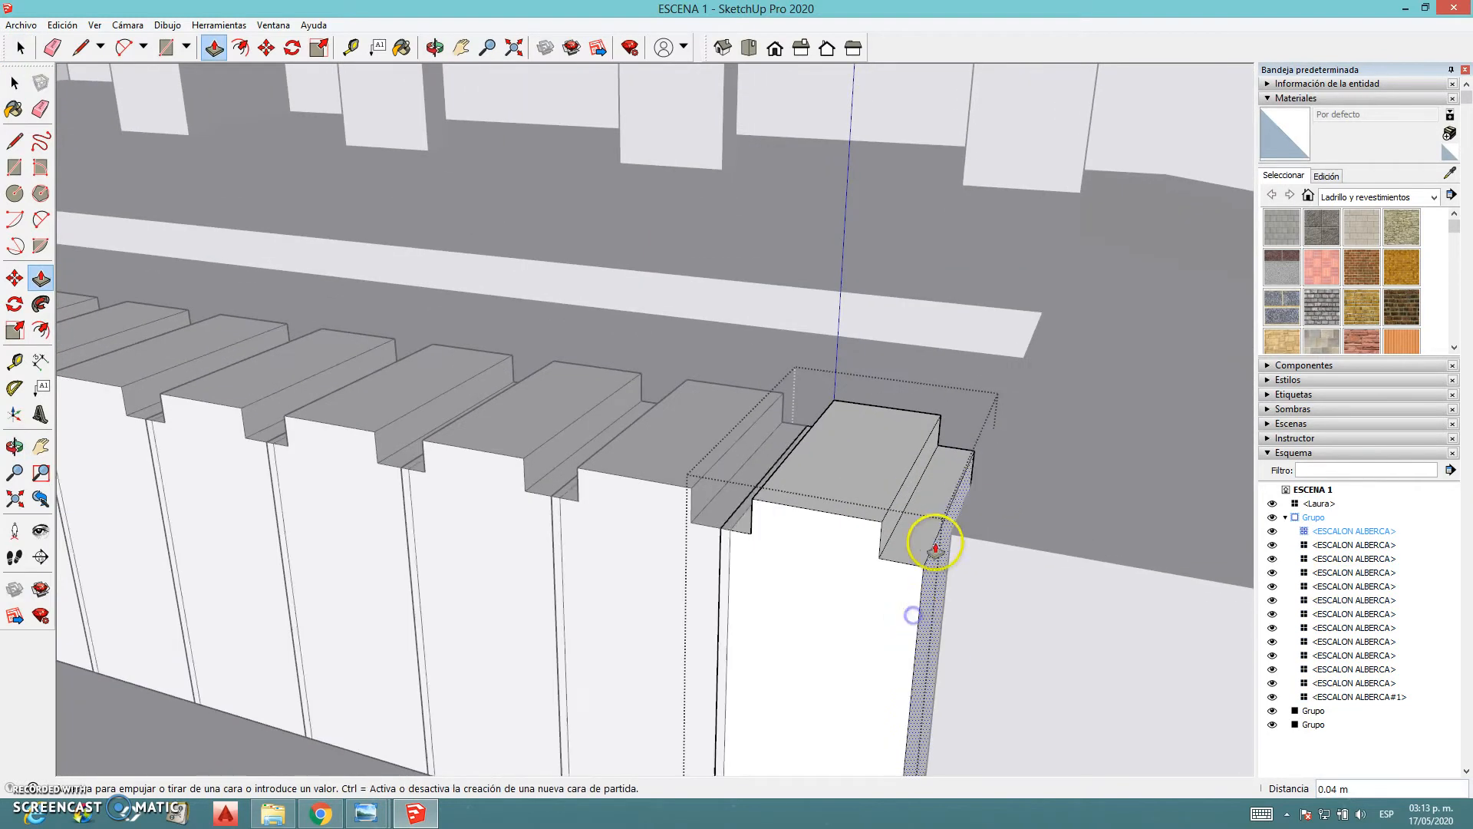
{"action": "left_click", "coordinate": [953, 537]}
{"action": "scroll", "coordinate": [714, 612], "scroll_direction": "down", "scroll_amount": 5}
{"action": "key", "text": "space"}
{"action": "middle_click_drag", "start_coordinate": [523, 643], "coordinate": [739, 634]}
{"action": "left_click", "coordinate": [896, 458]}
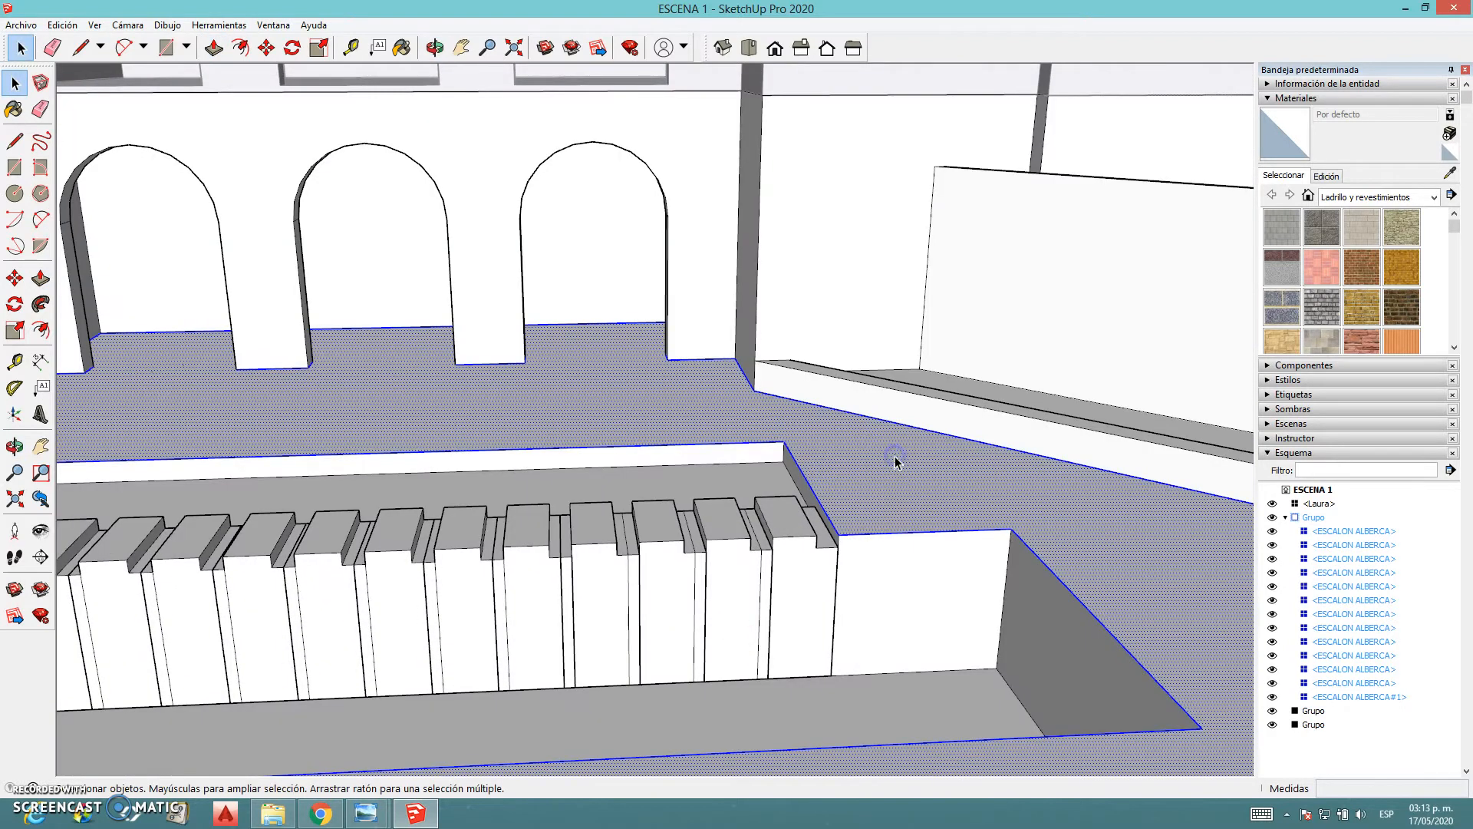
Try a Push/Pull edit on a middle block of the row and undo it
{"action": "scroll", "coordinate": [375, 677], "scroll_direction": "down", "scroll_amount": 3}
{"action": "middle_click_drag", "start_coordinate": [165, 688], "coordinate": [324, 643], "text": "shift"}
{"action": "scroll", "coordinate": [600, 613], "scroll_direction": "up", "scroll_amount": 5}
{"action": "middle_click_drag", "start_coordinate": [610, 595], "coordinate": [600, 563]}
{"action": "left_click", "coordinate": [580, 608]}
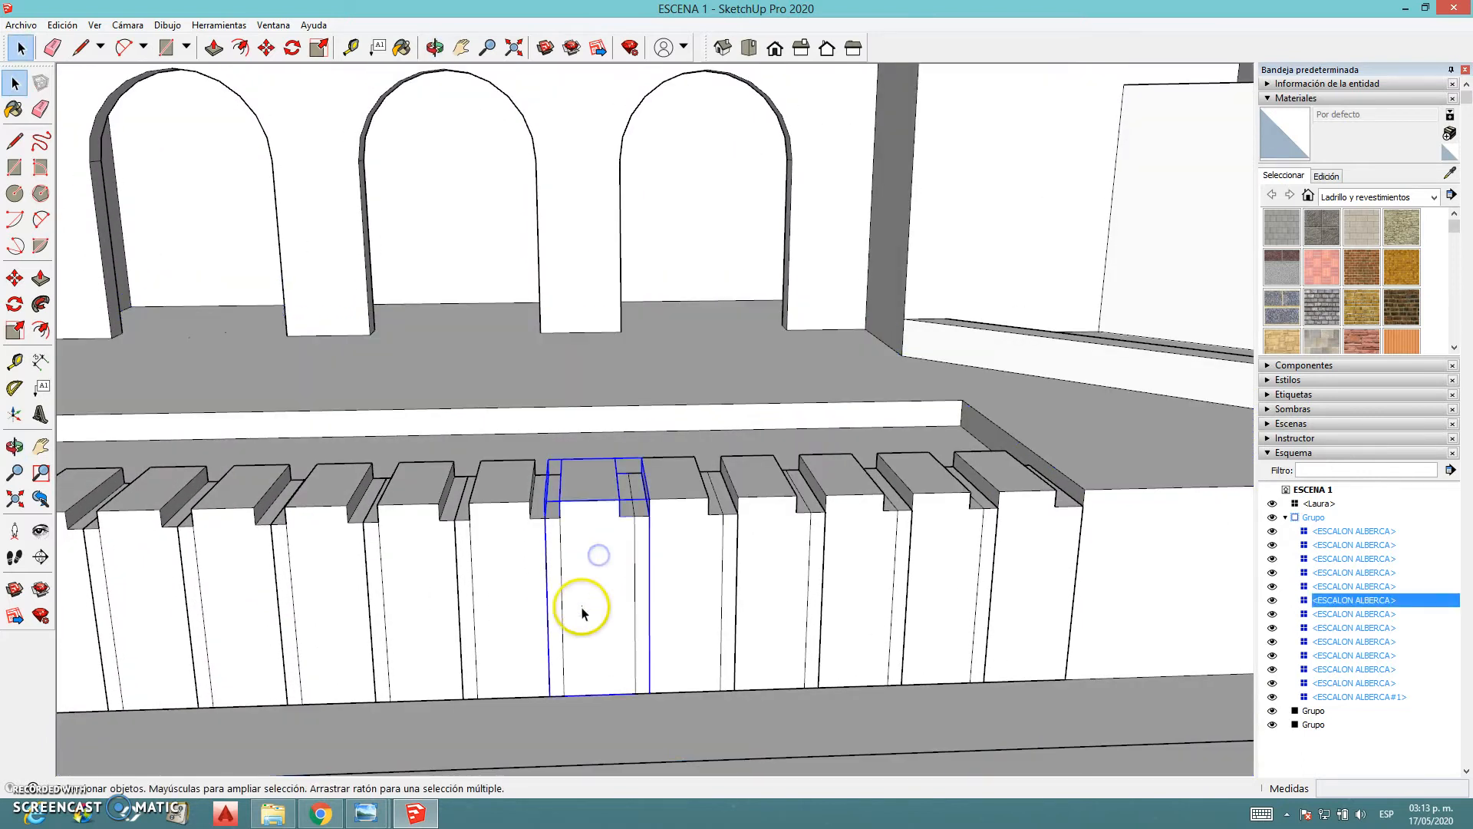
{"action": "double_click", "coordinate": [602, 469]}
{"action": "key", "text": "p"}
{"action": "scroll", "coordinate": [583, 499], "scroll_direction": "up", "scroll_amount": 4}
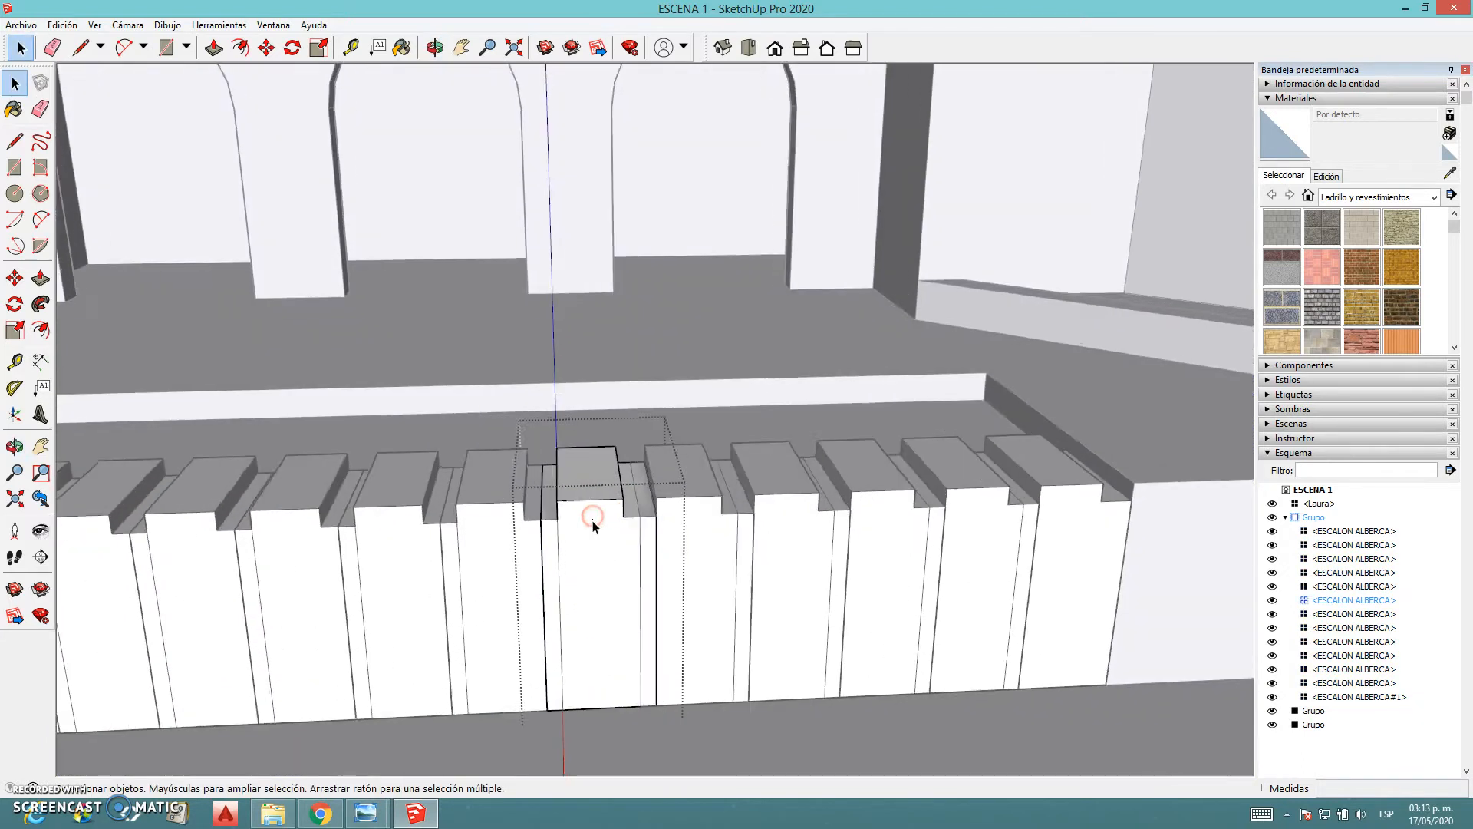
{"action": "left_click_drag", "start_coordinate": [584, 482], "coordinate": [630, 518]}
{"action": "scroll", "coordinate": [783, 529], "scroll_direction": "down", "scroll_amount": 4}
{"action": "middle_click_drag", "start_coordinate": [782, 527], "coordinate": [679, 491]}
{"action": "key", "text": "ctrl+z"}
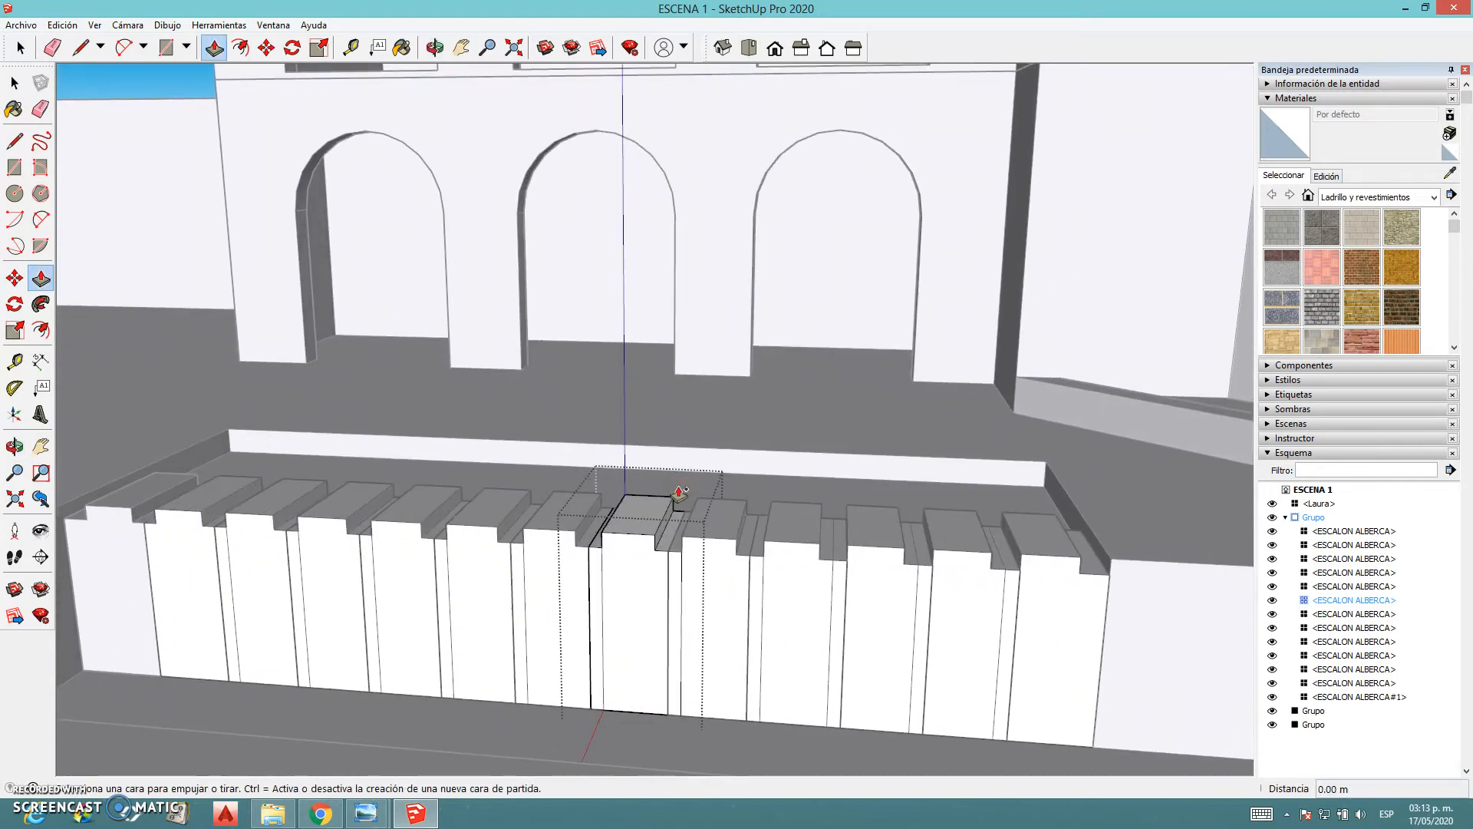
{"action": "key", "text": "space"}
{"action": "double_click", "coordinate": [731, 434]}
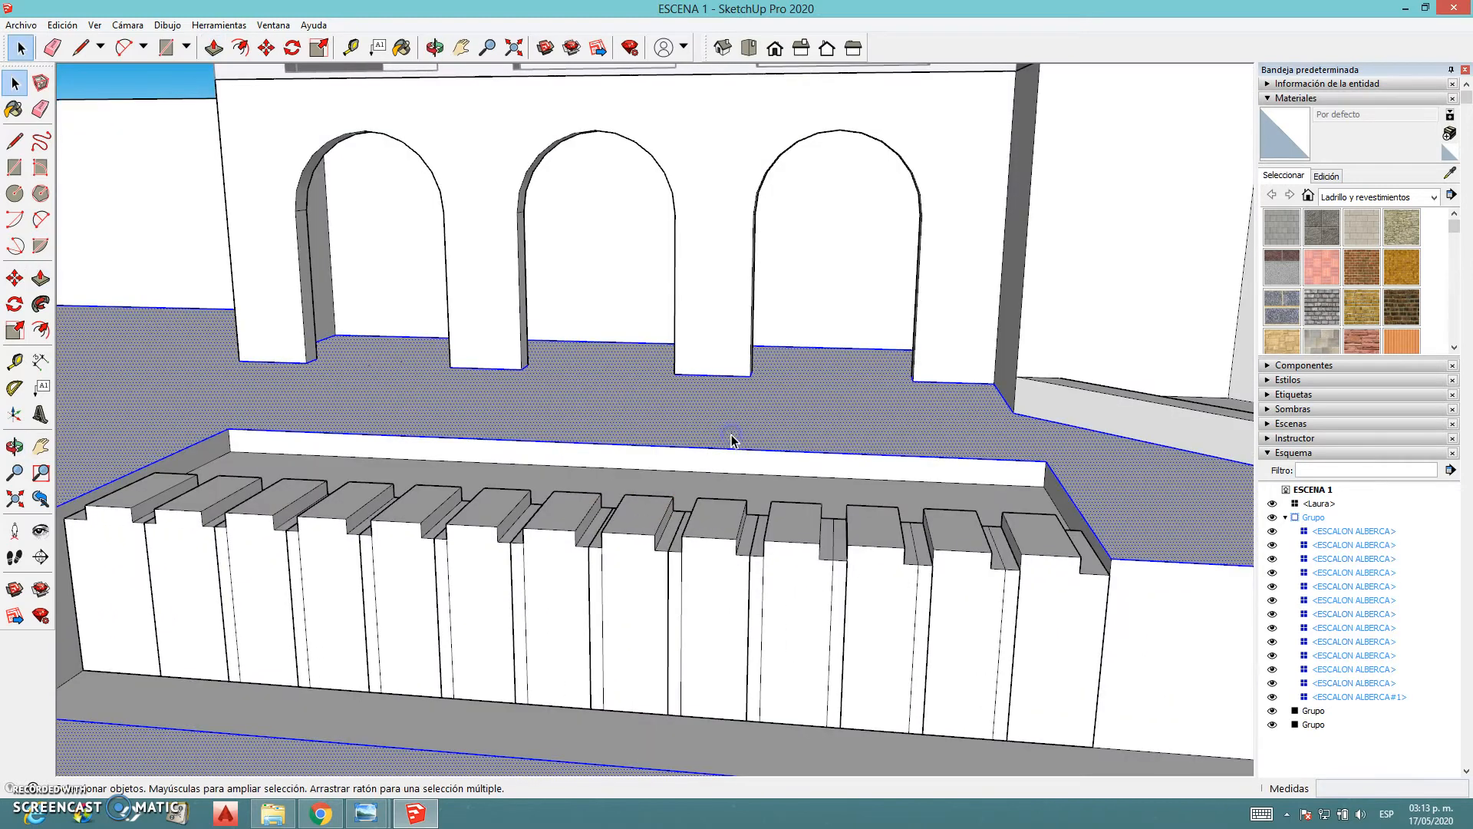
Draw a rectangle about 2.07 m by 1.28 m on the ground outside the courtyard
{"action": "scroll", "coordinate": [733, 441], "scroll_direction": "down", "scroll_amount": 5}
{"action": "middle_click_drag", "start_coordinate": [733, 441], "coordinate": [733, 512]}
{"action": "middle_click_drag", "start_coordinate": [451, 463], "coordinate": [576, 527], "text": "shift"}
{"action": "left_click", "coordinate": [246, 483]}
{"action": "middle_click_drag", "start_coordinate": [236, 499], "coordinate": [247, 461]}
{"action": "key", "text": "r"}
{"action": "middle_click_drag", "start_coordinate": [414, 595], "coordinate": [359, 577]}
{"action": "left_click_drag", "start_coordinate": [359, 577], "coordinate": [400, 623]}
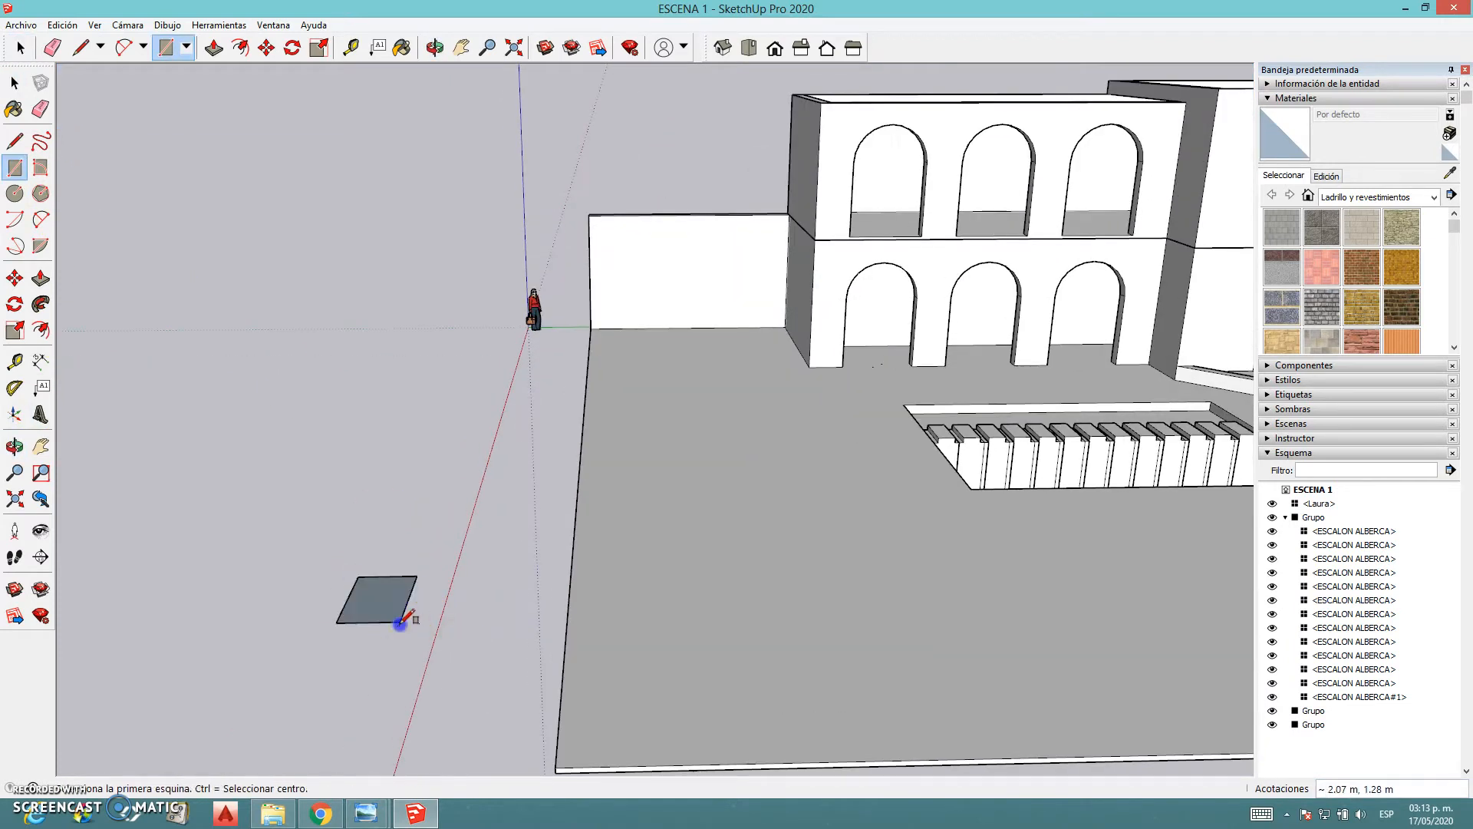
Turn the ground rectangle outside the courtyard into a group
{"action": "key", "text": "space"}
{"action": "left_click", "coordinate": [317, 603]}
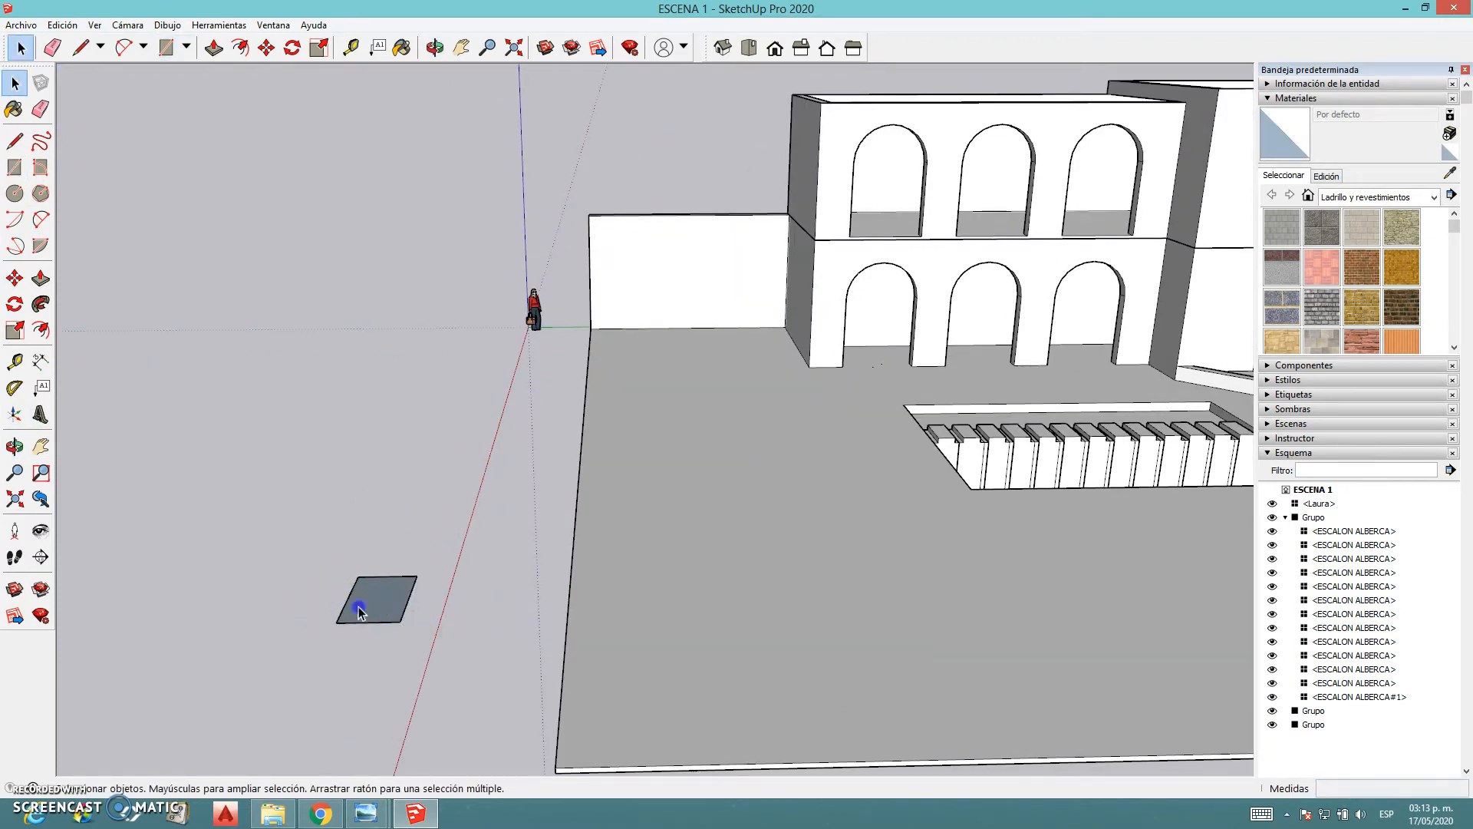
{"action": "middle_click_drag", "start_coordinate": [359, 611], "coordinate": [643, 512]}
{"action": "right_click", "coordinate": [643, 512]}
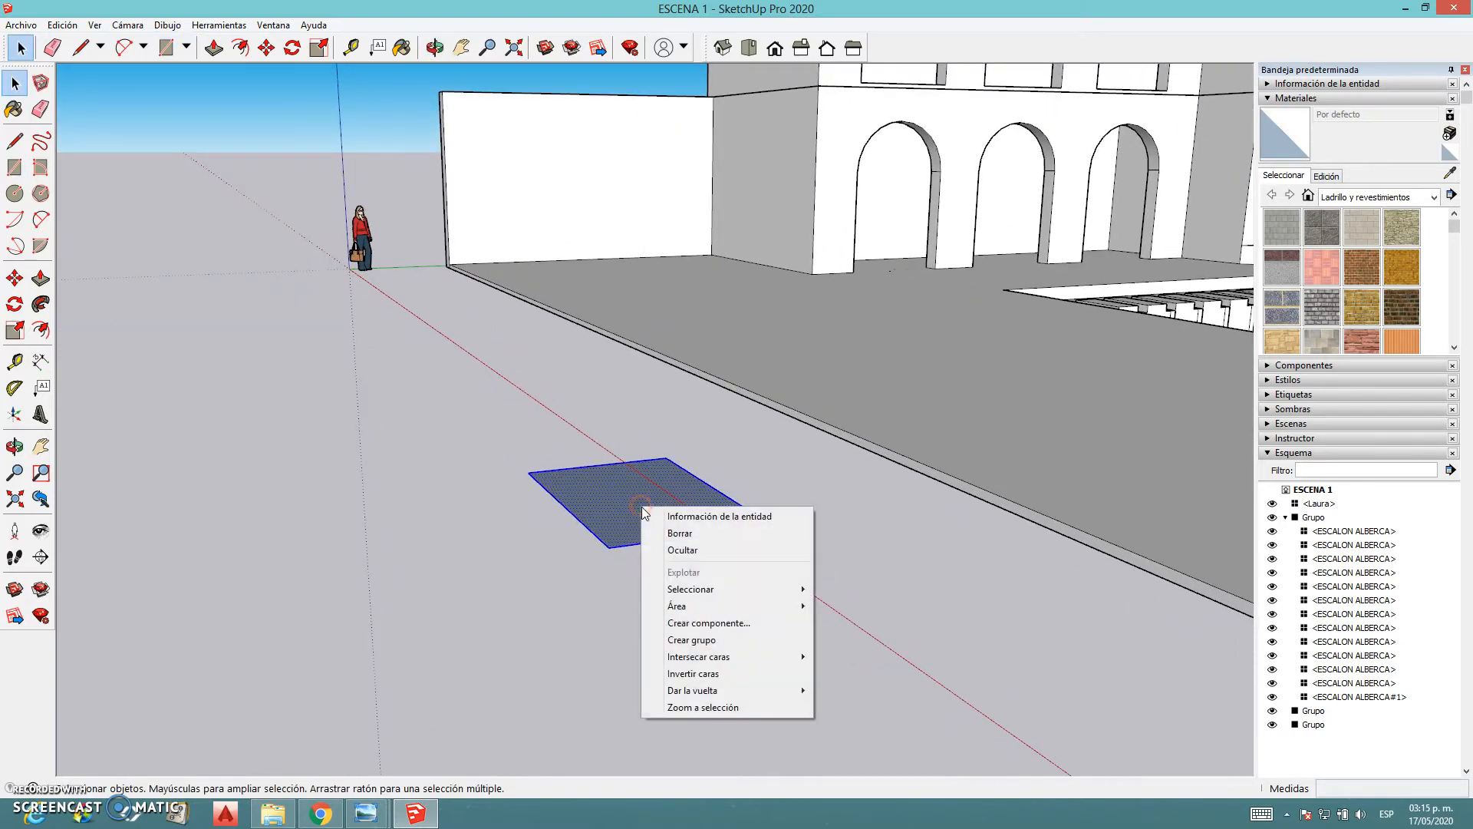
{"action": "left_click", "coordinate": [721, 639]}
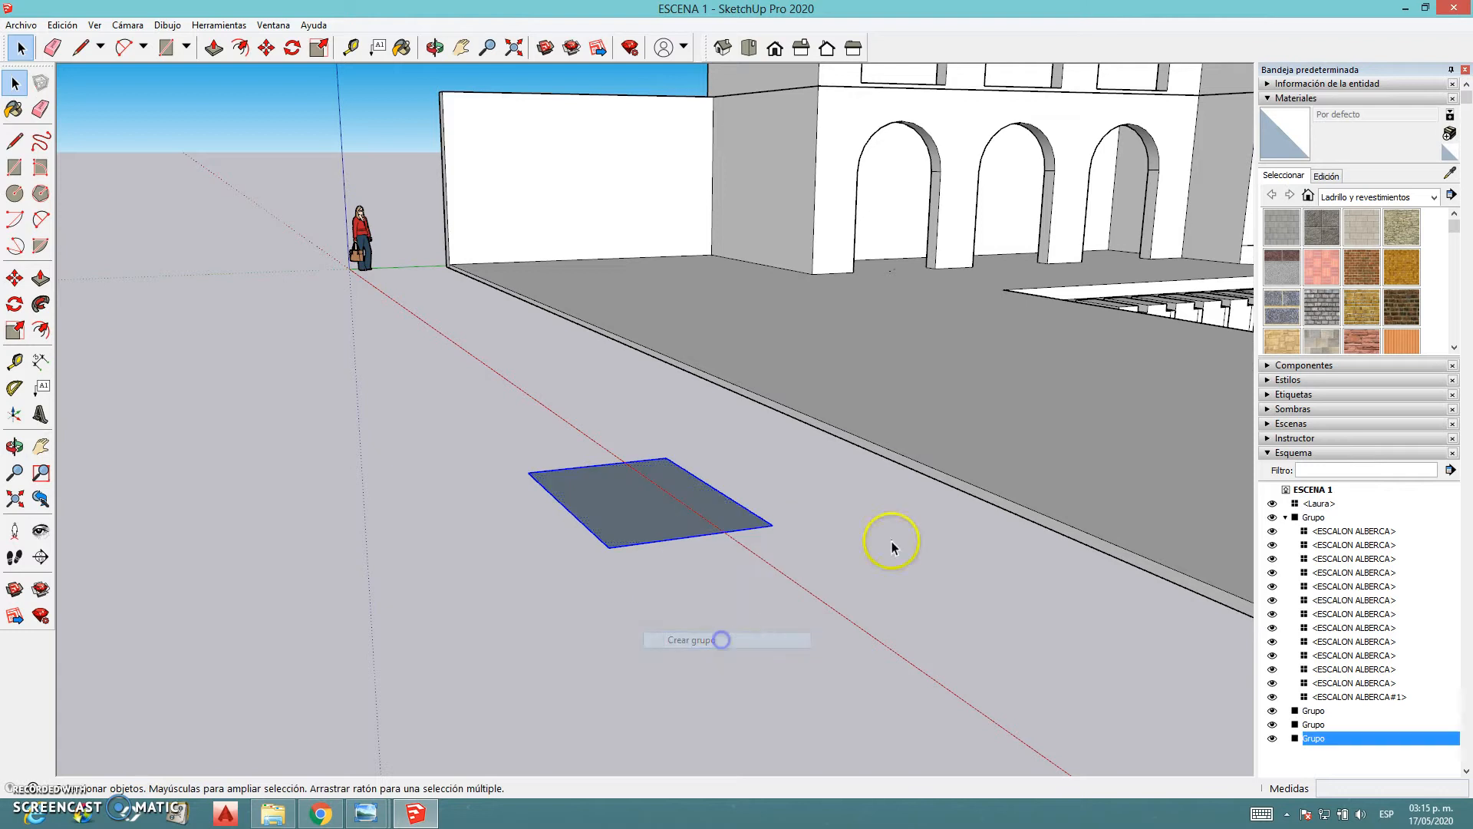
Open the rectangle's group, extrude the face upward into a low box, and close the group
{"action": "double_click", "coordinate": [643, 527]}
{"action": "key", "text": "p"}
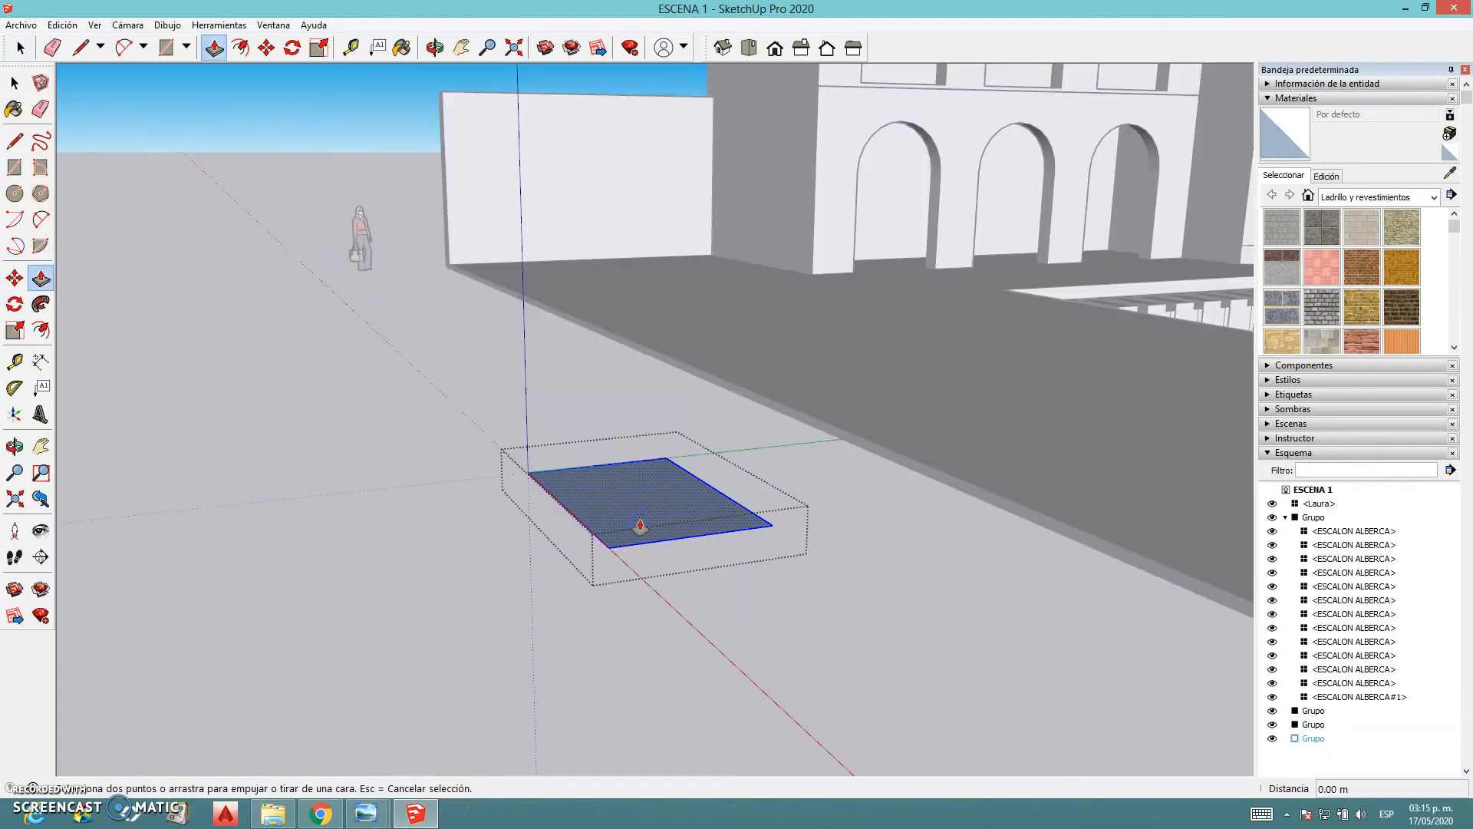
{"action": "left_click", "coordinate": [642, 526]}
{"action": "left_click", "coordinate": [617, 441]}
{"action": "key", "text": "space"}
{"action": "left_click", "coordinate": [460, 657]}
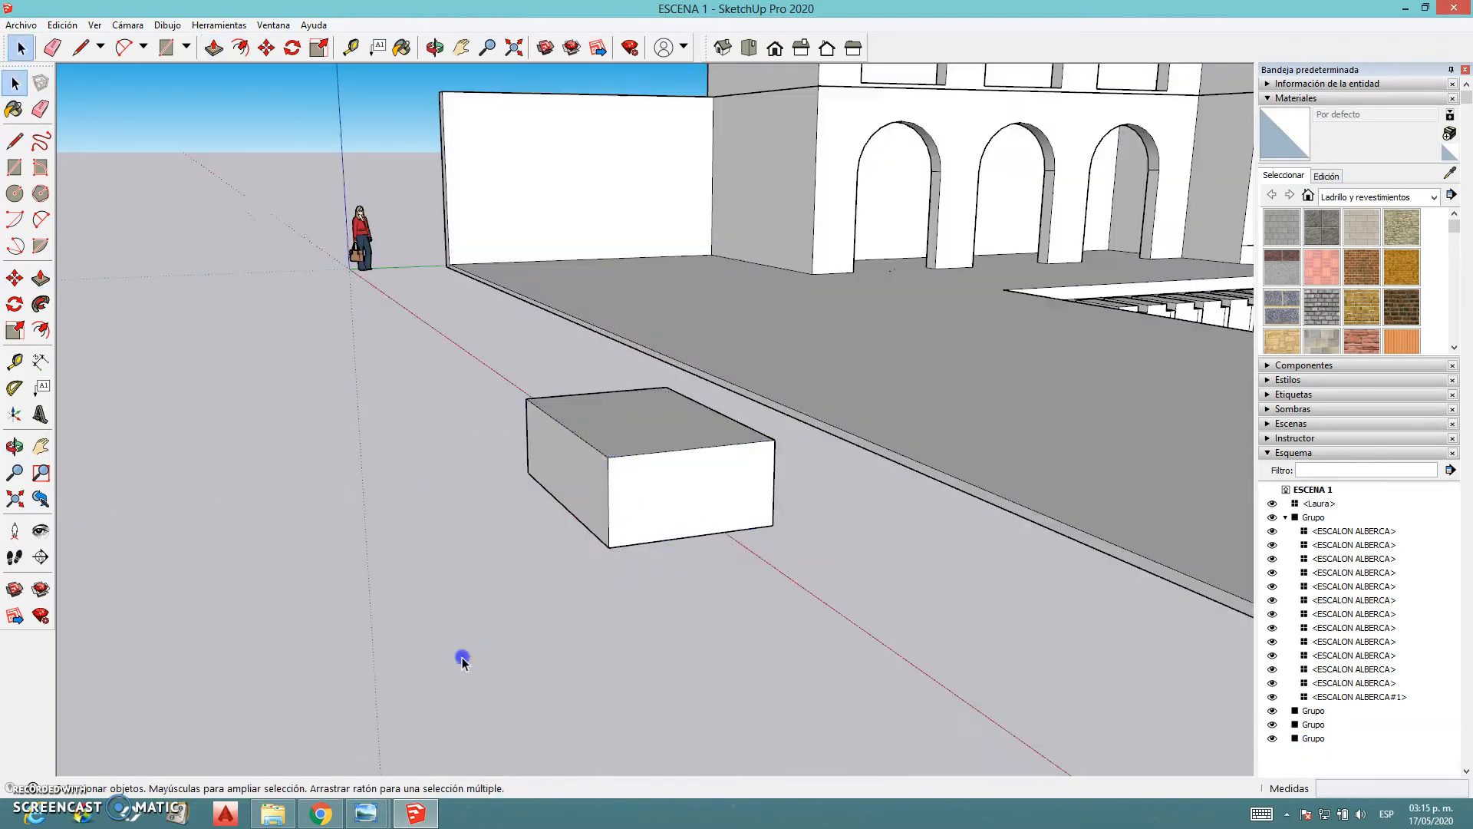
Copy the box from its bottom corner to a spot beside it, farther from the courtyard
{"action": "left_click", "coordinate": [694, 532]}
{"action": "key", "text": "m"}
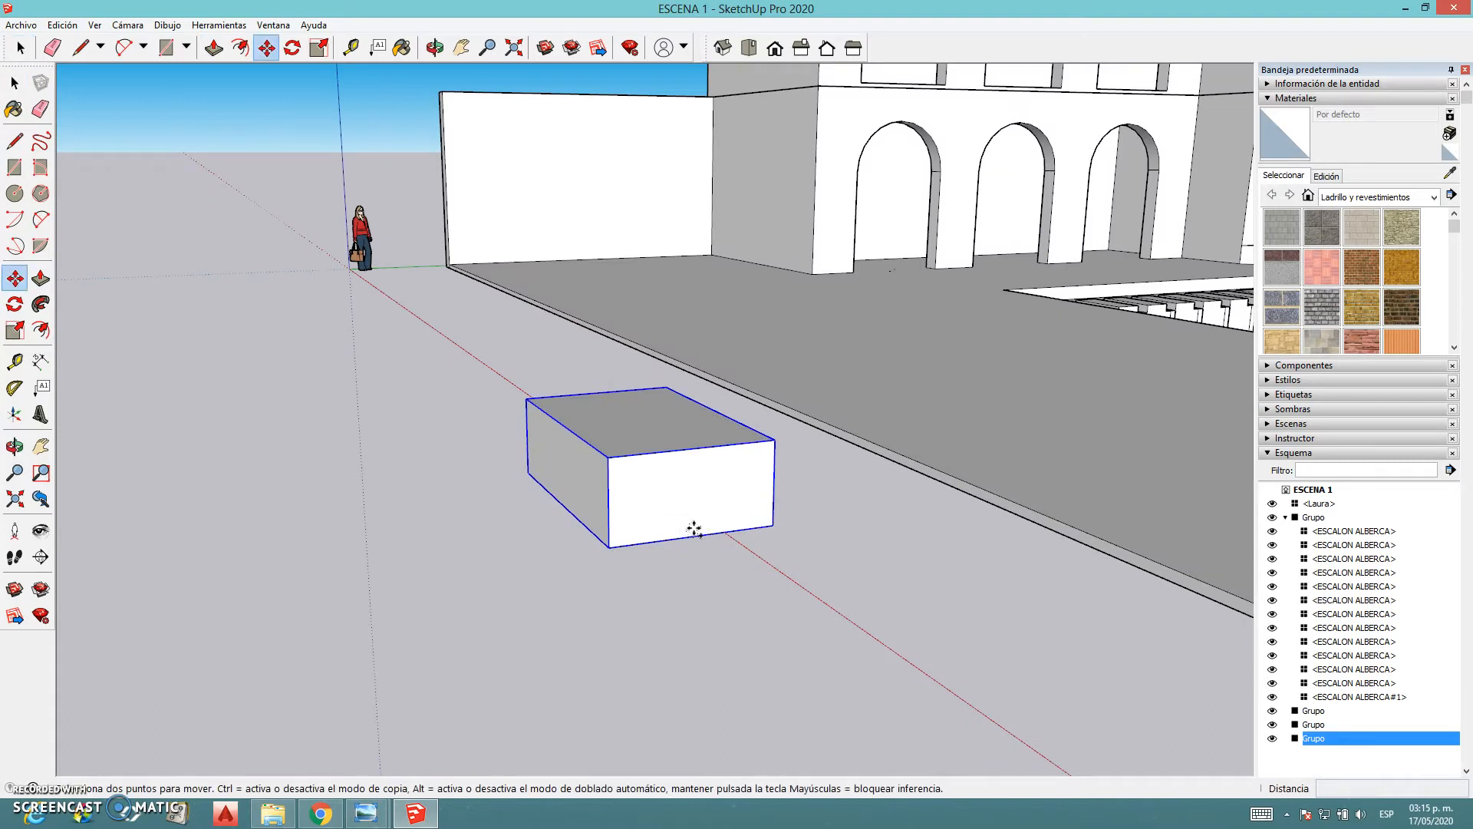
{"action": "left_click", "coordinate": [609, 548]}
{"action": "key", "text": "ctrl"}
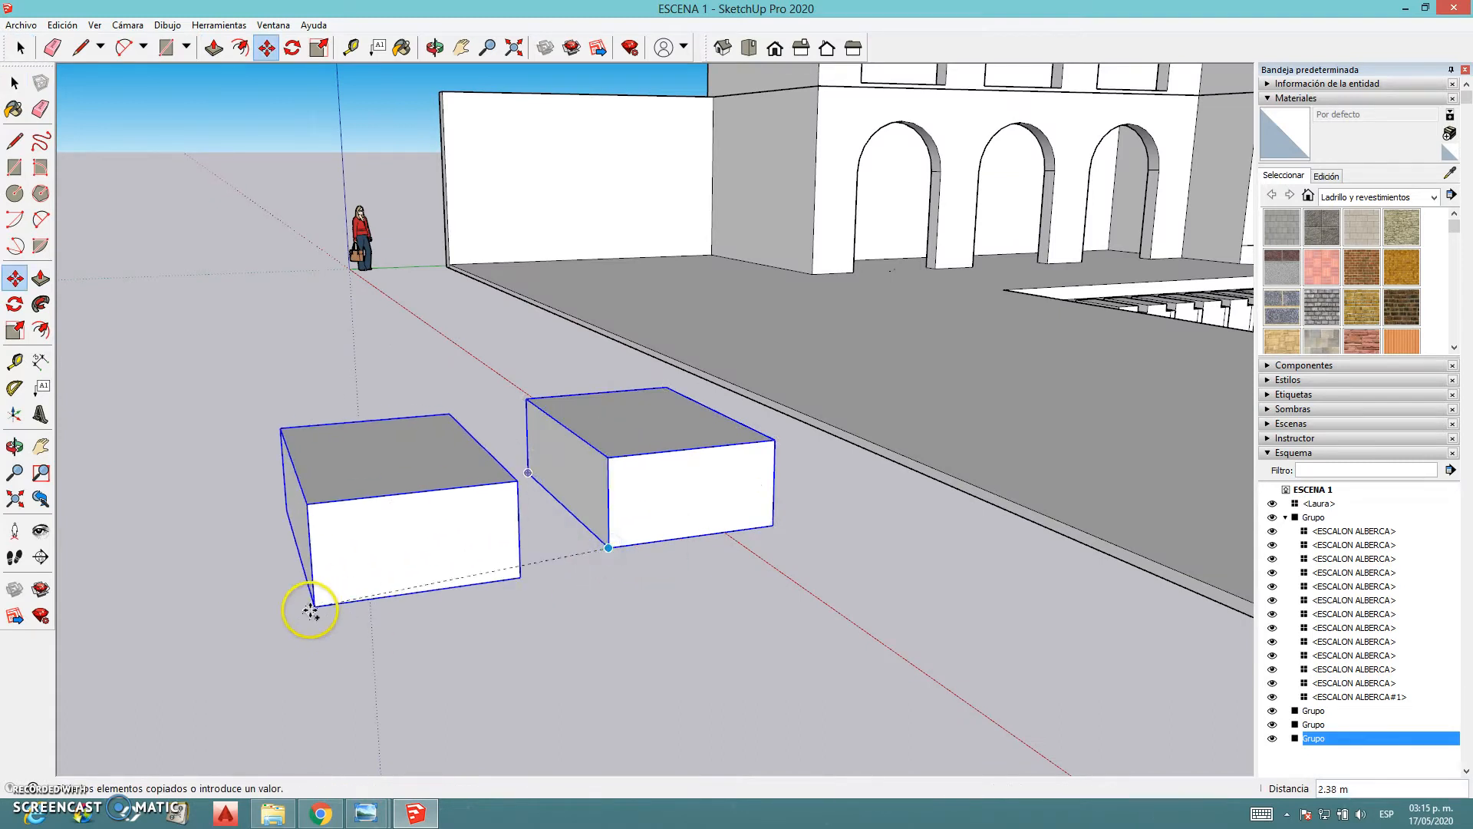
{"action": "left_click", "coordinate": [297, 618]}
{"action": "key", "text": "space"}
Split the copied box's side face with a horizontal line and push the lower part inward to form an undercut
{"action": "middle_click_drag", "start_coordinate": [617, 619], "coordinate": [658, 624]}
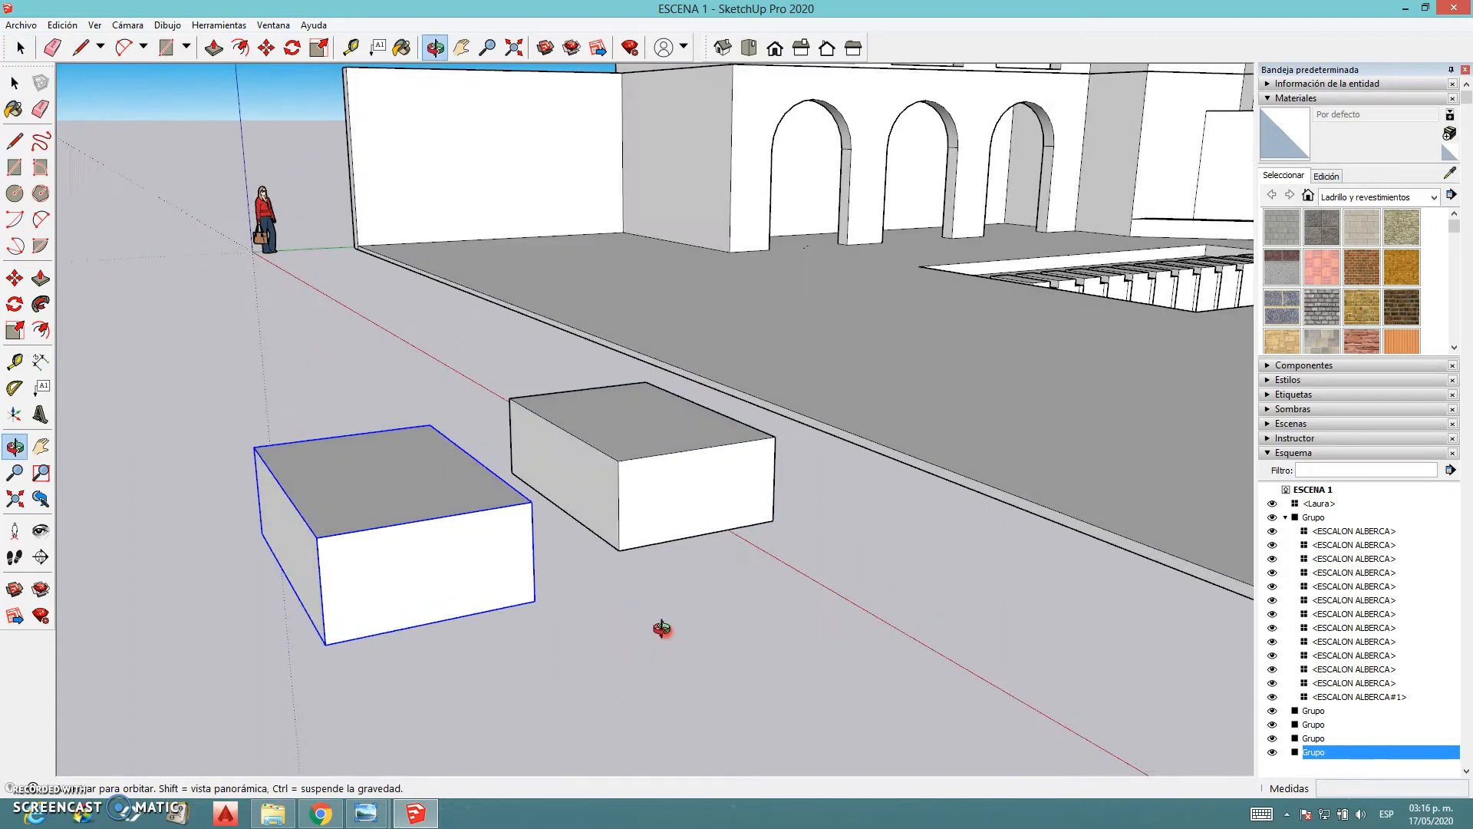
{"action": "scroll", "coordinate": [234, 629], "scroll_direction": "up", "scroll_amount": 3}
{"action": "double_click", "coordinate": [333, 548]}
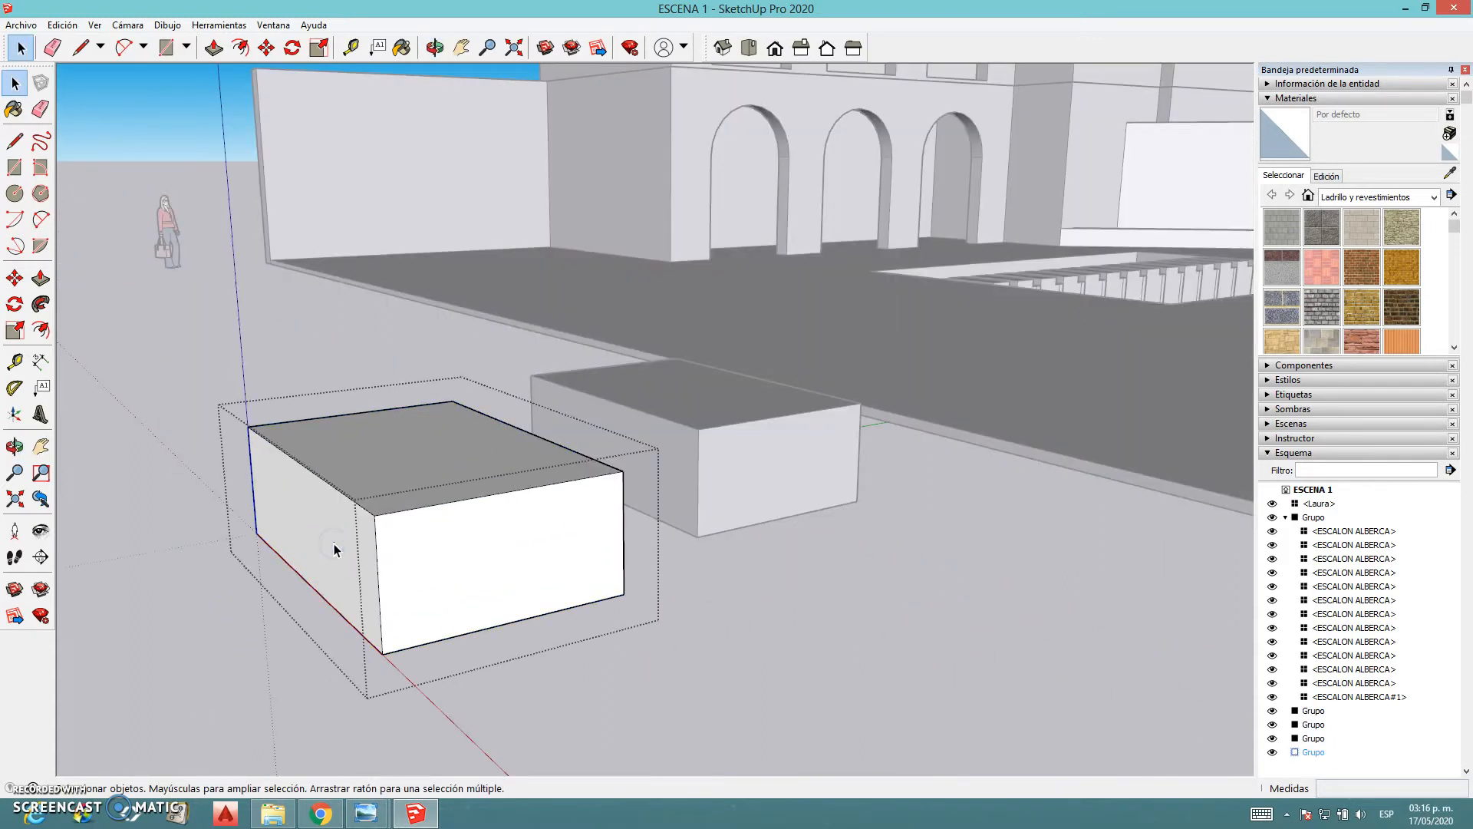
{"action": "key", "text": "l"}
{"action": "left_click", "coordinate": [252, 475]}
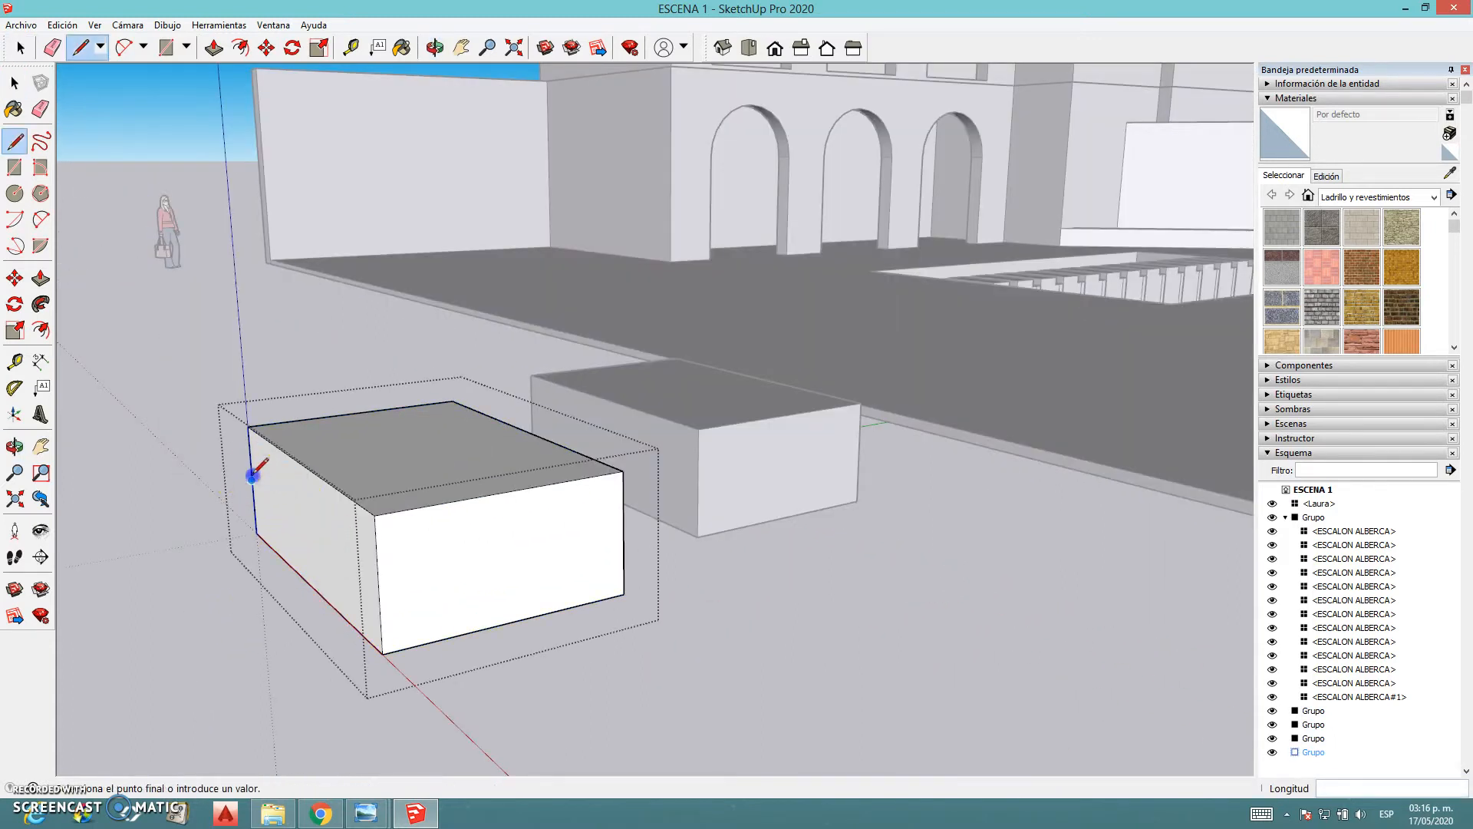
{"action": "key", "text": "p"}
{"action": "left_click", "coordinate": [339, 596]}
{"action": "left_click", "coordinate": [498, 580]}
{"action": "middle_click_drag", "start_coordinate": [512, 577], "coordinate": [578, 585]}
{"action": "key", "text": "space"}
{"action": "left_click", "coordinate": [702, 577]}
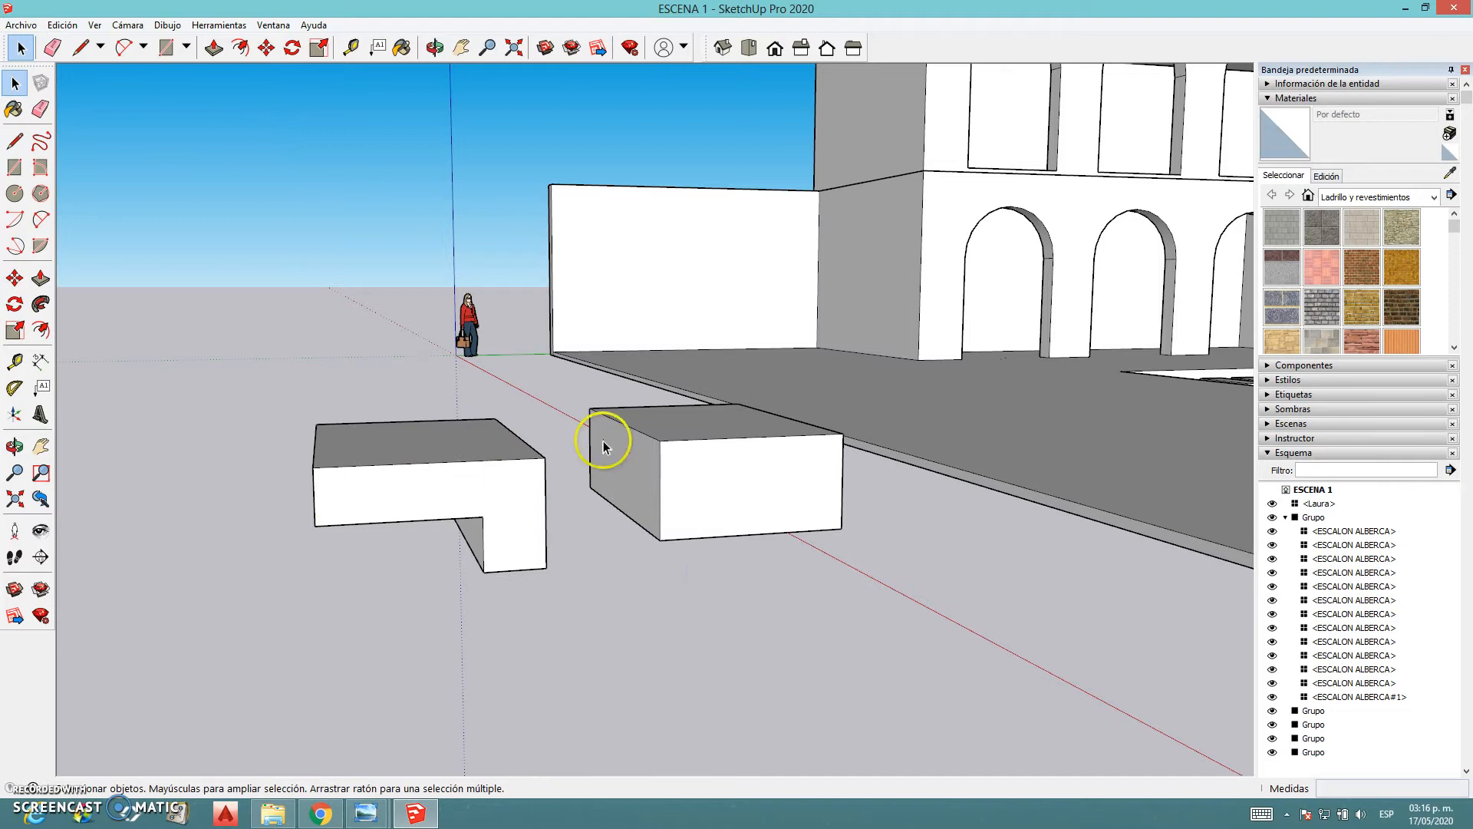
Compare the undercut box with the solid box and the row of blocks in the pool
{"action": "scroll", "coordinate": [812, 636], "scroll_direction": "down", "scroll_amount": 4}
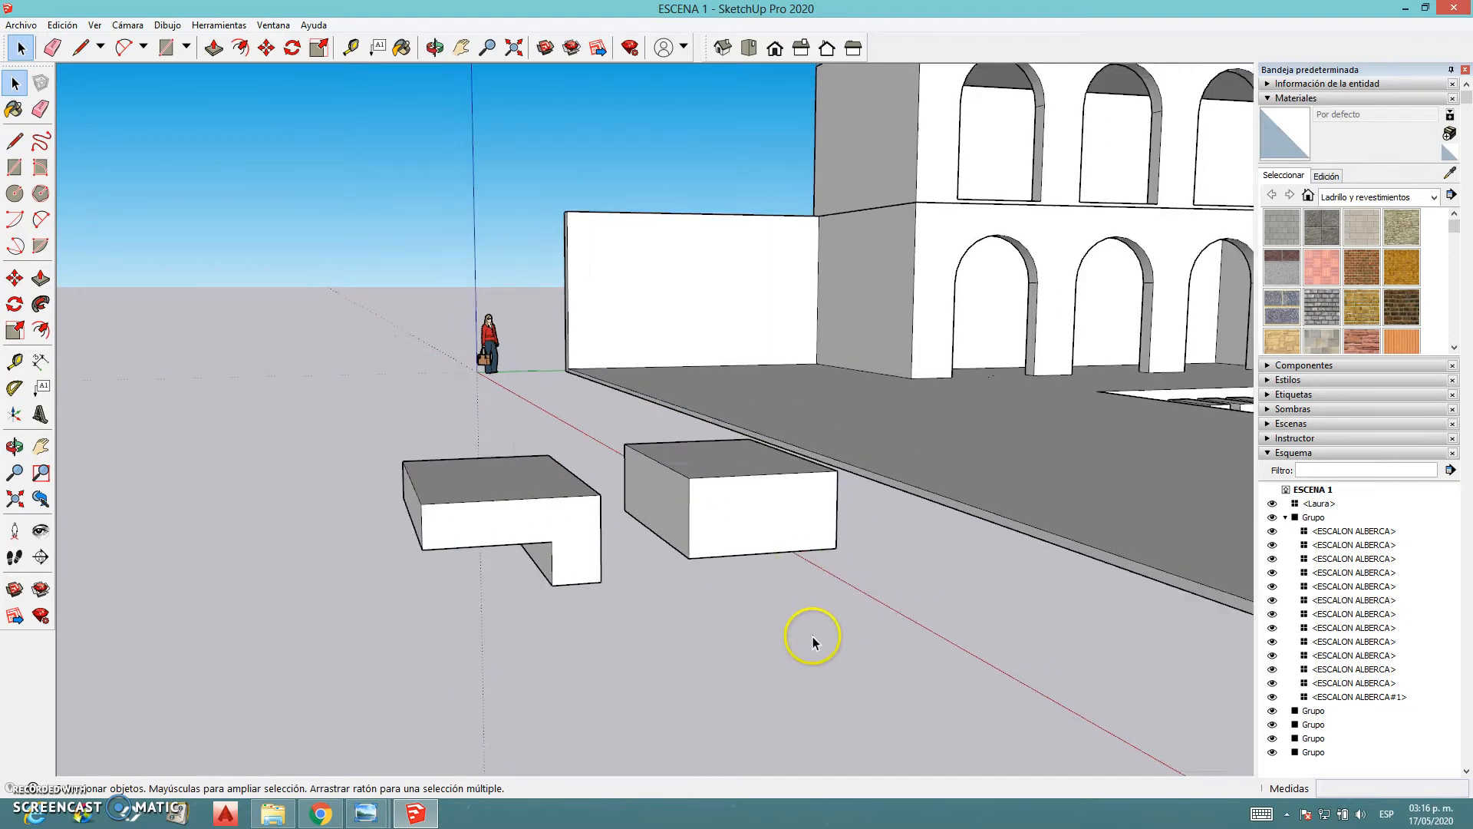
{"action": "scroll", "coordinate": [637, 689], "scroll_direction": "up", "scroll_amount": 2}
{"action": "scroll", "coordinate": [637, 689], "scroll_direction": "down", "scroll_amount": 2}
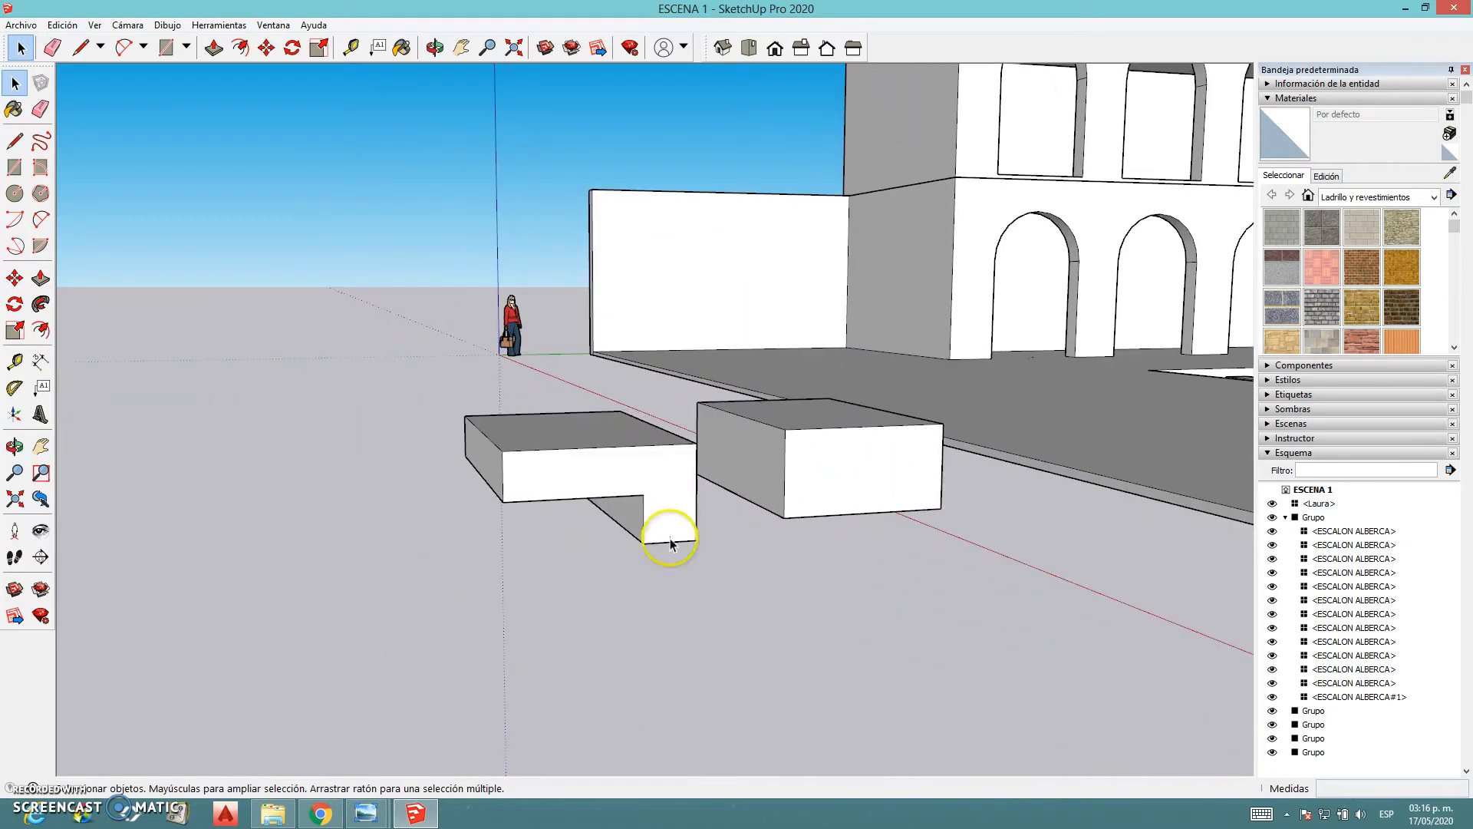
{"action": "scroll", "coordinate": [1128, 463], "scroll_direction": "down", "scroll_amount": 3}
{"action": "middle_click_drag", "start_coordinate": [1128, 462], "coordinate": [910, 537]}
{"action": "scroll", "coordinate": [959, 521], "scroll_direction": "up", "scroll_amount": 5}
{"action": "scroll", "coordinate": [1185, 518], "scroll_direction": "down", "scroll_amount": 5}
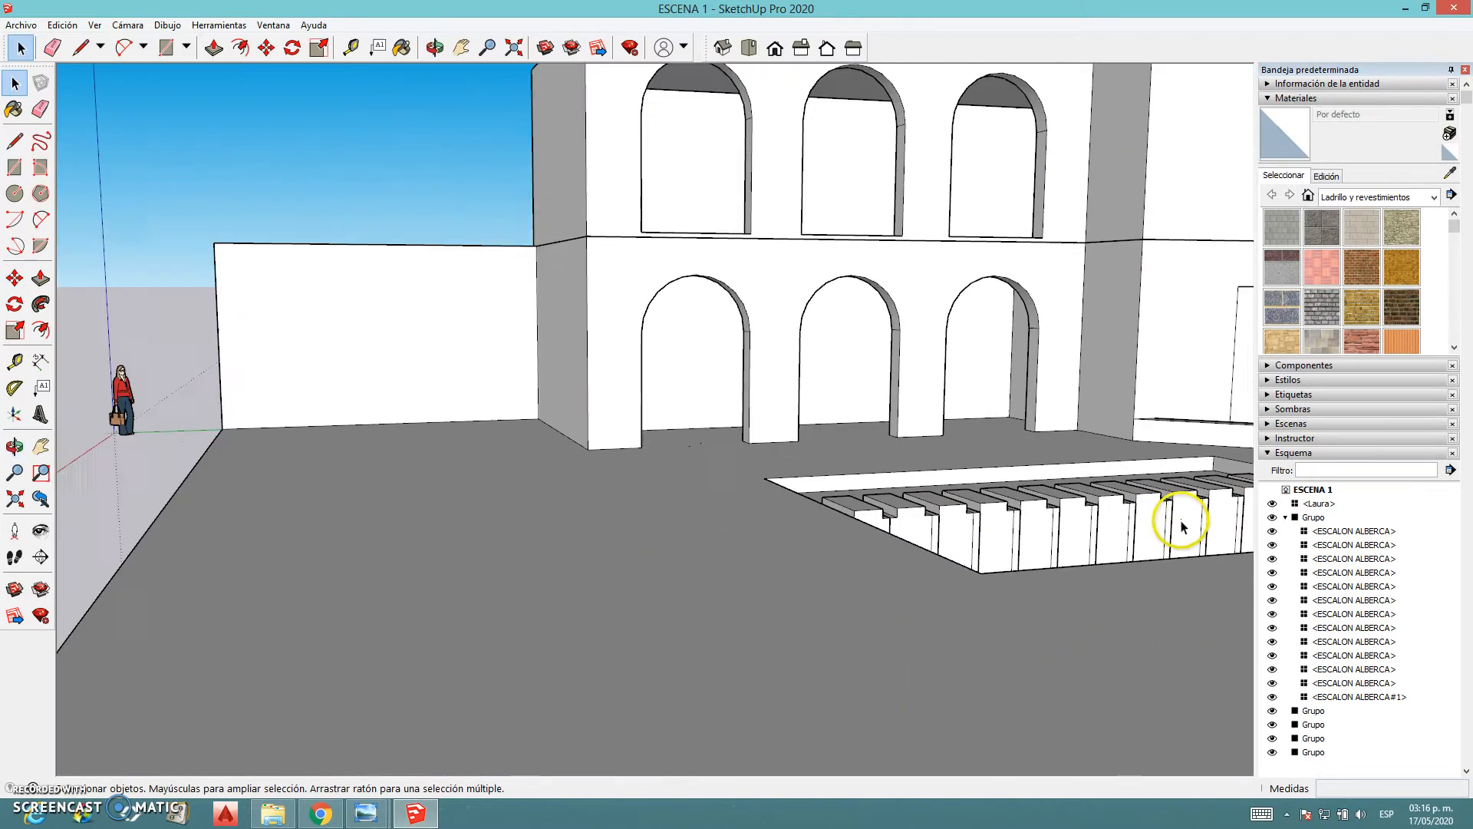
{"action": "scroll", "coordinate": [526, 664], "scroll_direction": "up", "scroll_amount": 2}
Delete both sample boxes outside the courtyard
{"action": "left_click", "coordinate": [414, 650]}
{"action": "left_click", "coordinate": [531, 627], "text": "shift"}
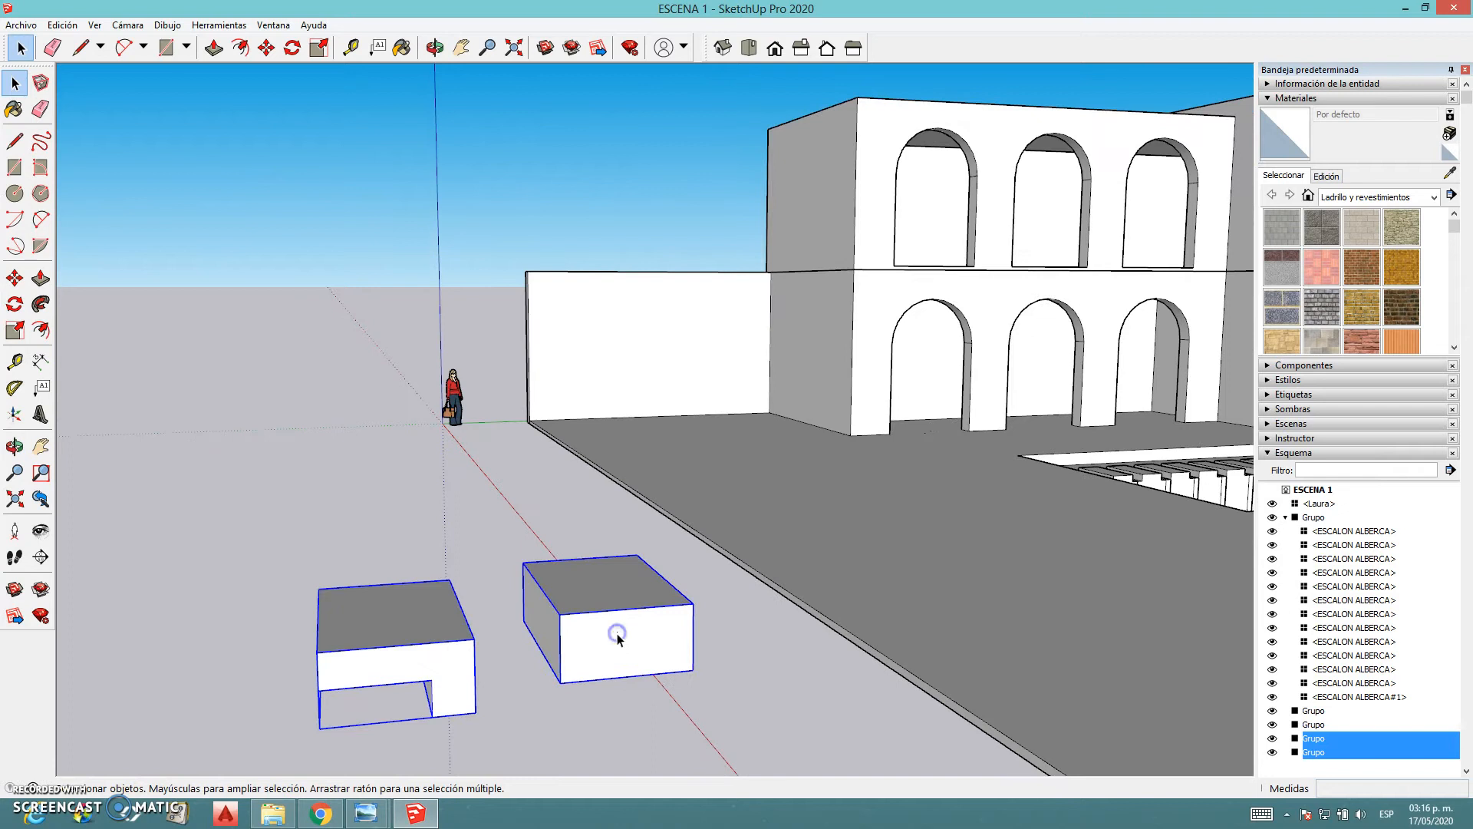
{"action": "key", "text": "Delete"}
{"action": "scroll", "coordinate": [882, 537], "scroll_direction": "down", "scroll_amount": 4}
{"action": "middle_click_drag", "start_coordinate": [1162, 544], "coordinate": [661, 659]}
{"action": "scroll", "coordinate": [661, 659], "scroll_direction": "up", "scroll_amount": 6}
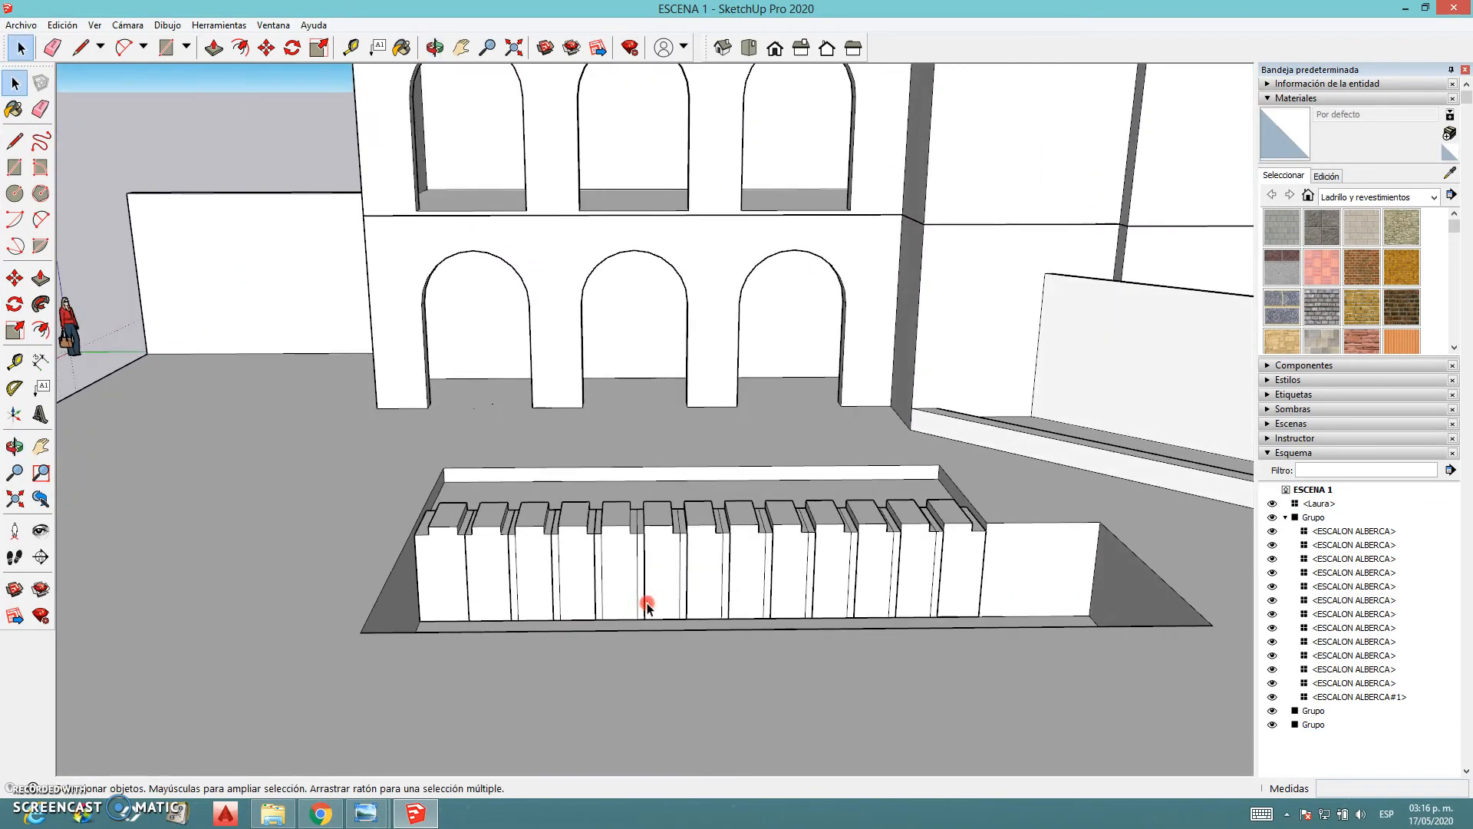
Paint the entire courtyard group with the Ladrillo áspero marrón claro brick material
{"action": "left_click", "coordinate": [706, 565]}
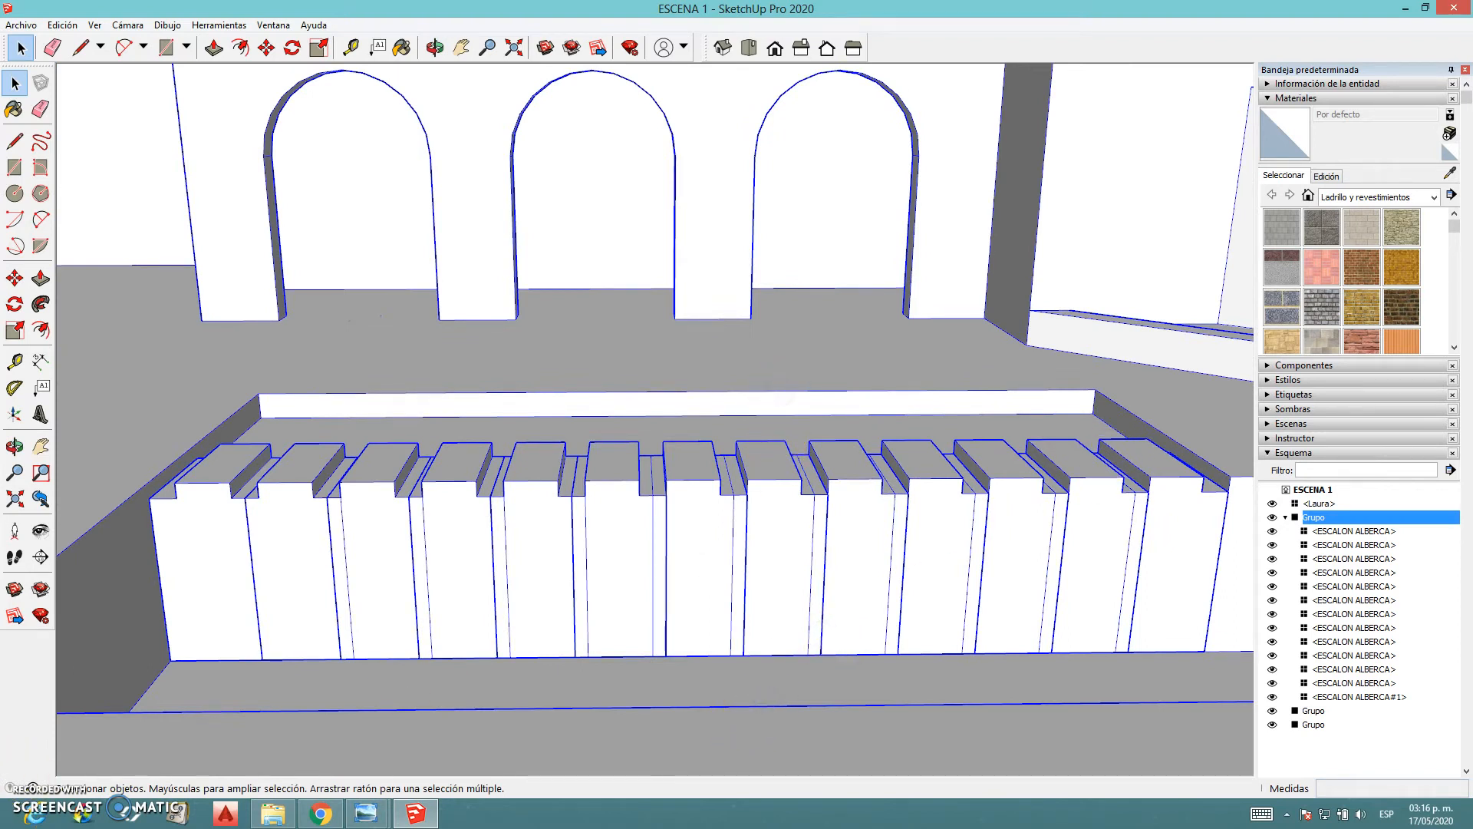
{"action": "left_click", "coordinate": [1362, 307]}
{"action": "left_click", "coordinate": [896, 520]}
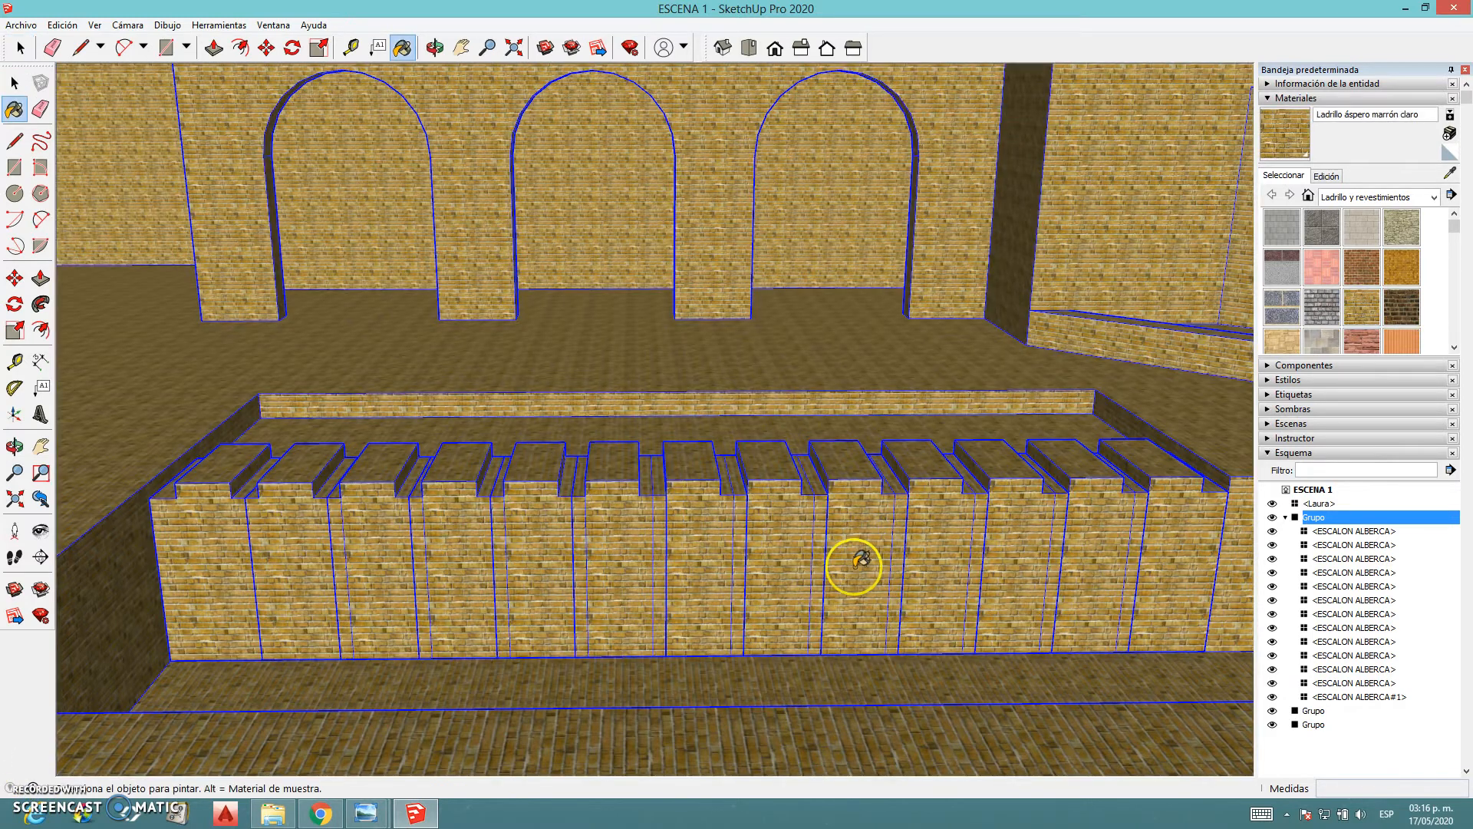
{"action": "scroll", "coordinate": [859, 561], "scroll_direction": "down", "scroll_amount": 8}
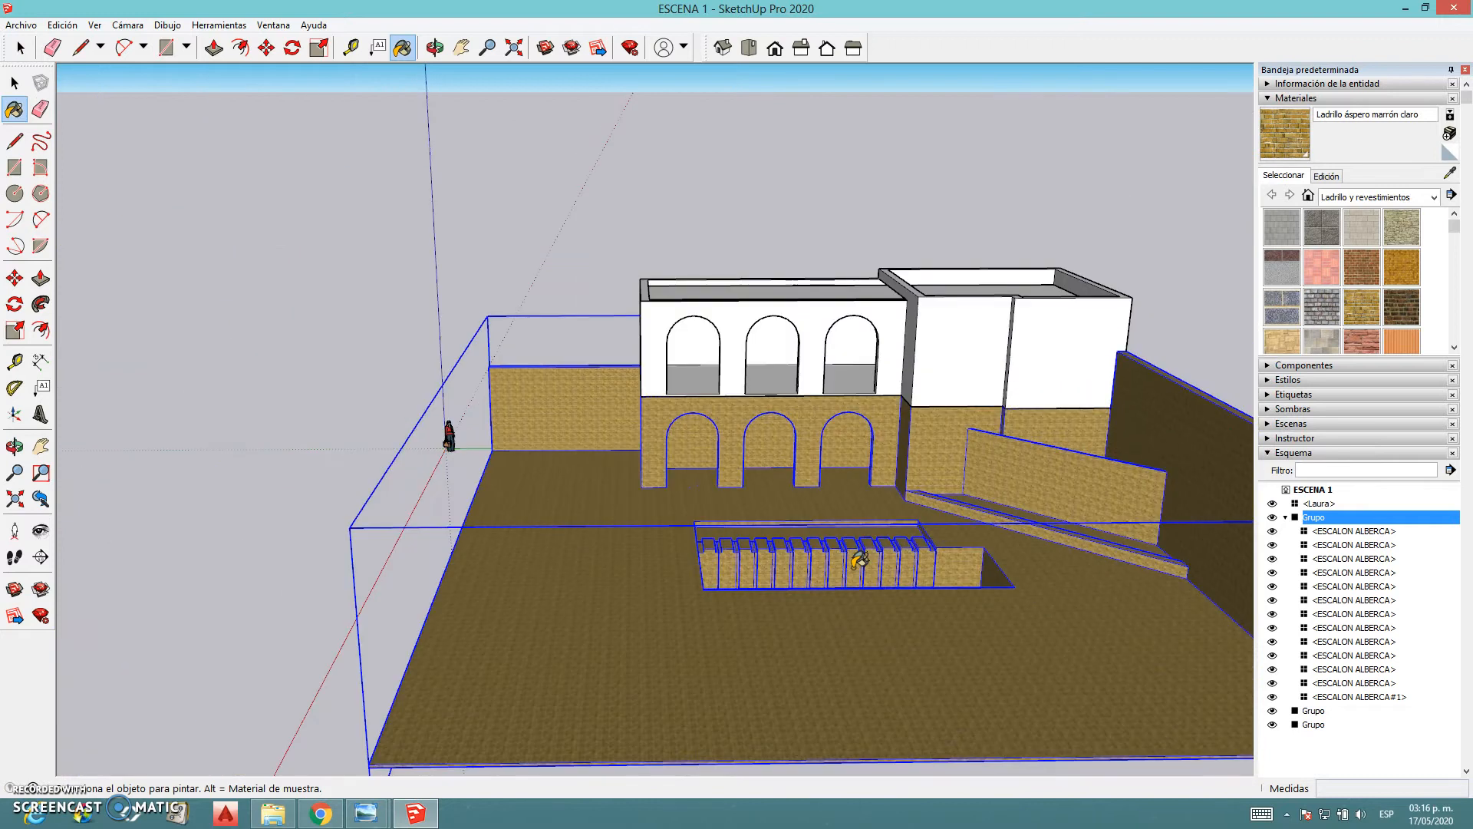
{"action": "scroll", "coordinate": [892, 528], "scroll_direction": "down", "scroll_amount": 3}
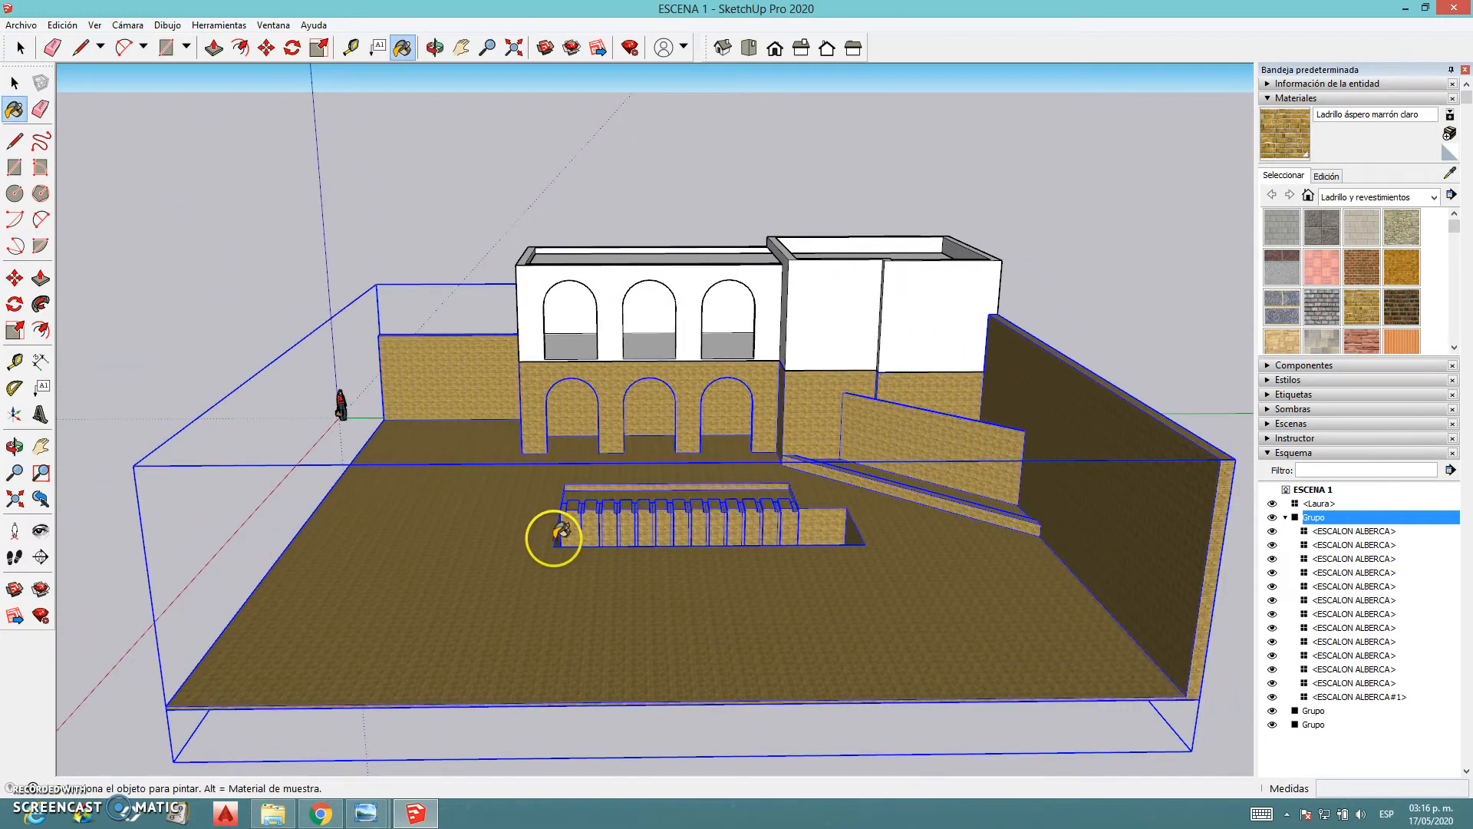
{"action": "scroll", "coordinate": [562, 529], "scroll_direction": "up", "scroll_amount": 10}
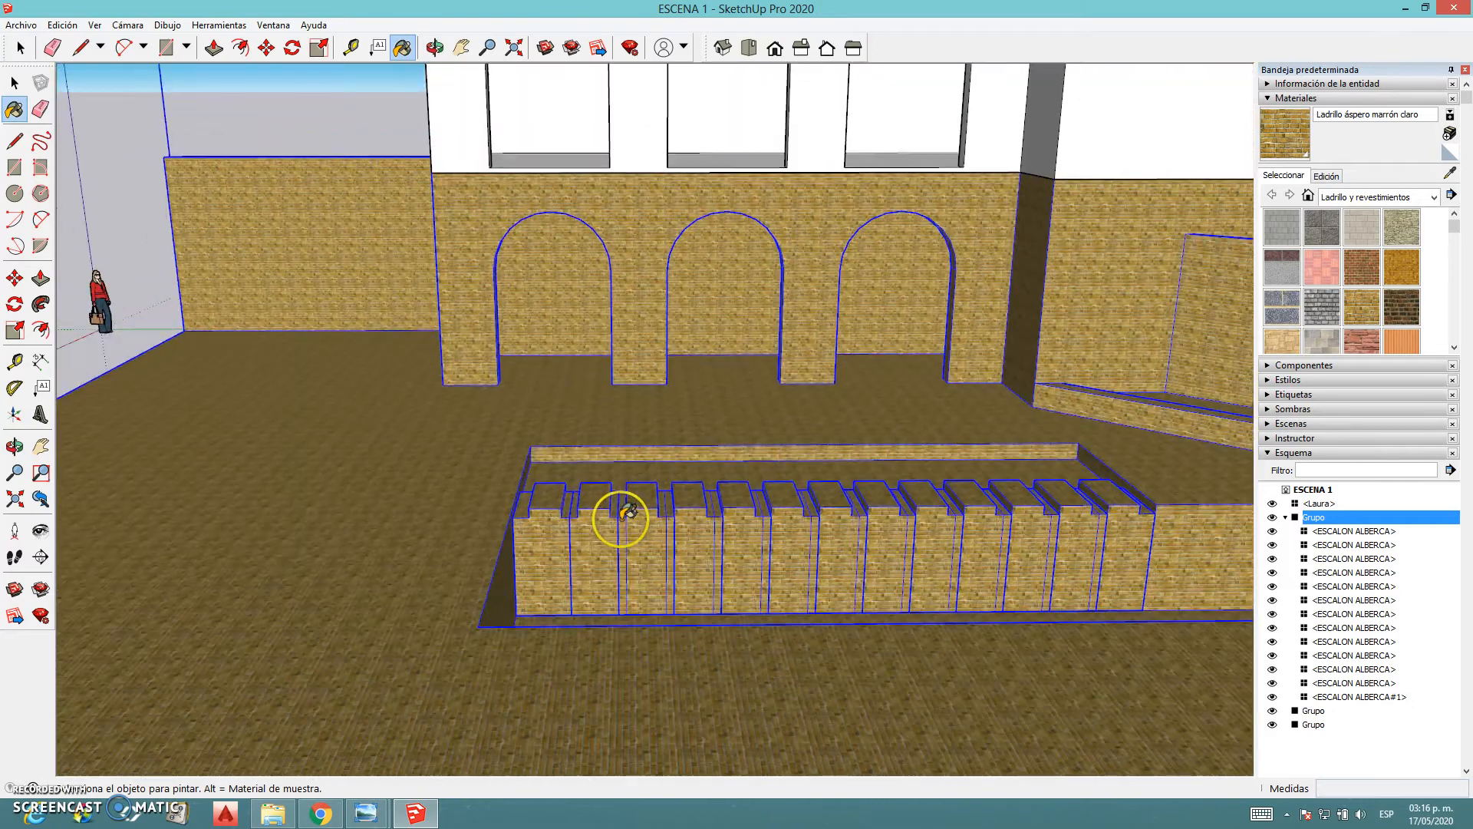
Undo the brick paint on the courtyard group
{"action": "scroll", "coordinate": [627, 510], "scroll_direction": "down", "scroll_amount": 5}
{"action": "key", "text": "ctrl+z"}
{"action": "key", "text": "space"}
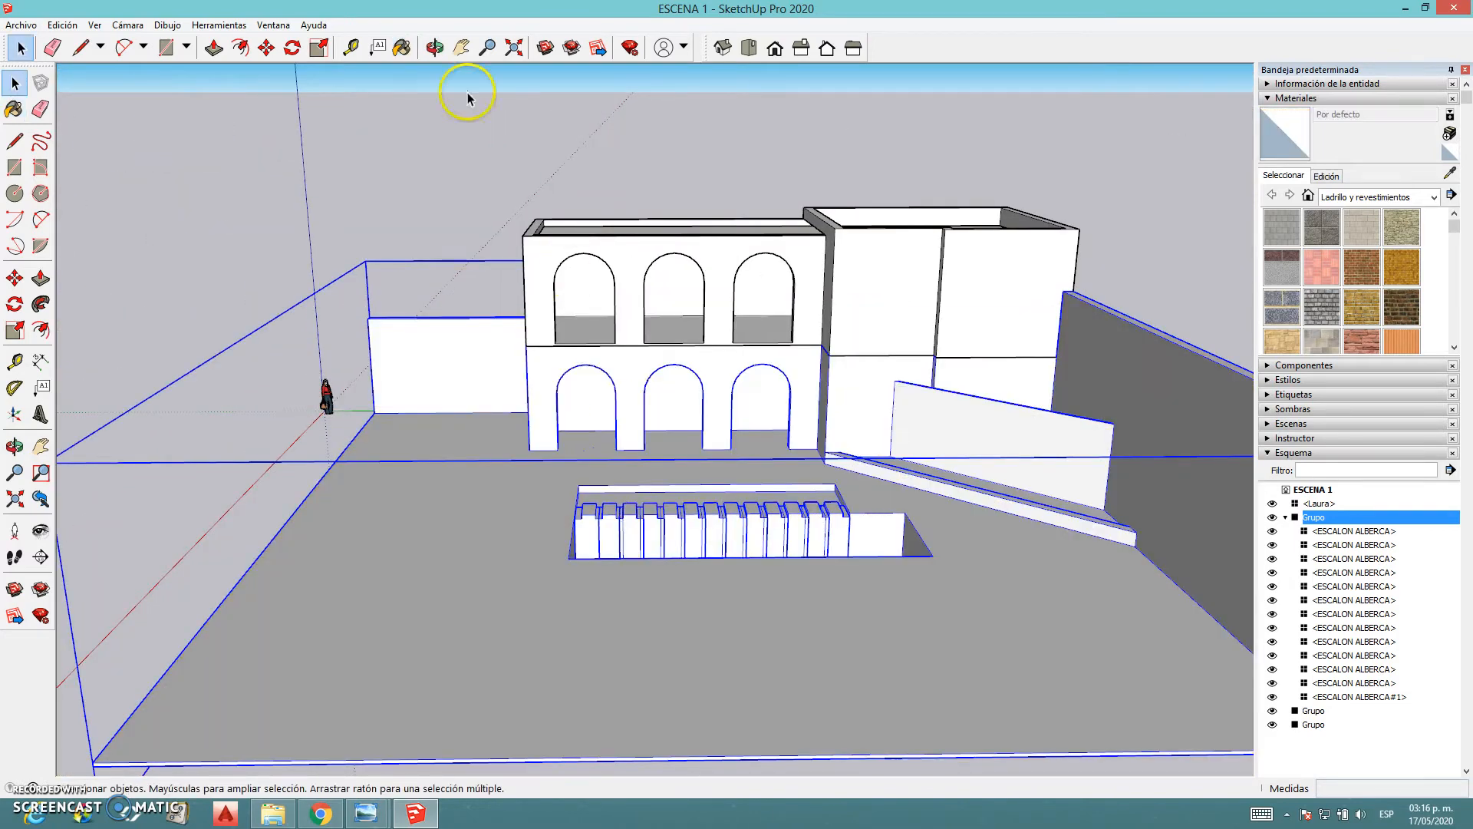
Open the courtyard group, try Bloque de hormigón on its arched wall and undo the painting
{"action": "double_click", "coordinate": [455, 574]}
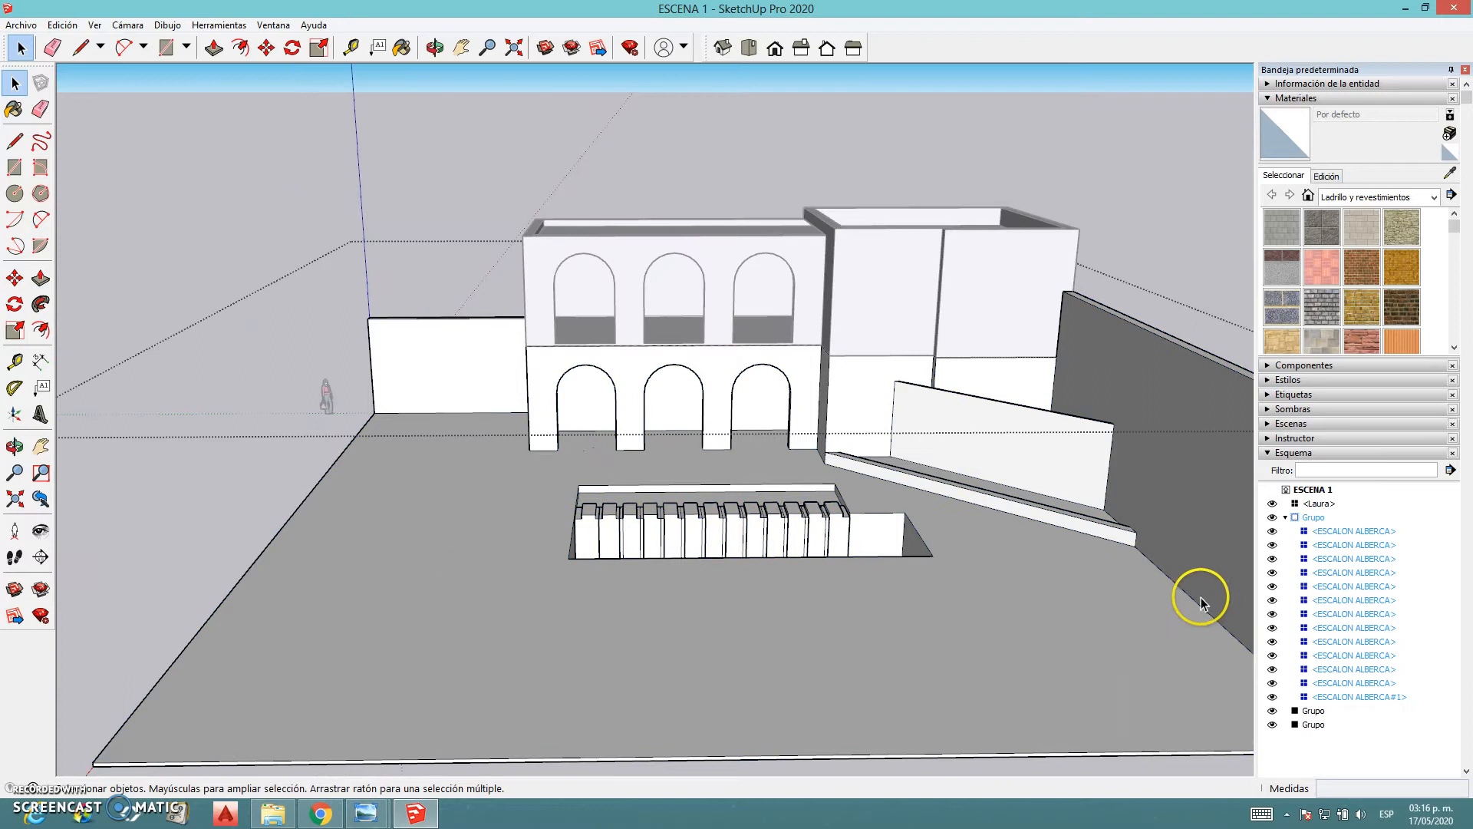
{"action": "scroll", "coordinate": [667, 605], "scroll_direction": "up", "scroll_amount": 4}
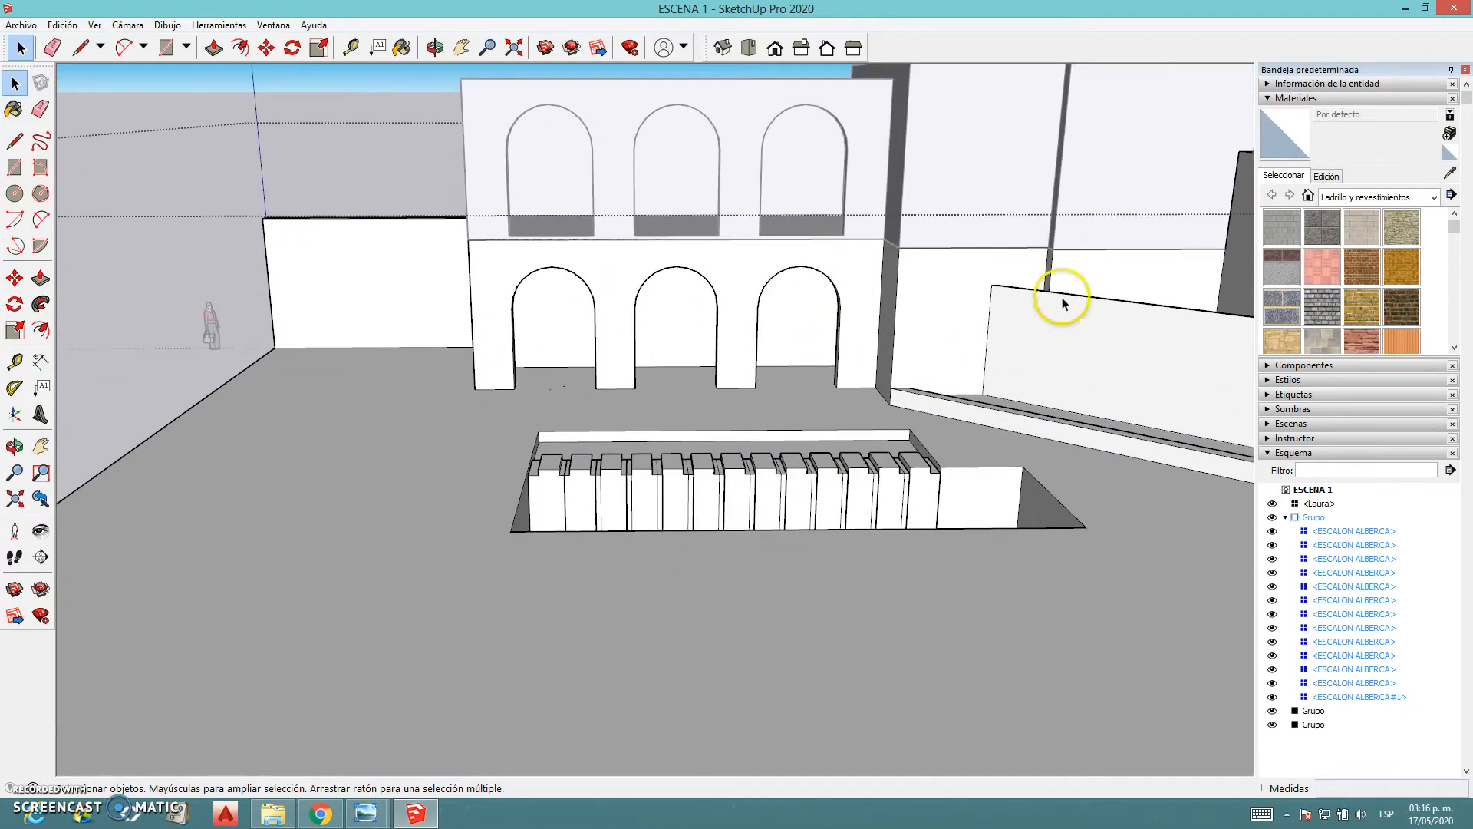
{"action": "left_click", "coordinate": [1360, 229]}
{"action": "left_click", "coordinate": [762, 277]}
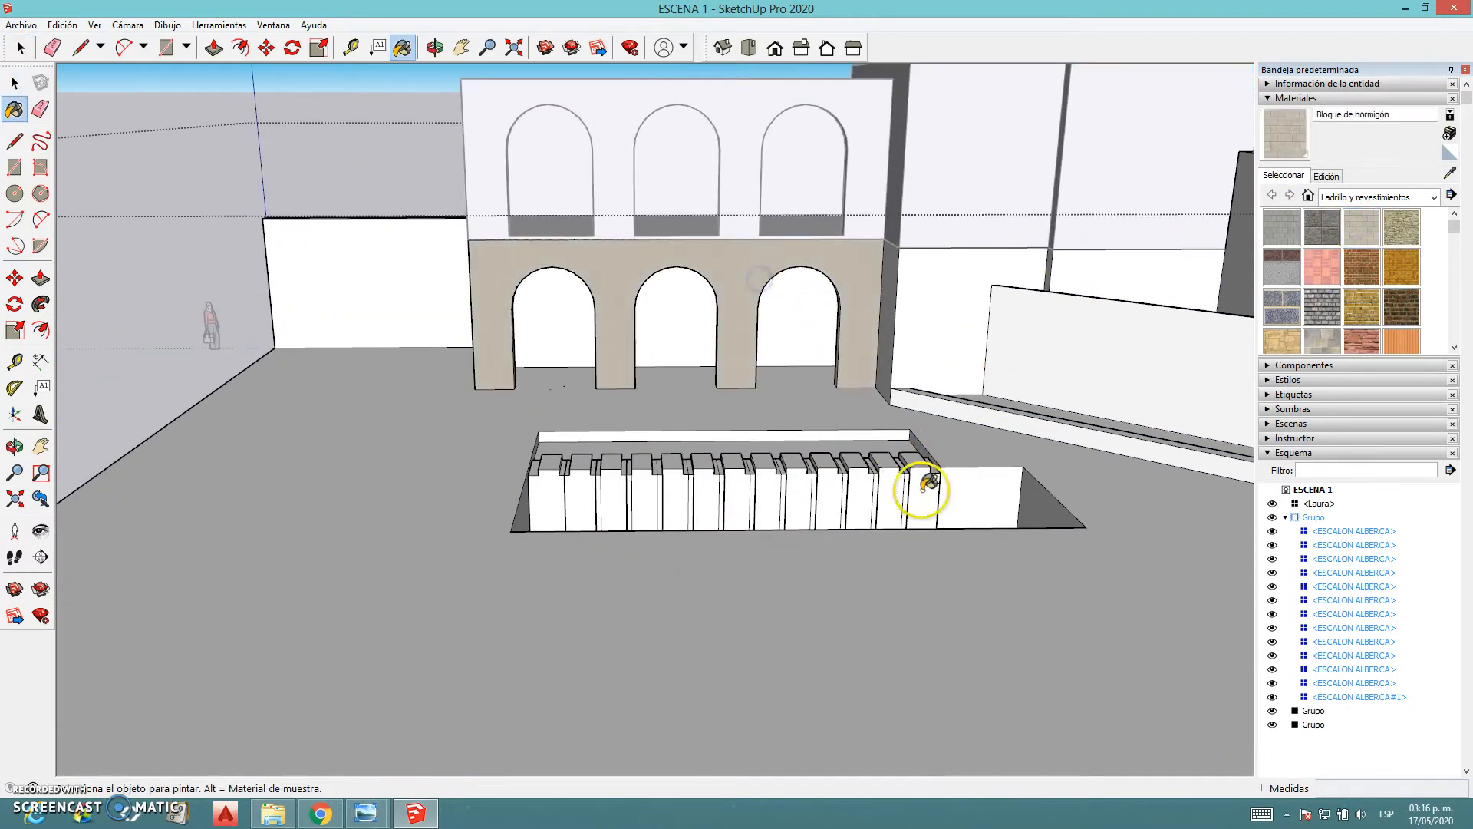
{"action": "left_click", "coordinate": [963, 488]}
{"action": "key", "text": "ctrl+z"}
{"action": "key", "text": "ctrl+z"}
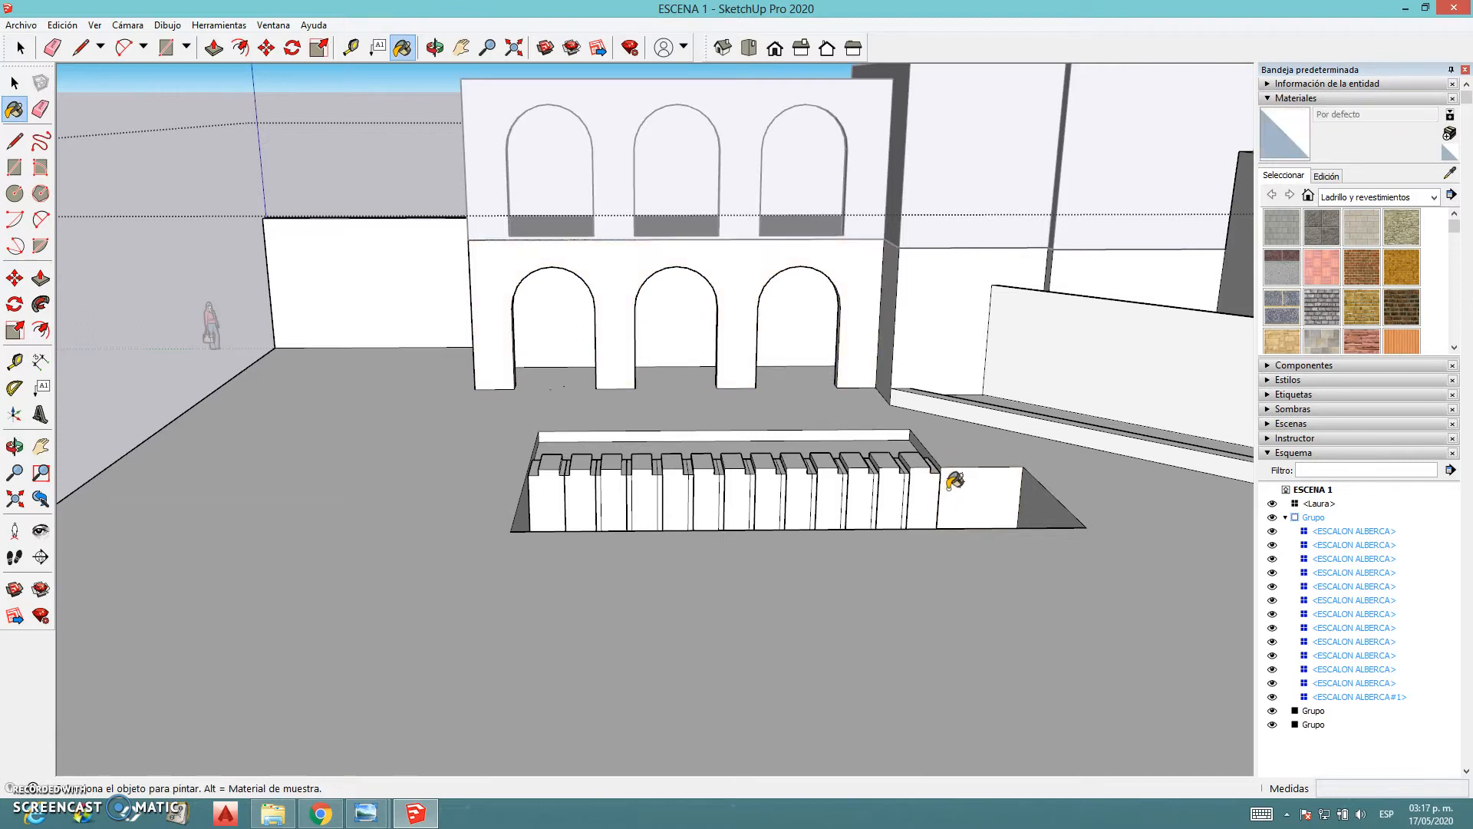
Paint three individual pool blocks with the Cesta de ladrillo material
{"action": "key", "text": "space"}
{"action": "left_click", "coordinate": [863, 488]}
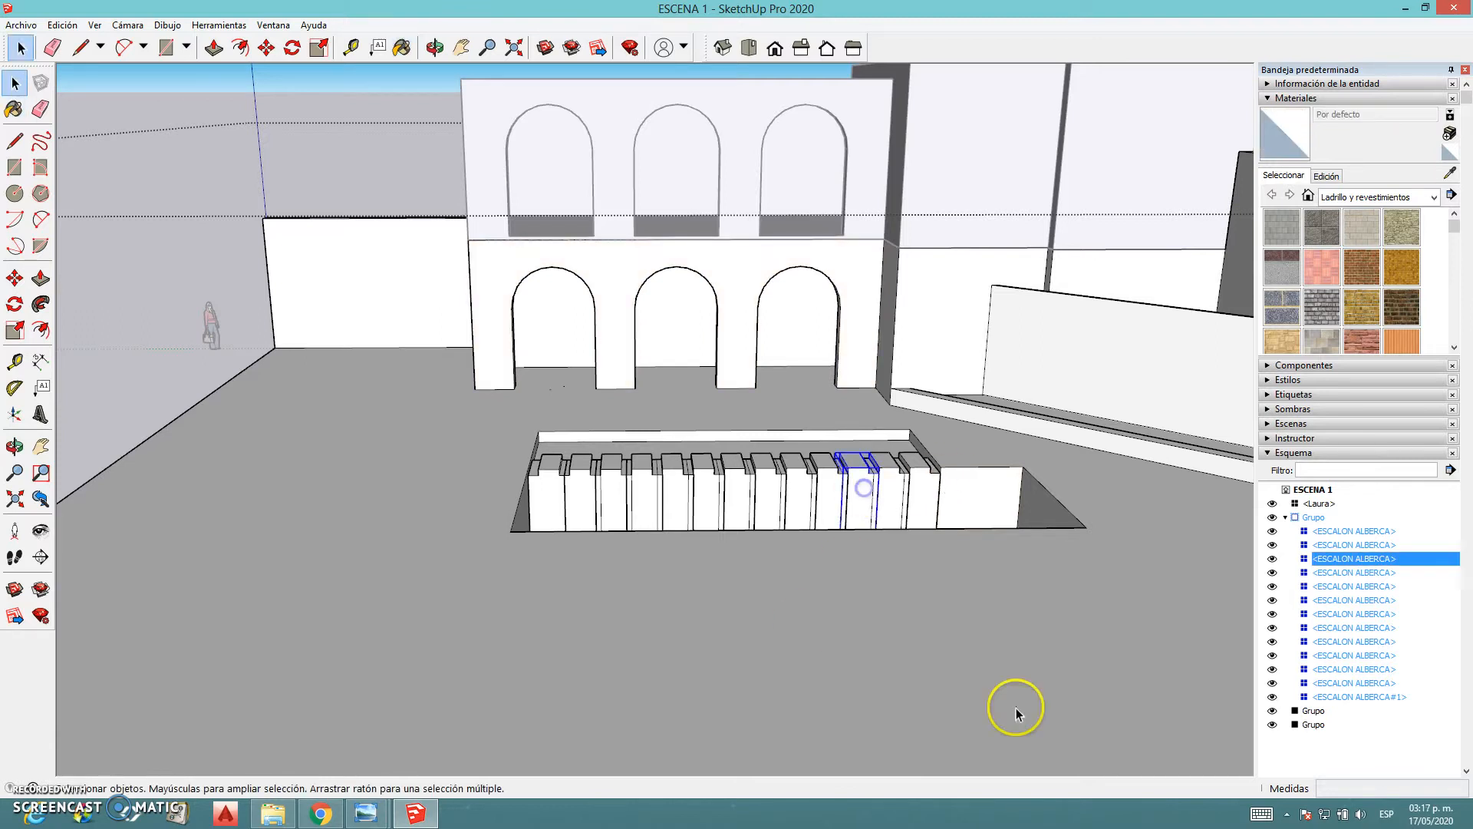
{"action": "left_click", "coordinate": [1323, 267]}
{"action": "scroll", "coordinate": [790, 518], "scroll_direction": "up", "scroll_amount": 3}
{"action": "left_click", "coordinate": [938, 439]}
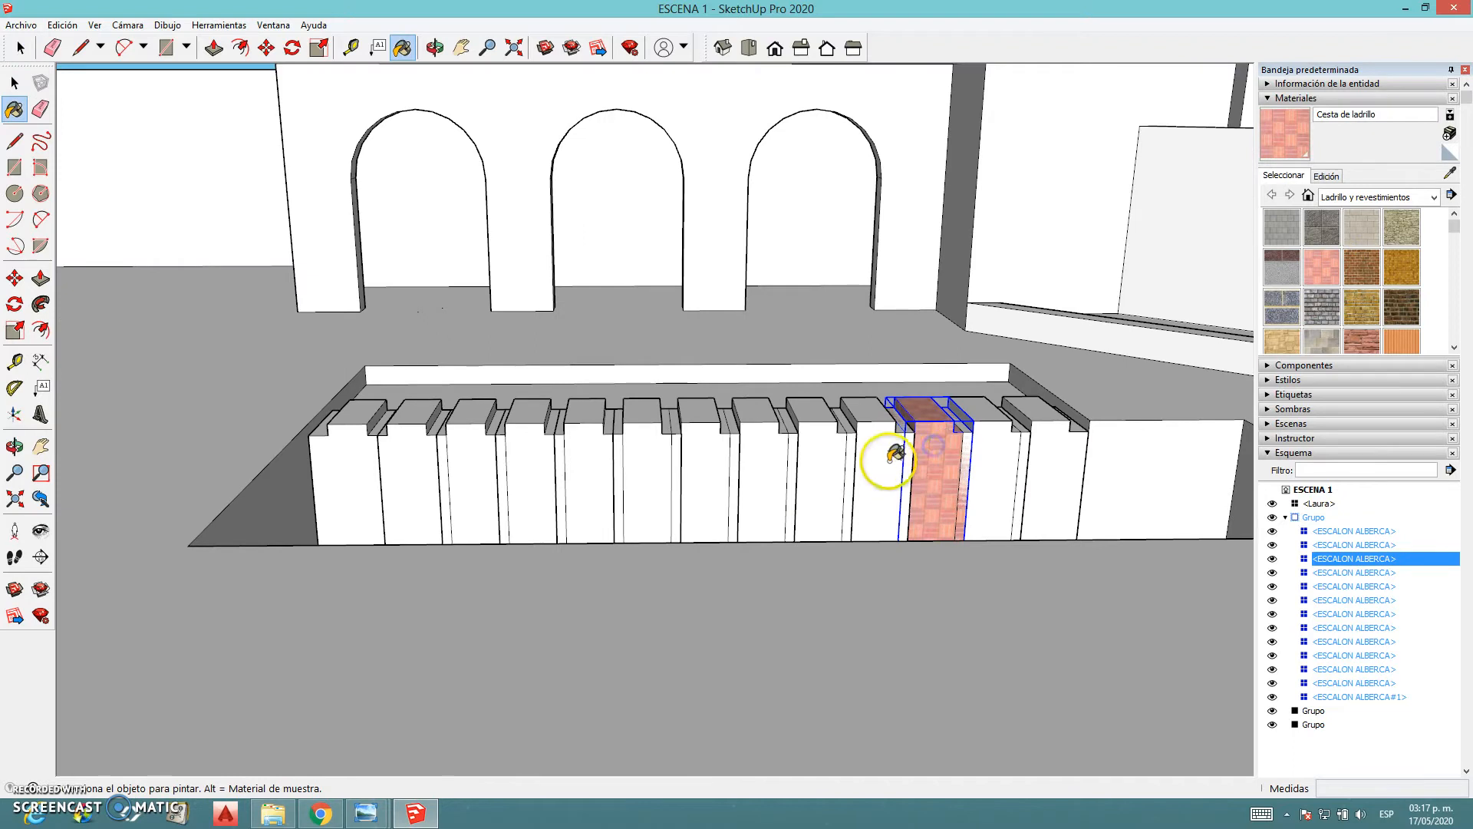
{"action": "left_click", "coordinate": [886, 460]}
{"action": "left_click", "coordinate": [662, 476]}
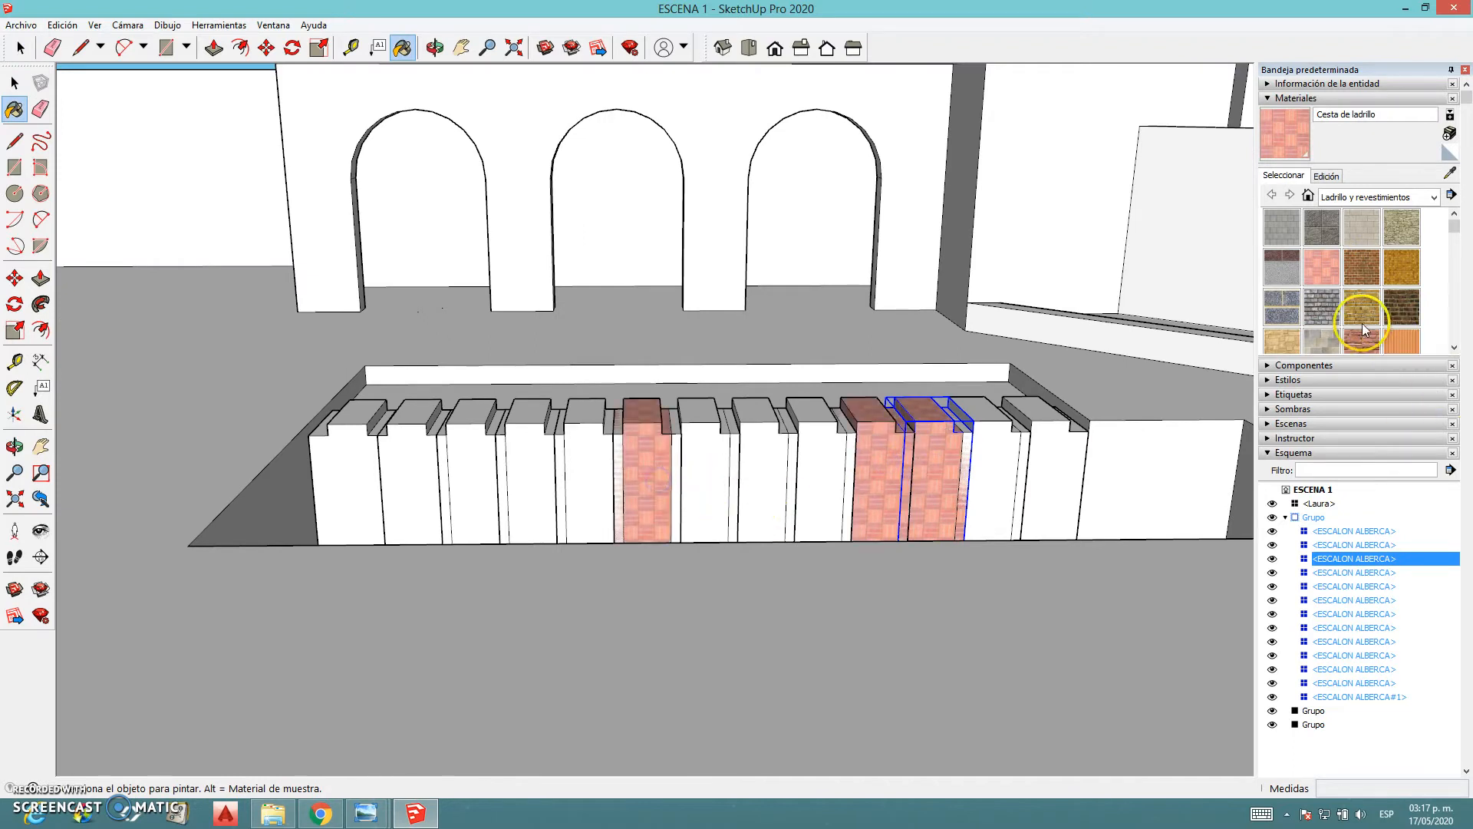
Paint three other unpainted pool blocks with the Ladrillo gastado material
{"action": "left_click", "coordinate": [1322, 310]}
{"action": "left_click", "coordinate": [748, 484]}
{"action": "left_click", "coordinate": [820, 484]}
{"action": "left_click", "coordinate": [595, 466]}
{"action": "scroll", "coordinate": [940, 399], "scroll_direction": "down", "scroll_amount": 3}
{"action": "middle_click_drag", "start_coordinate": [837, 462], "coordinate": [829, 467]}
{"action": "key", "text": "space"}
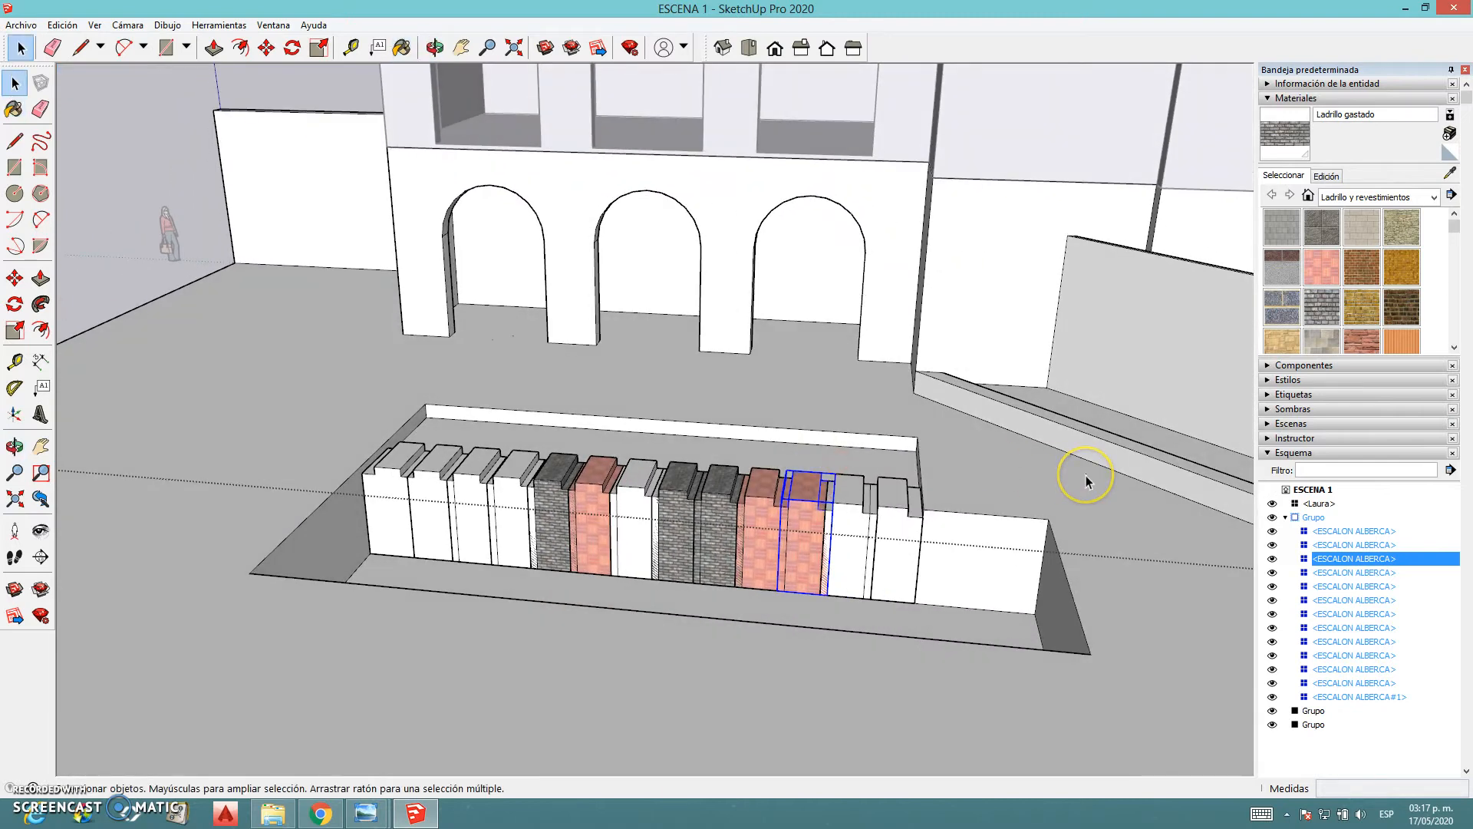
Paint two more pool blocks, the second and fourth in the row, with the rough concrete block material
{"action": "scroll", "coordinate": [608, 512], "scroll_direction": "up", "scroll_amount": 3}
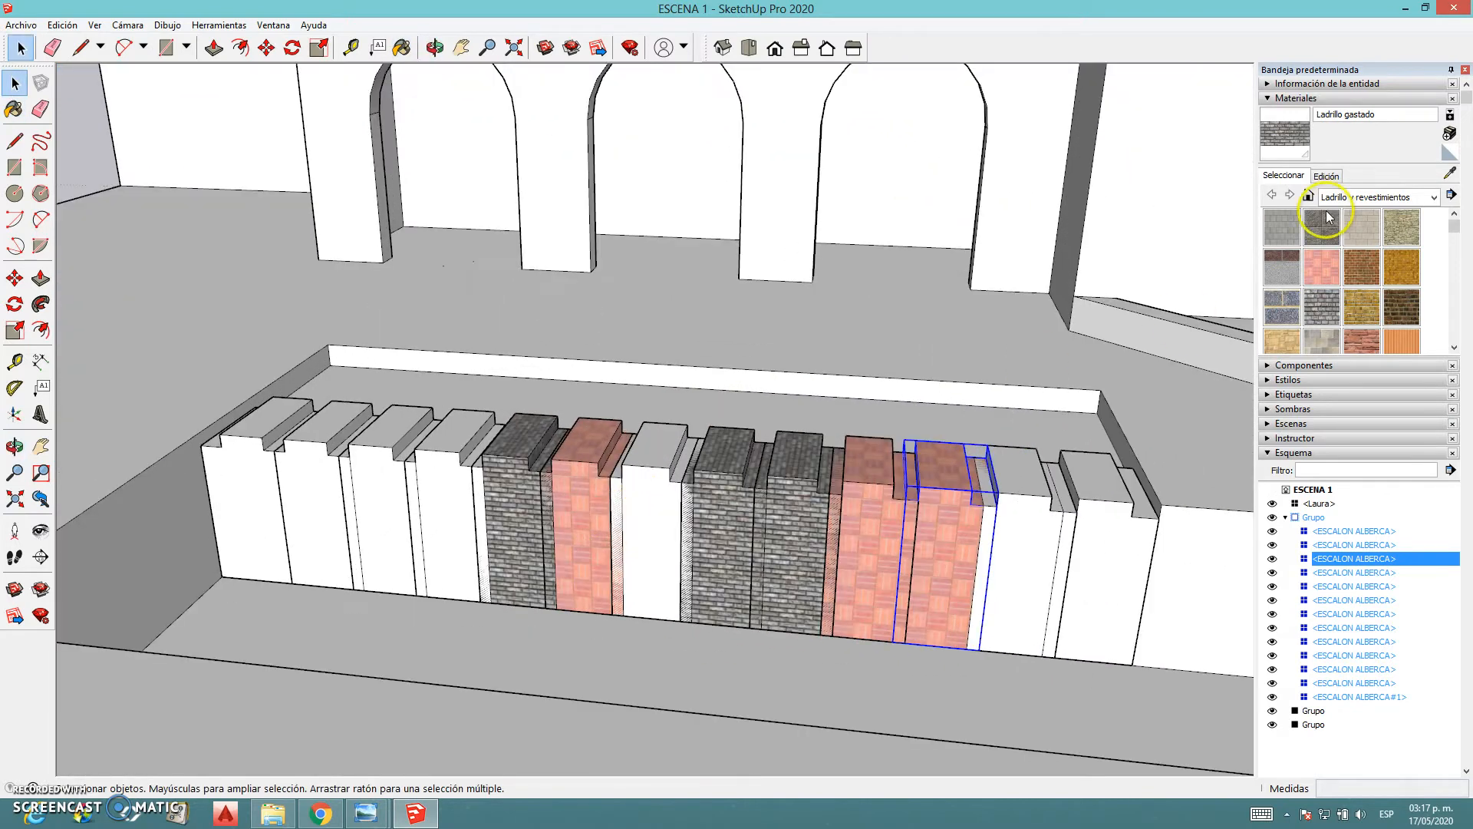
{"action": "left_click", "coordinate": [1323, 225]}
{"action": "left_click", "coordinate": [315, 441]}
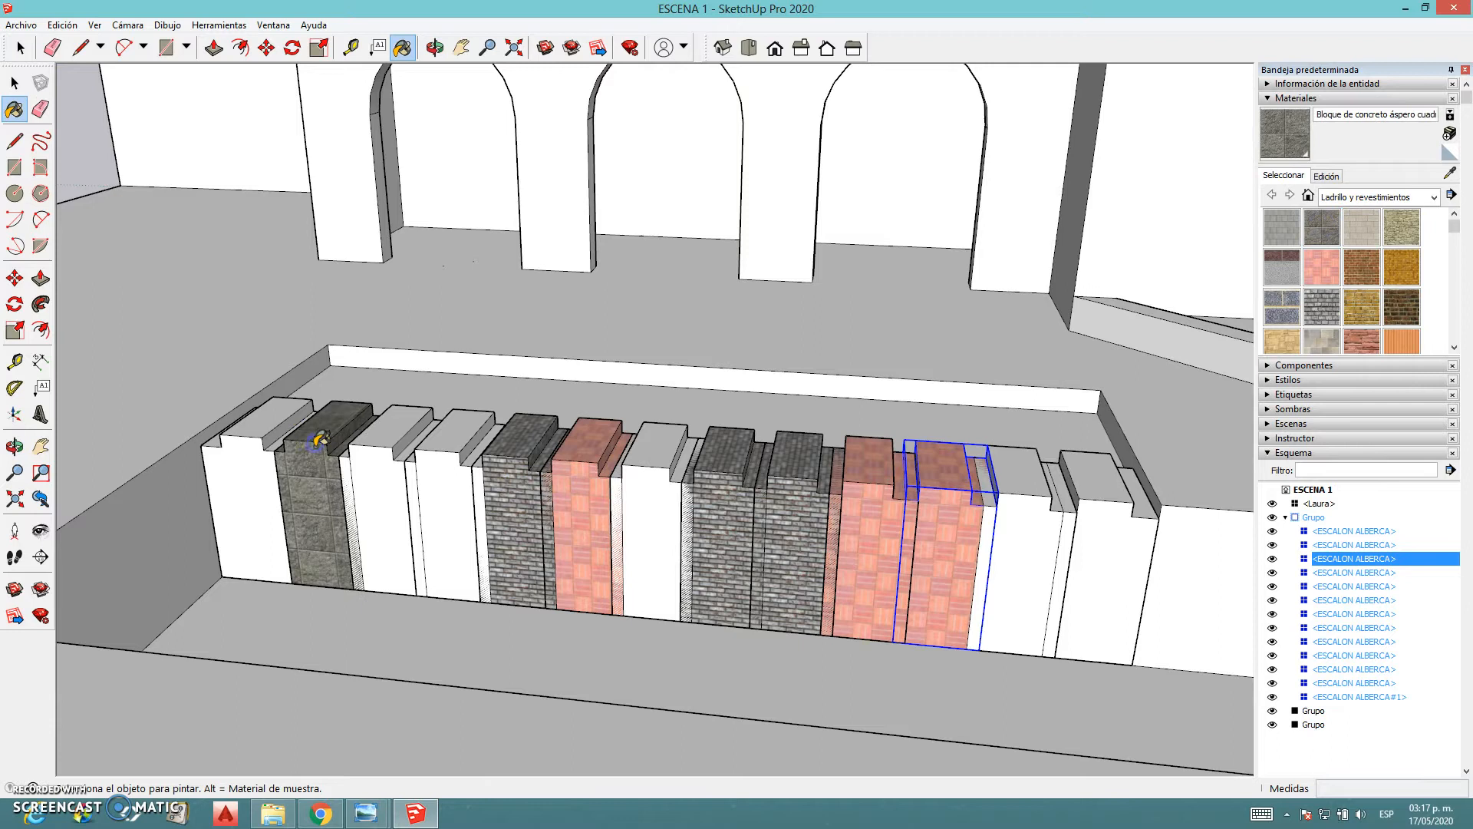
{"action": "left_click", "coordinate": [448, 479]}
{"action": "scroll", "coordinate": [705, 567], "scroll_direction": "down", "scroll_amount": 4}
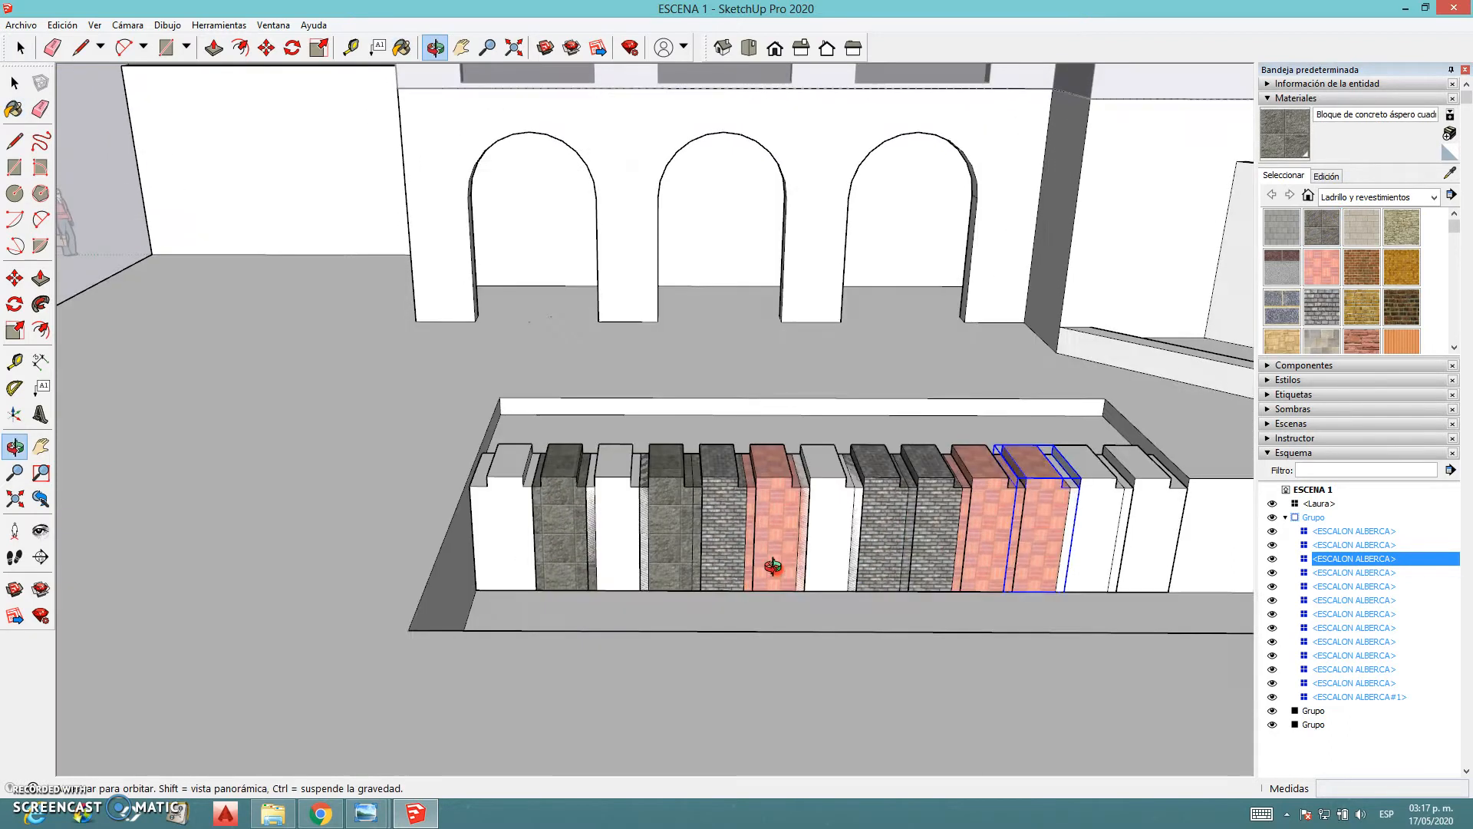
Undo all the material samples painted on the pool blocks
{"action": "key", "text": "ctrl+z"}
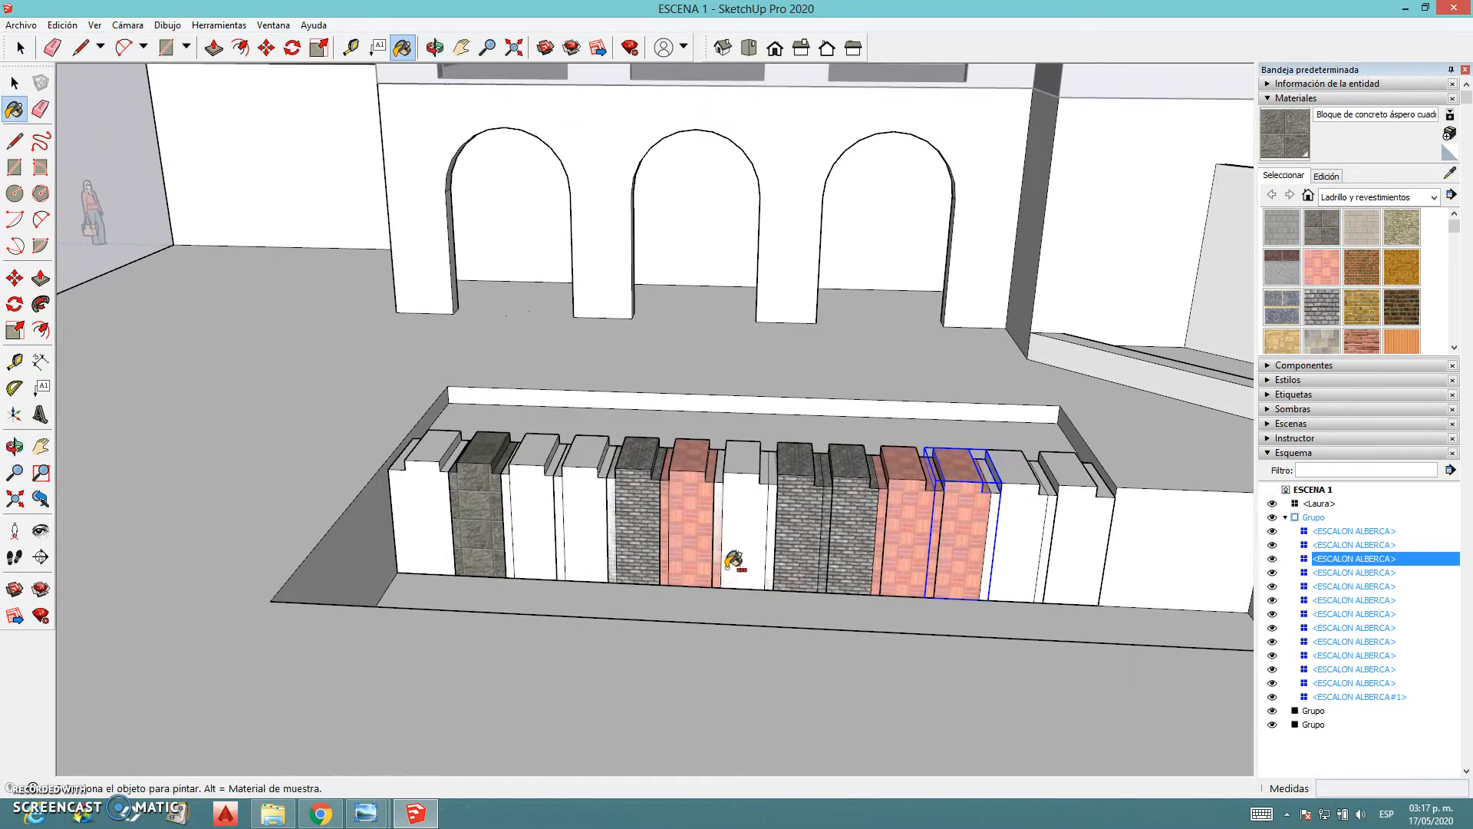
{"action": "key", "text": "ctrl+z"}
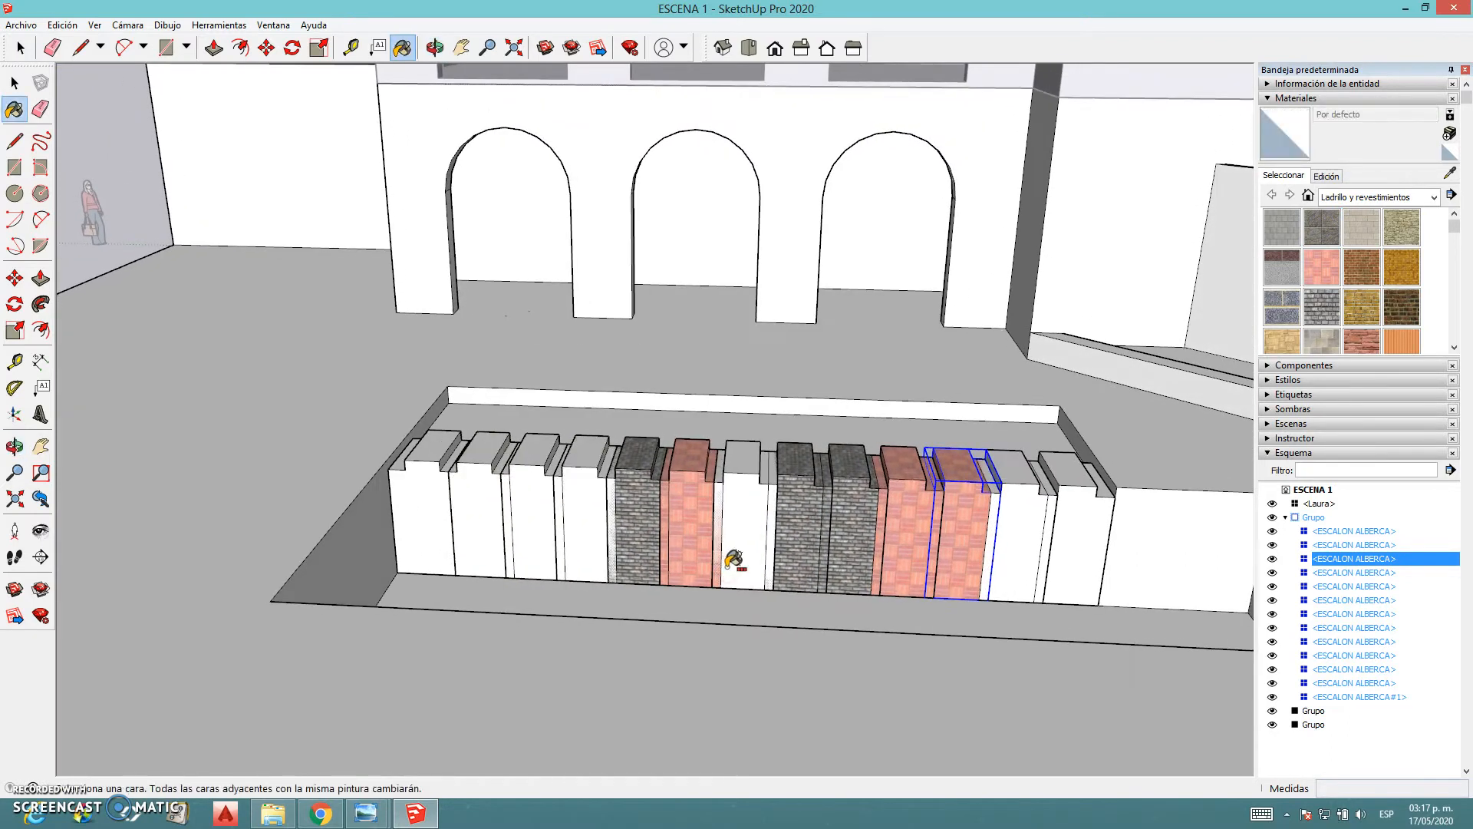
{"action": "key", "text": "ctrl+z"}
{"action": "key", "text": "ctrl+z"}
{"action": "key", "text": "ctrl+z"}
{"action": "key", "text": "ctrl+z"}
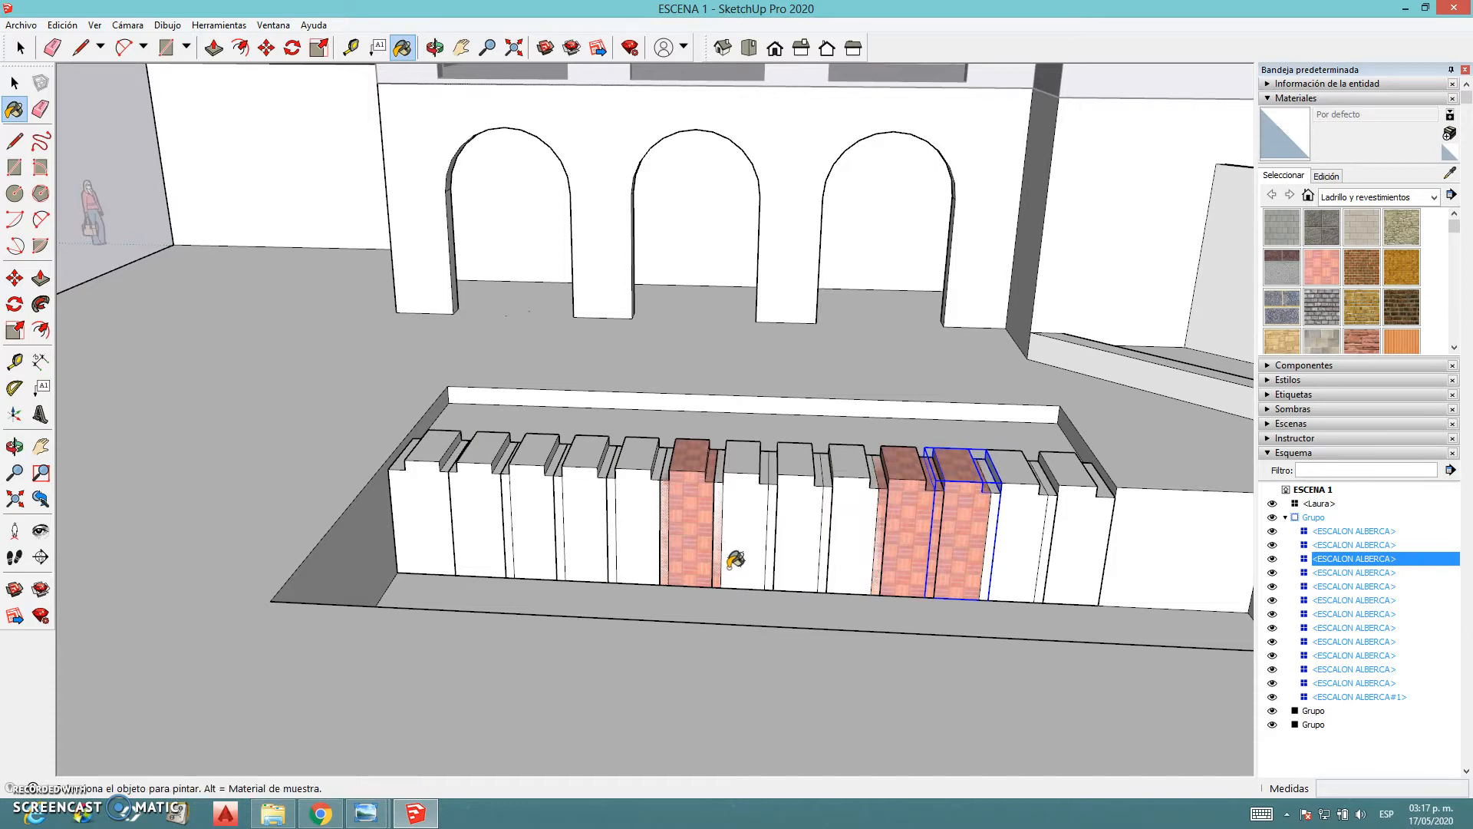
{"action": "key", "text": "ctrl+z"}
{"action": "key", "text": "ctrl+z"}
{"action": "scroll", "coordinate": [959, 414], "scroll_direction": "up", "scroll_amount": 5}
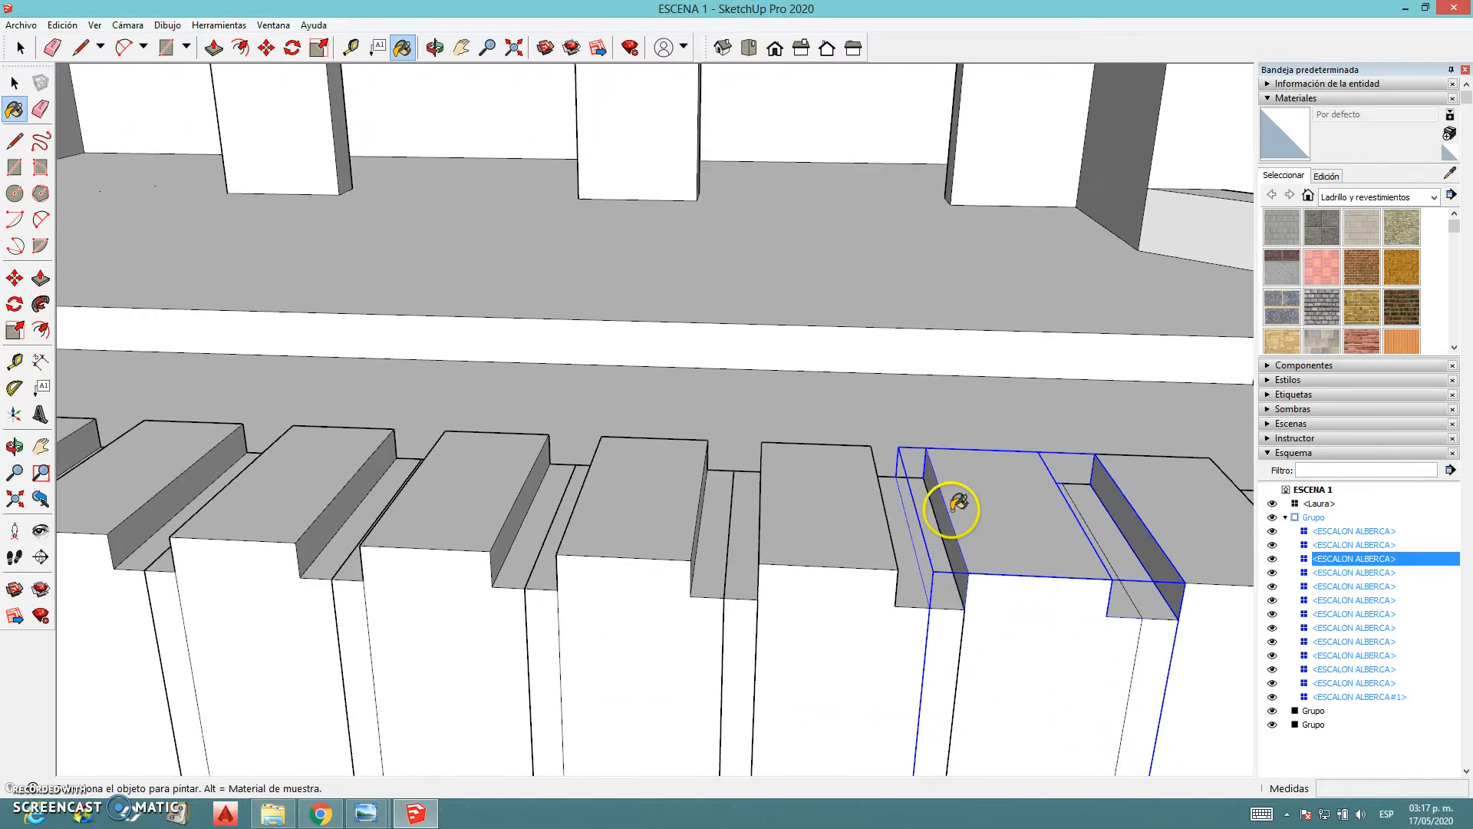
{"action": "scroll", "coordinate": [952, 506], "scroll_direction": "down", "scroll_amount": 5}
{"action": "key", "text": "space"}
{"action": "left_click", "coordinate": [828, 454]}
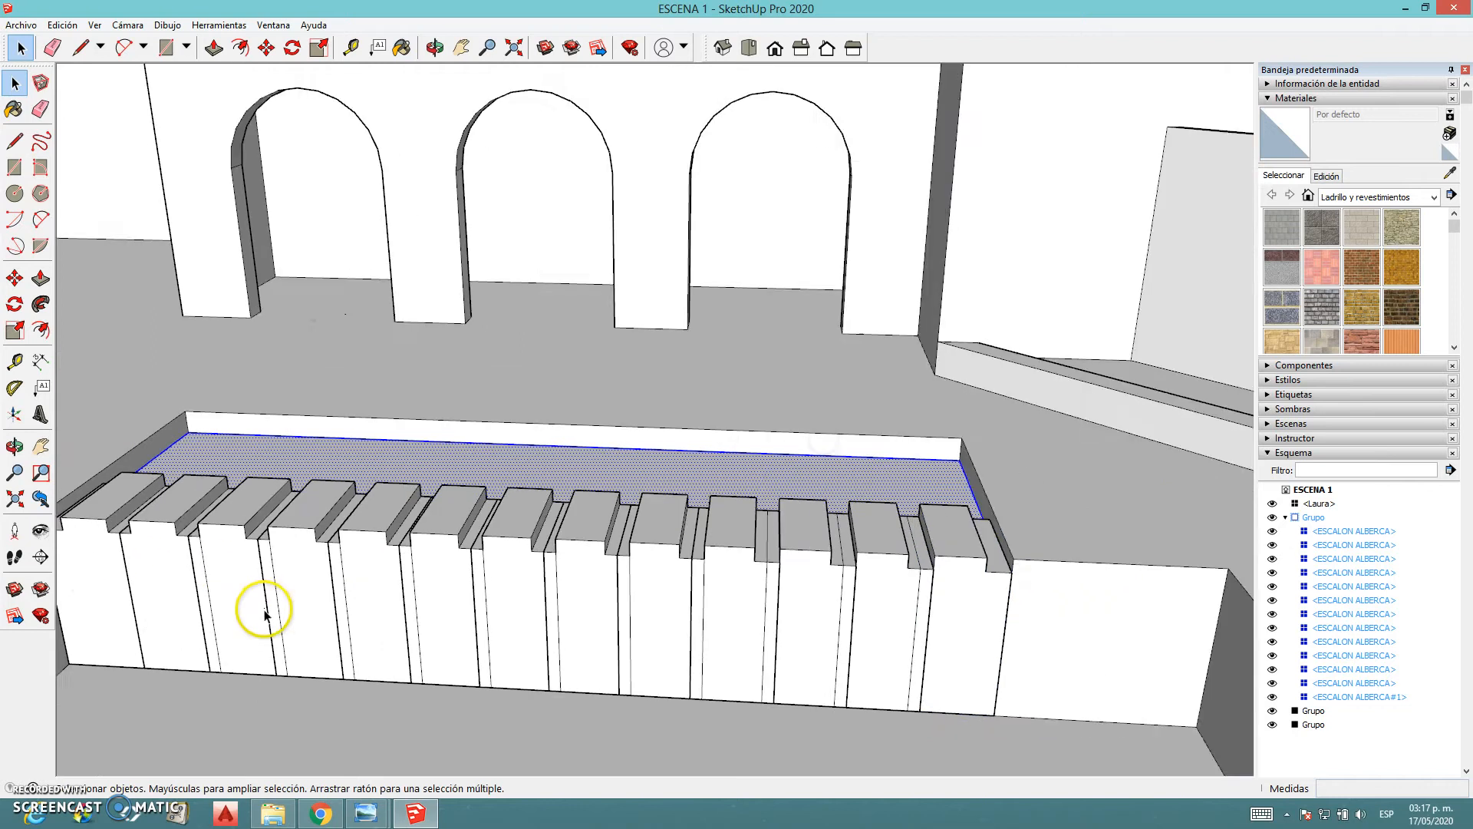
{"action": "scroll", "coordinate": [264, 614], "scroll_direction": "down", "scroll_amount": 3}
{"action": "middle_click_drag", "start_coordinate": [264, 614], "coordinate": [356, 521]}
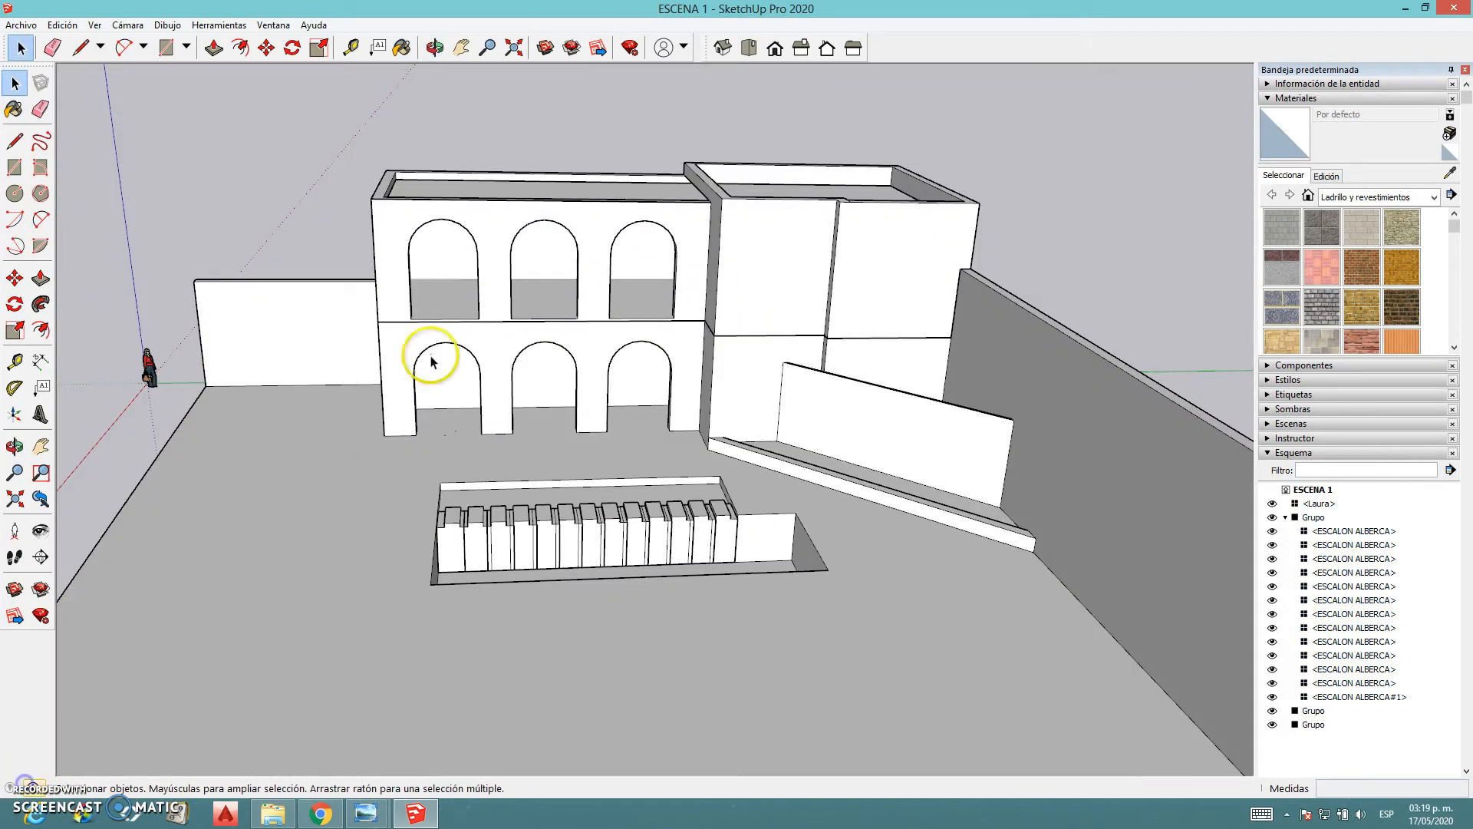
Frame a low perspective view of the arched facade, ramp and pool and add it as a scene
{"action": "middle_click_drag", "start_coordinate": [268, 453], "coordinate": [285, 499]}
{"action": "scroll", "coordinate": [483, 430], "scroll_direction": "up", "scroll_amount": 2}
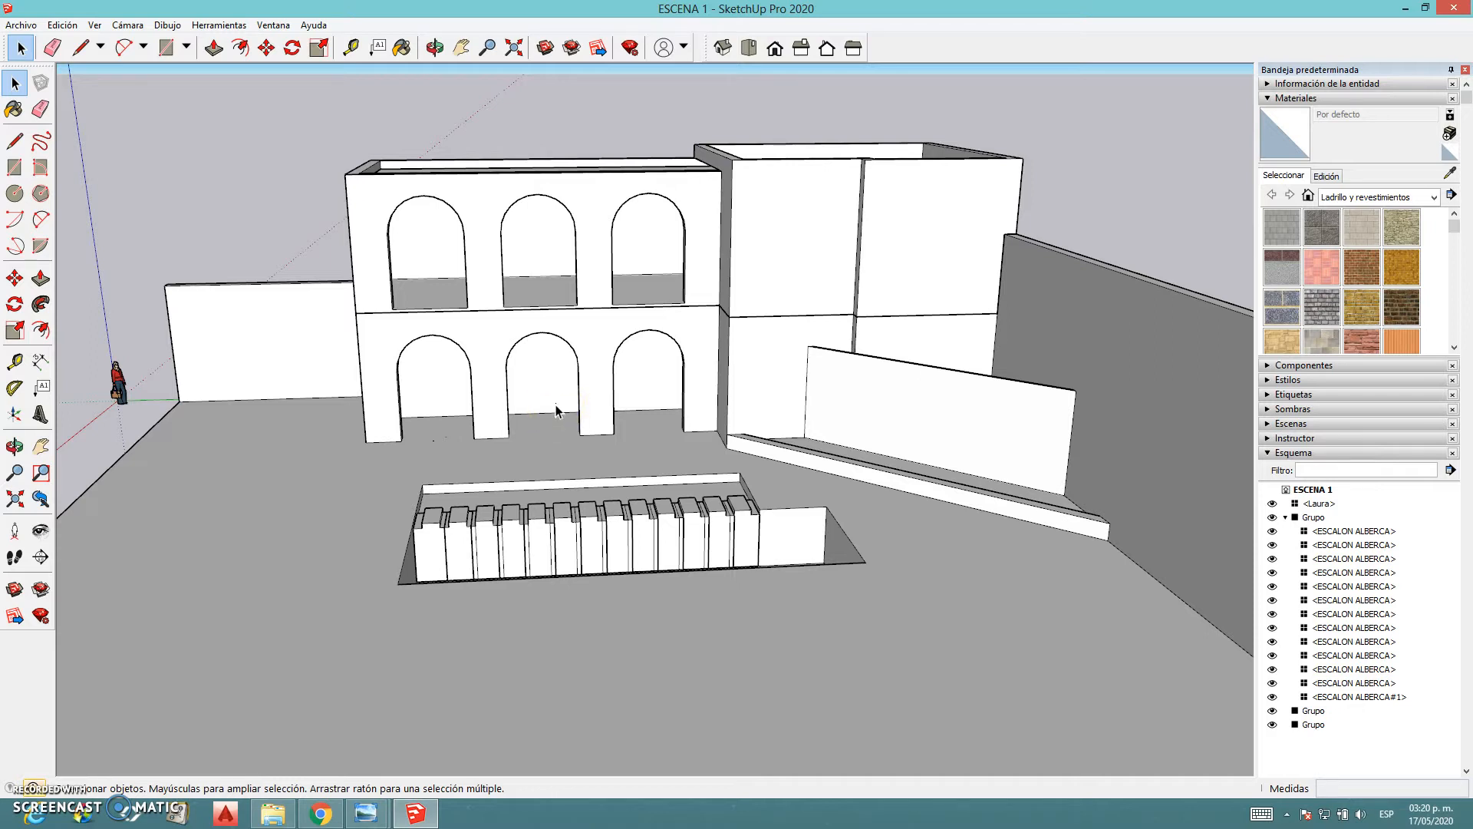
{"action": "middle_click_drag", "start_coordinate": [520, 464], "coordinate": [672, 459]}
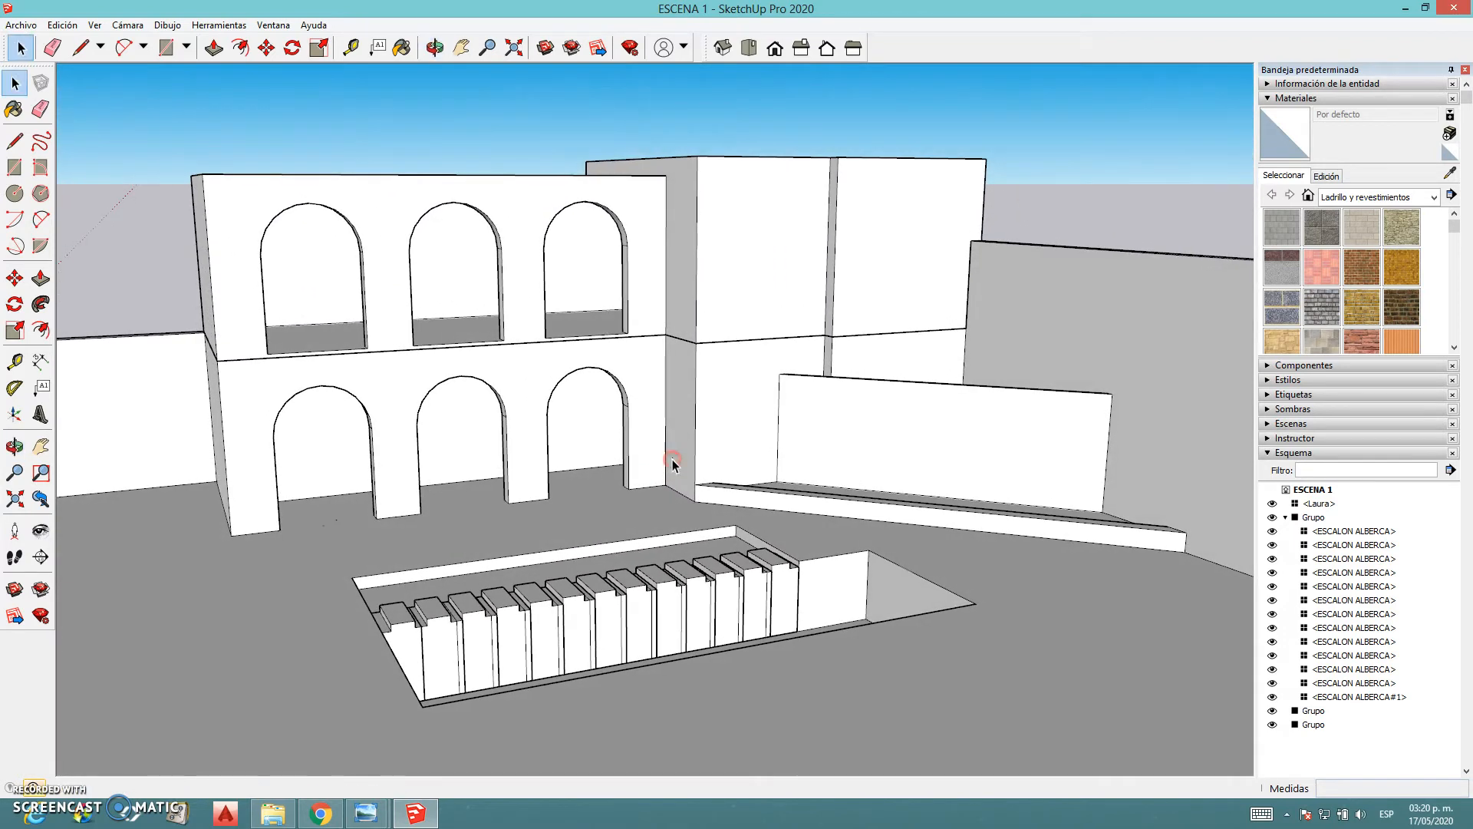
{"action": "left_click", "coordinate": [94, 25]}
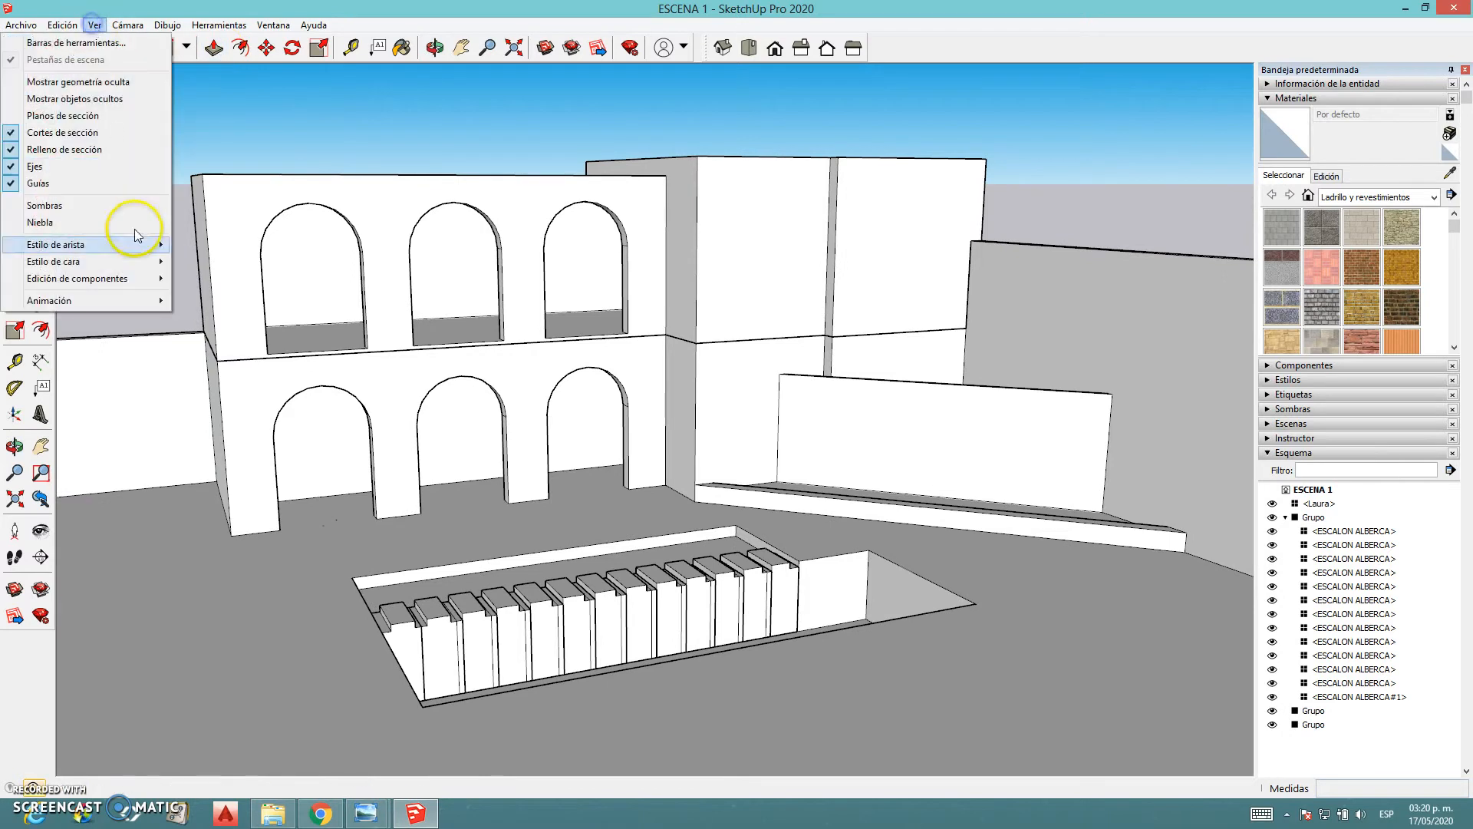
{"action": "mouse_move", "coordinate": [112, 309]}
{"action": "left_click", "coordinate": [167, 303]}
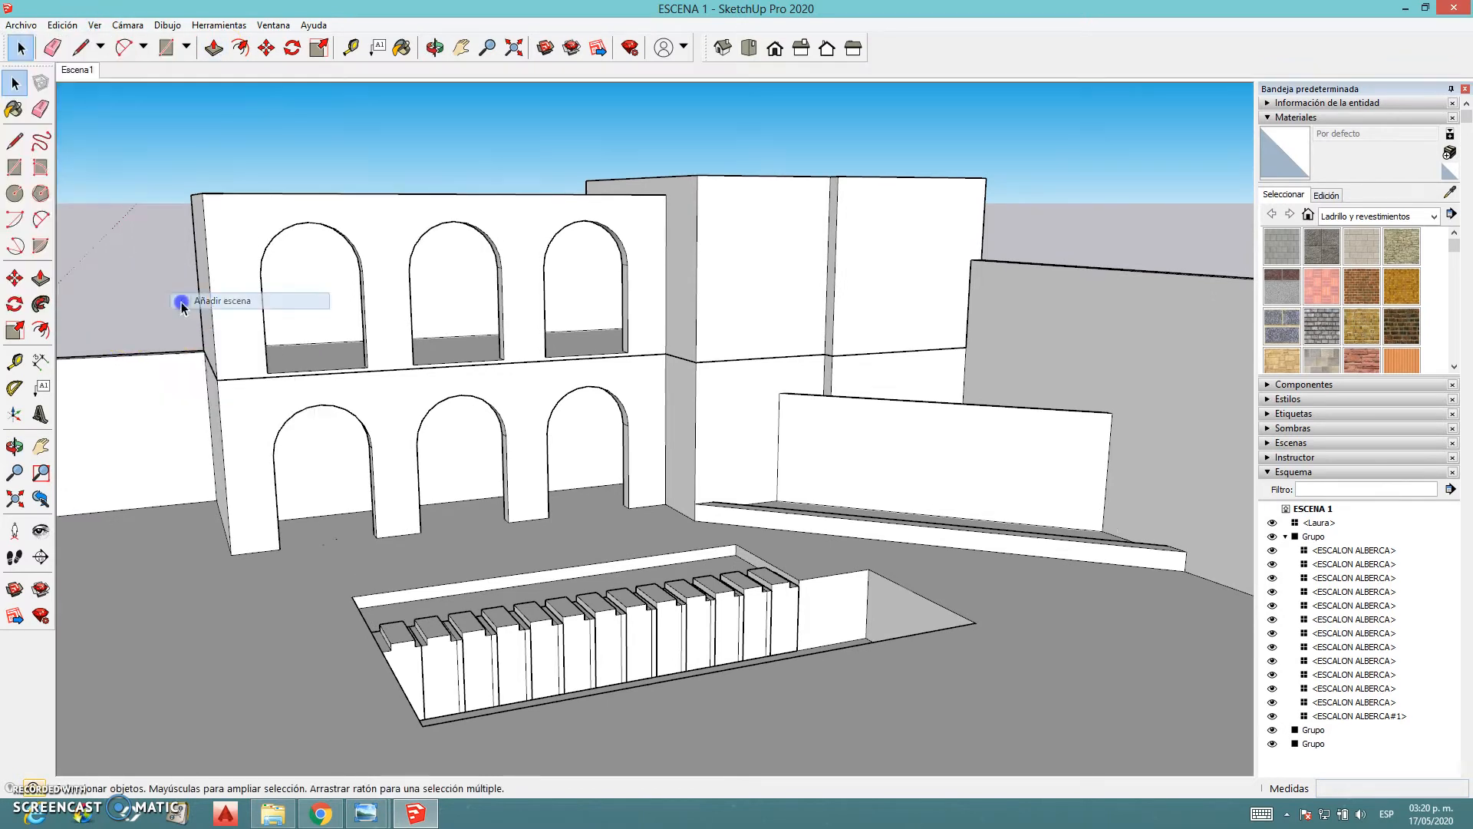
Test the saved scene by pulling the view far back and recalling the scene
{"action": "scroll", "coordinate": [392, 532], "scroll_direction": "down", "scroll_amount": 5}
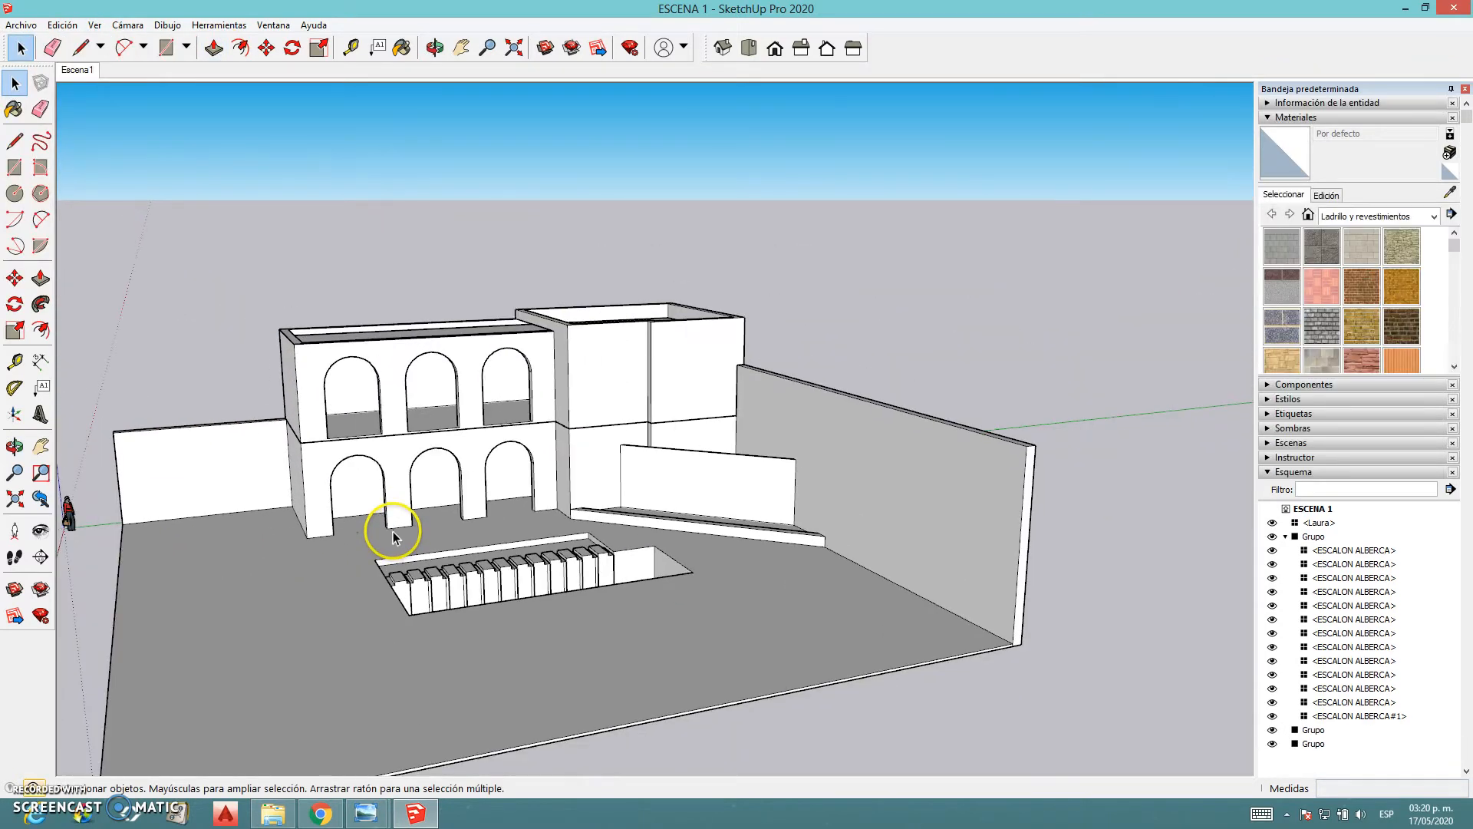
{"action": "scroll", "coordinate": [393, 531], "scroll_direction": "down", "scroll_amount": 5}
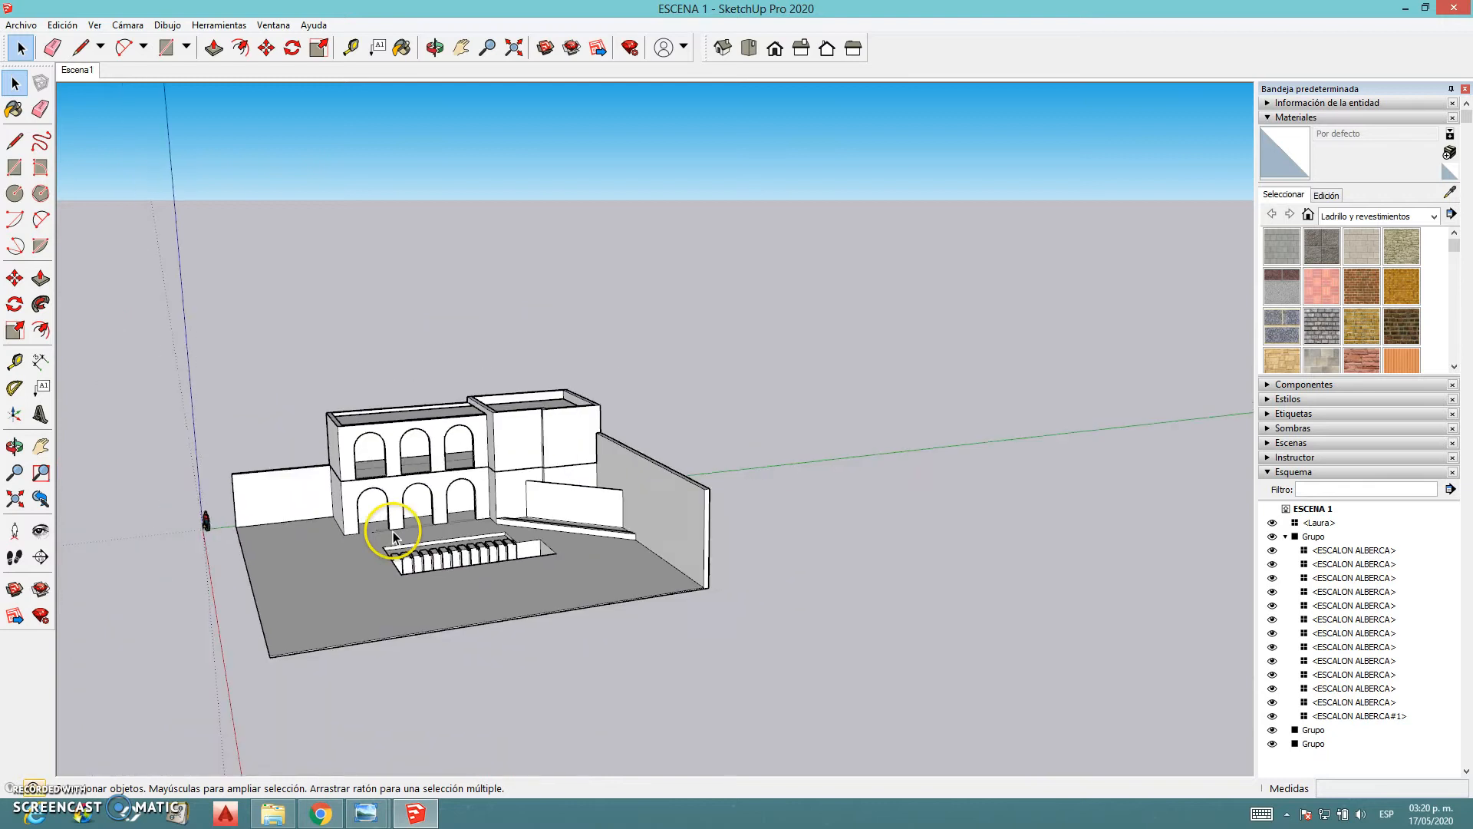
{"action": "left_click", "coordinate": [85, 74]}
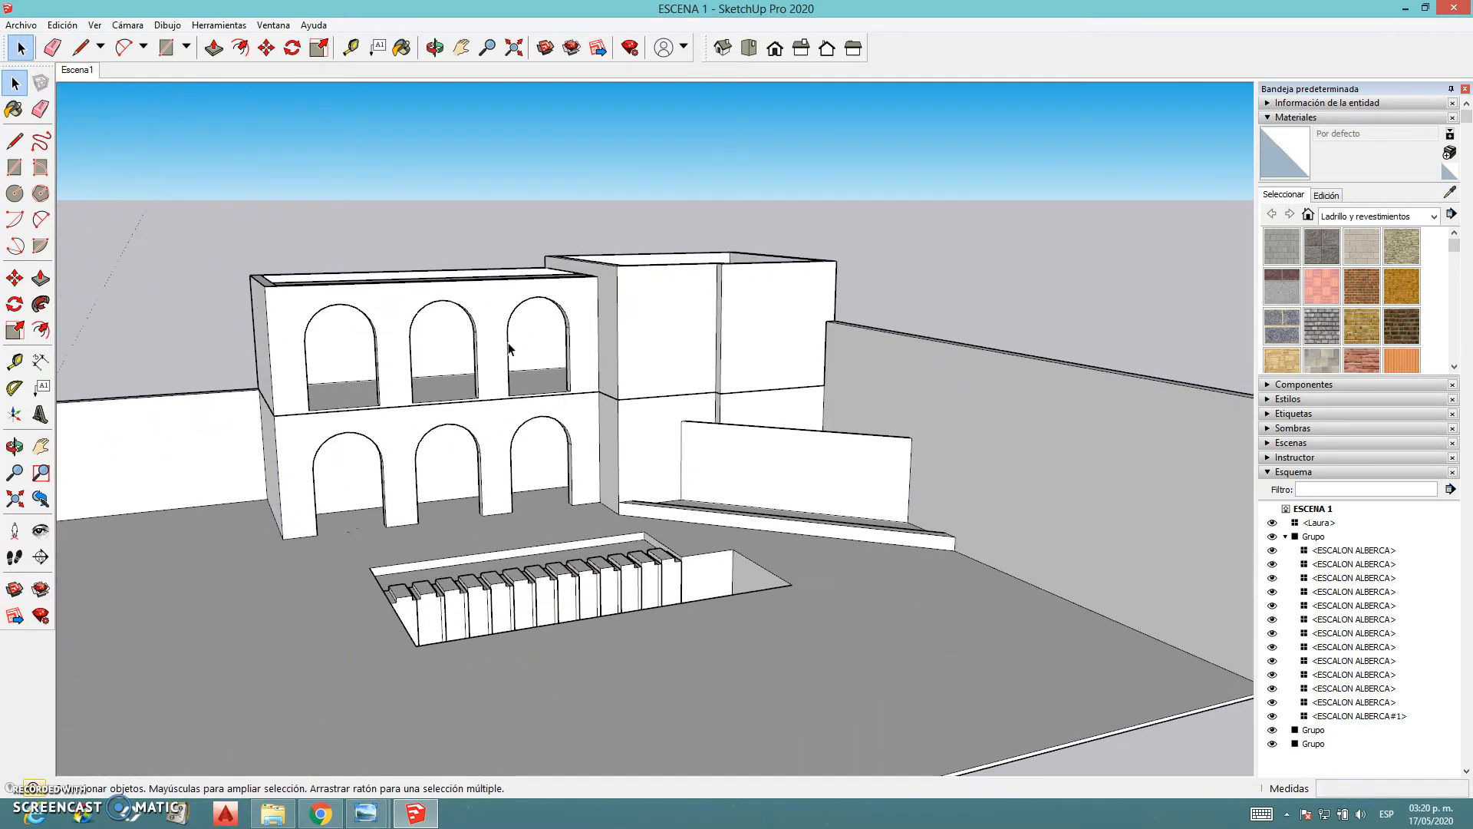
Add a top view of the whole model as a second scene and recall both scenes to compare them
{"action": "scroll", "coordinate": [591, 491], "scroll_direction": "down", "scroll_amount": 5}
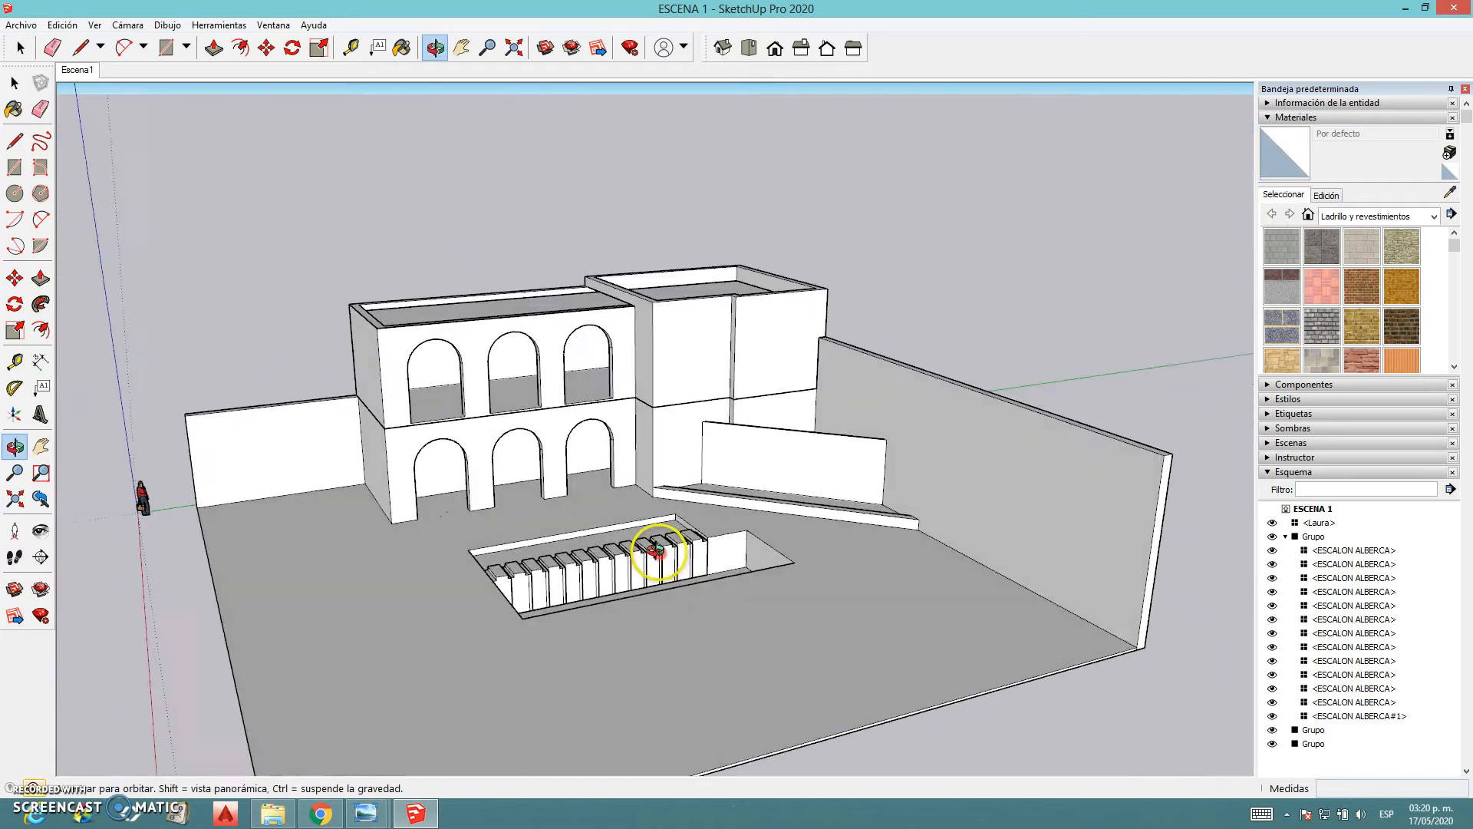
{"action": "left_click", "coordinate": [747, 49]}
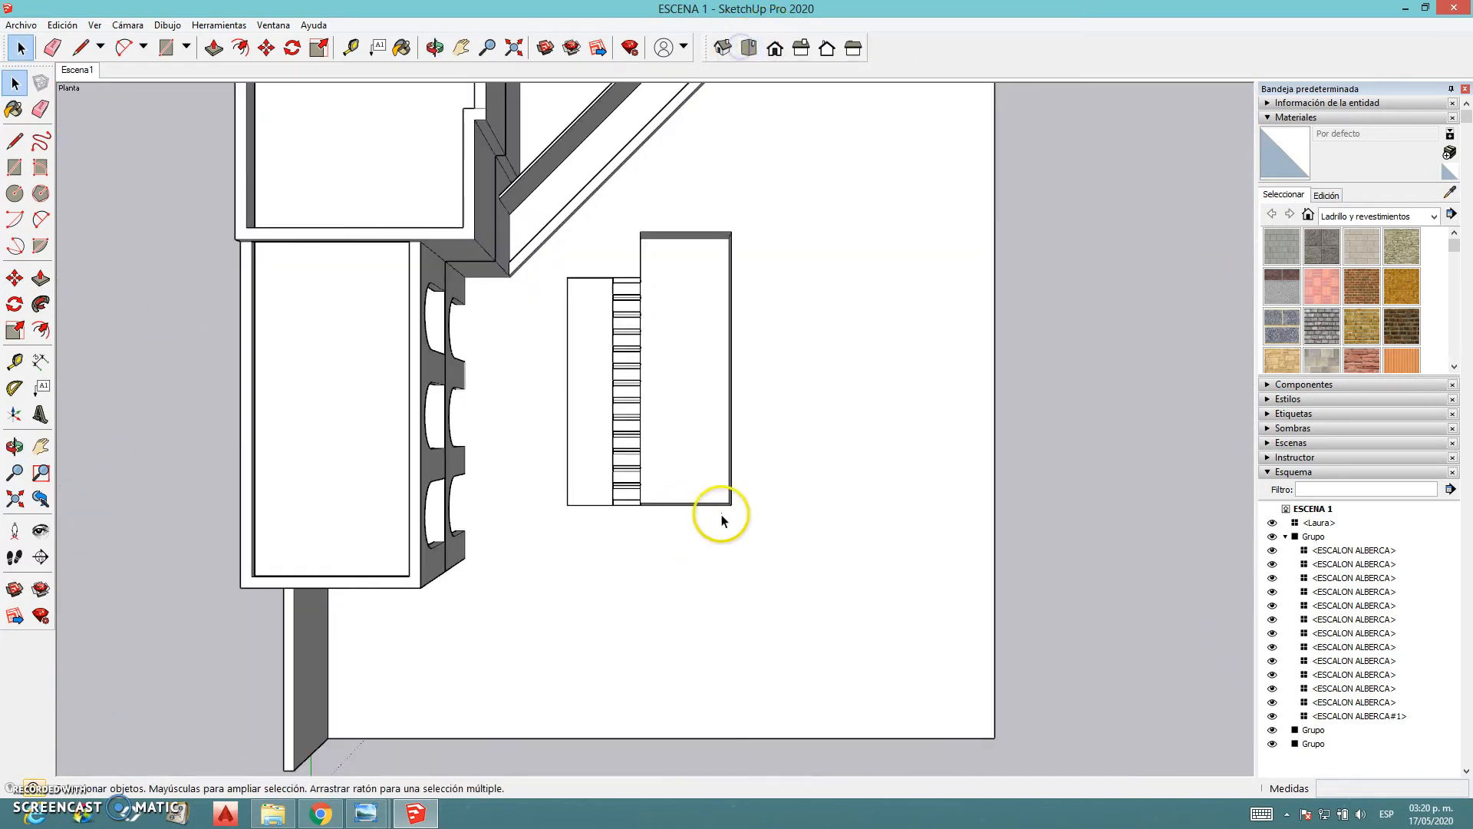
{"action": "scroll", "coordinate": [717, 514], "scroll_direction": "down", "scroll_amount": 3}
{"action": "scroll", "coordinate": [718, 511], "scroll_direction": "up", "scroll_amount": 3}
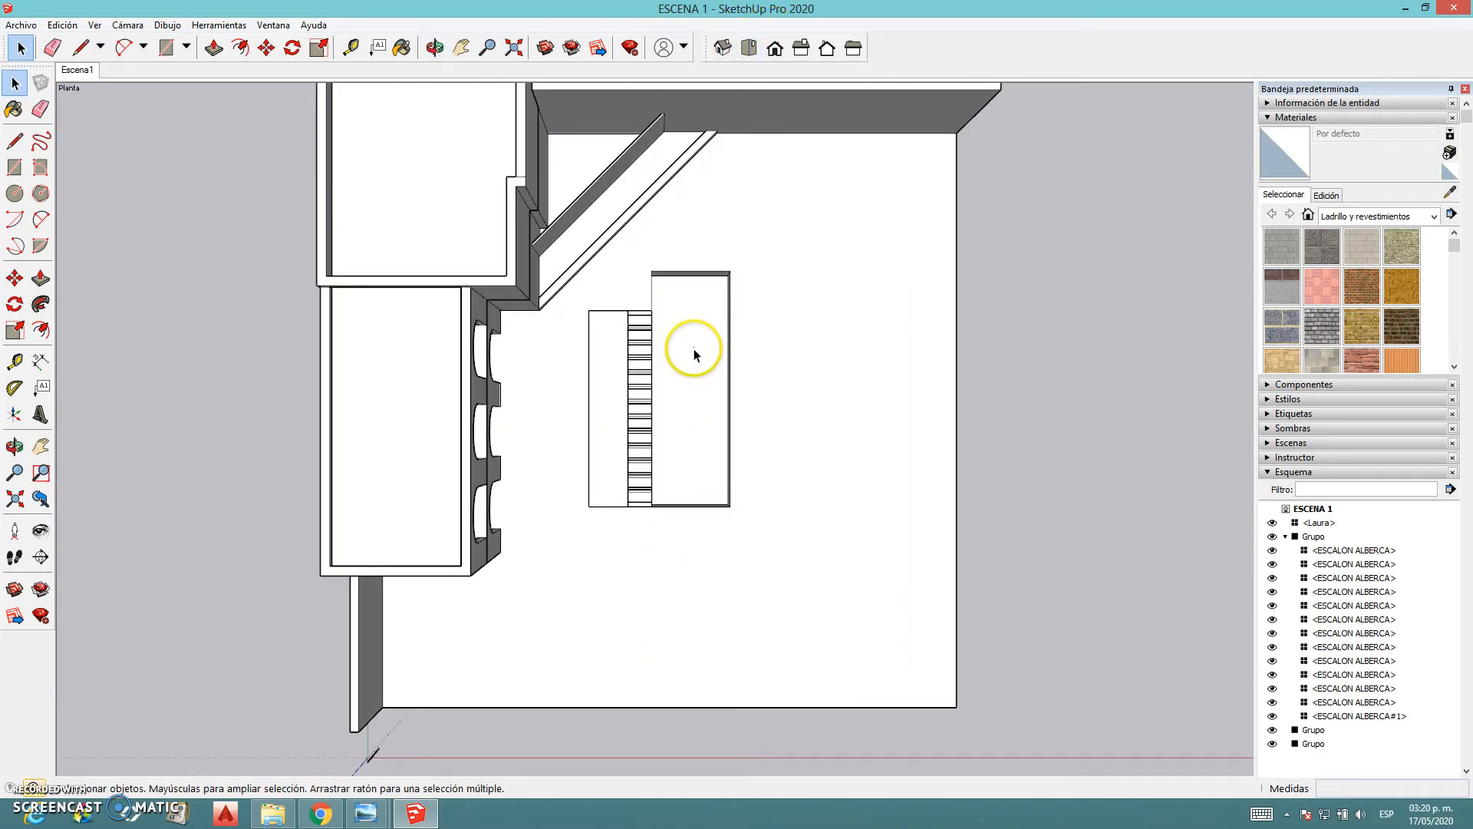
{"action": "left_click", "coordinate": [18, 500]}
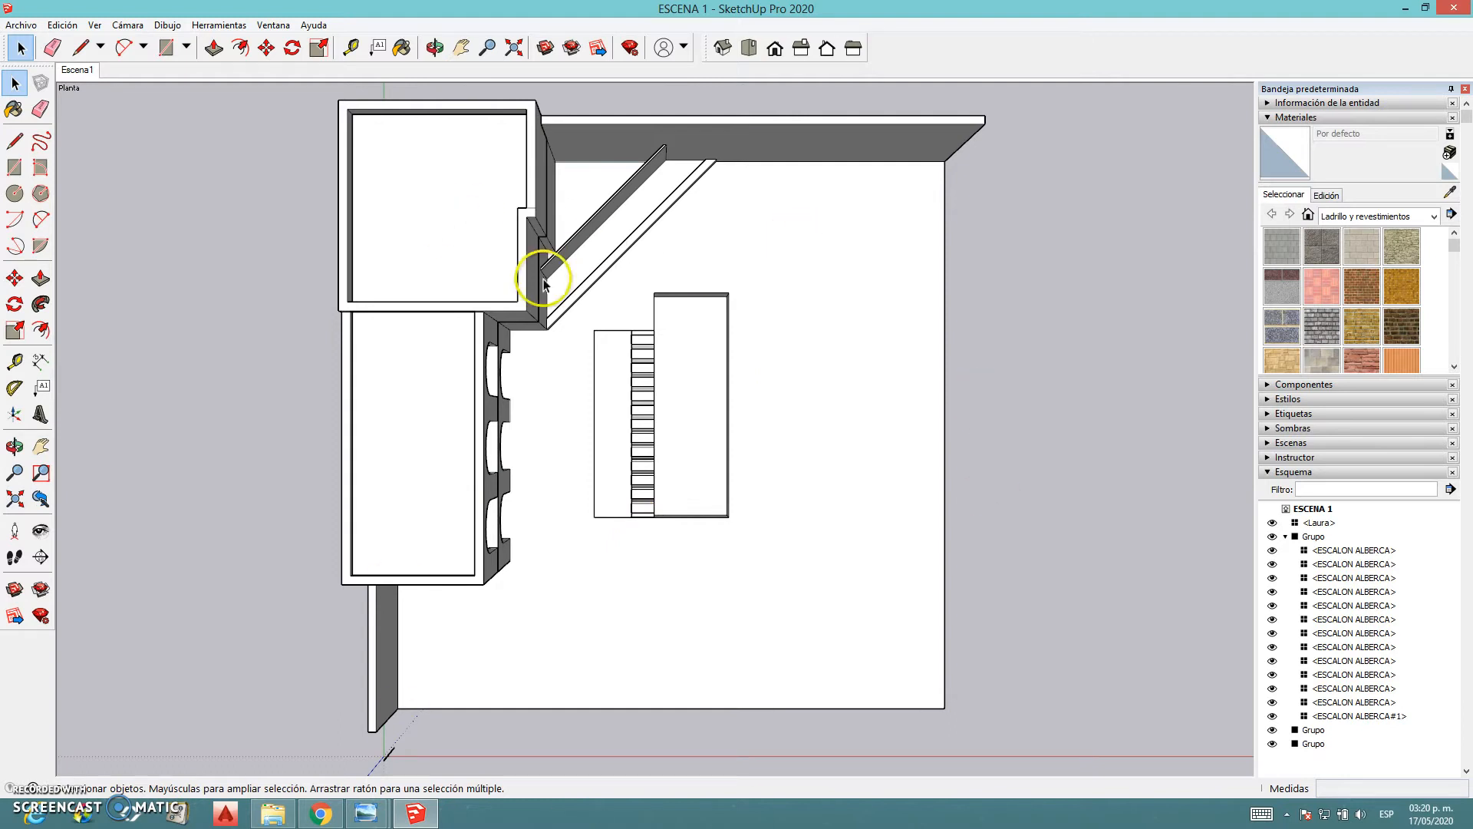
{"action": "left_click", "coordinate": [13, 27]}
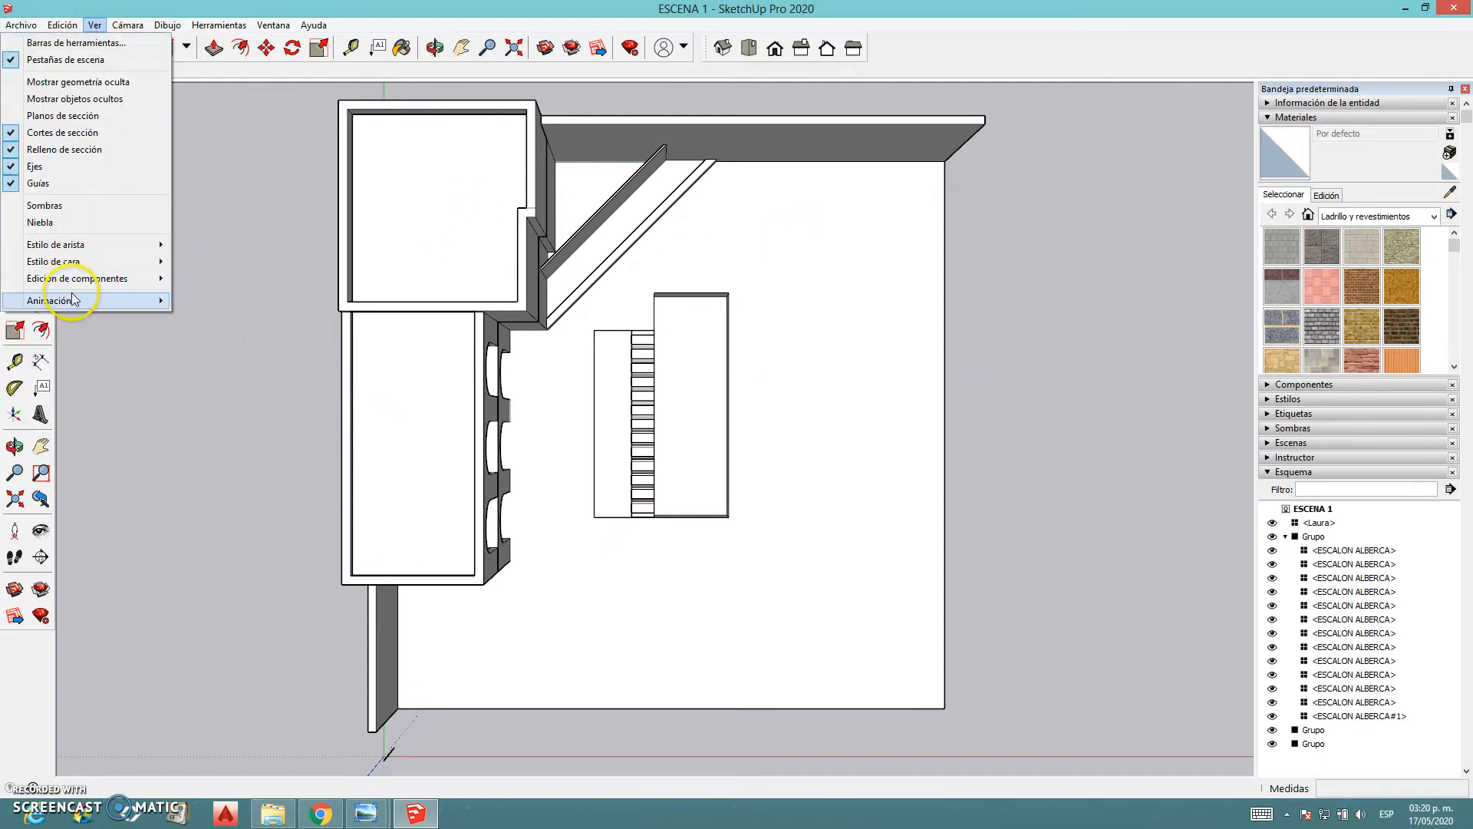
{"action": "mouse_move", "coordinate": [72, 300]}
{"action": "left_click", "coordinate": [222, 301]}
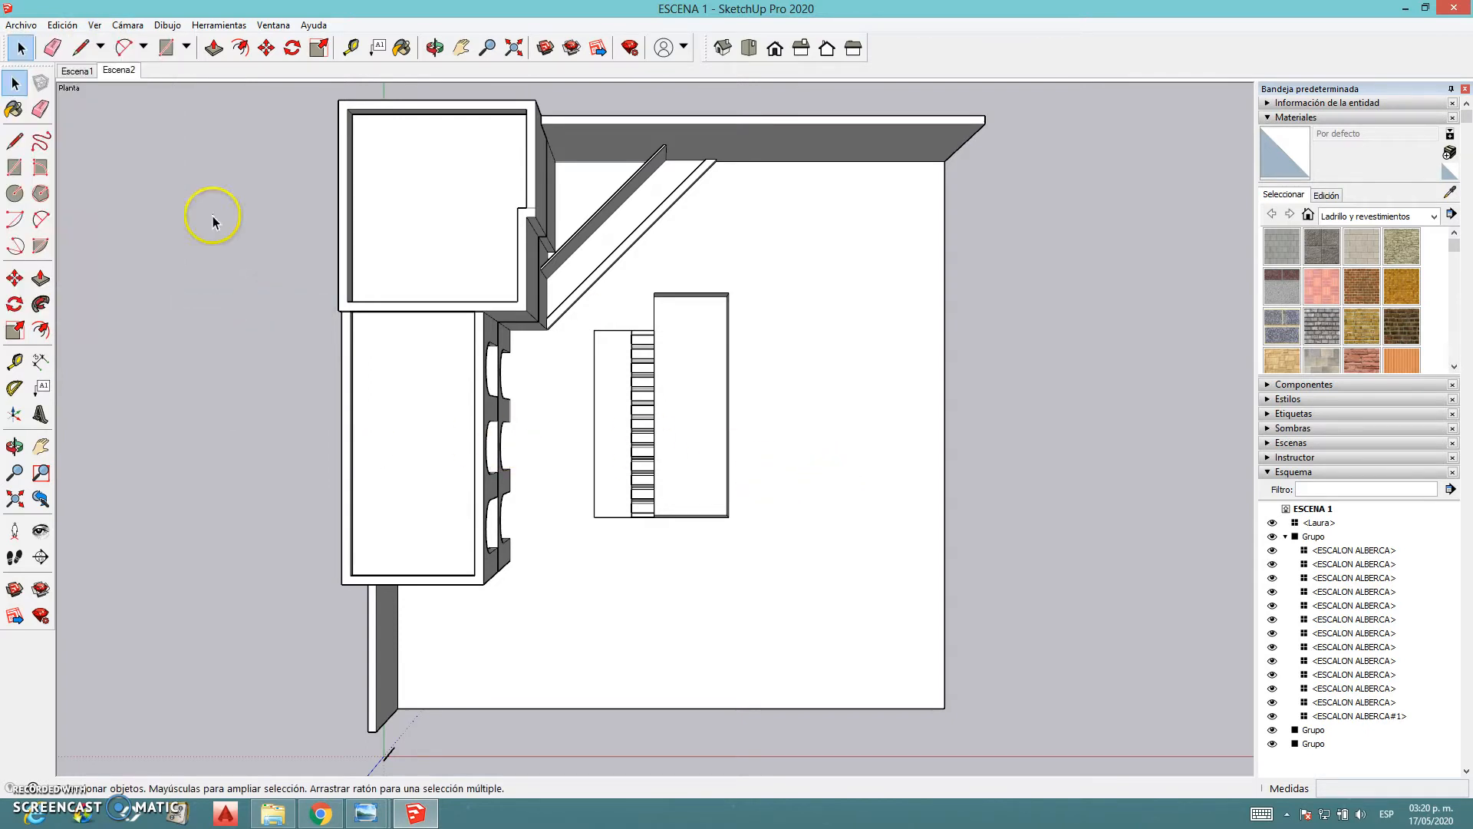
{"action": "left_click", "coordinate": [79, 76]}
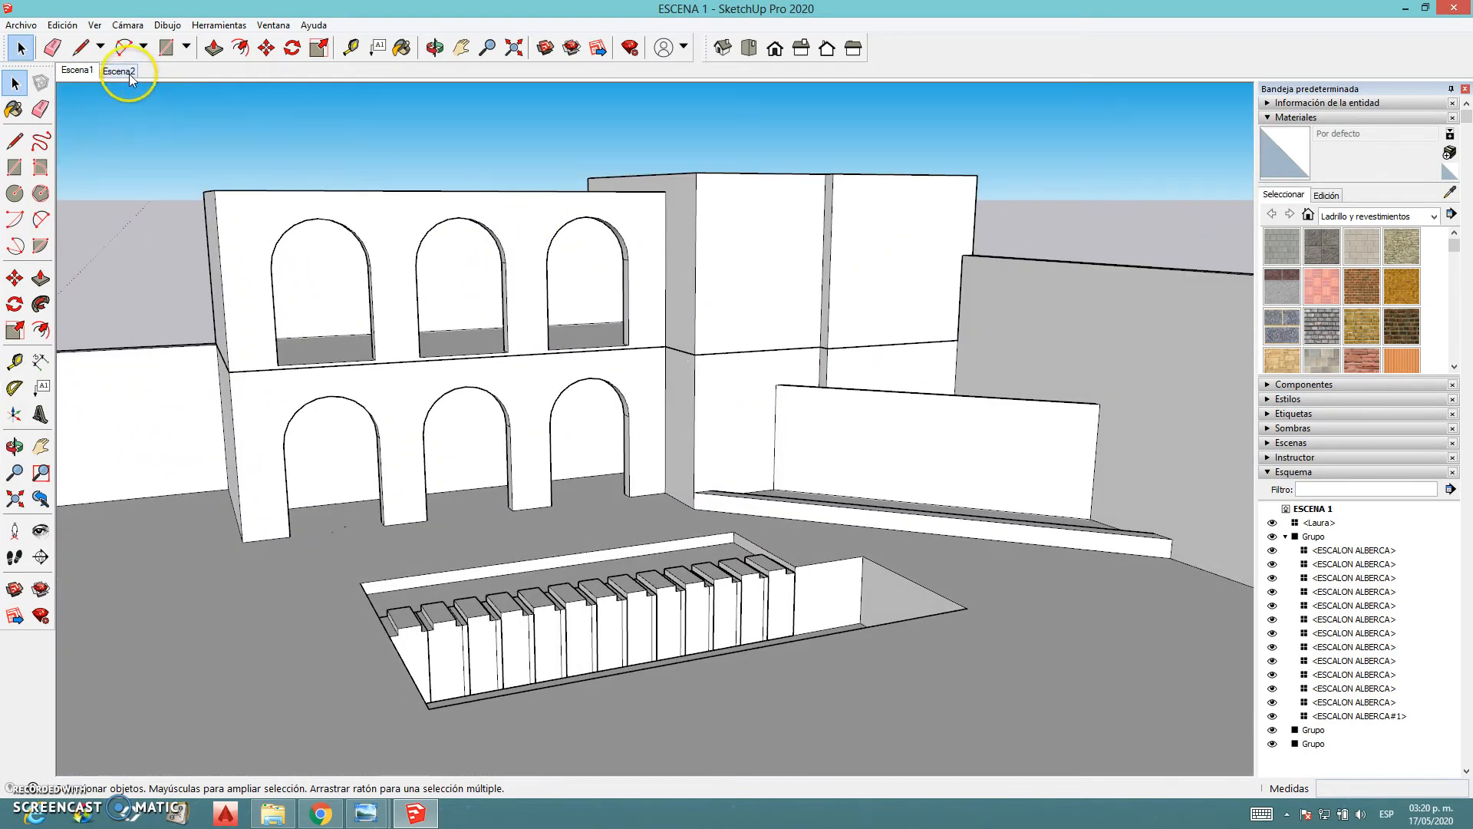
{"action": "left_click", "coordinate": [130, 75]}
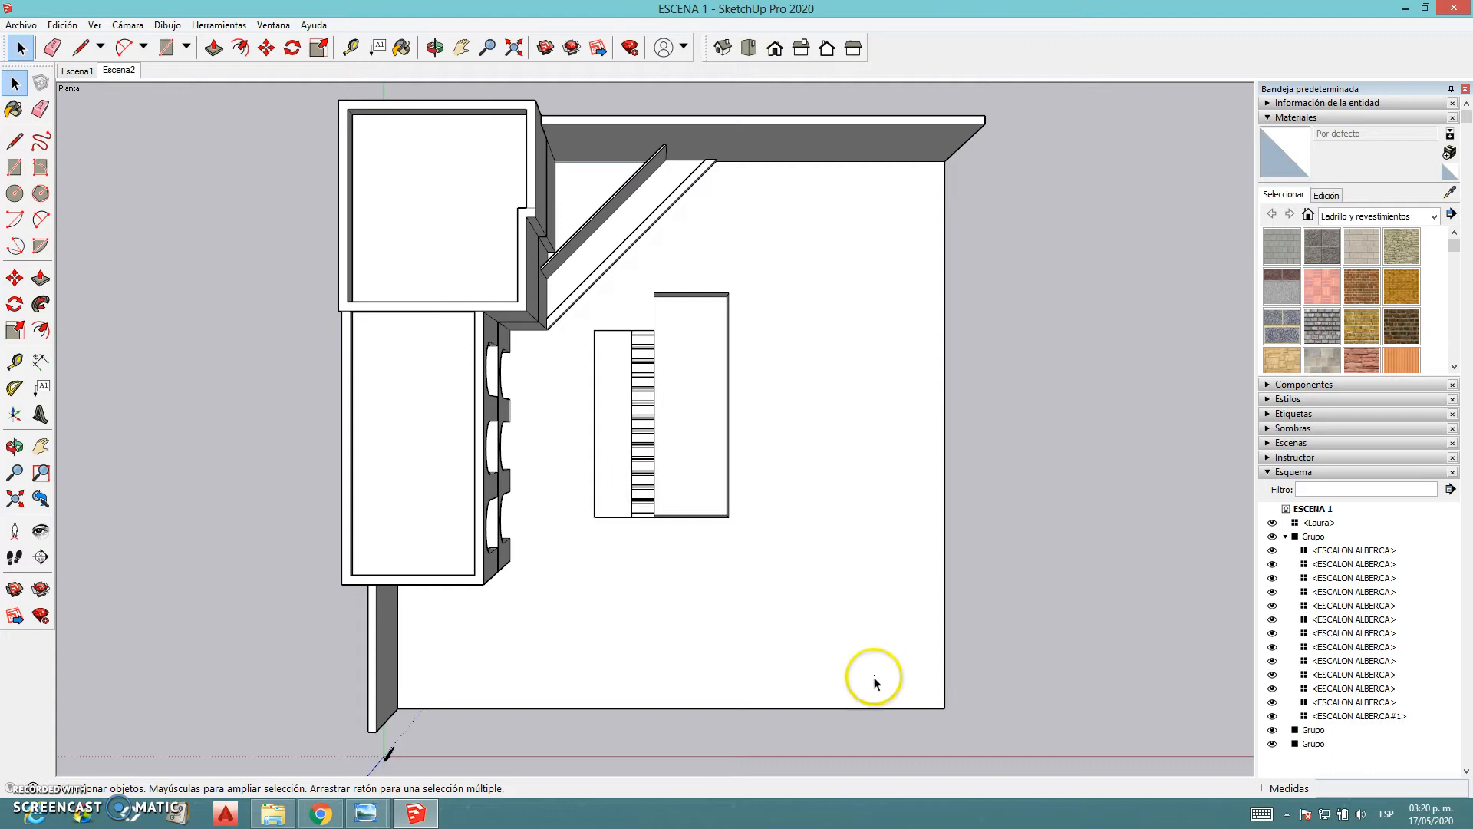
Review the model from a raised perspective and from the standard front, right, back and left views
{"action": "key", "text": "o"}
{"action": "left_click_drag", "start_coordinate": [763, 611], "coordinate": [279, 421]}
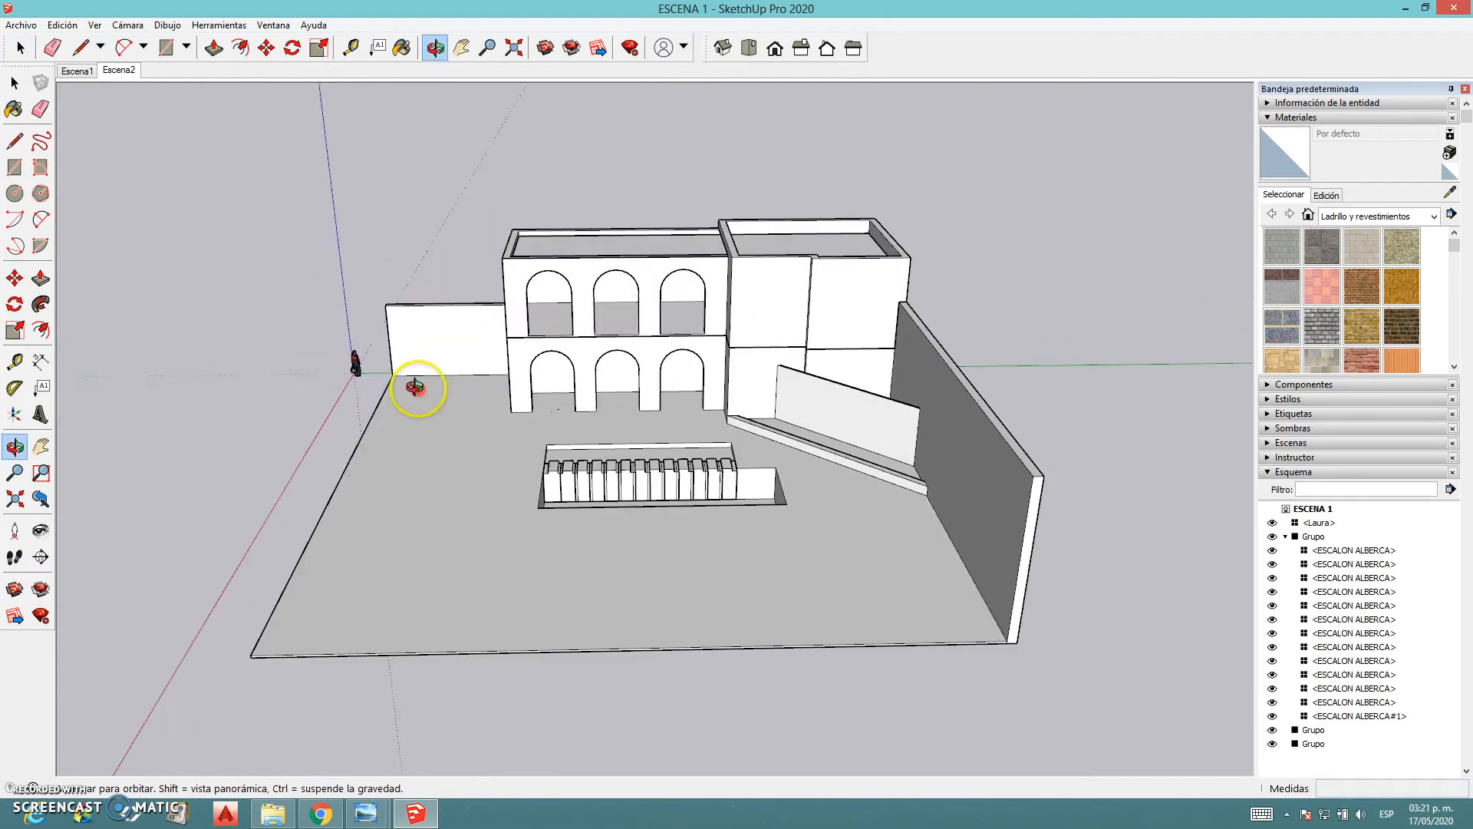
{"action": "left_click_drag", "start_coordinate": [414, 387], "coordinate": [471, 329]}
{"action": "key", "text": "space"}
{"action": "left_click", "coordinate": [480, 421]}
{"action": "left_click", "coordinate": [775, 47]}
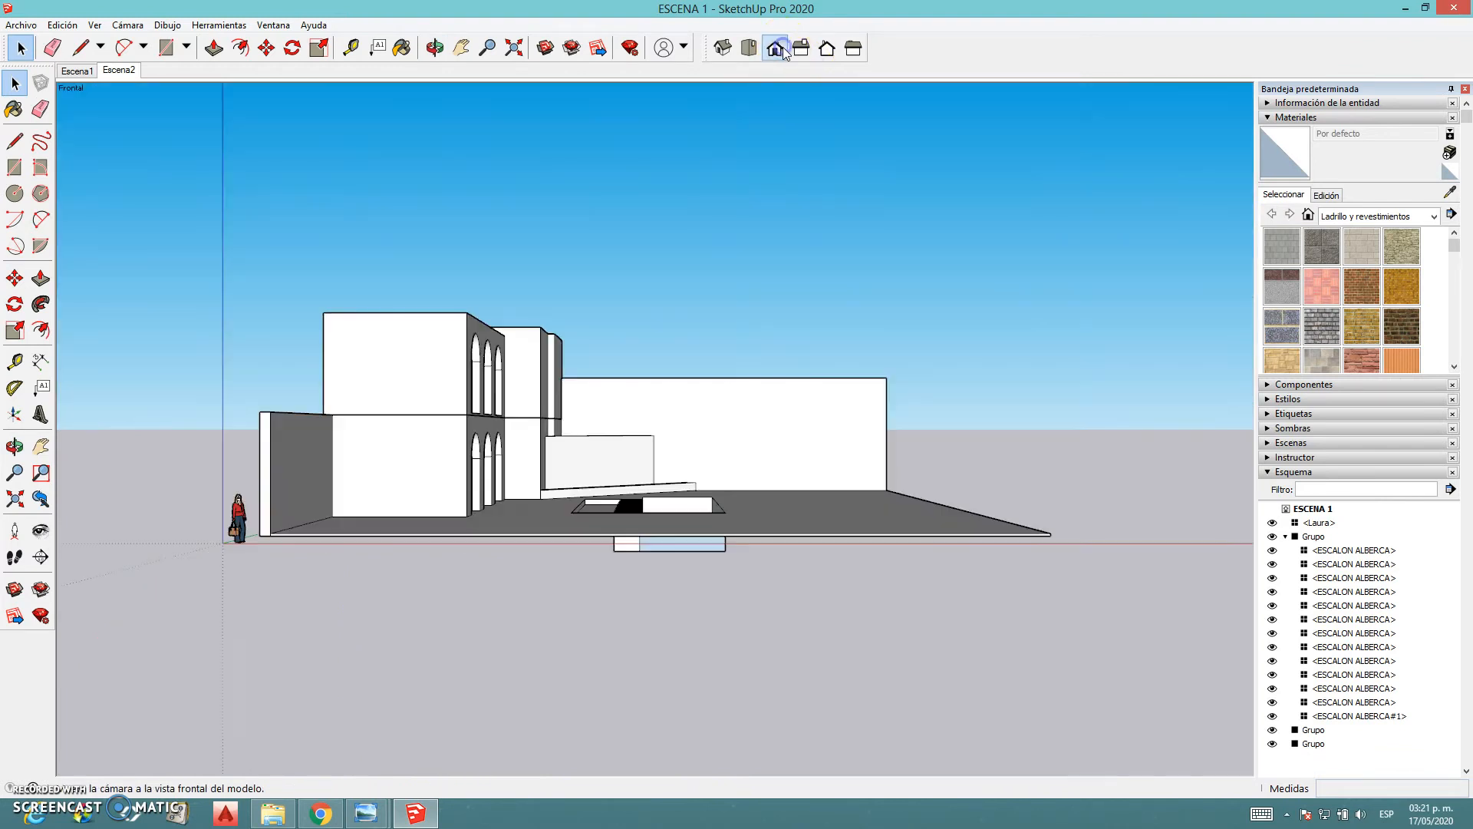
{"action": "left_click", "coordinate": [802, 48]}
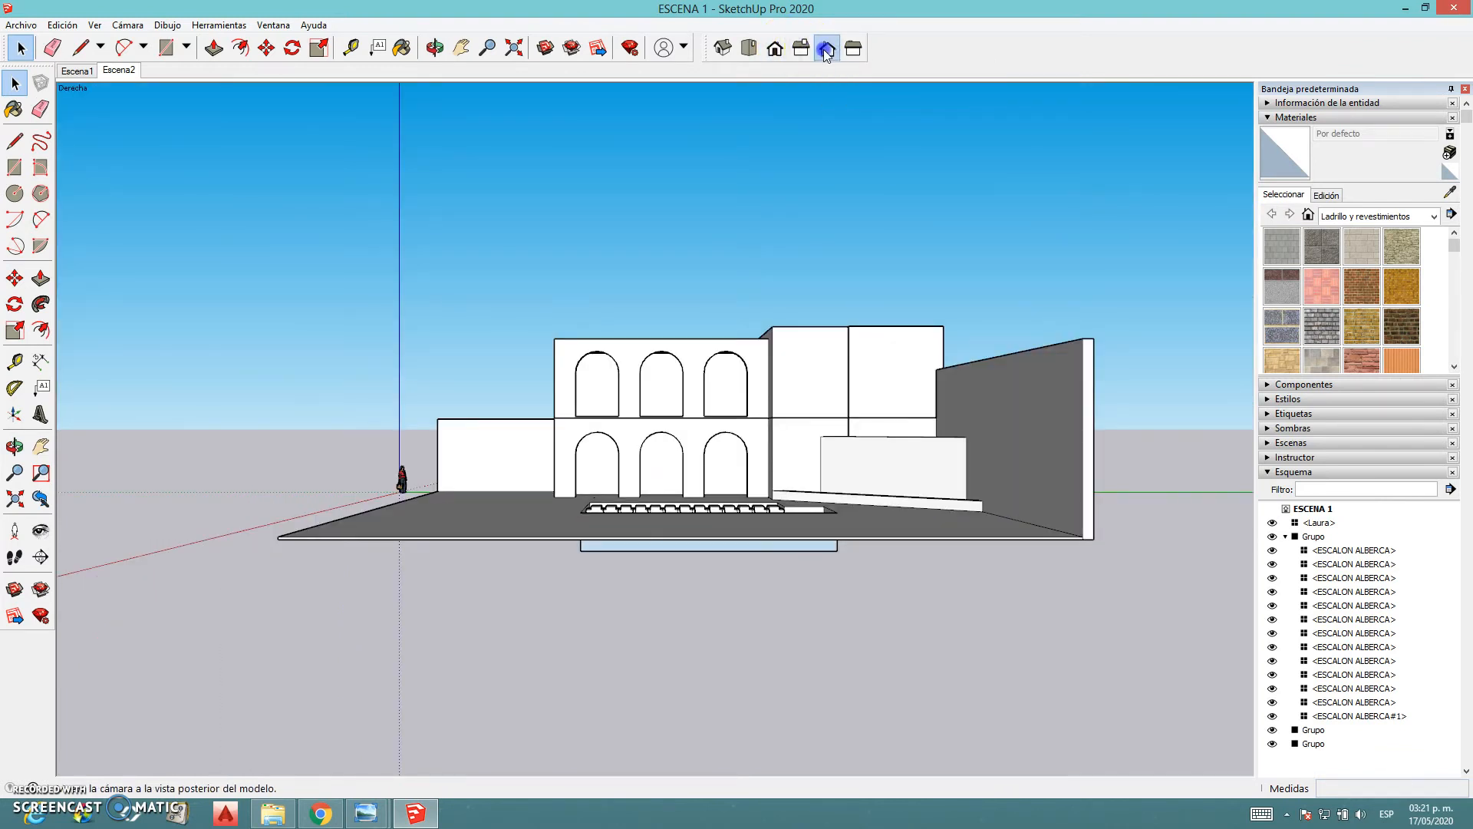
{"action": "left_click", "coordinate": [824, 49]}
{"action": "left_click", "coordinate": [853, 49]}
{"action": "left_click", "coordinate": [775, 50]}
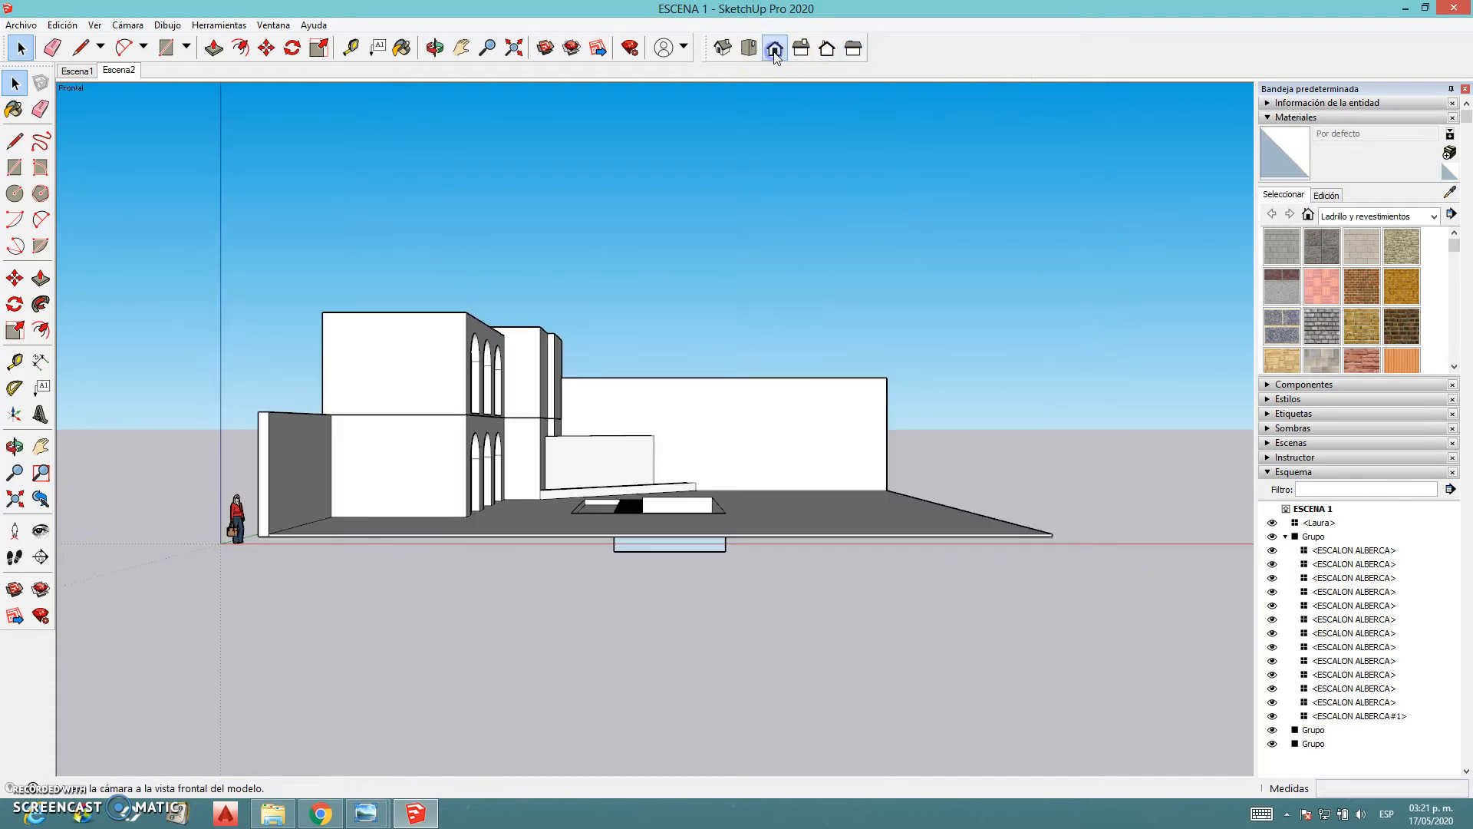
Frame the right-side view closely on the arched facade and pool, and update the second scene with it
{"action": "left_click", "coordinate": [803, 51]}
{"action": "left_click", "coordinate": [766, 703]}
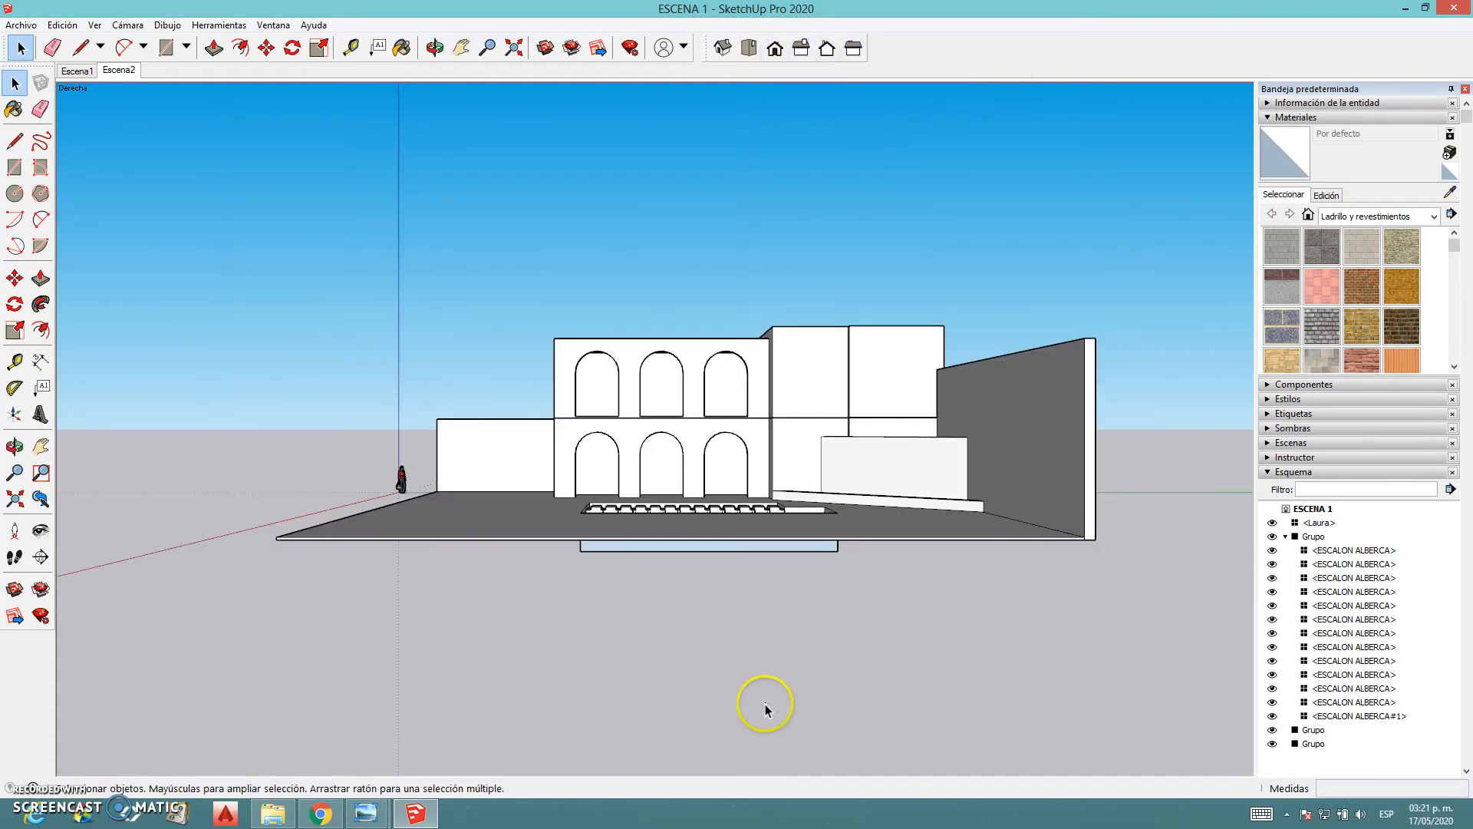
{"action": "scroll", "coordinate": [671, 401], "scroll_direction": "up", "scroll_amount": 4}
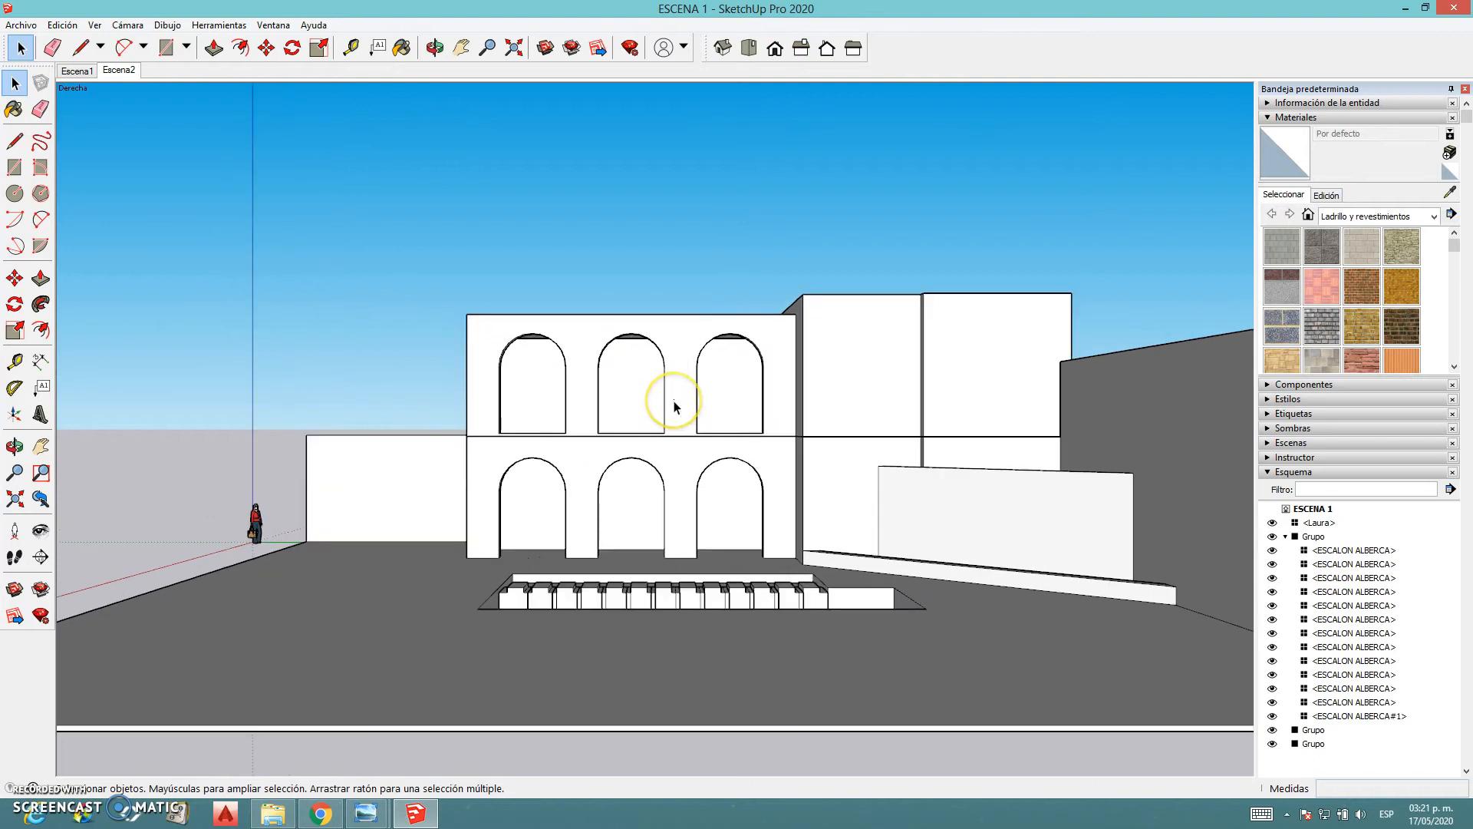
{"action": "scroll", "coordinate": [576, 537], "scroll_direction": "up", "scroll_amount": 3}
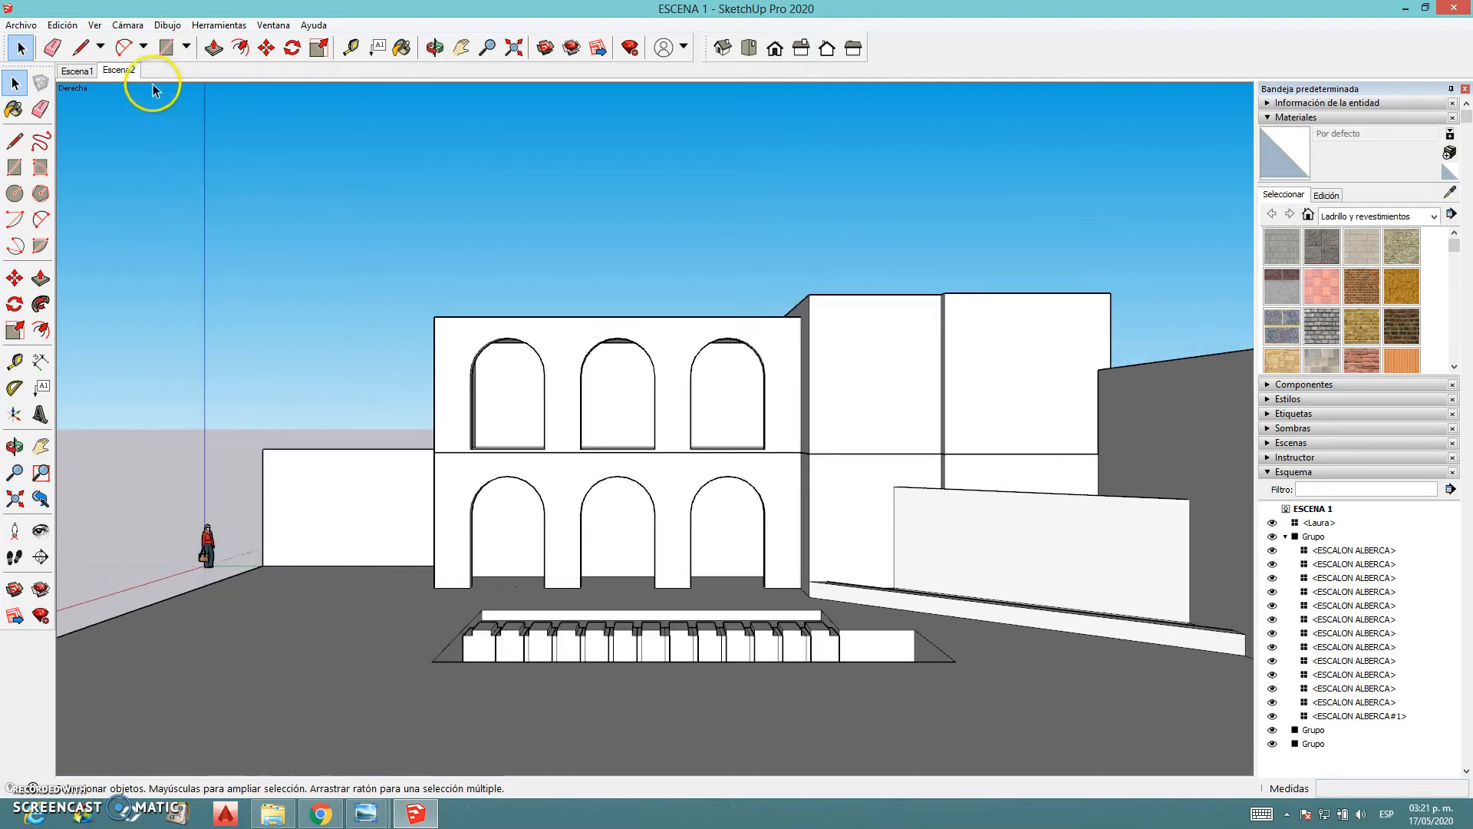
{"action": "left_click", "coordinate": [87, 28]}
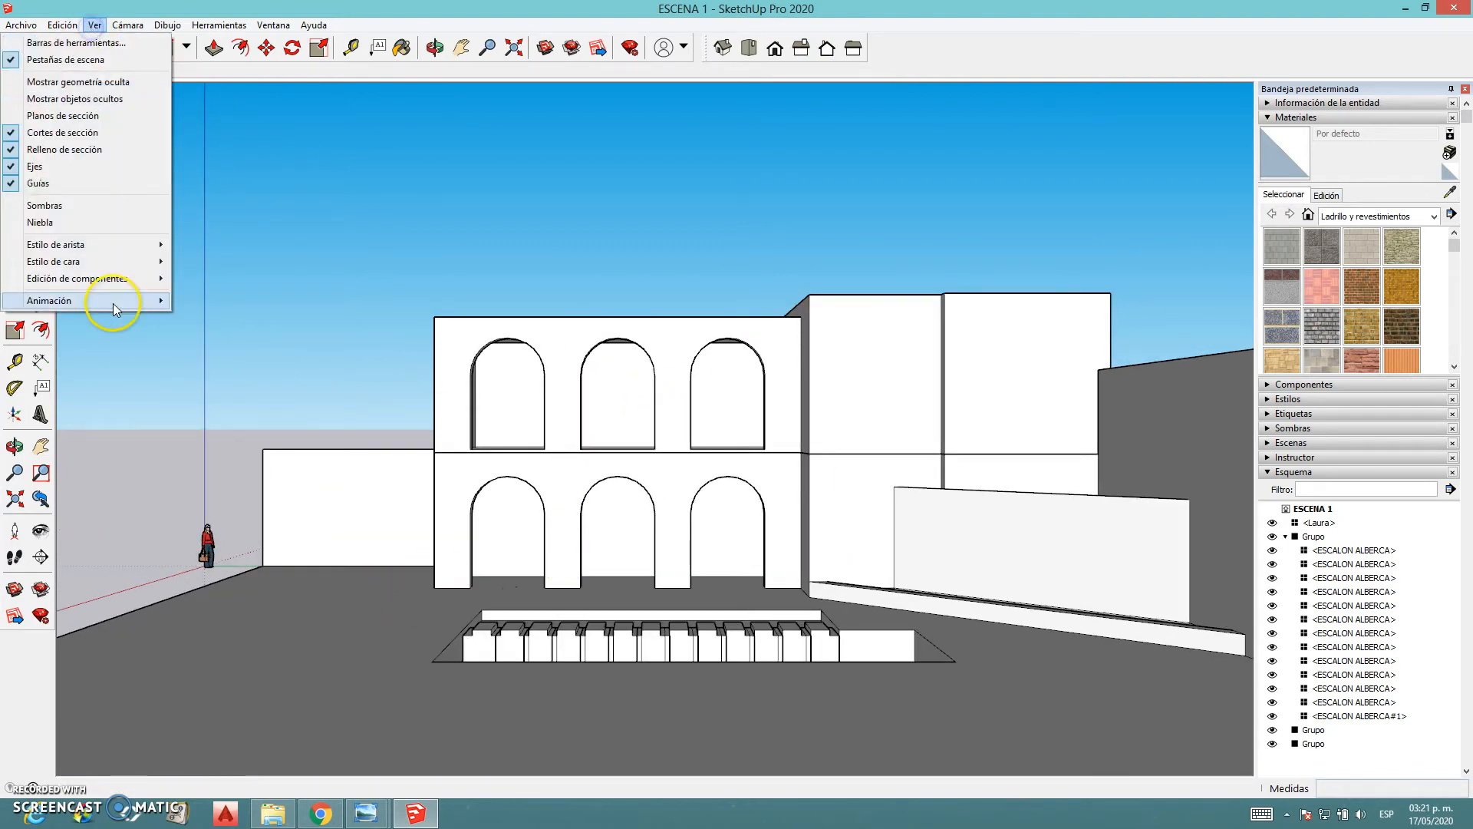
{"action": "mouse_move", "coordinate": [109, 306]}
{"action": "left_click", "coordinate": [221, 301]}
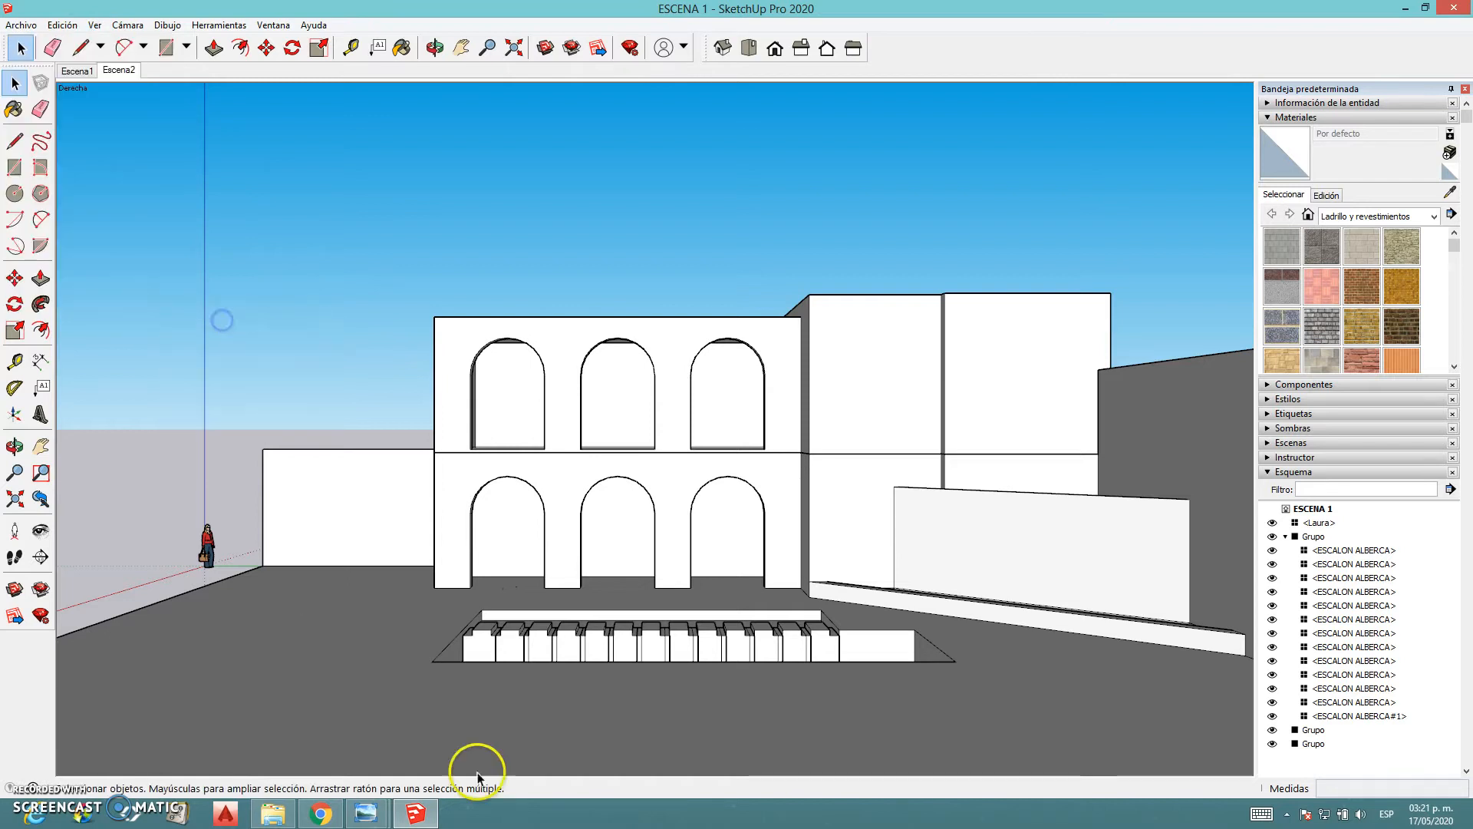
Switch between the two saved scenes, then delete the second scene, Escena2
{"action": "left_click", "coordinate": [81, 75]}
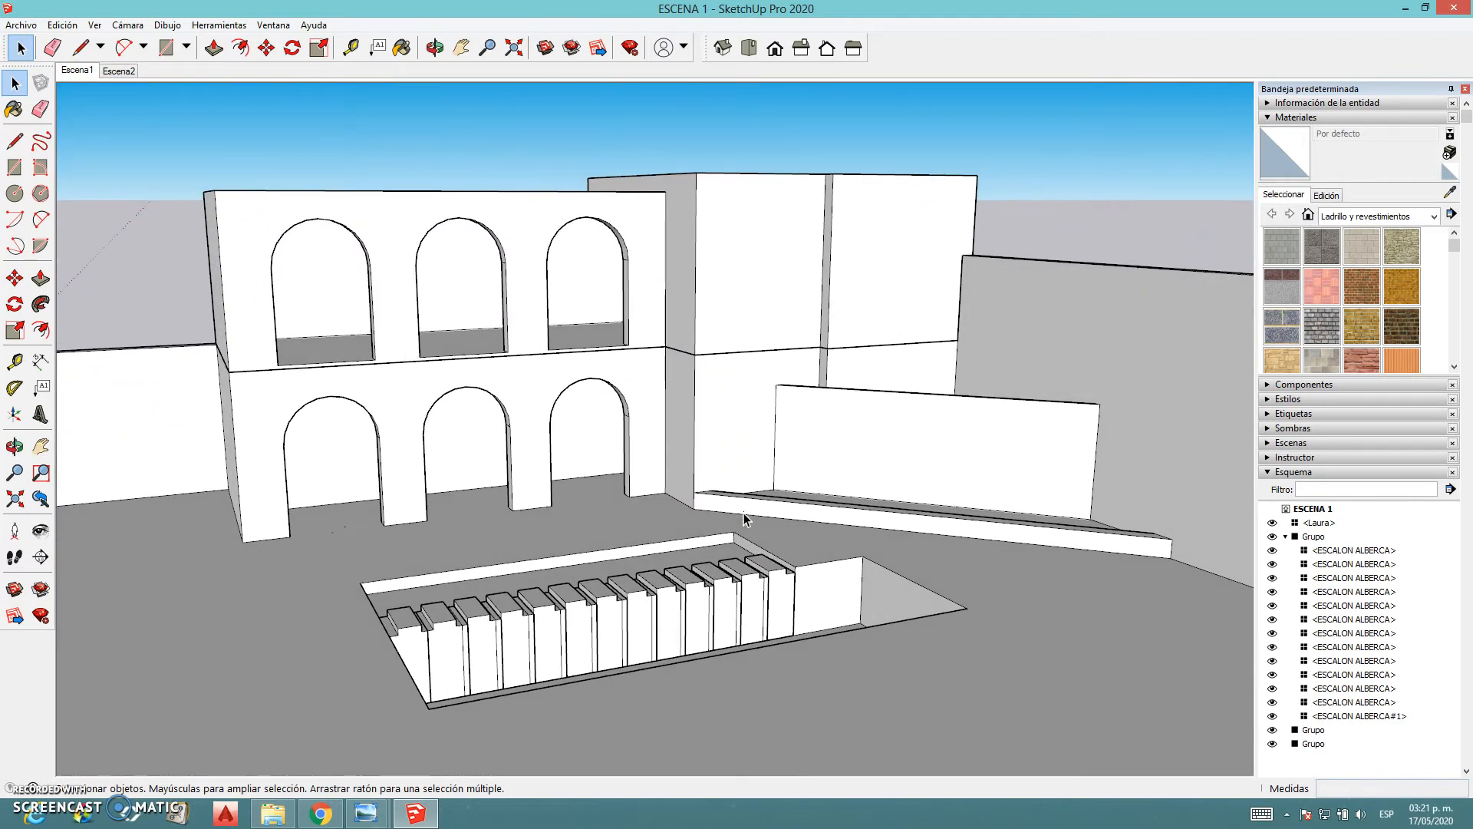
{"action": "left_click", "coordinate": [116, 71]}
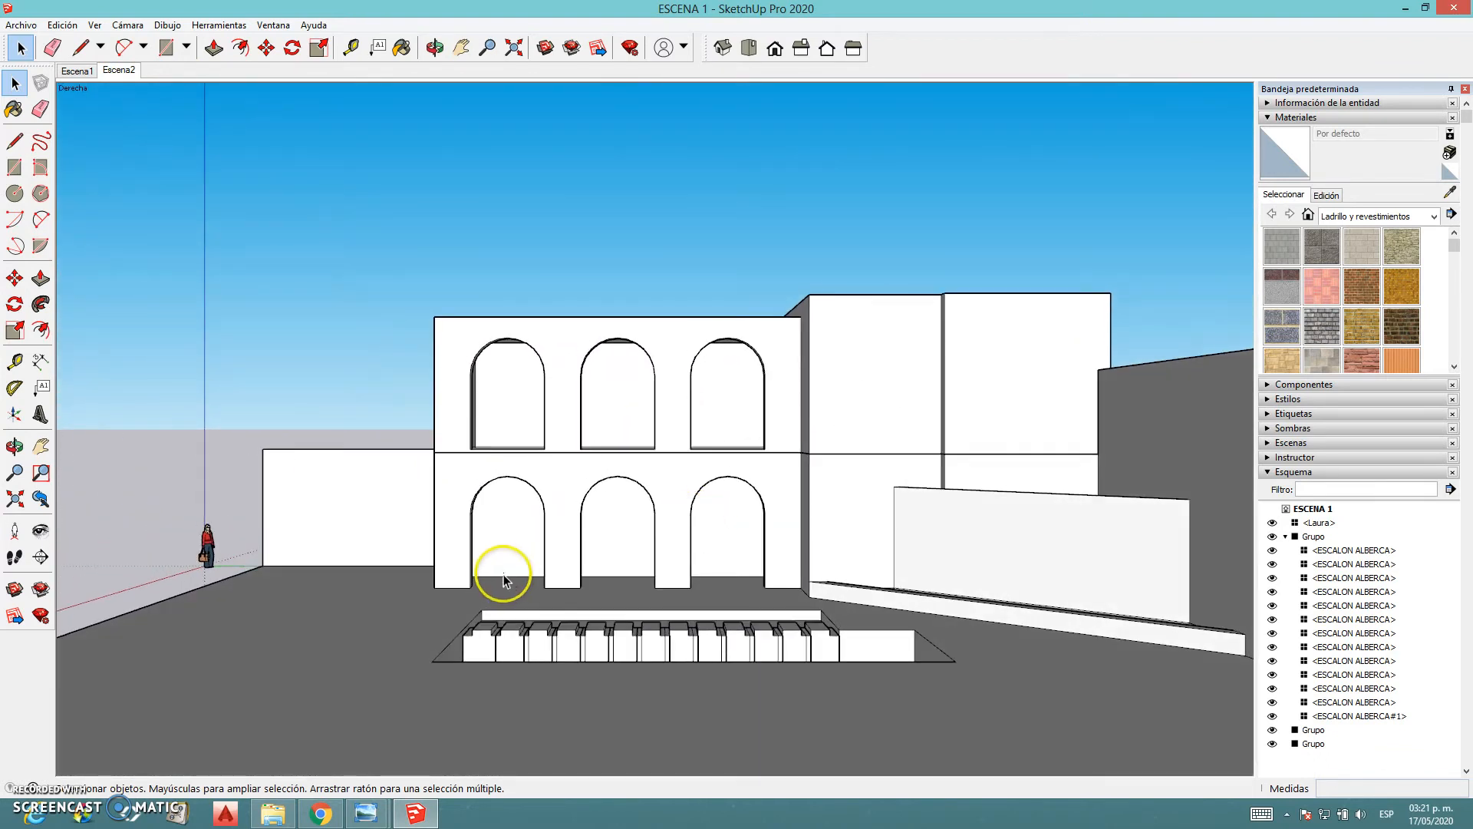
{"action": "left_click", "coordinate": [77, 70]}
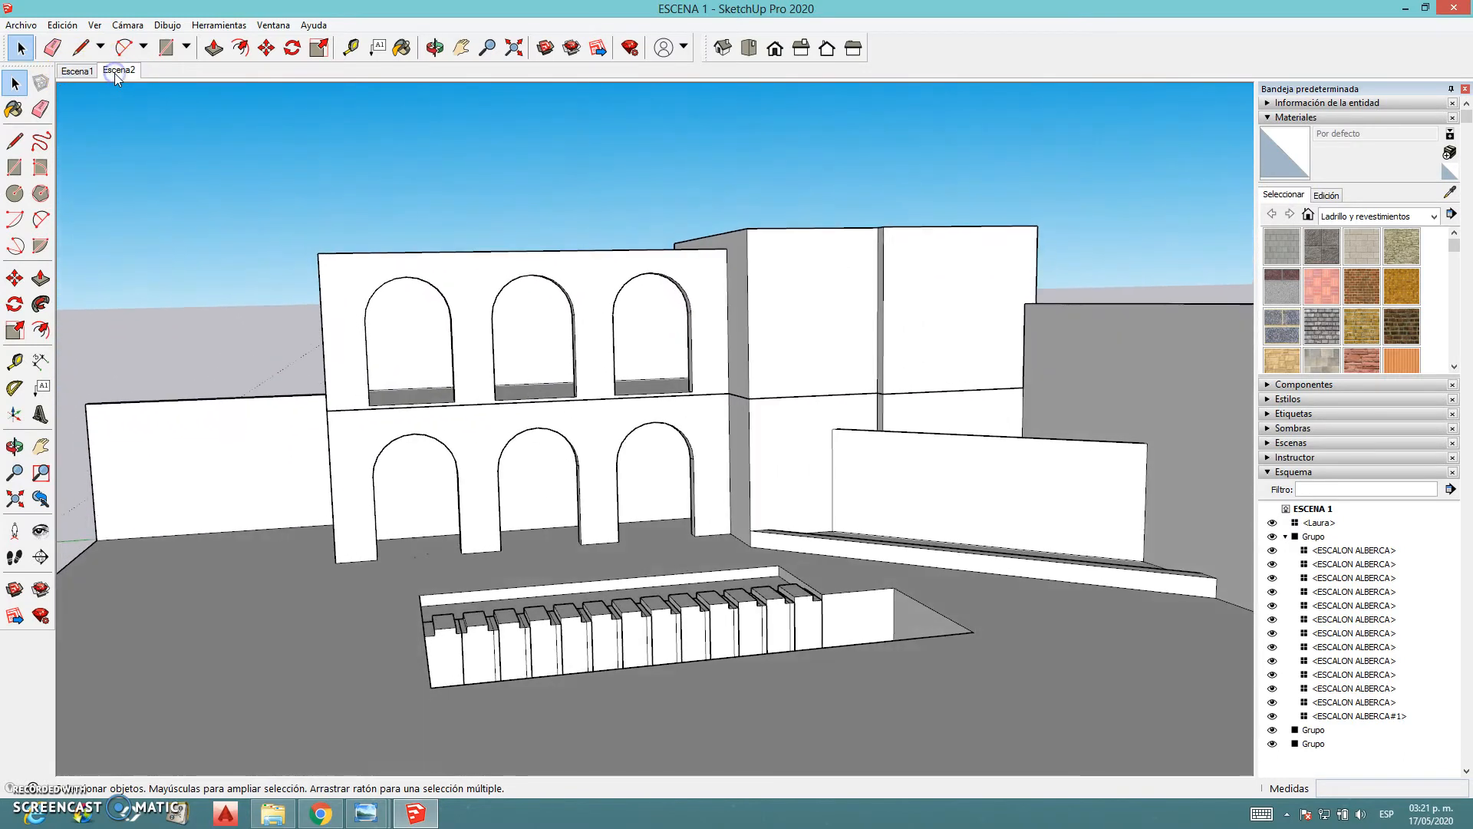
{"action": "right_click", "coordinate": [113, 72]}
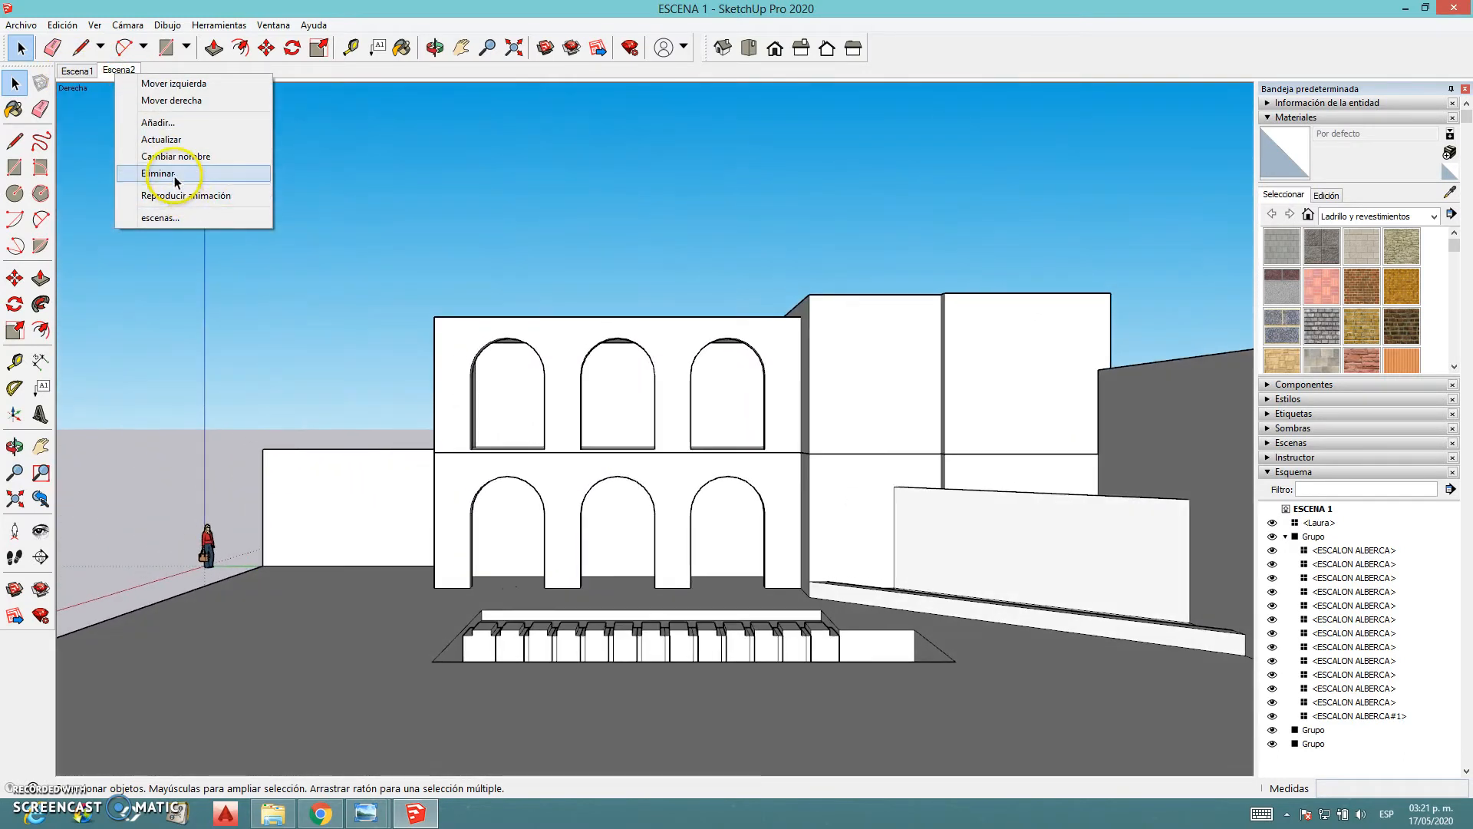
{"action": "left_click", "coordinate": [165, 174]}
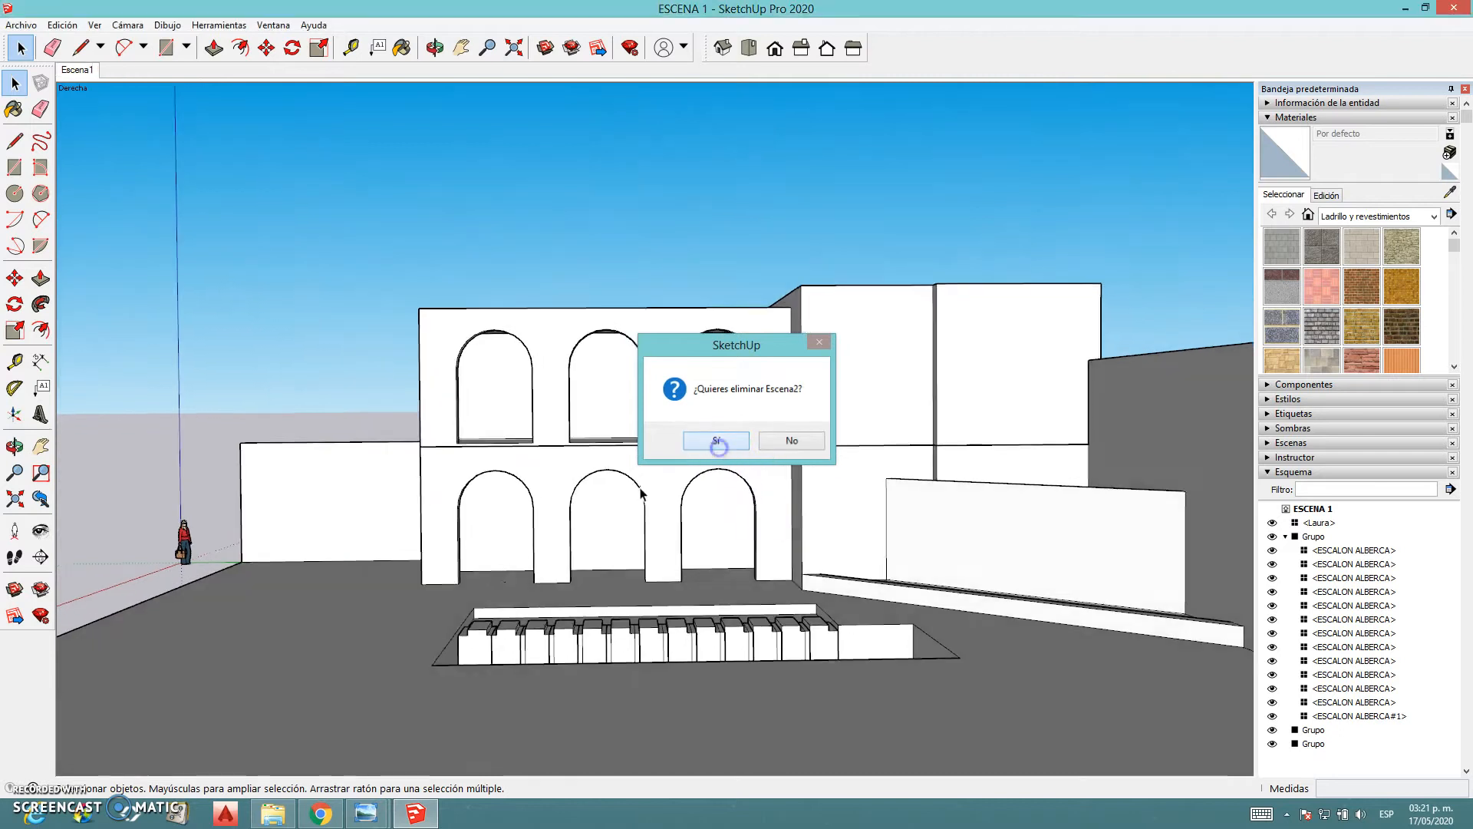
{"action": "left_click", "coordinate": [717, 440]}
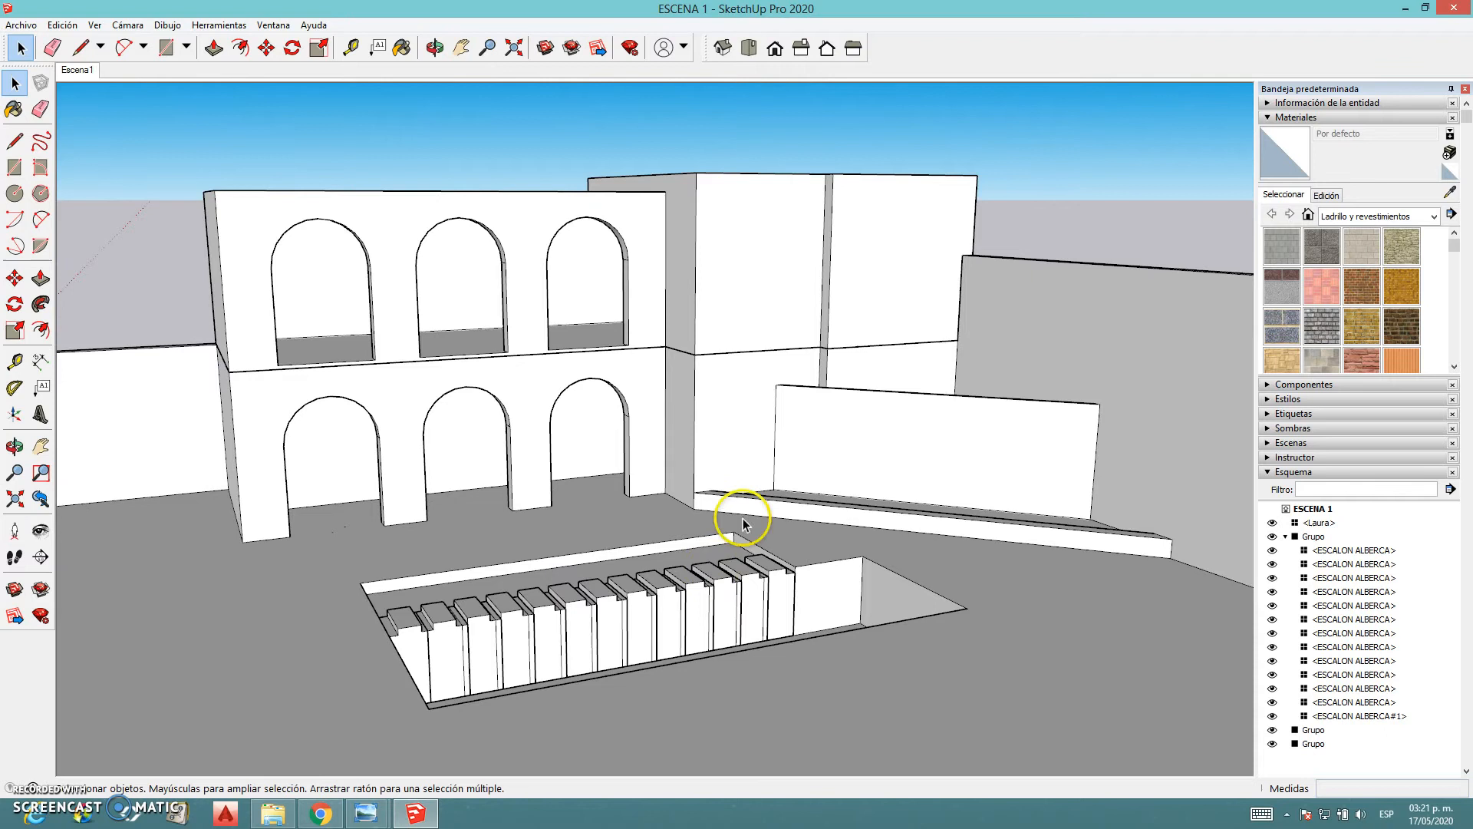
Examine the ESCALON ALBERCA components and their group in the model outline
{"action": "middle_click_drag", "start_coordinate": [874, 340], "coordinate": [740, 494]}
{"action": "scroll", "coordinate": [784, 393], "scroll_direction": "up", "scroll_amount": 2}
{"action": "left_click", "coordinate": [1149, 539]}
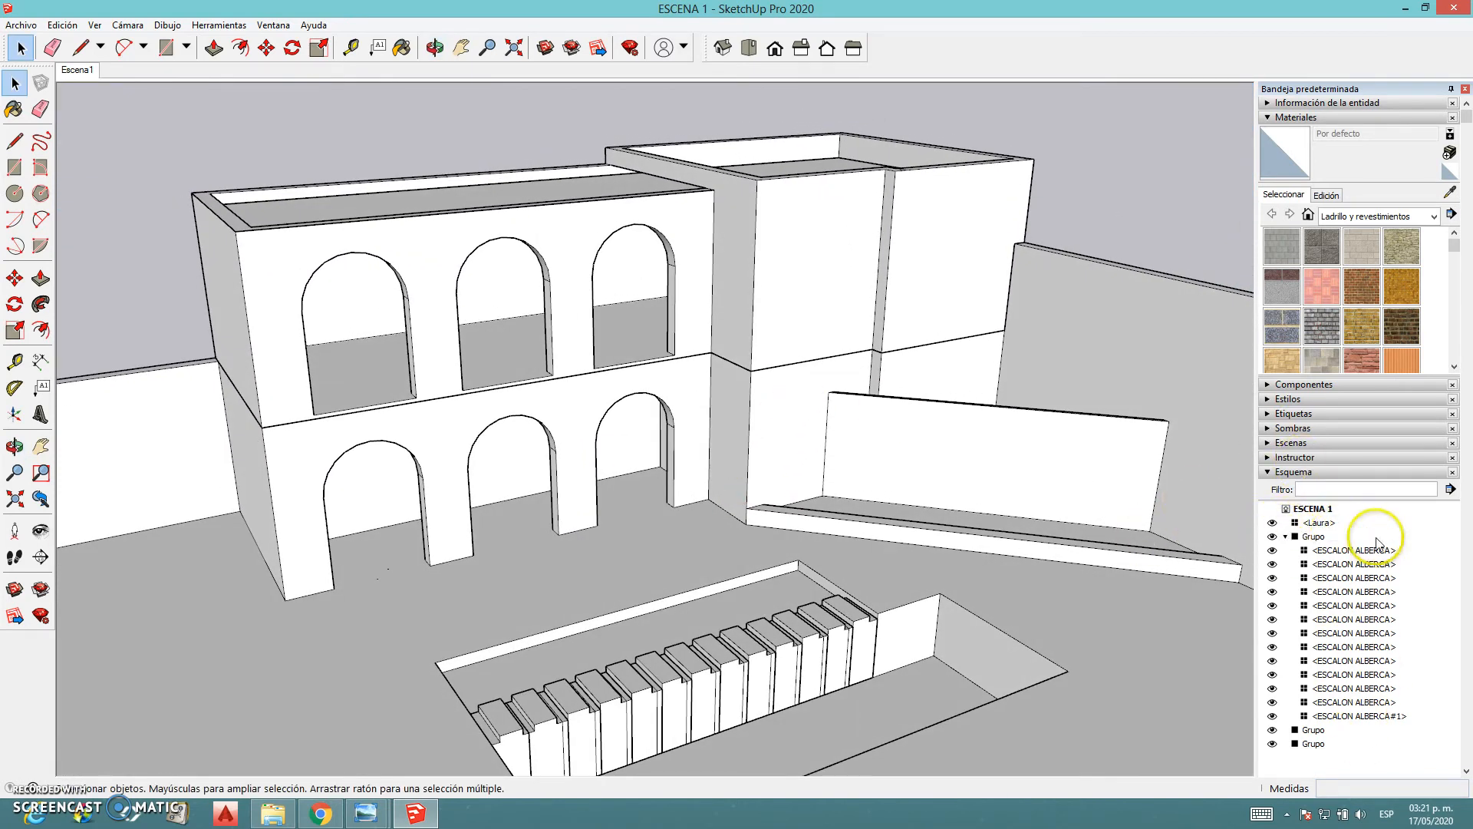
{"action": "left_click", "coordinate": [1350, 592]}
{"action": "left_click", "coordinate": [1343, 633]}
{"action": "left_click", "coordinate": [1331, 687]}
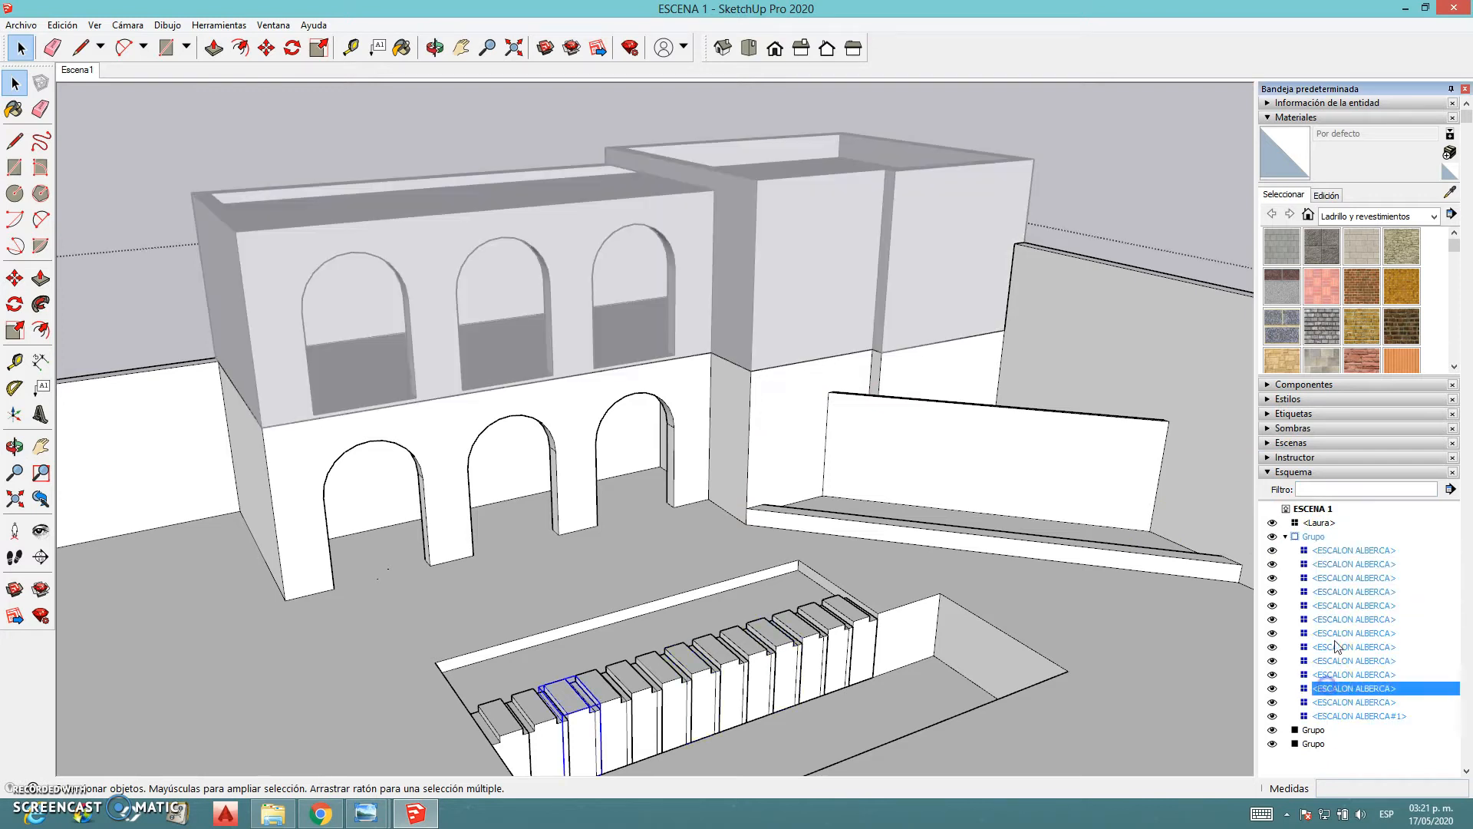
{"action": "left_click", "coordinate": [1286, 537]}
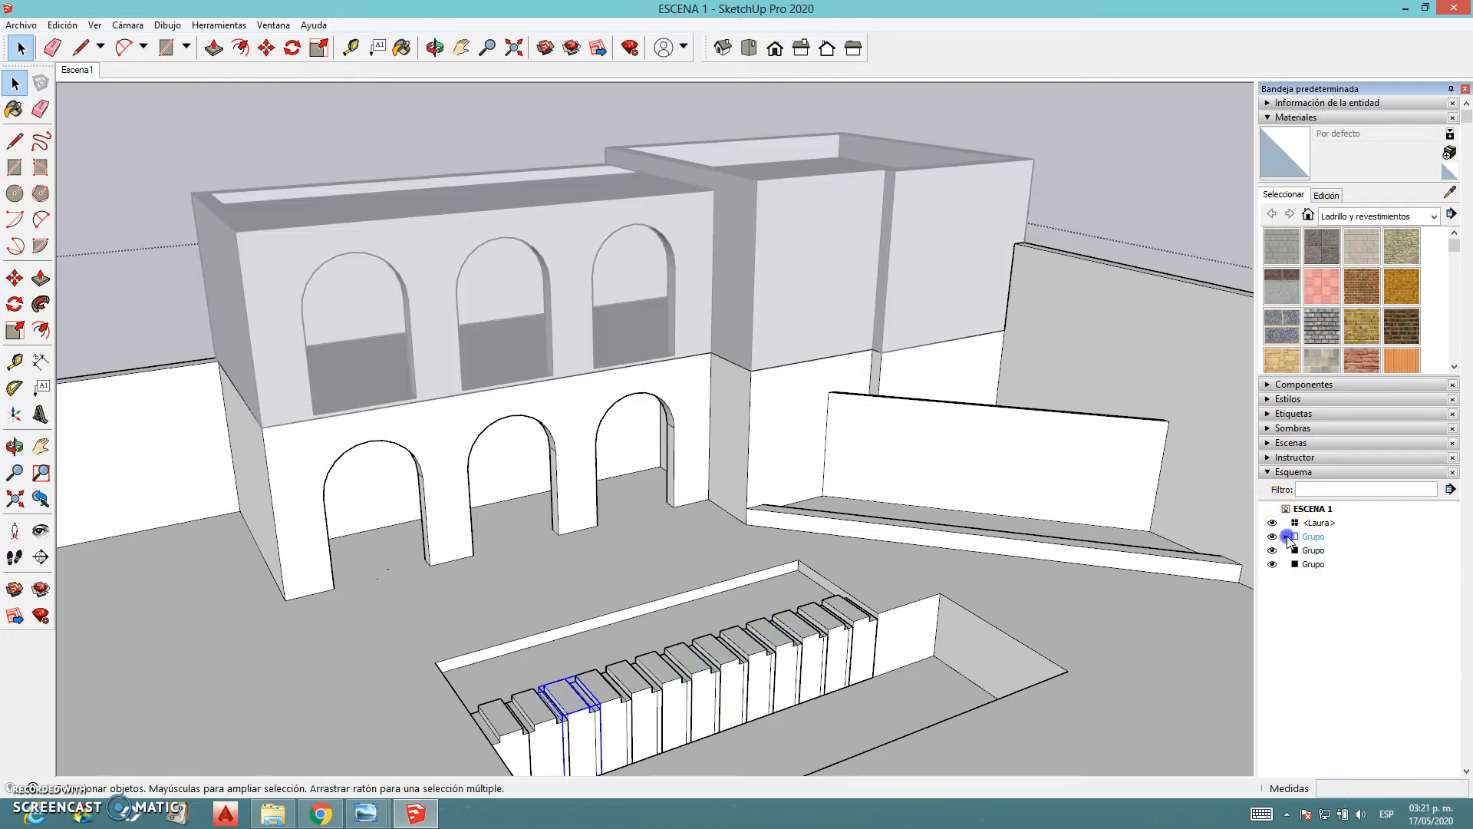
{"action": "left_click", "coordinate": [1317, 635]}
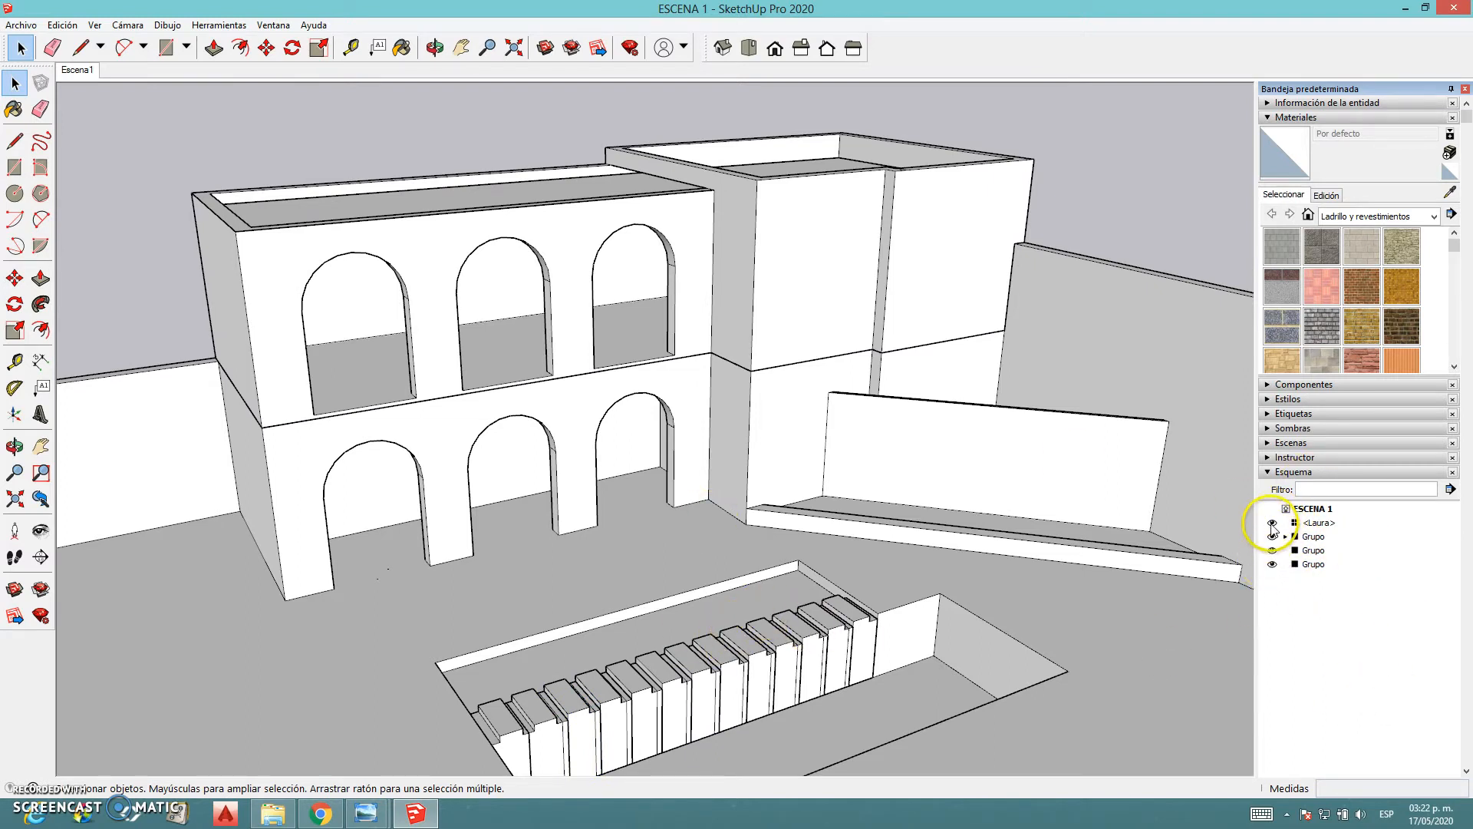
Hide the human scale figure and the last group listed in the model outline
{"action": "left_click", "coordinate": [1272, 564]}
{"action": "middle_click_drag", "start_coordinate": [798, 378], "coordinate": [1001, 388]}
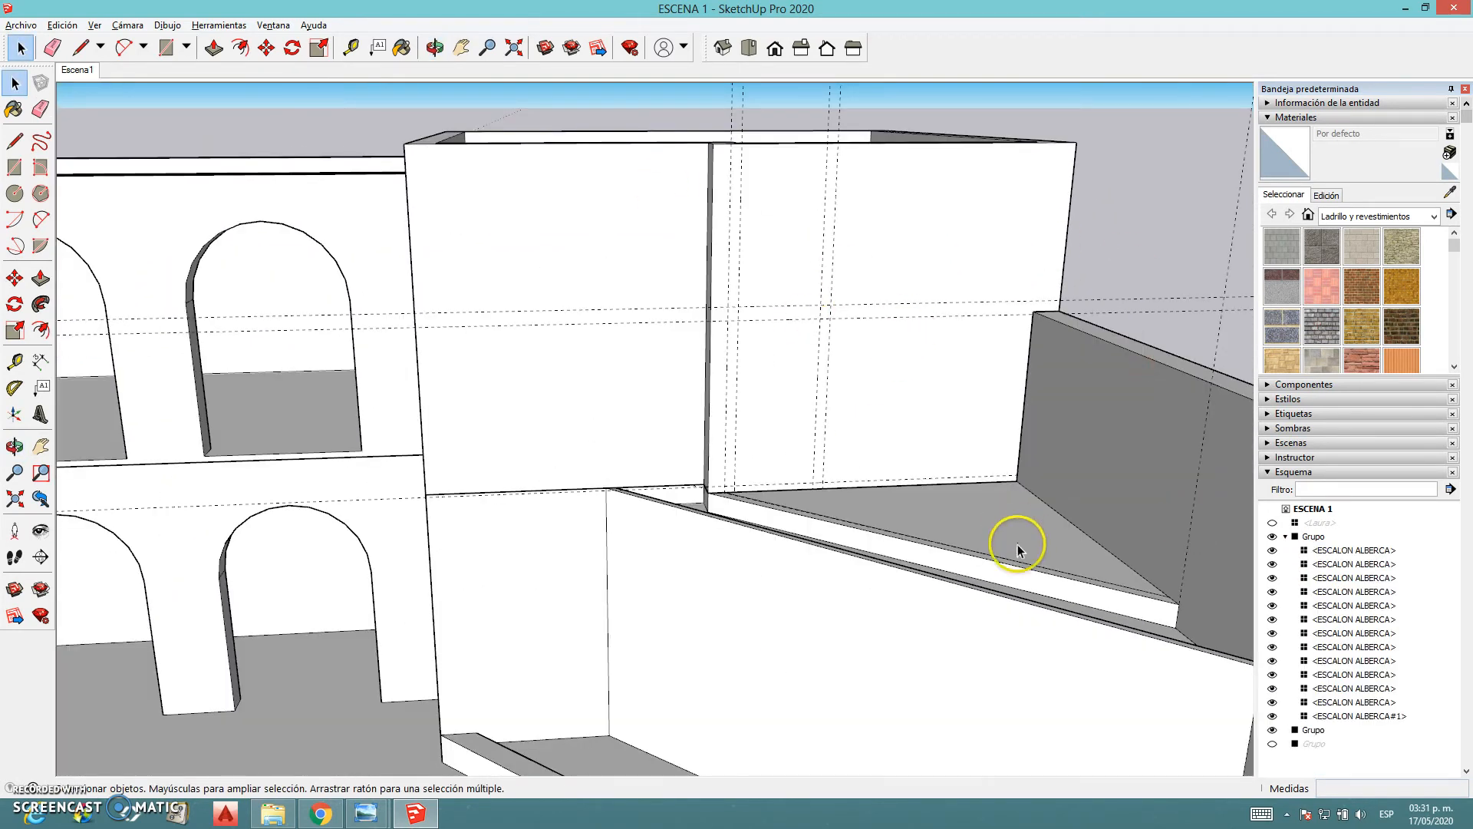
{"action": "middle_click_drag", "start_coordinate": [1013, 542], "coordinate": [963, 570]}
{"action": "scroll", "coordinate": [697, 461], "scroll_direction": "up", "scroll_amount": 3}
{"action": "scroll", "coordinate": [780, 483], "scroll_direction": "down", "scroll_amount": 7}
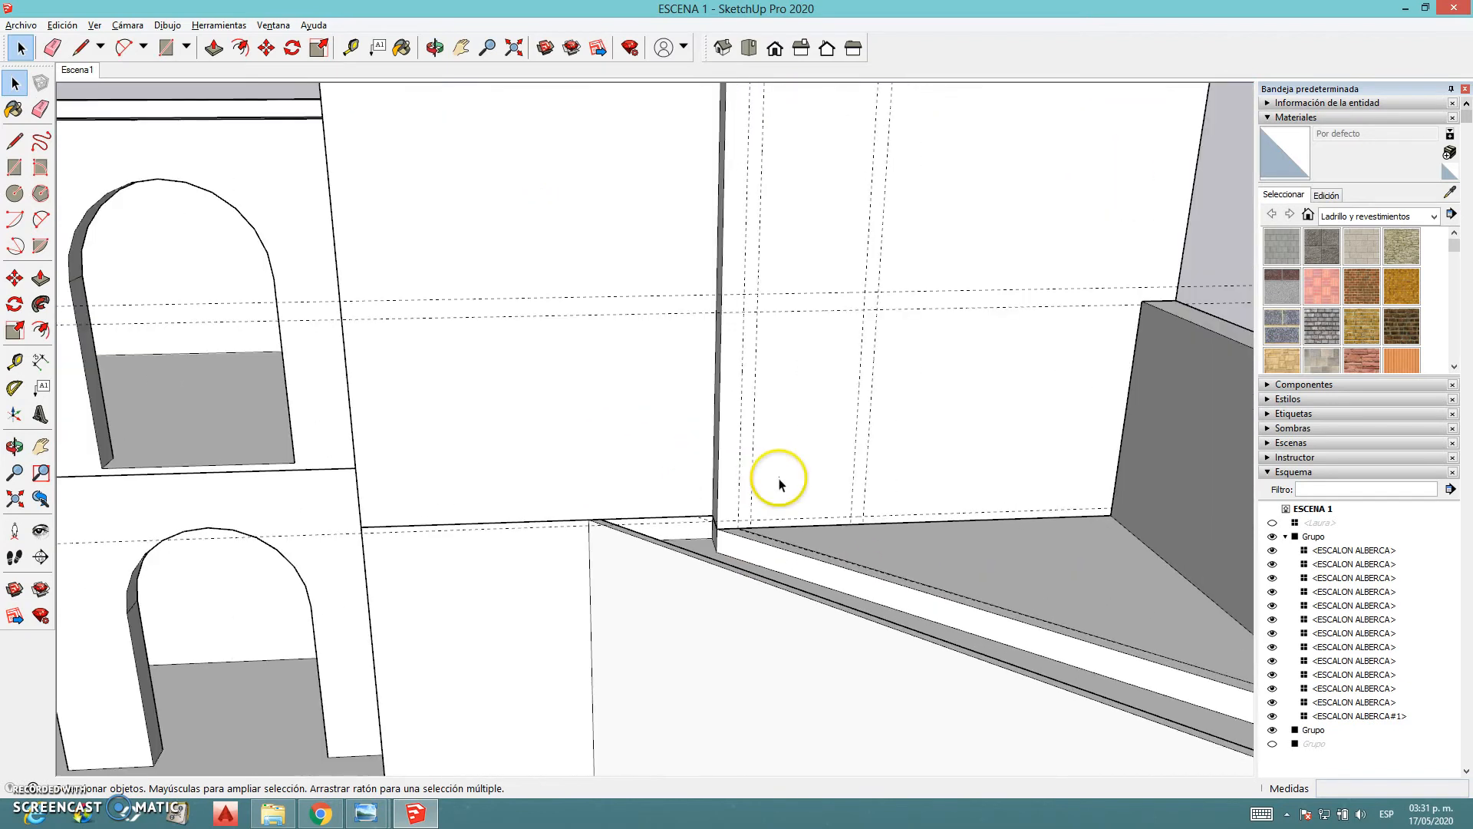
Open the upper-floor group and draw a door rectangle between the guides on the wall above the ramp
{"action": "left_click", "coordinate": [814, 428]}
{"action": "double_click", "coordinate": [866, 361]}
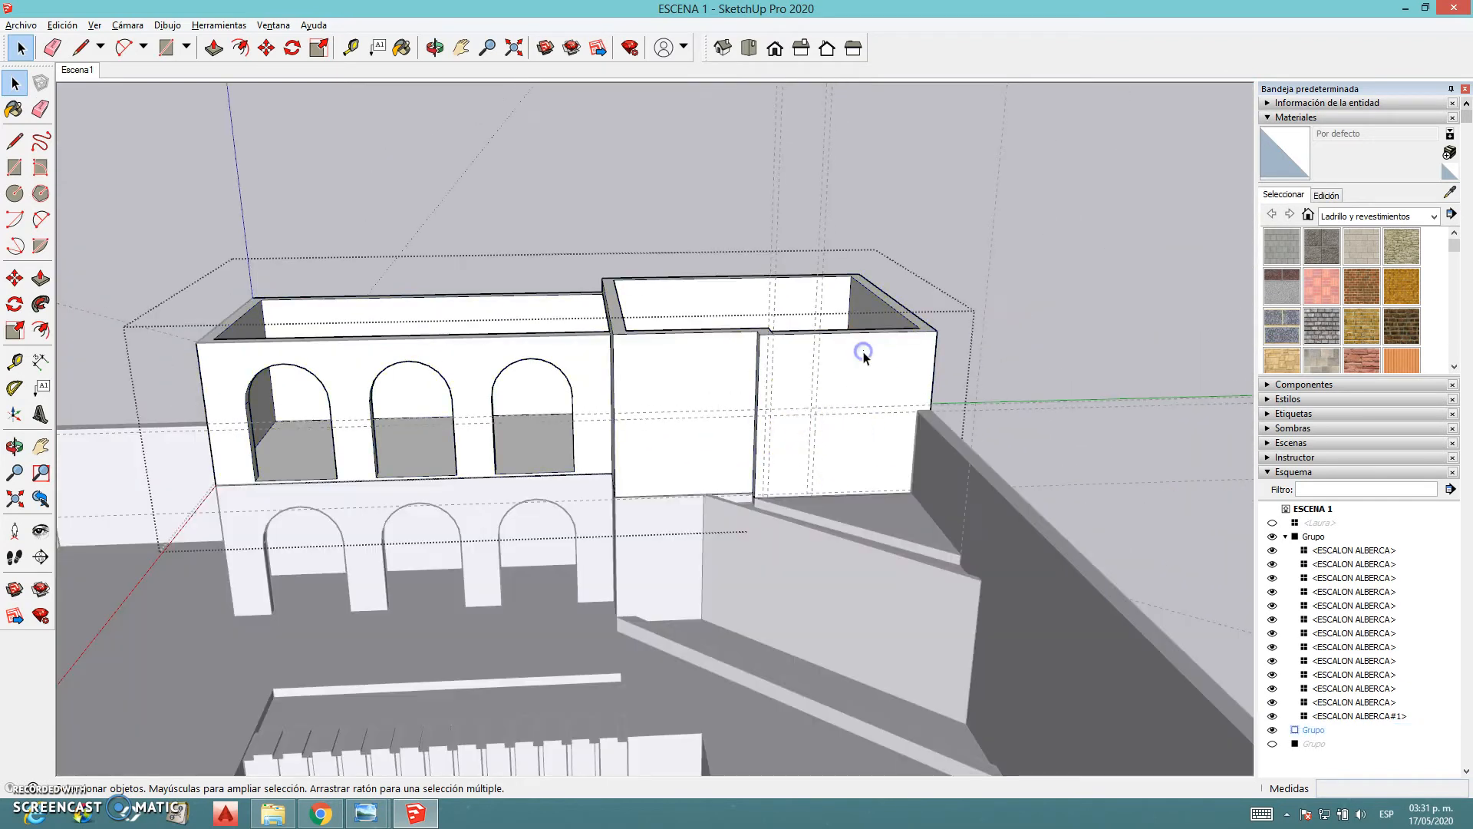
{"action": "scroll", "coordinate": [815, 399], "scroll_direction": "up", "scroll_amount": 5}
{"action": "scroll", "coordinate": [756, 537], "scroll_direction": "up", "scroll_amount": 3}
{"action": "mouse_move", "coordinate": [751, 536]}
{"action": "middle_mouse_down"}
{"action": "mouse_move", "coordinate": [790, 516]}
{"action": "mouse_move", "coordinate": [760, 464]}
{"action": "middle_mouse_up"}
{"action": "key", "text": "r"}
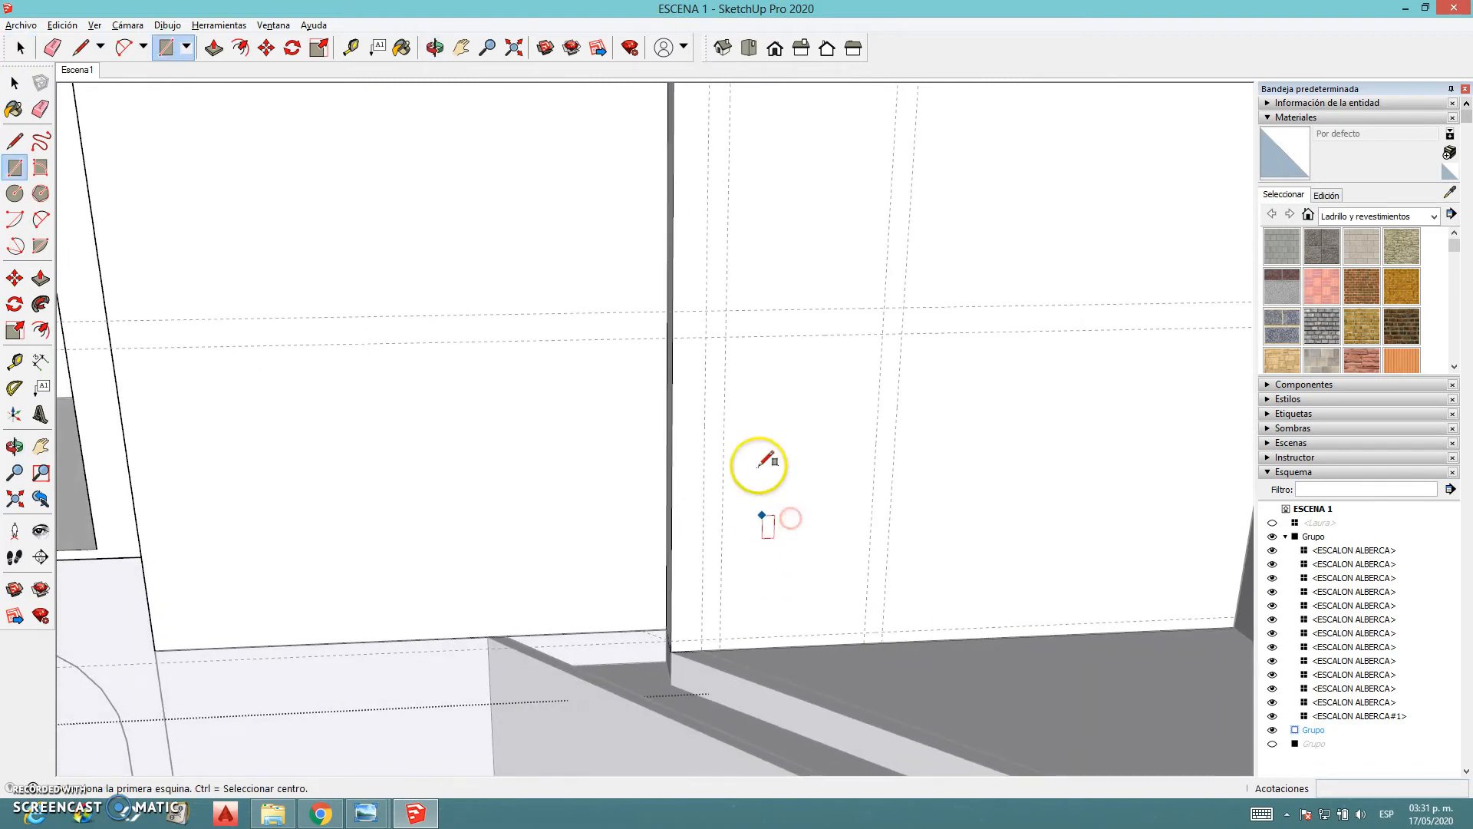
{"action": "left_click", "coordinate": [725, 336]}
{"action": "left_click", "coordinate": [865, 629]}
Push the door rectangle 0.40 m into the upper-floor wall
{"action": "key", "text": "p"}
{"action": "left_click", "coordinate": [832, 526]}
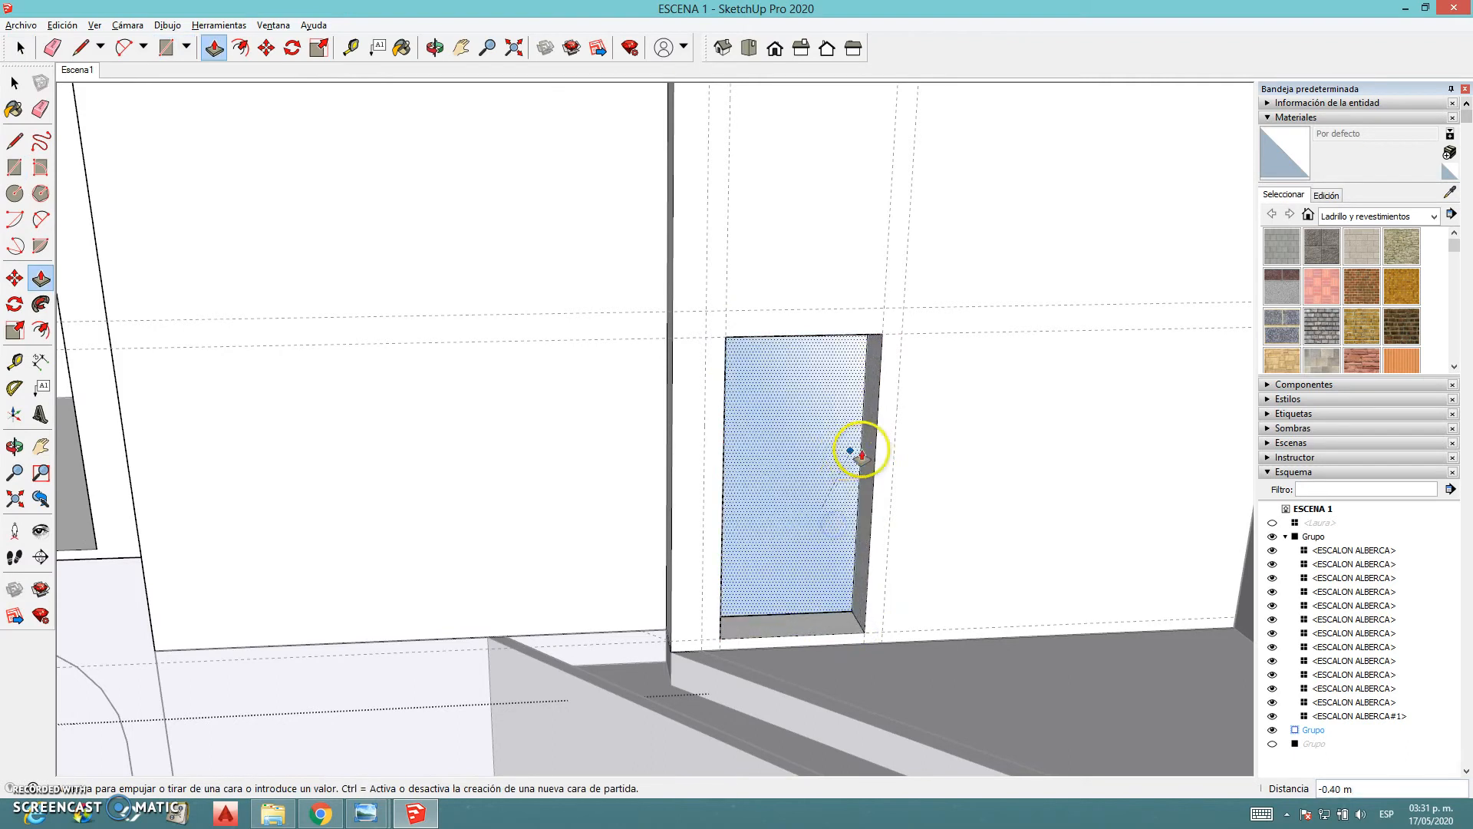
{"action": "left_click", "coordinate": [862, 421]}
Erase the leftover edges on the inner side and sill of the door opening
{"action": "scroll", "coordinate": [946, 530], "scroll_direction": "down", "scroll_amount": 4}
{"action": "mouse_move", "coordinate": [946, 530]}
{"action": "middle_mouse_down"}
{"action": "mouse_move", "coordinate": [913, 349]}
{"action": "mouse_move", "coordinate": [949, 548]}
{"action": "middle_mouse_up"}
{"action": "scroll", "coordinate": [885, 597], "scroll_direction": "up", "scroll_amount": 5}
{"action": "mouse_move", "coordinate": [885, 597]}
{"action": "middle_mouse_down"}
{"action": "mouse_move", "coordinate": [701, 588]}
{"action": "mouse_move", "coordinate": [740, 628]}
{"action": "middle_mouse_up"}
{"action": "key", "text": "e"}
{"action": "scroll", "coordinate": [371, 554], "scroll_direction": "up", "scroll_amount": 1}
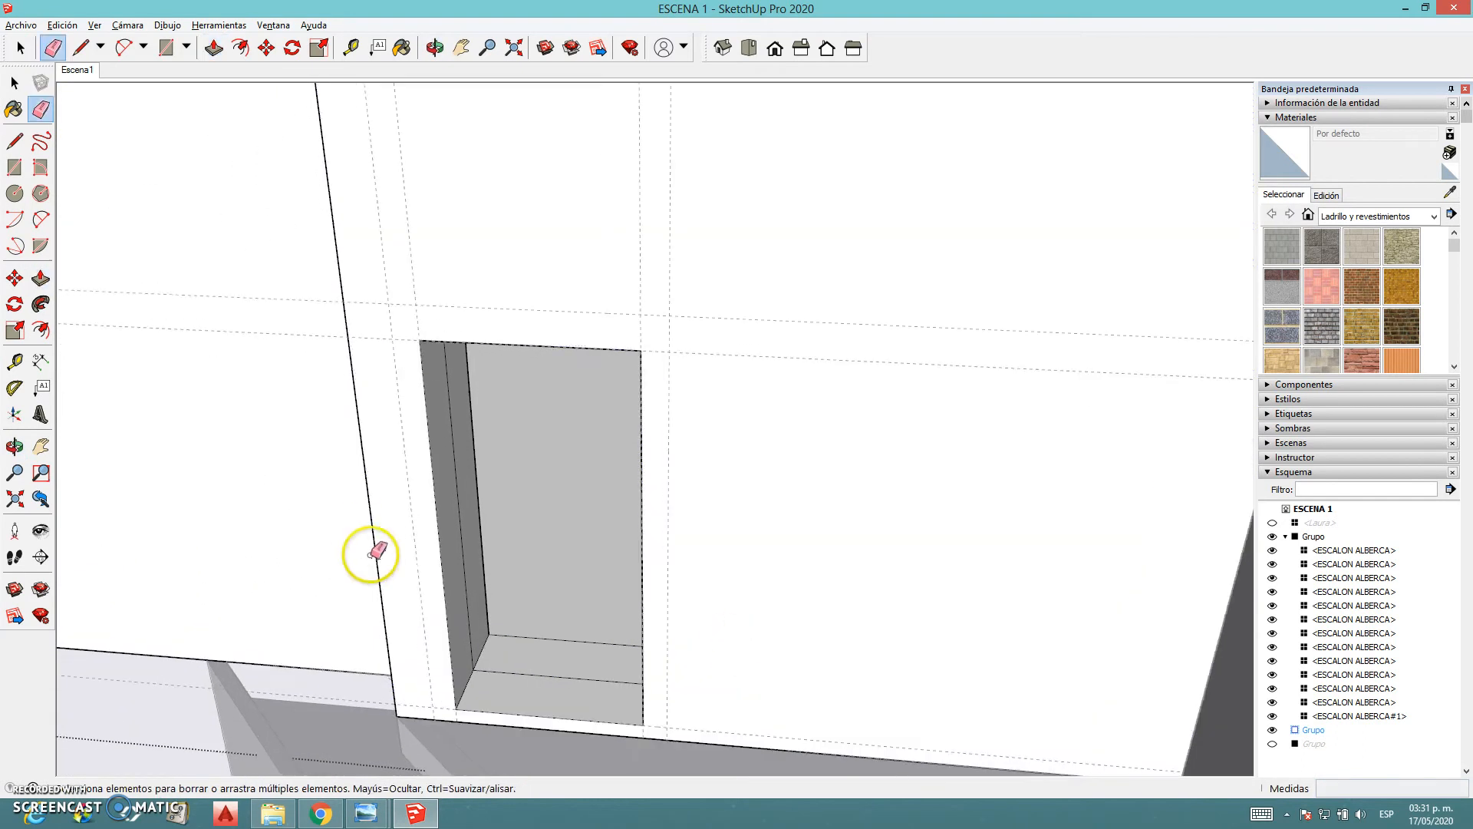
{"action": "scroll", "coordinate": [371, 552], "scroll_direction": "up", "scroll_amount": 2}
{"action": "left_click", "coordinate": [485, 530]}
{"action": "left_click_drag", "start_coordinate": [576, 717], "coordinate": [585, 639]}
Add a horizontal guide on the upper-floor wall 1.5 m below the guide at the door's head
{"action": "scroll", "coordinate": [613, 613], "scroll_direction": "down", "scroll_amount": 5}
{"action": "mouse_move", "coordinate": [602, 625]}
{"action": "middle_mouse_down"}
{"action": "mouse_move", "coordinate": [904, 634]}
{"action": "mouse_move", "coordinate": [711, 645]}
{"action": "mouse_move", "coordinate": [674, 711]}
{"action": "mouse_move", "coordinate": [626, 636]}
{"action": "mouse_move", "coordinate": [647, 577]}
{"action": "middle_mouse_up"}
{"action": "key", "text": "t"}
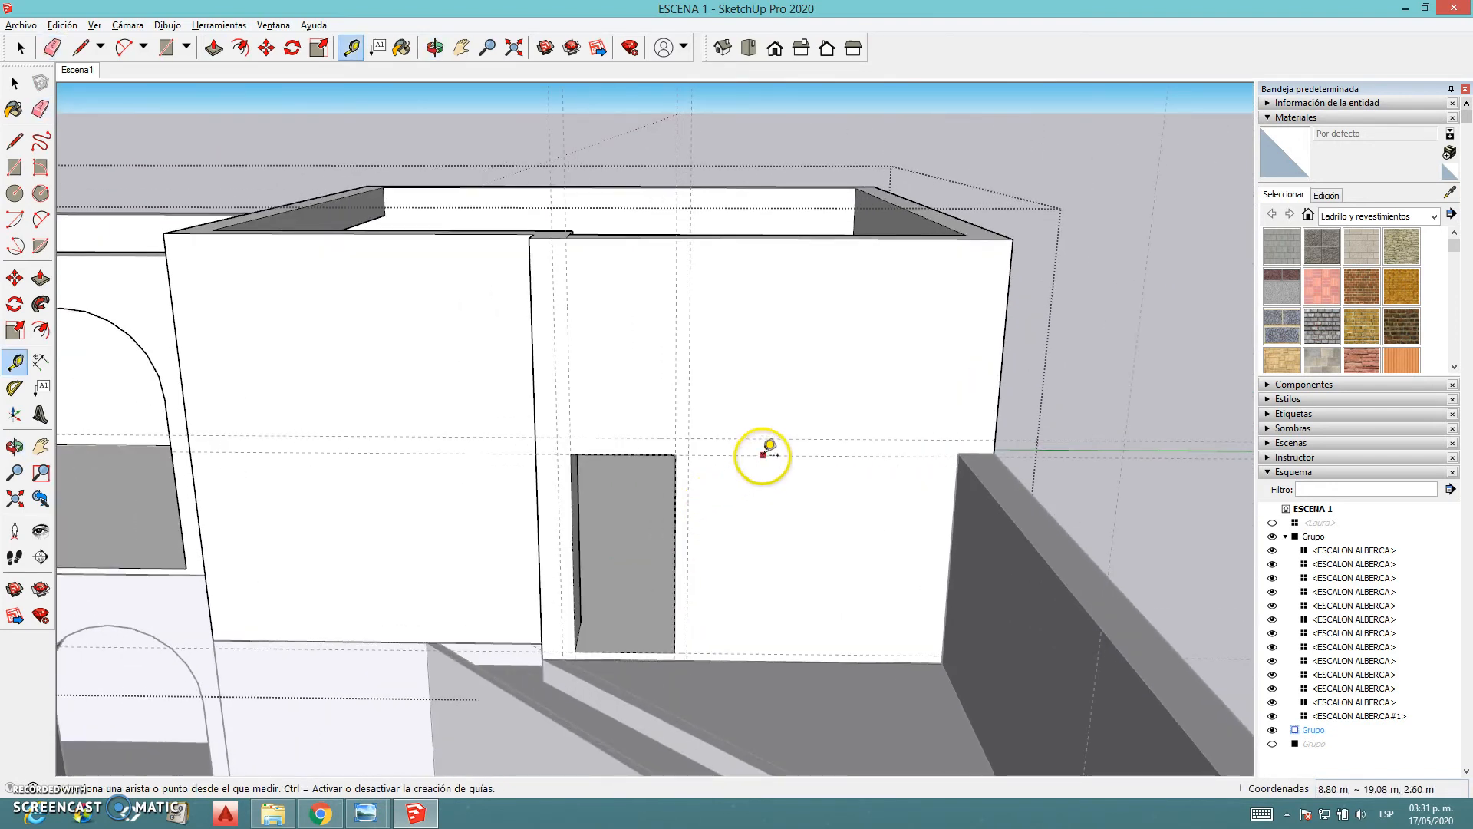
{"action": "left_click", "coordinate": [762, 455]}
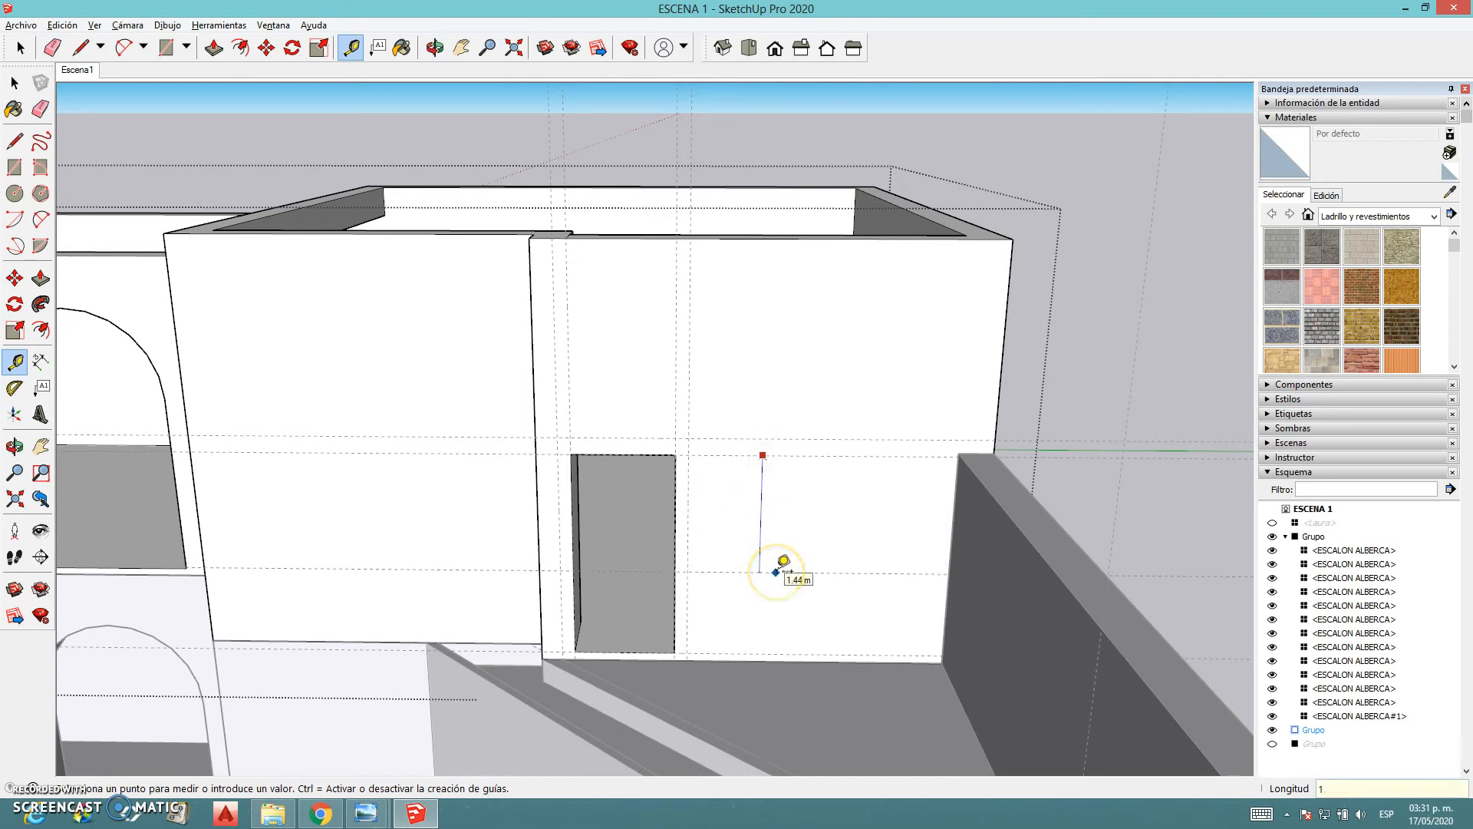
{"action": "type", "text": "1.5"}
{"action": "key", "text": "Return"}
{"action": "left_click", "coordinate": [697, 492]}
Draw a window rectangle beside the door, from the head guide down to the sill guide, starting at the vertical guide next to the door
{"action": "key", "text": "r"}
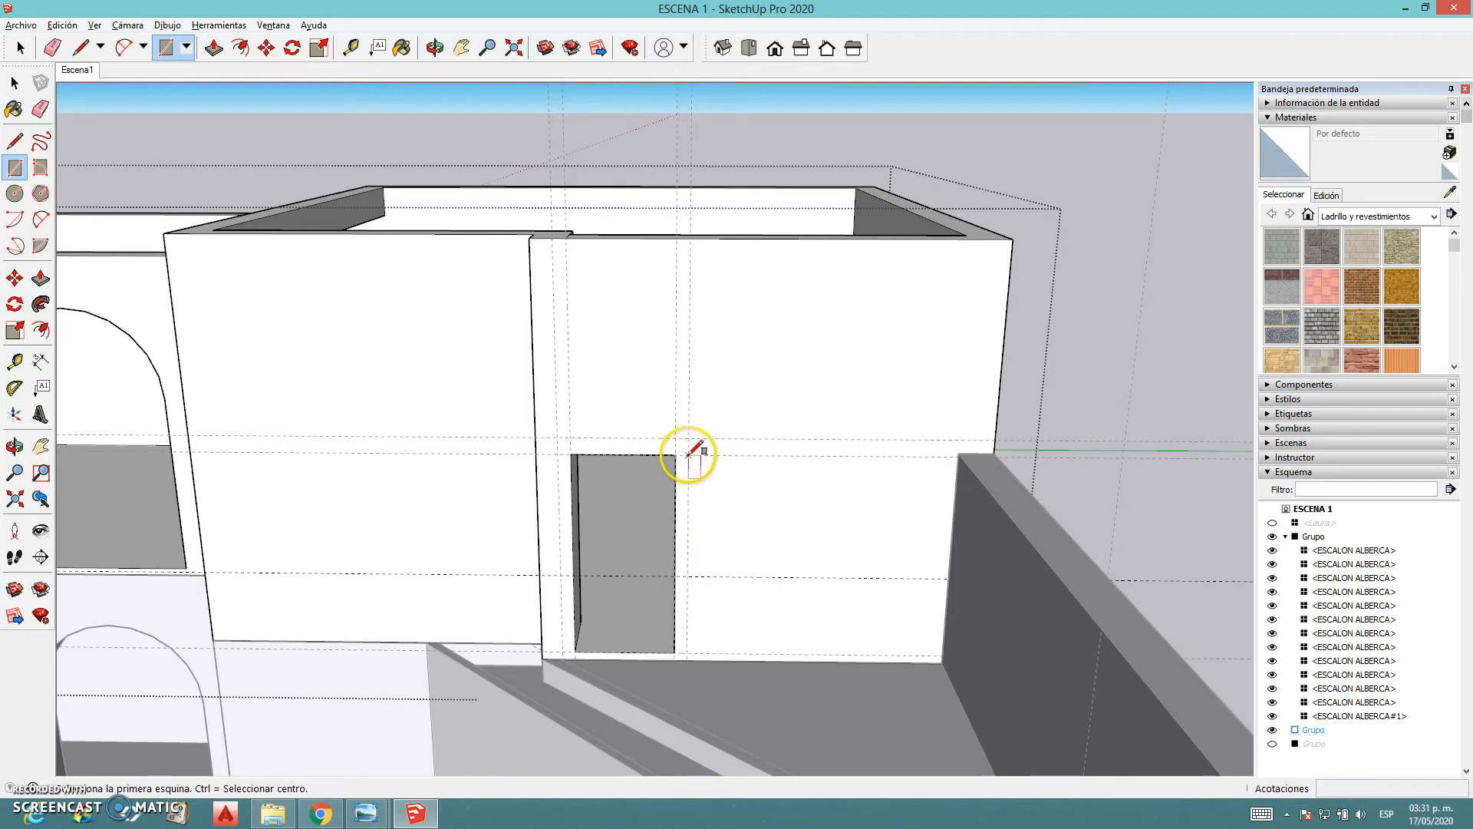
{"action": "left_click", "coordinate": [688, 455]}
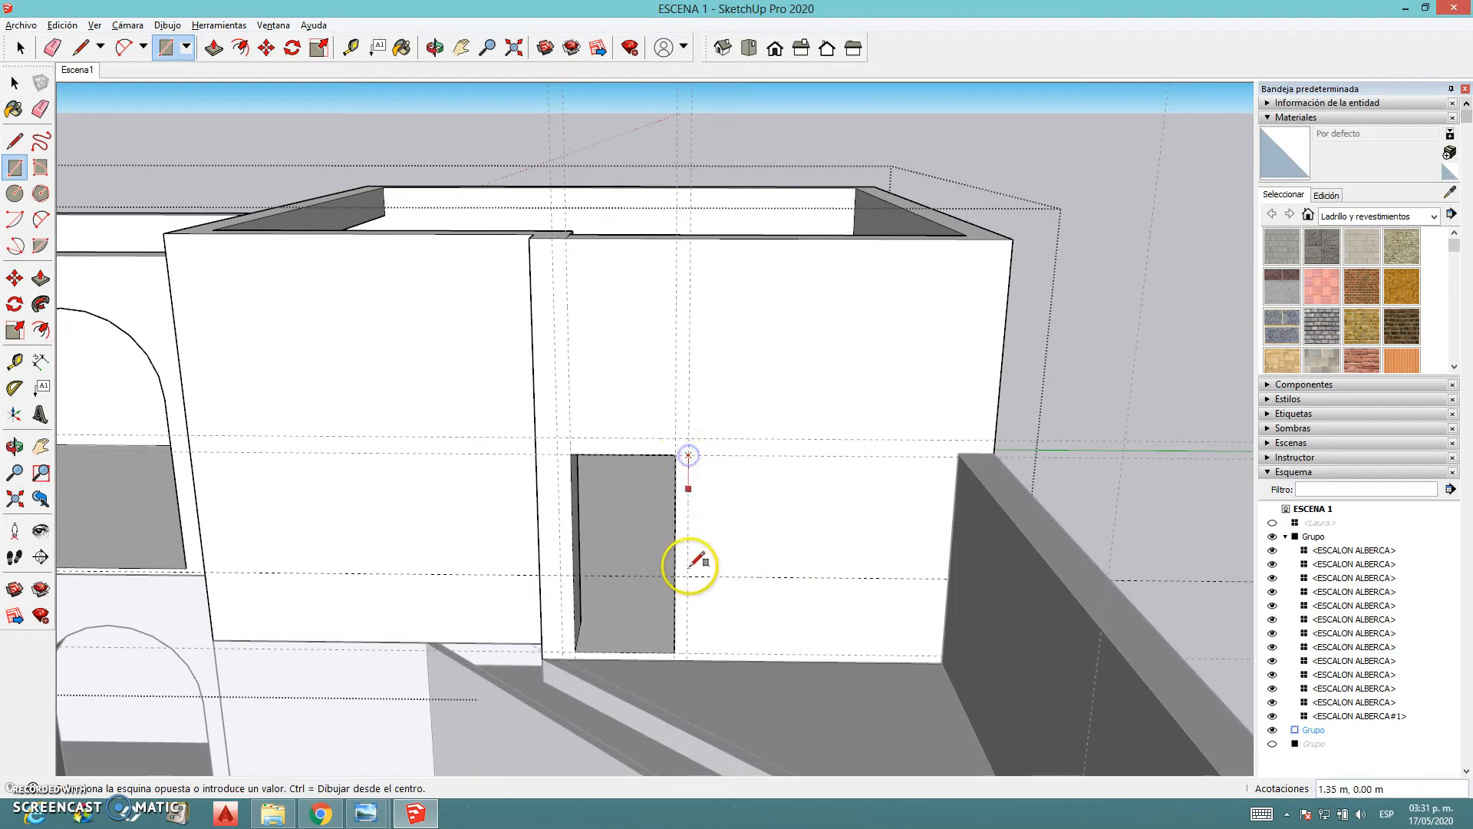
{"action": "left_click", "coordinate": [907, 576]}
Push the window rectangle 0.40 m through the upper-floor wall to cut the opening
{"action": "left_click", "coordinate": [801, 524]}
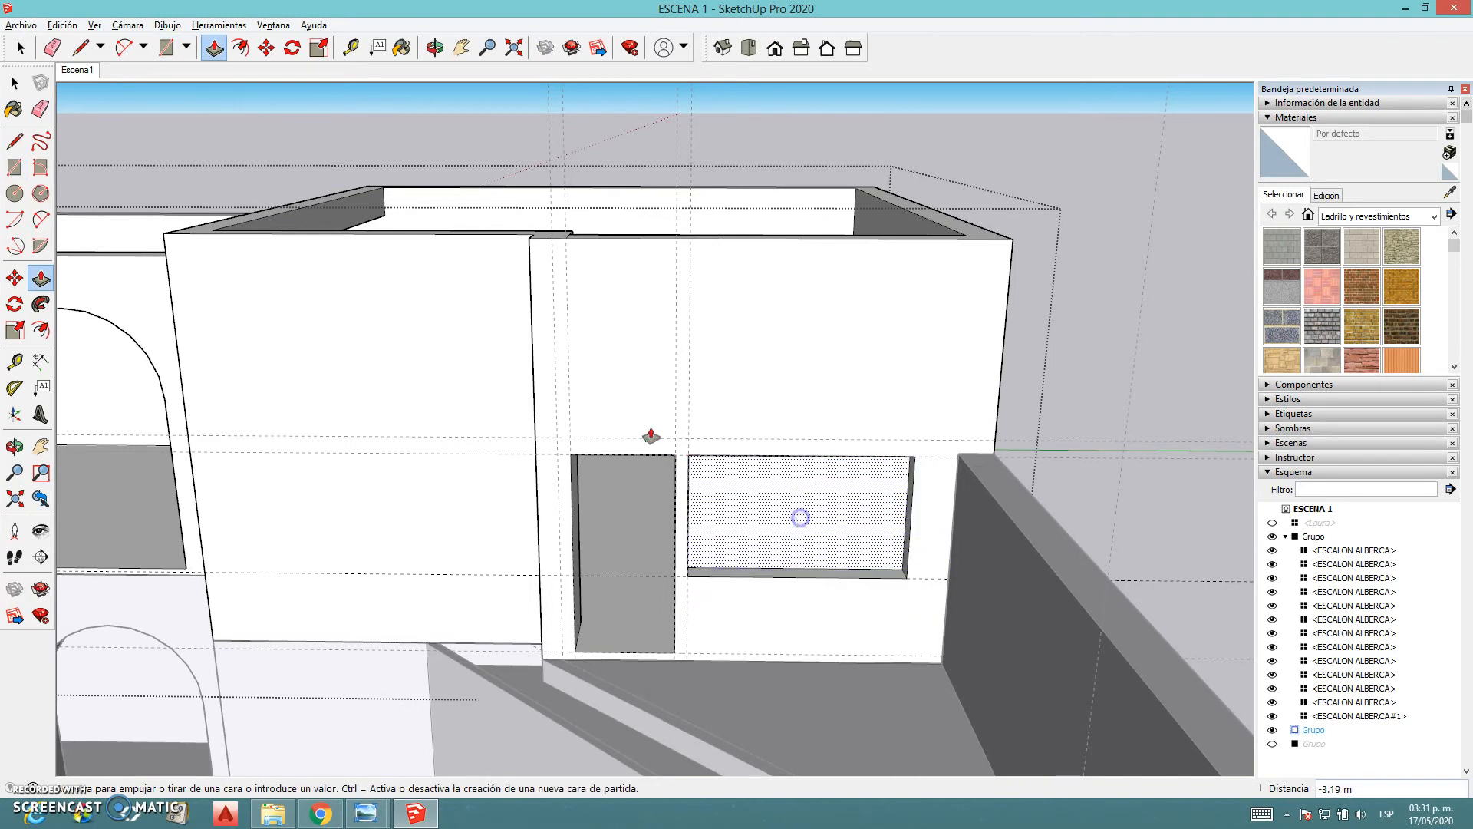
{"action": "middle_click_drag", "start_coordinate": [575, 254], "coordinate": [581, 372]}
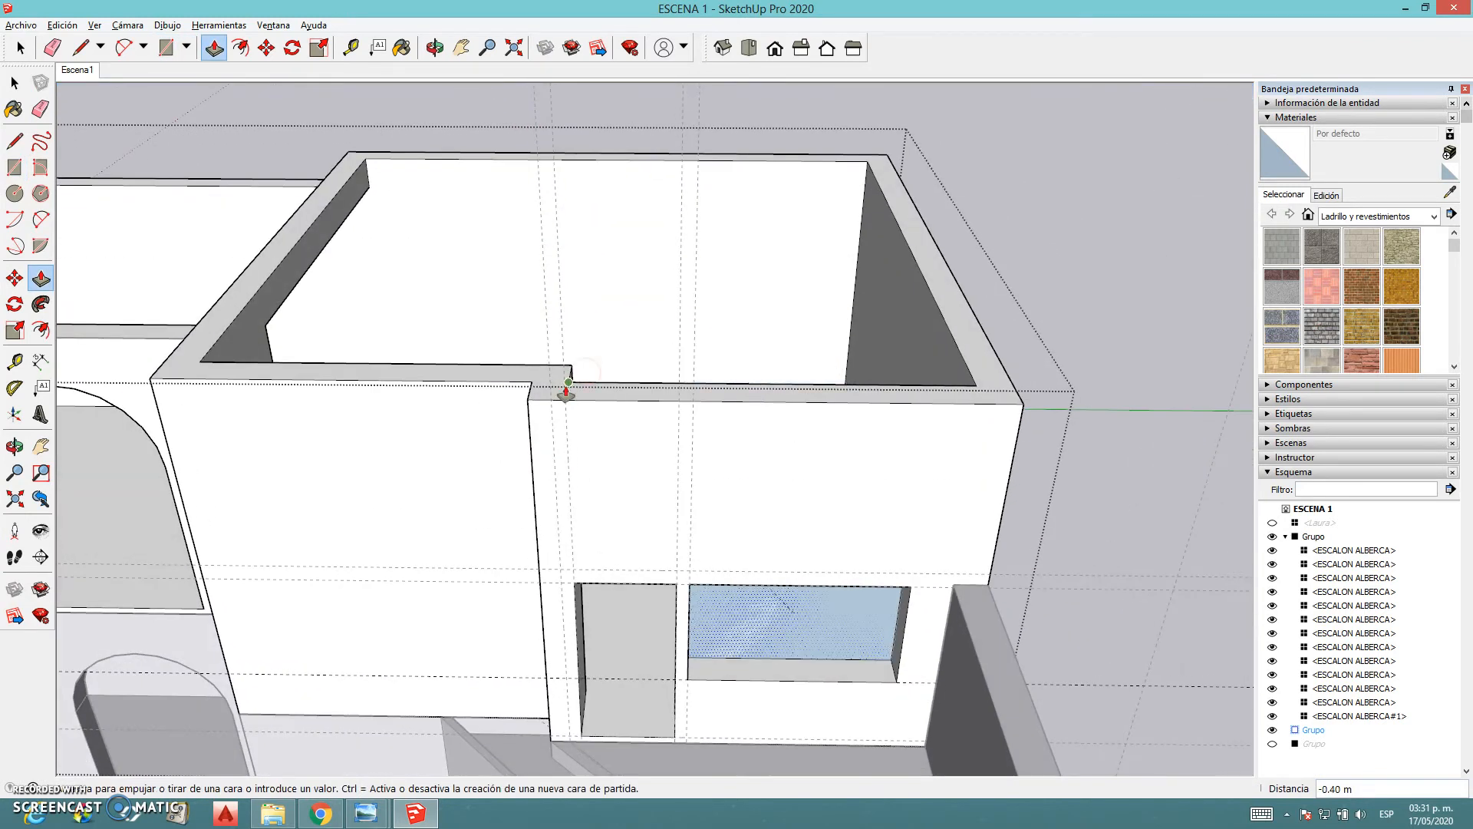
{"action": "left_click", "coordinate": [569, 386]}
{"action": "scroll", "coordinate": [643, 529], "scroll_direction": "down", "scroll_amount": 2}
{"action": "middle_click_drag", "start_coordinate": [643, 533], "coordinate": [681, 435]}
{"action": "middle_click_drag", "start_coordinate": [852, 502], "coordinate": [784, 567]}
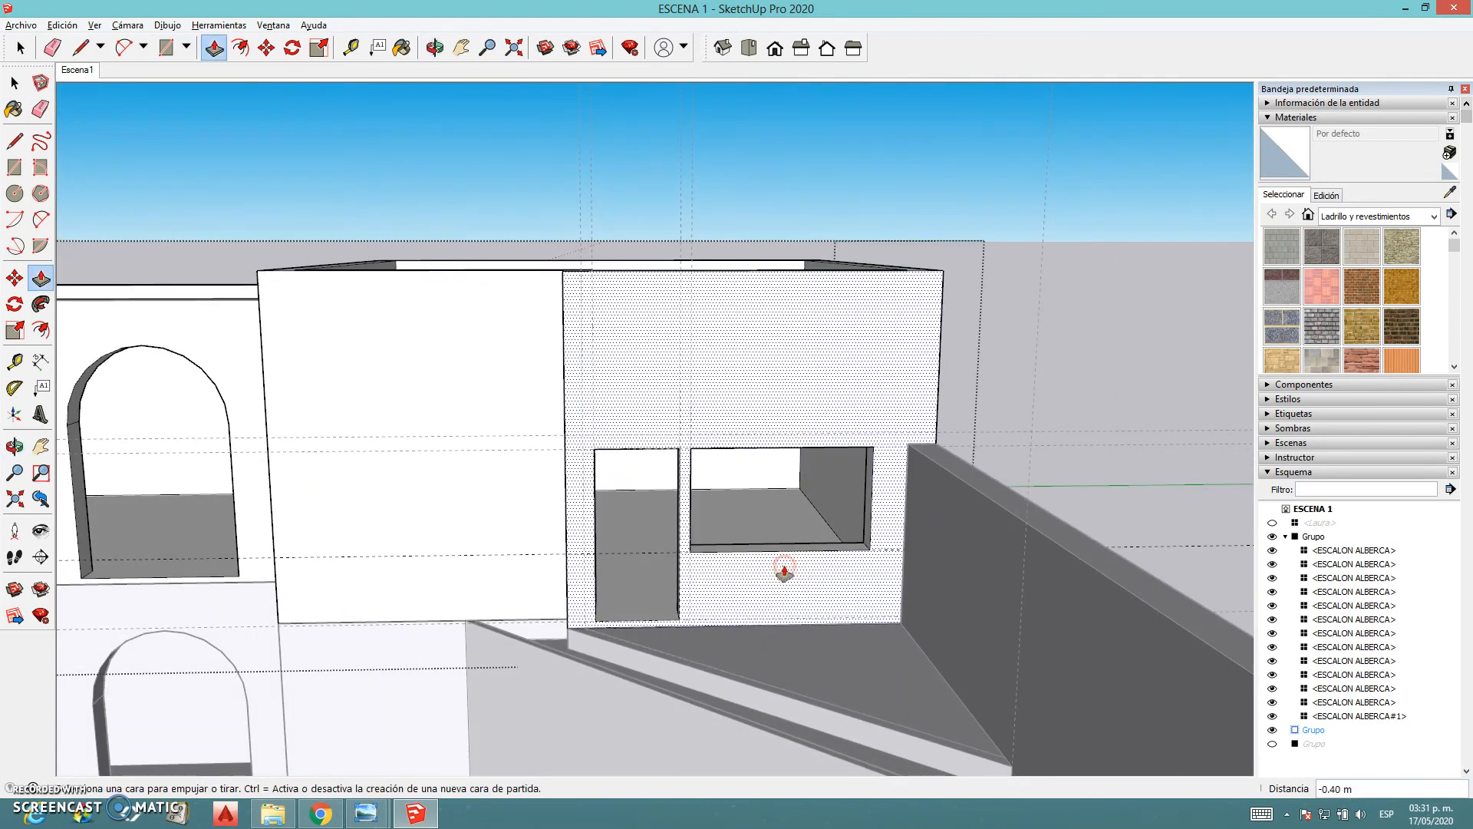
Close the upper-floor group and delete all guides in the model
{"action": "key", "text": "space"}
{"action": "left_click", "coordinate": [1066, 356]}
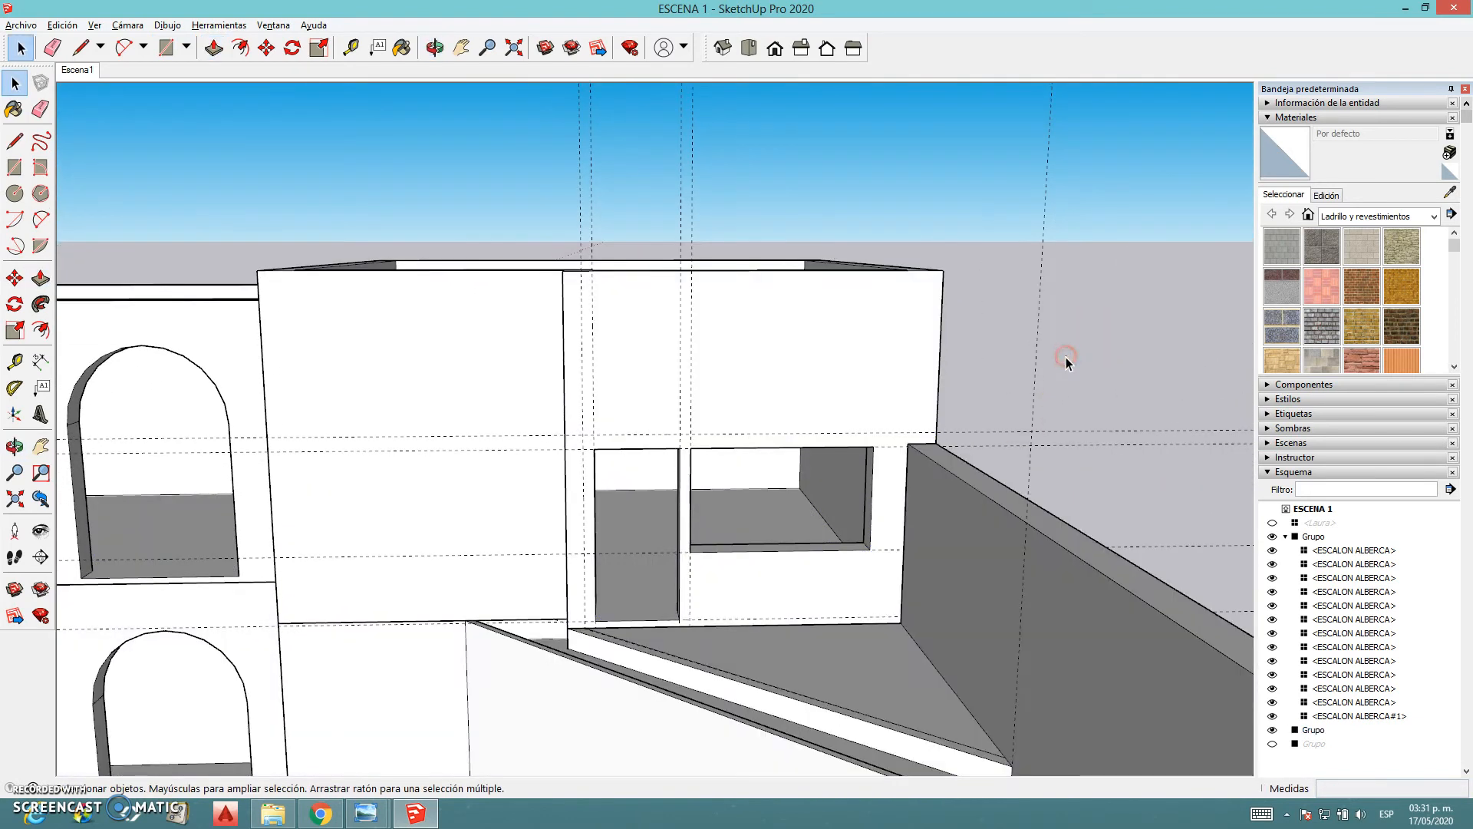
{"action": "left_click", "coordinate": [61, 26]}
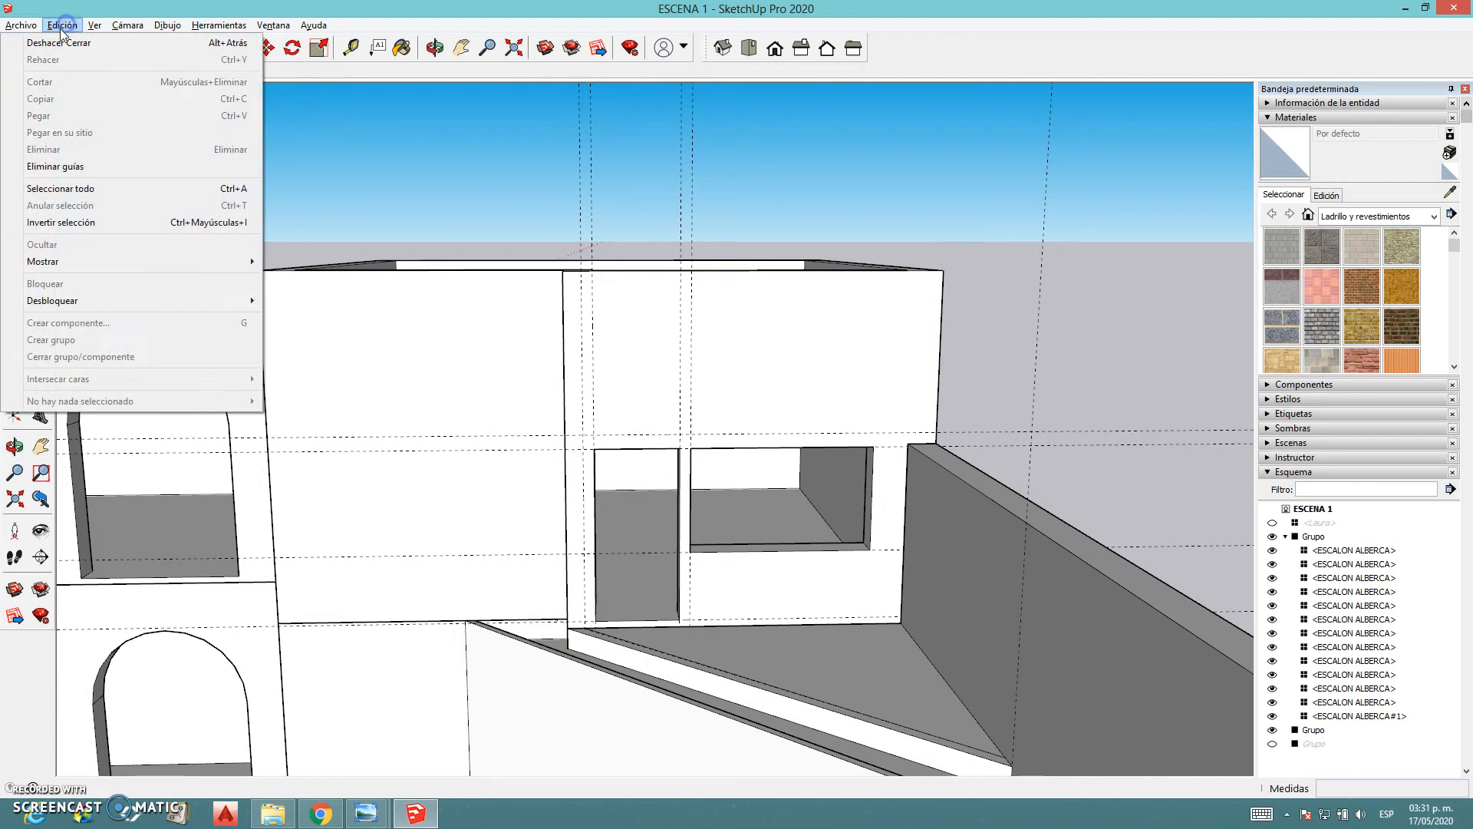
{"action": "left_click", "coordinate": [46, 167]}
Examine the new door and window openings above the ramp from several angles
{"action": "scroll", "coordinate": [674, 428], "scroll_direction": "up", "scroll_amount": 3}
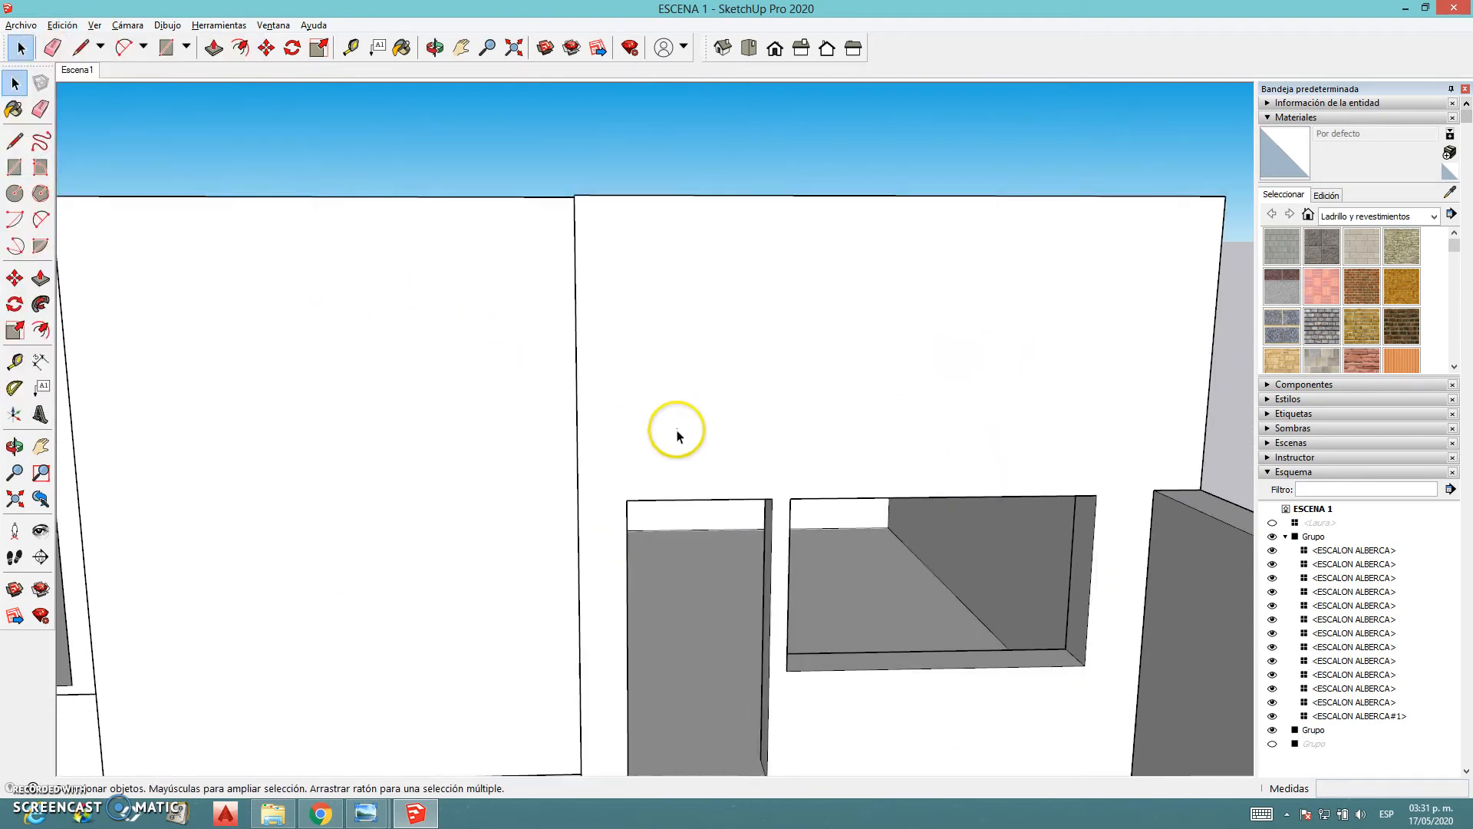
{"action": "scroll", "coordinate": [637, 298], "scroll_direction": "down", "scroll_amount": 1}
{"action": "middle_click_drag", "start_coordinate": [635, 296], "coordinate": [639, 294]}
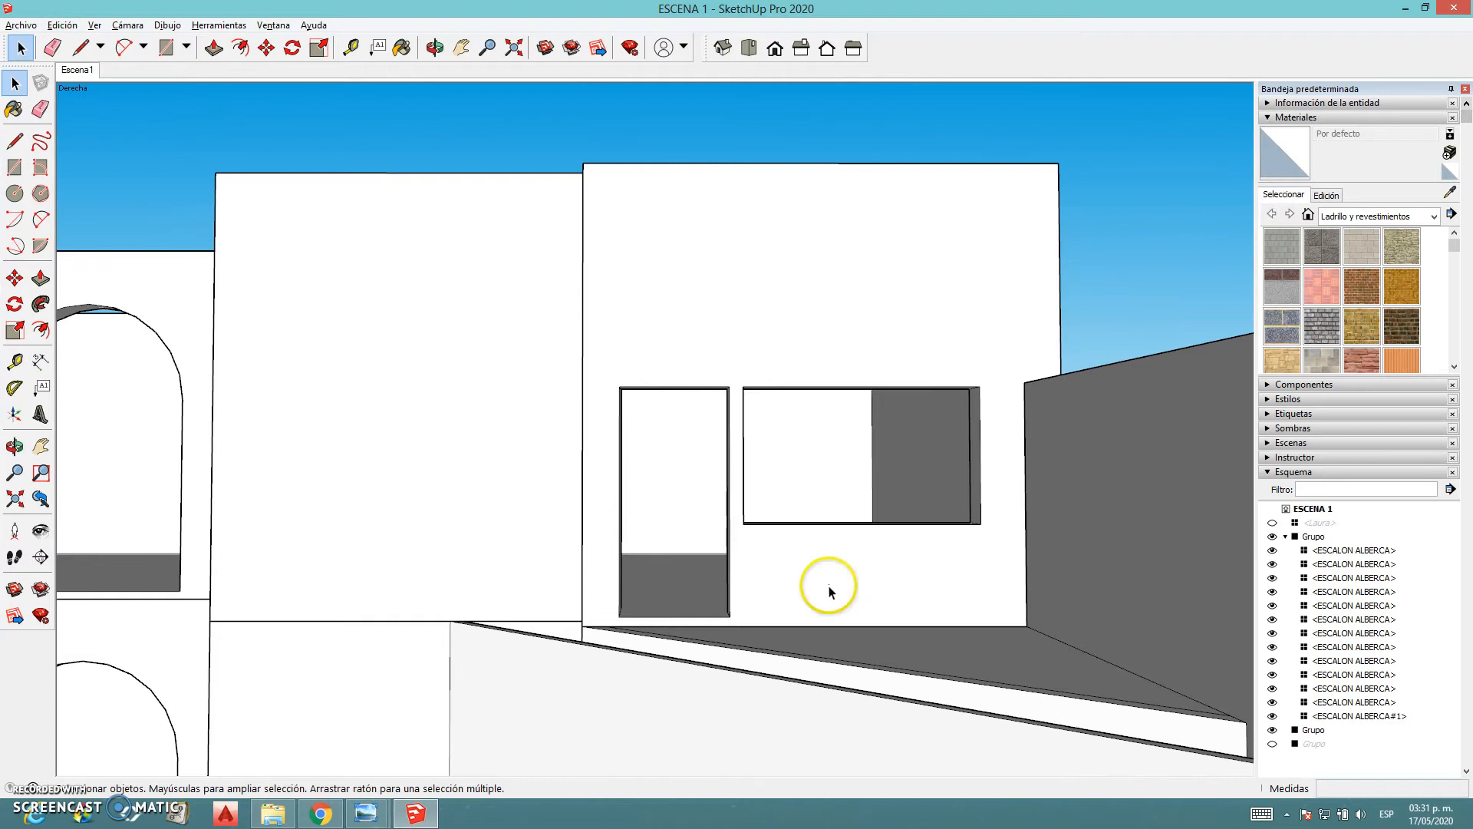
{"action": "scroll", "coordinate": [658, 409], "scroll_direction": "down", "scroll_amount": 4}
{"action": "middle_click_drag", "start_coordinate": [669, 554], "coordinate": [769, 551]}
{"action": "scroll", "coordinate": [771, 551], "scroll_direction": "up", "scroll_amount": 3}
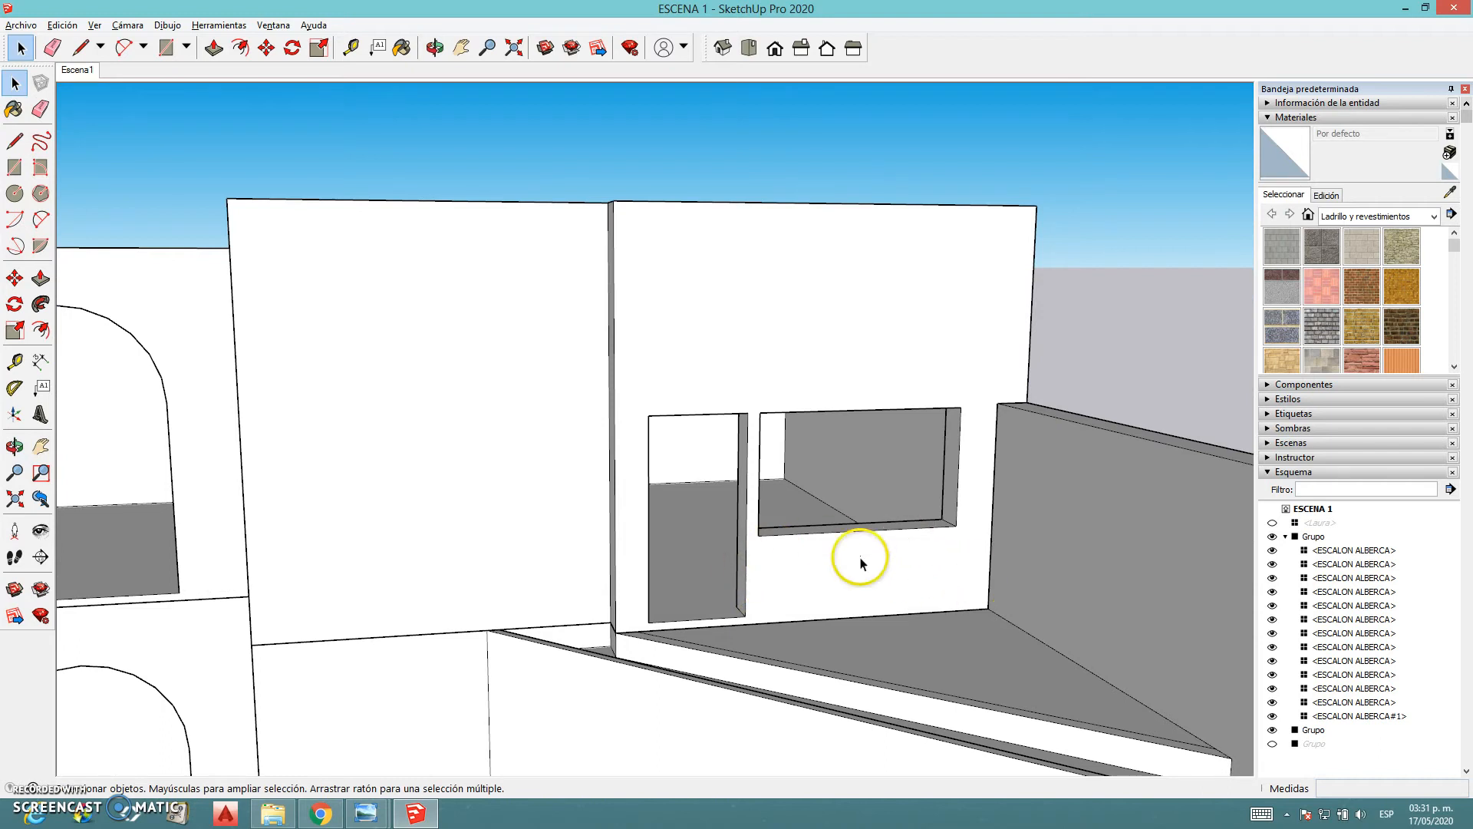
{"action": "middle_click_drag", "start_coordinate": [861, 559], "coordinate": [986, 589]}
{"action": "scroll", "coordinate": [1045, 552], "scroll_direction": "up", "scroll_amount": 6}
{"action": "middle_click_drag", "start_coordinate": [990, 487], "coordinate": [1052, 467]}
{"action": "scroll", "coordinate": [822, 493], "scroll_direction": "up", "scroll_amount": 5}
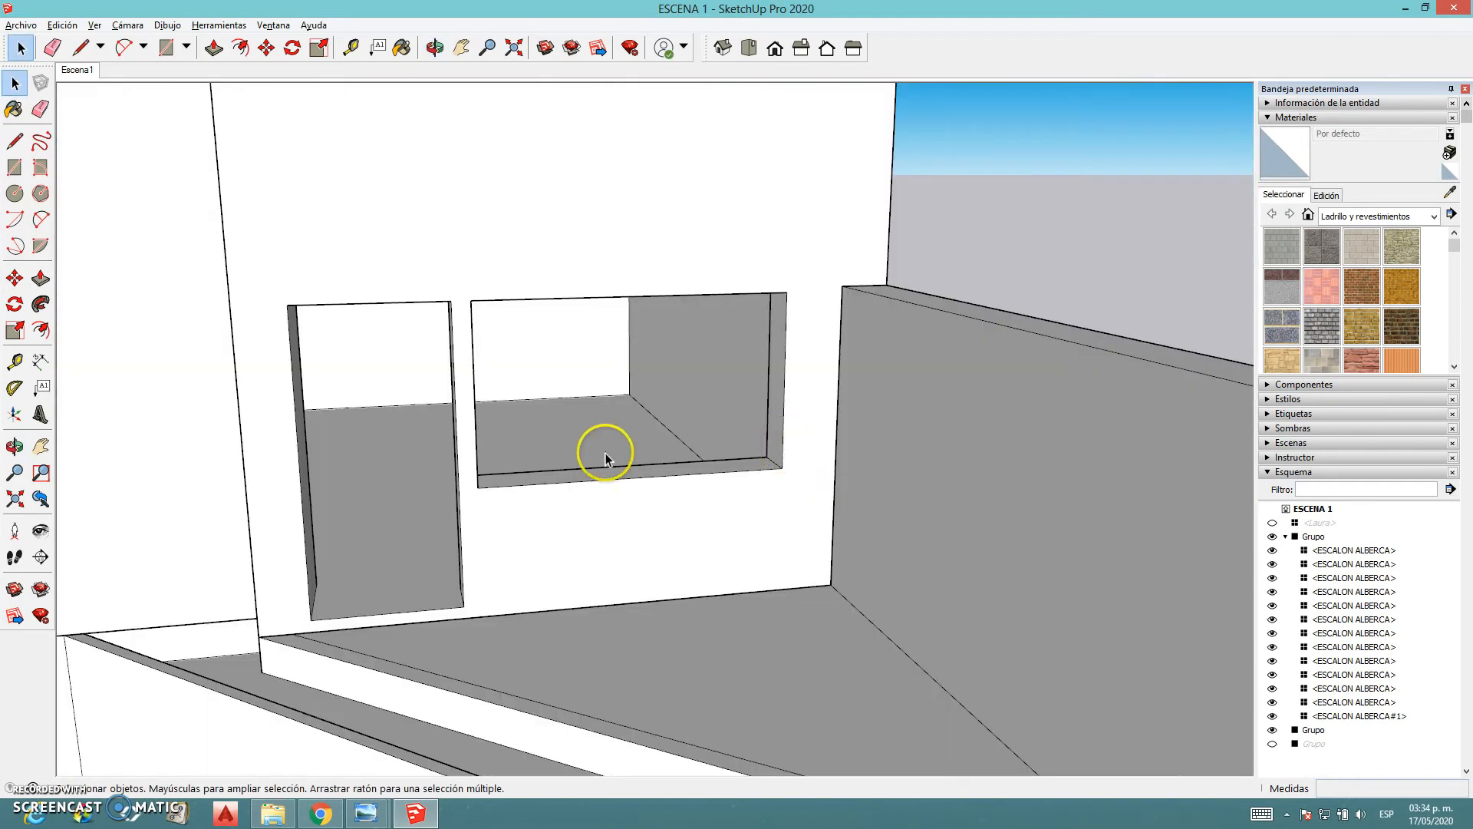
{"action": "scroll", "coordinate": [605, 453], "scroll_direction": "down", "scroll_amount": 3}
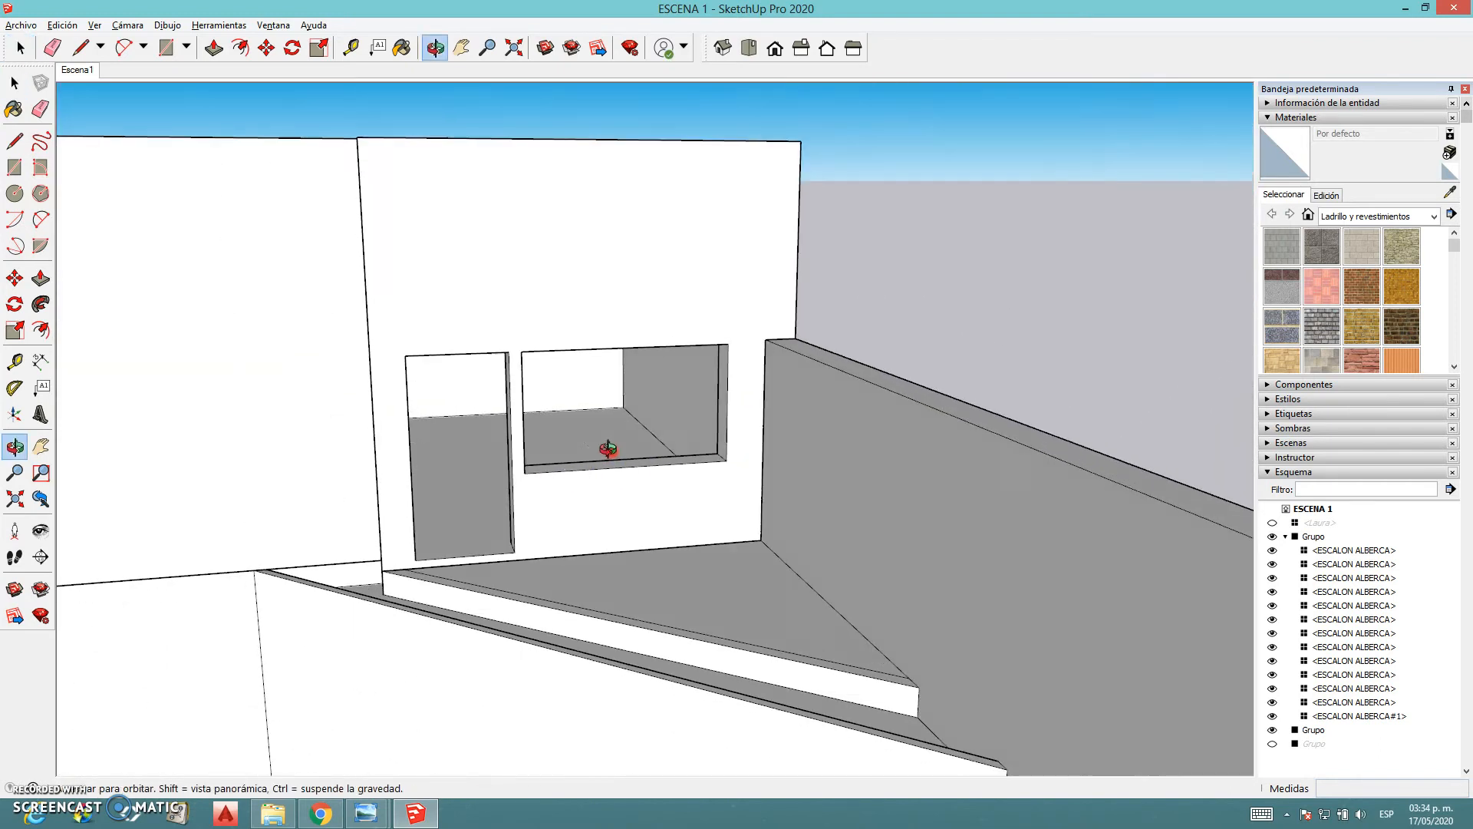
{"action": "middle_click_drag", "start_coordinate": [609, 445], "coordinate": [668, 437]}
{"action": "scroll", "coordinate": [675, 438], "scroll_direction": "up", "scroll_amount": 3}
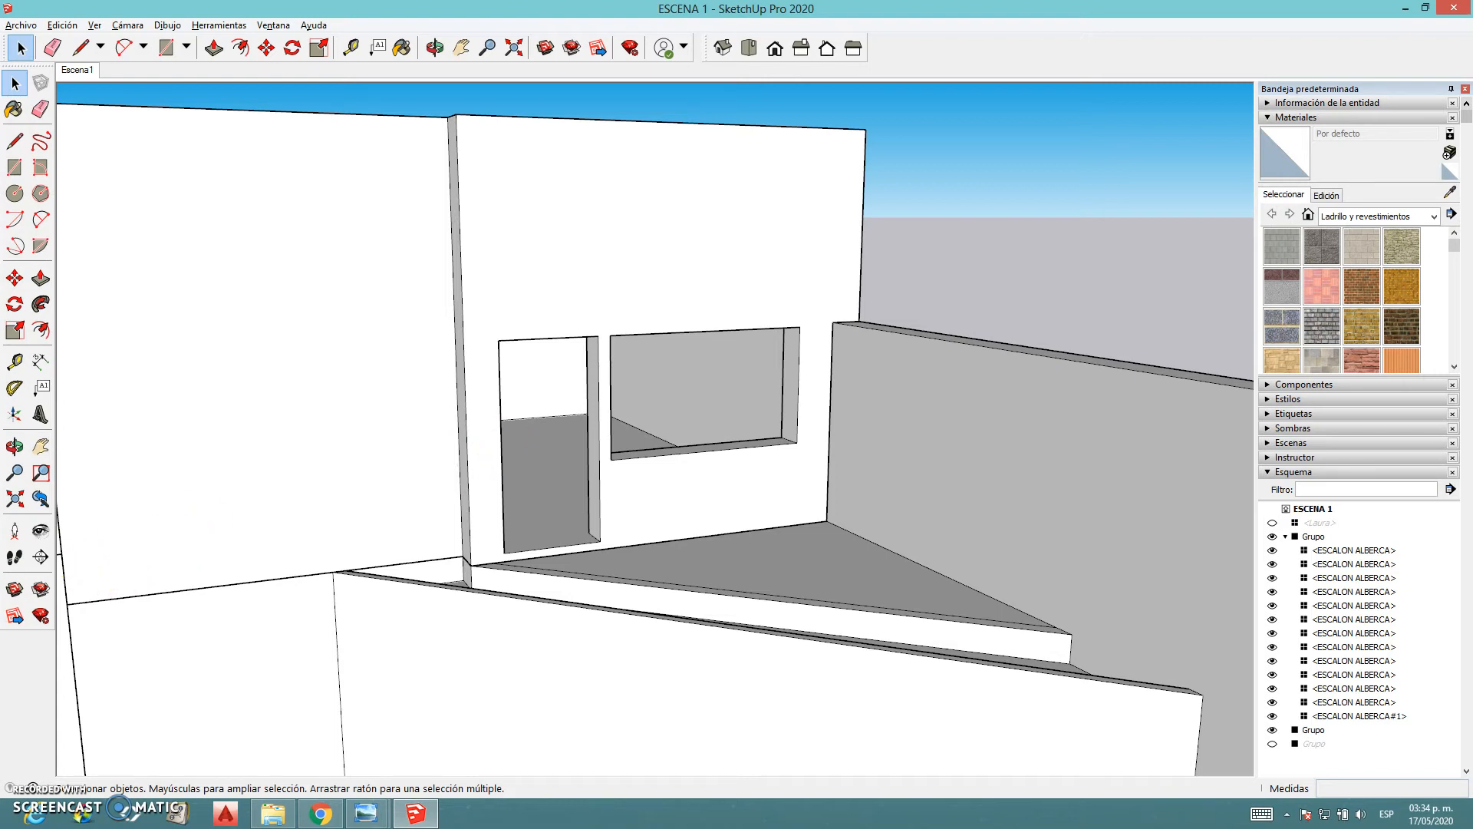
Open the 3D Warehouse, enlarge its window and look over the home page
{"action": "left_click", "coordinate": [16, 590]}
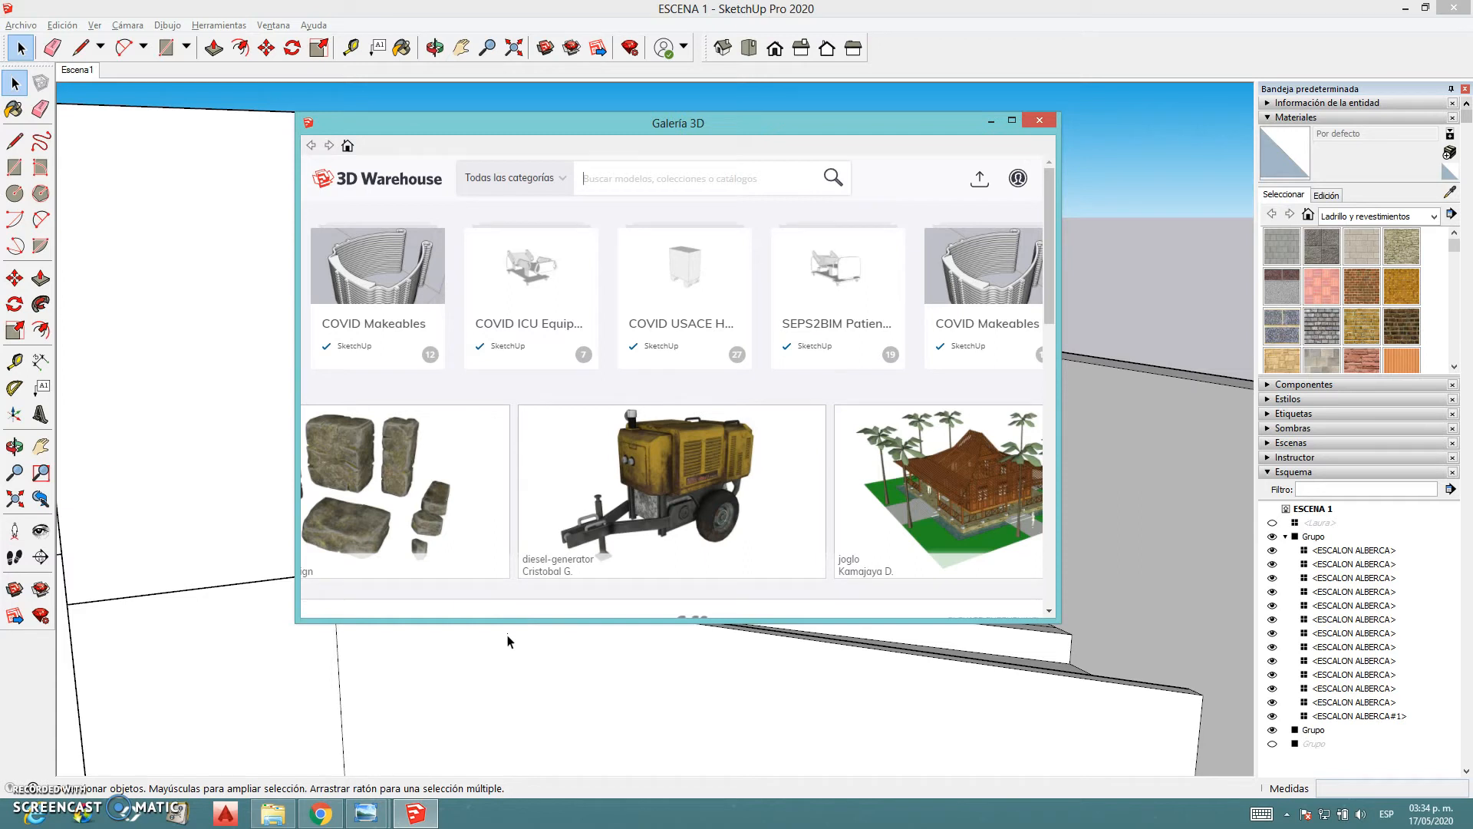
{"action": "left_click_drag", "start_coordinate": [1057, 225], "coordinate": [1321, 304]}
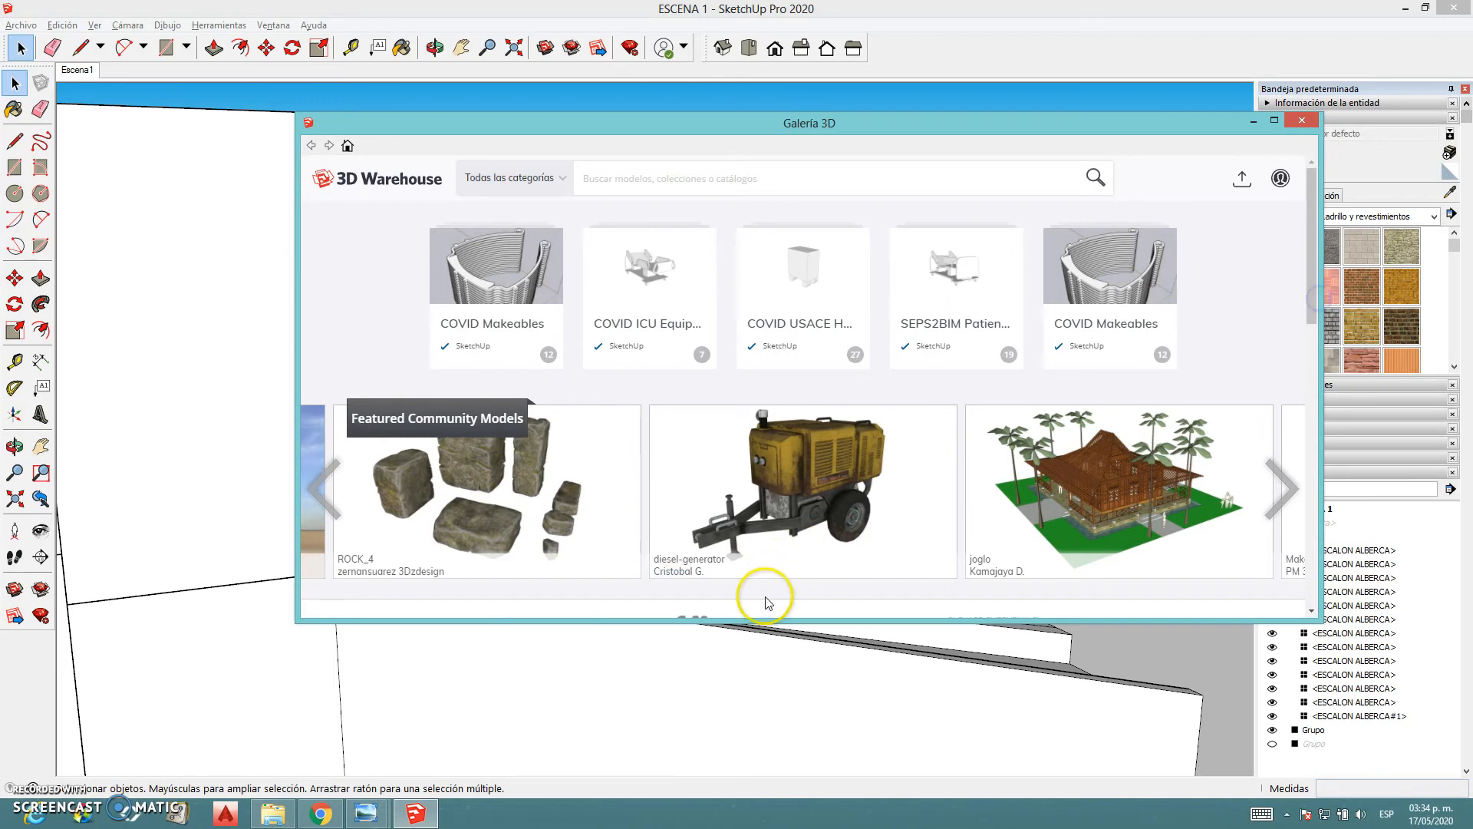
{"action": "left_click_drag", "start_coordinate": [762, 619], "coordinate": [763, 784]}
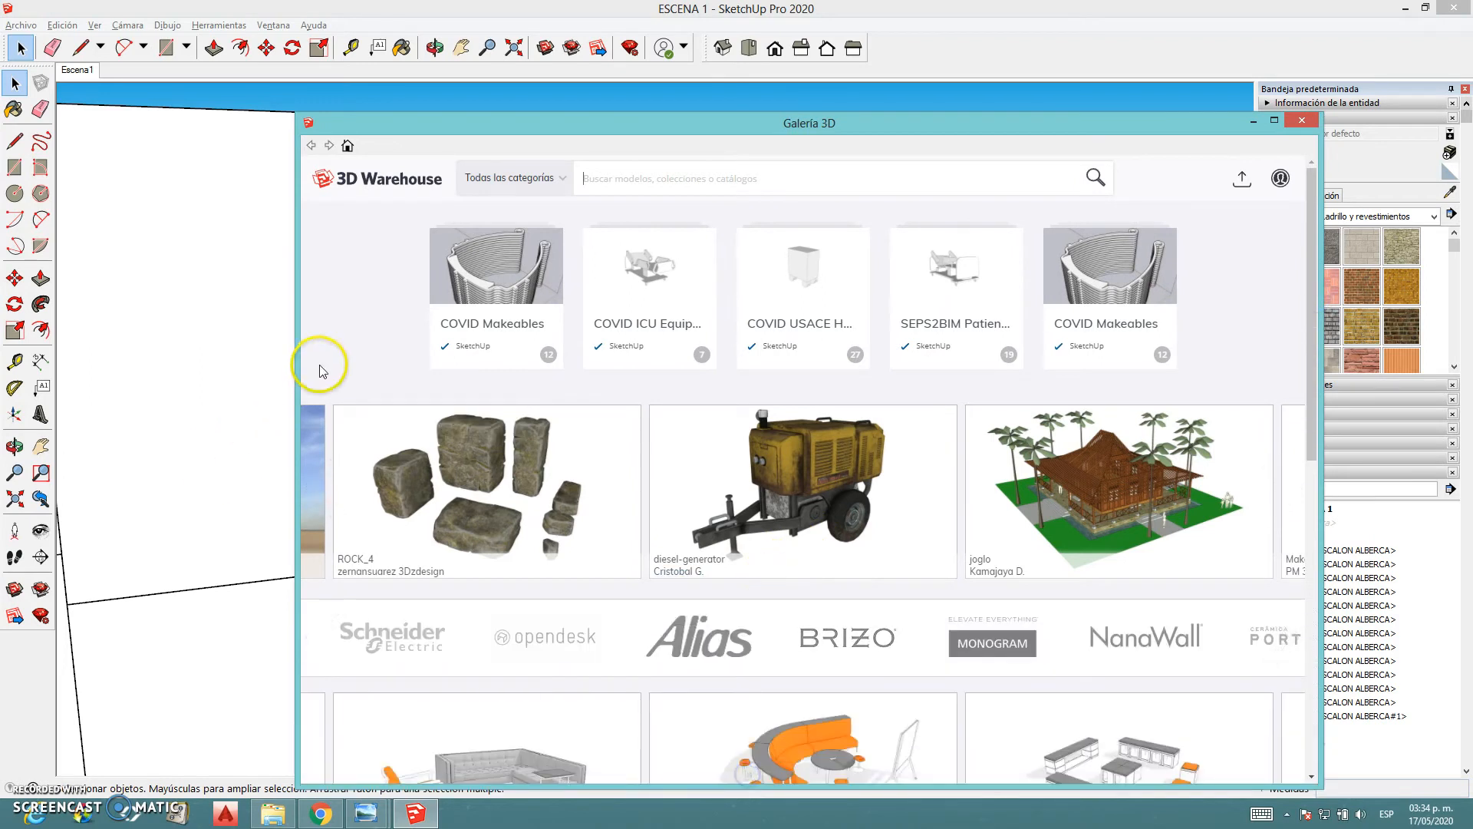
{"action": "left_click_drag", "start_coordinate": [296, 355], "coordinate": [132, 354]}
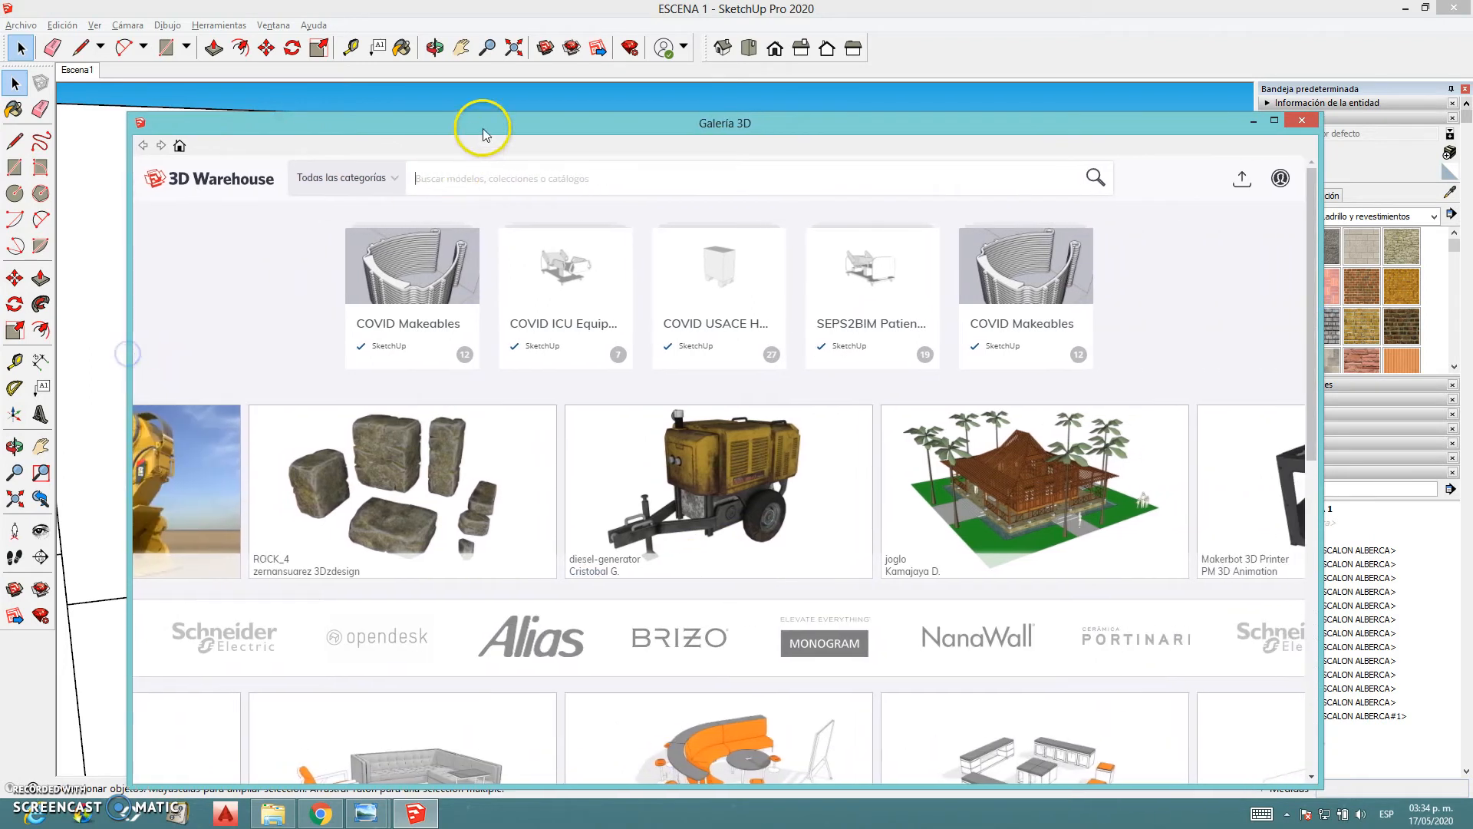
{"action": "left_click_drag", "start_coordinate": [486, 117], "coordinate": [488, 60]}
{"action": "scroll", "coordinate": [535, 568], "scroll_direction": "down", "scroll_amount": 6}
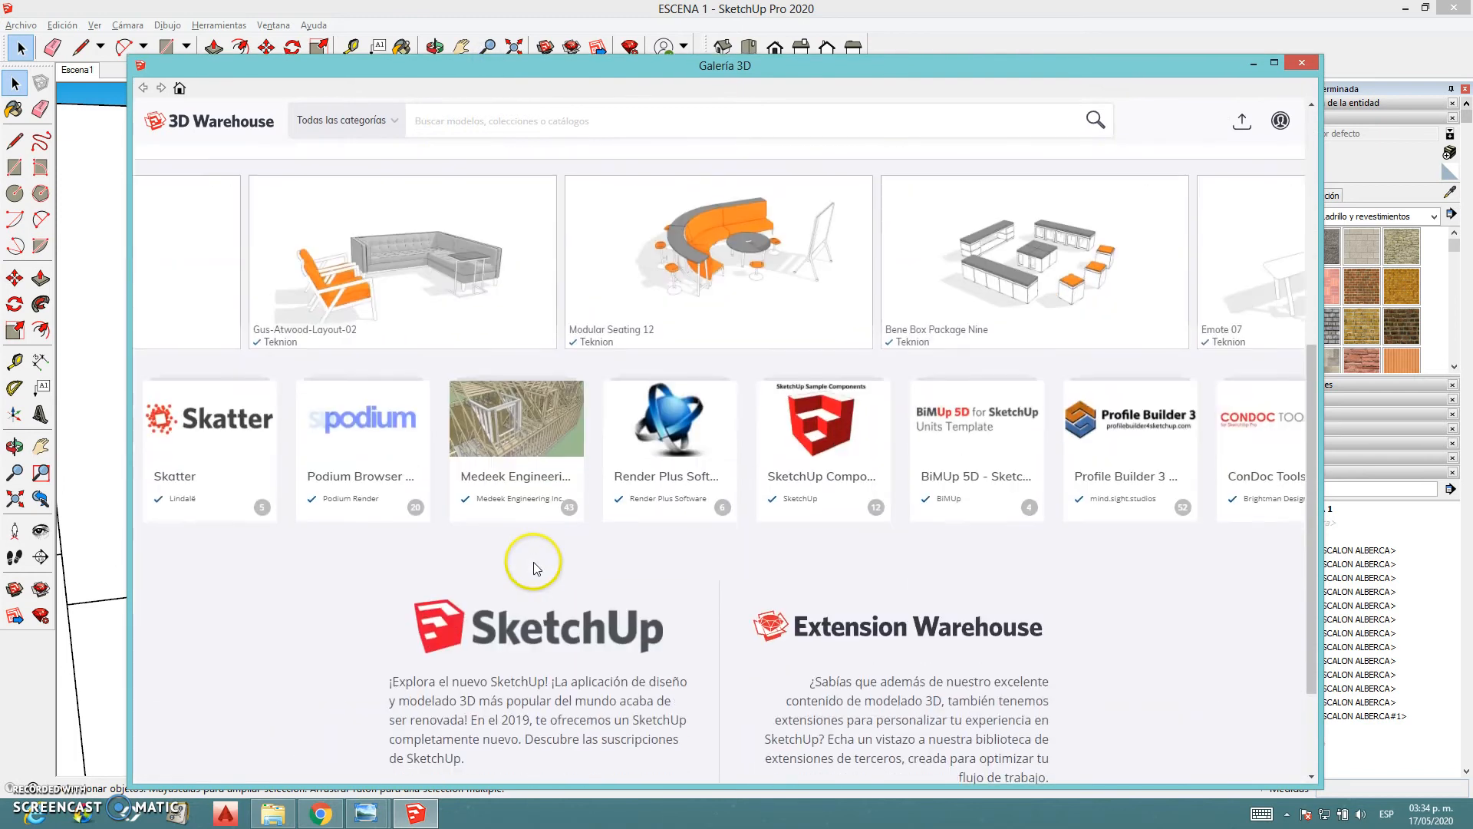
{"action": "scroll", "coordinate": [535, 568], "scroll_direction": "up", "scroll_amount": 6}
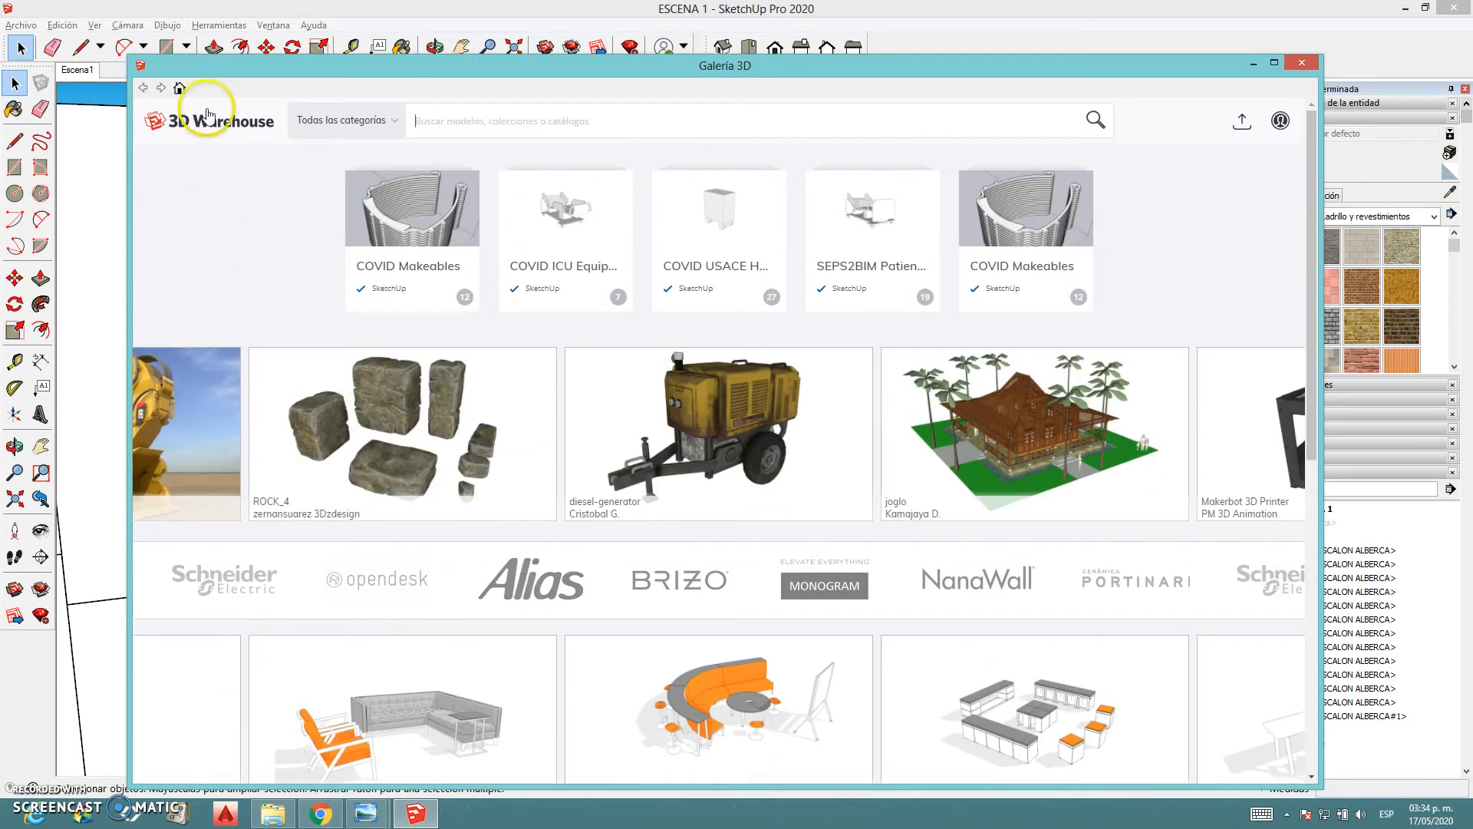
Search all categories of the 3D Warehouse for "VENTANA"
{"action": "left_click", "coordinate": [389, 121]}
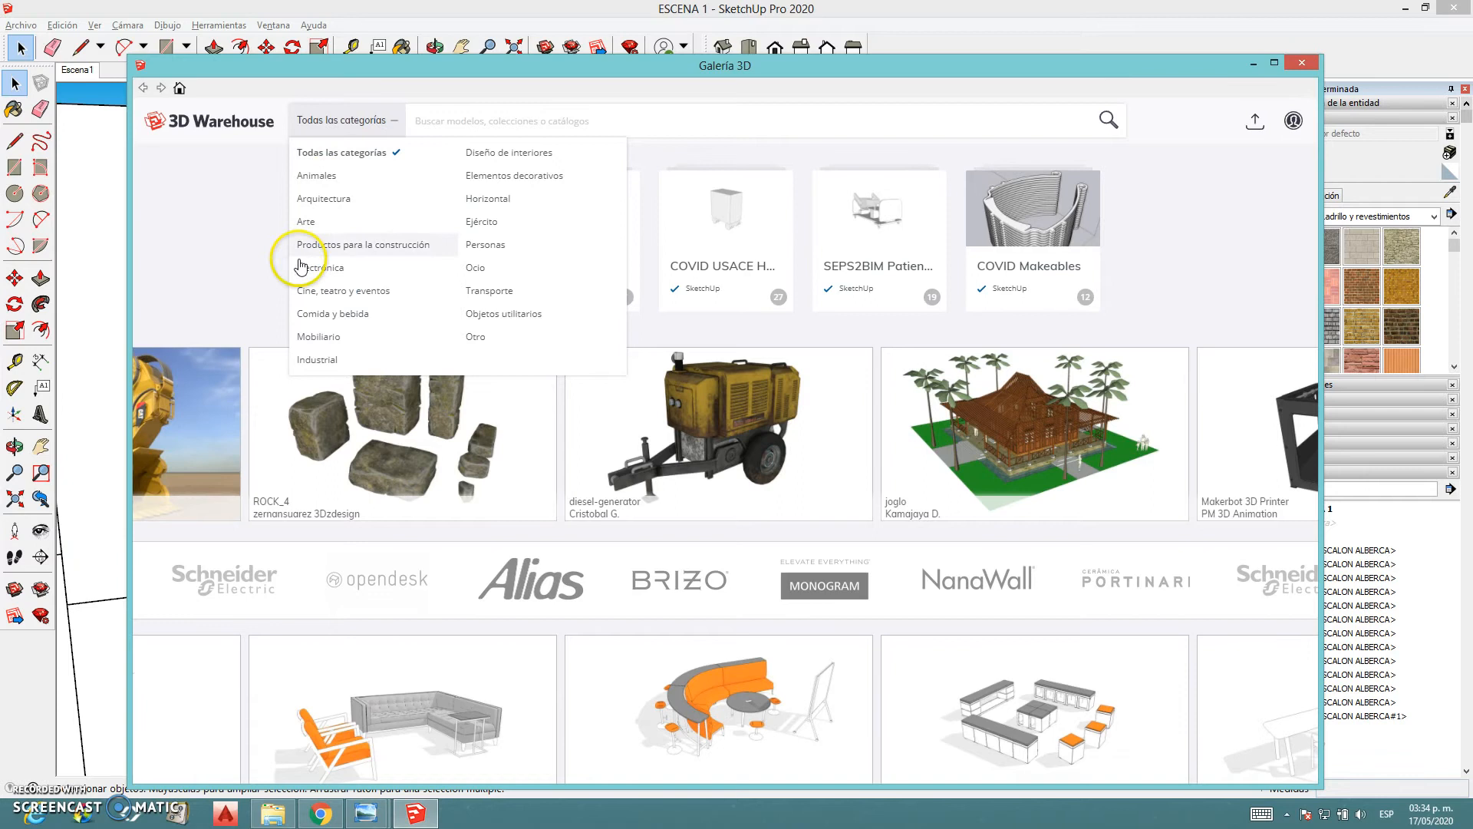
{"action": "left_click", "coordinate": [510, 121]}
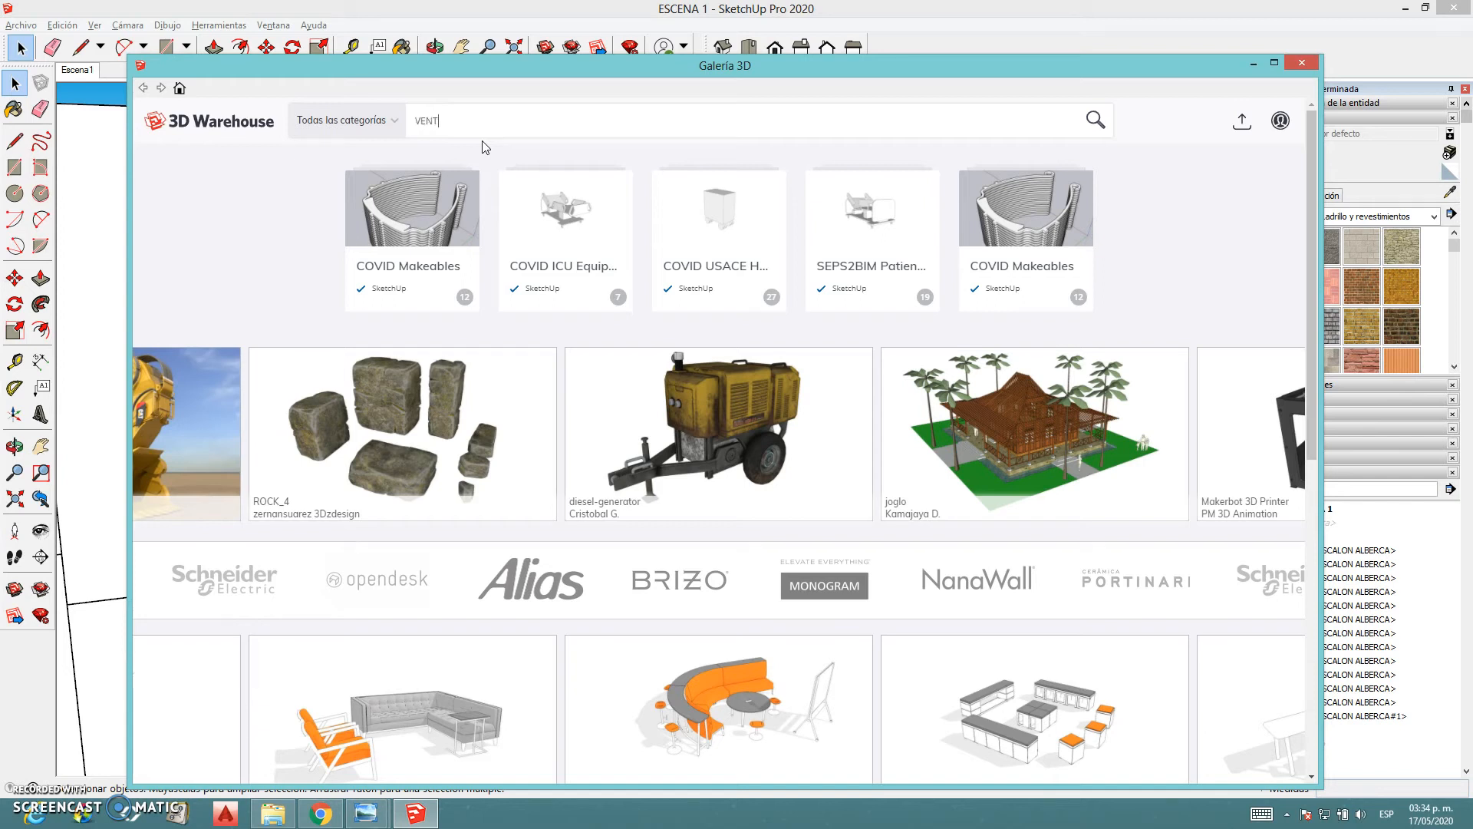
{"action": "key", "text": "Return"}
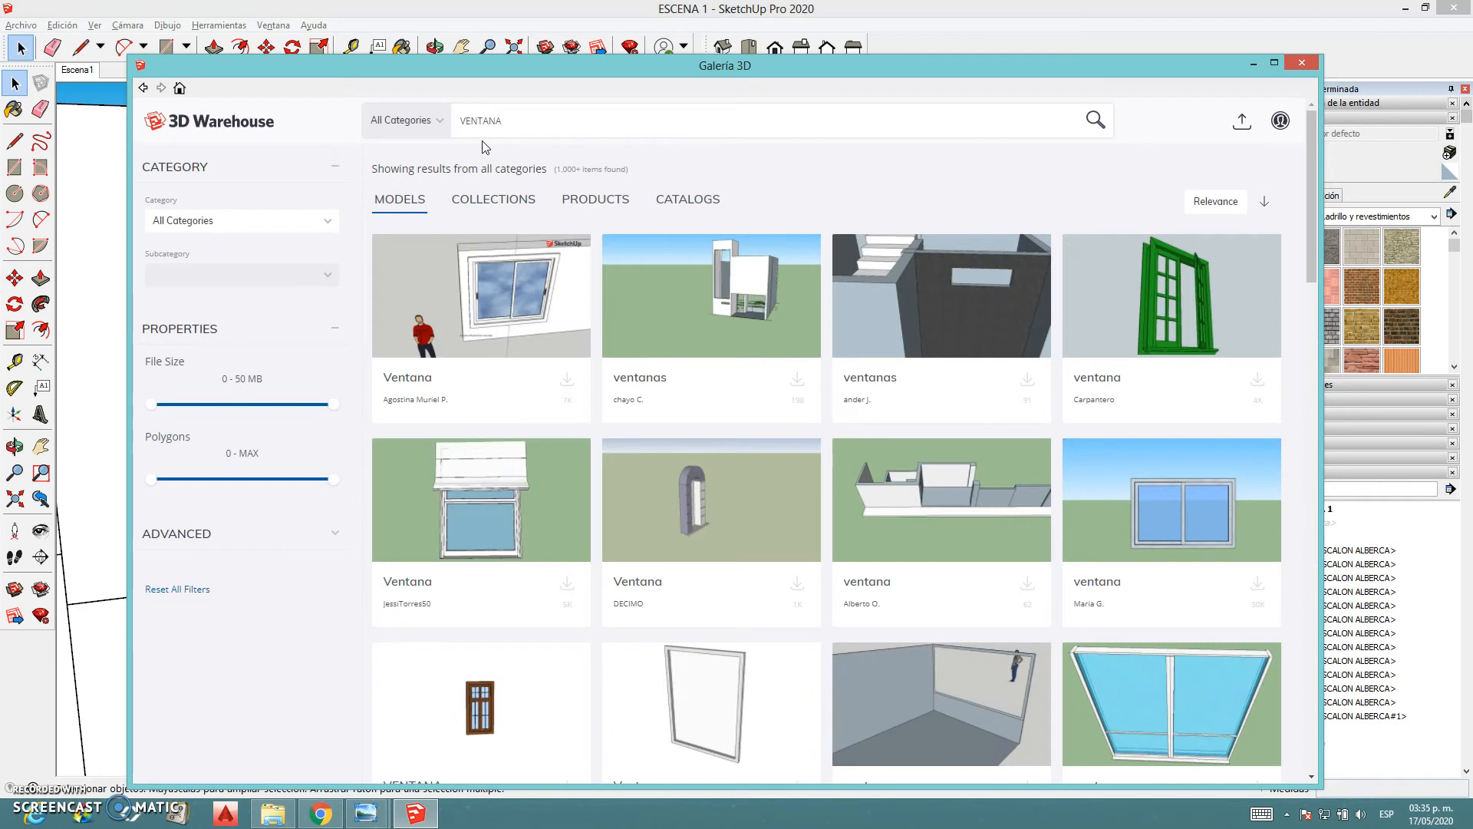
Browse the window models found and preview the plain white-framed Ventana model's details
{"action": "scroll", "coordinate": [615, 438], "scroll_direction": "down", "scroll_amount": 3}
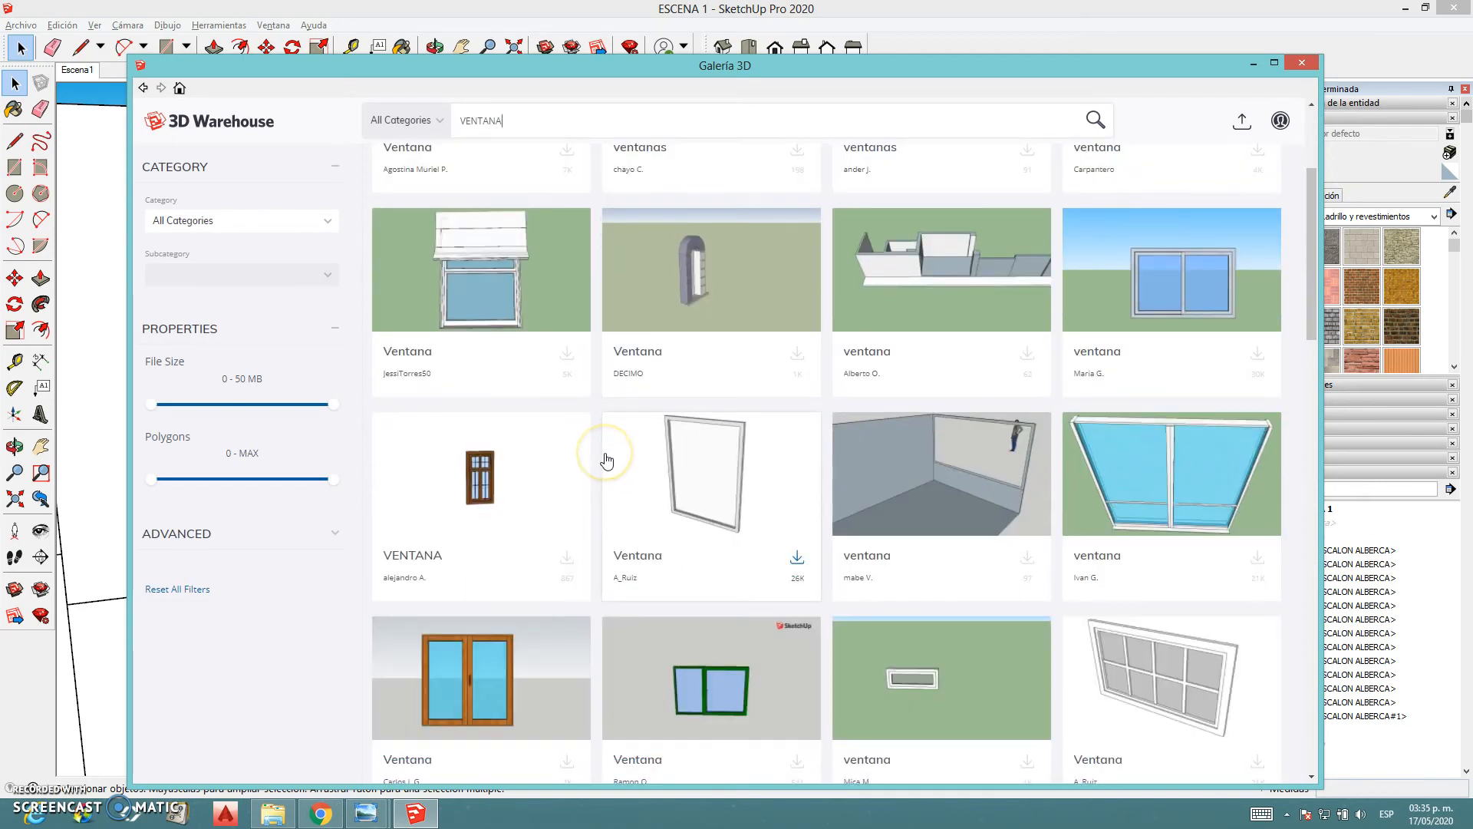
{"action": "scroll", "coordinate": [606, 461], "scroll_direction": "down", "scroll_amount": 5}
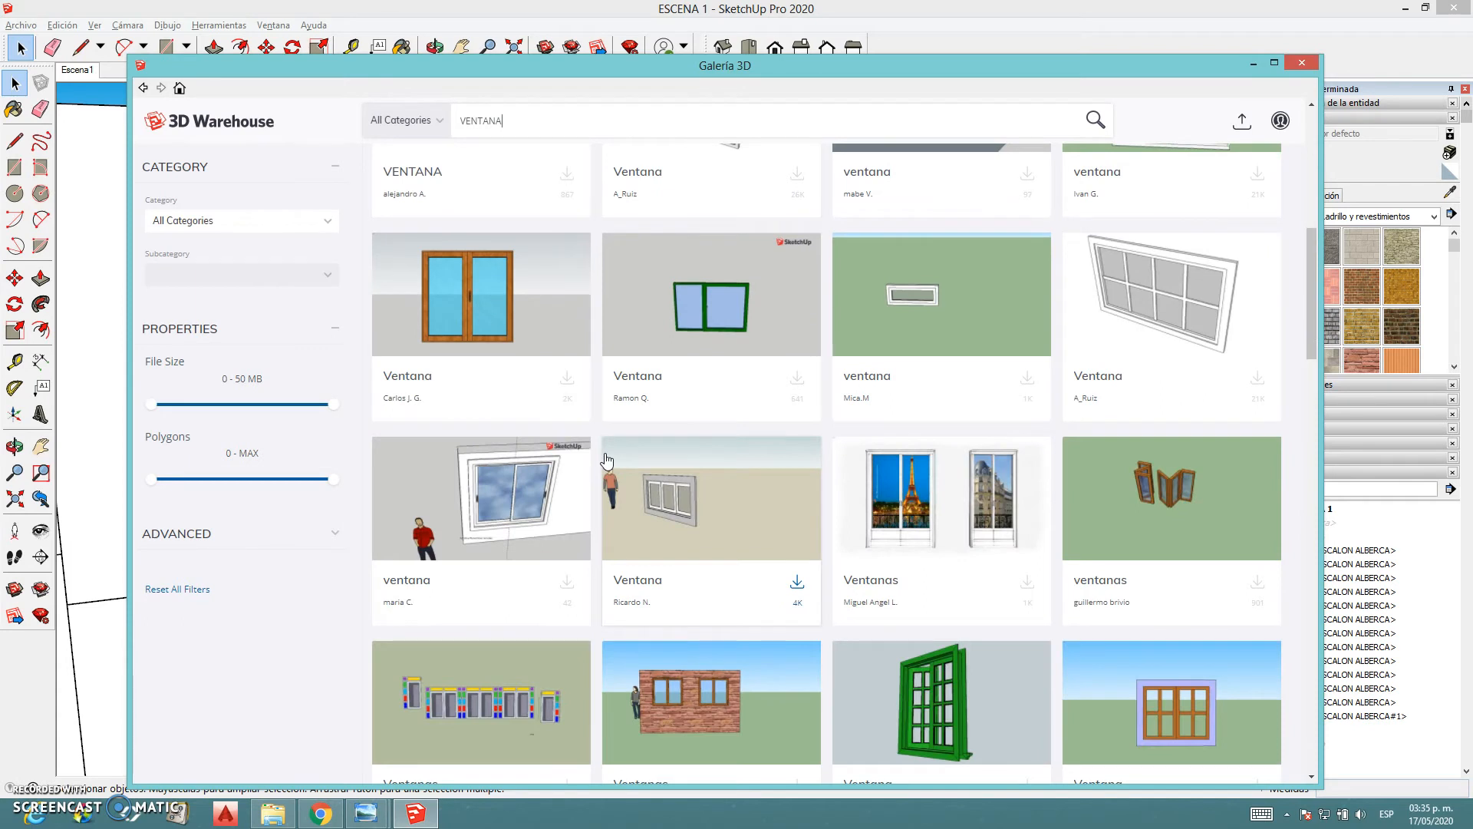
{"action": "scroll", "coordinate": [606, 460], "scroll_direction": "down", "scroll_amount": 5}
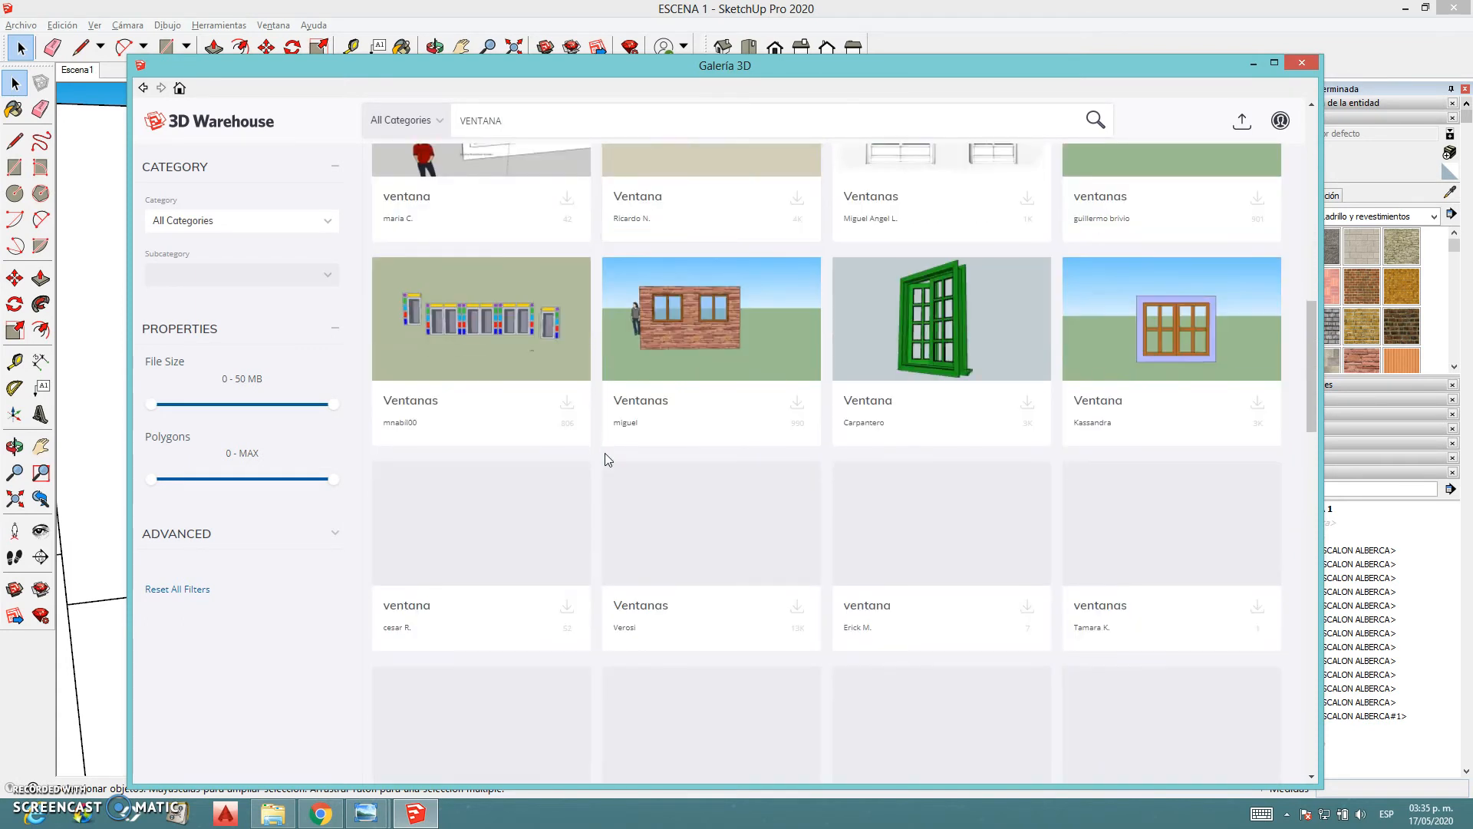
{"action": "scroll", "coordinate": [606, 460], "scroll_direction": "down", "scroll_amount": 6}
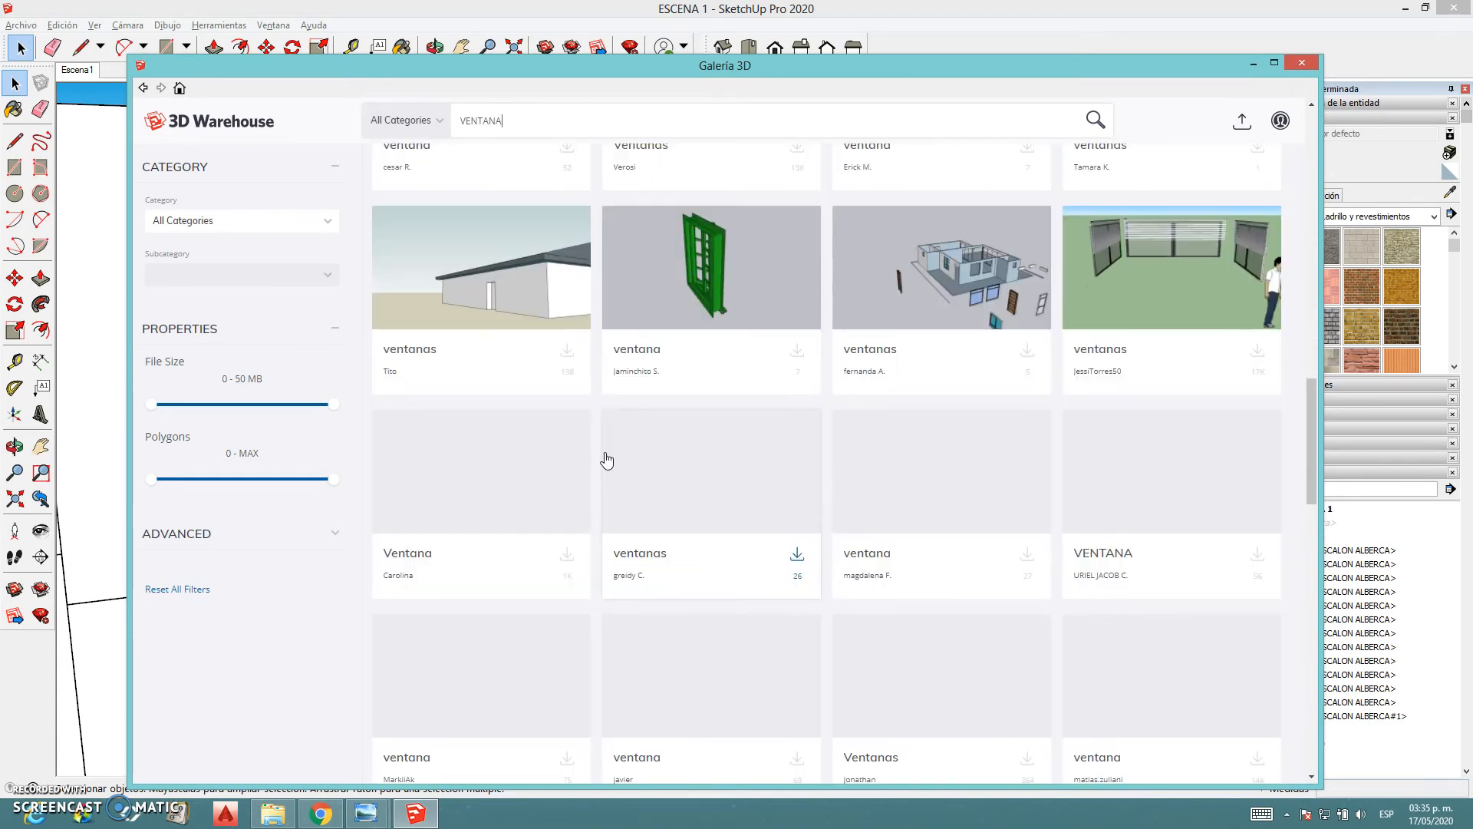
{"action": "scroll", "coordinate": [620, 445], "scroll_direction": "up", "scroll_amount": 14}
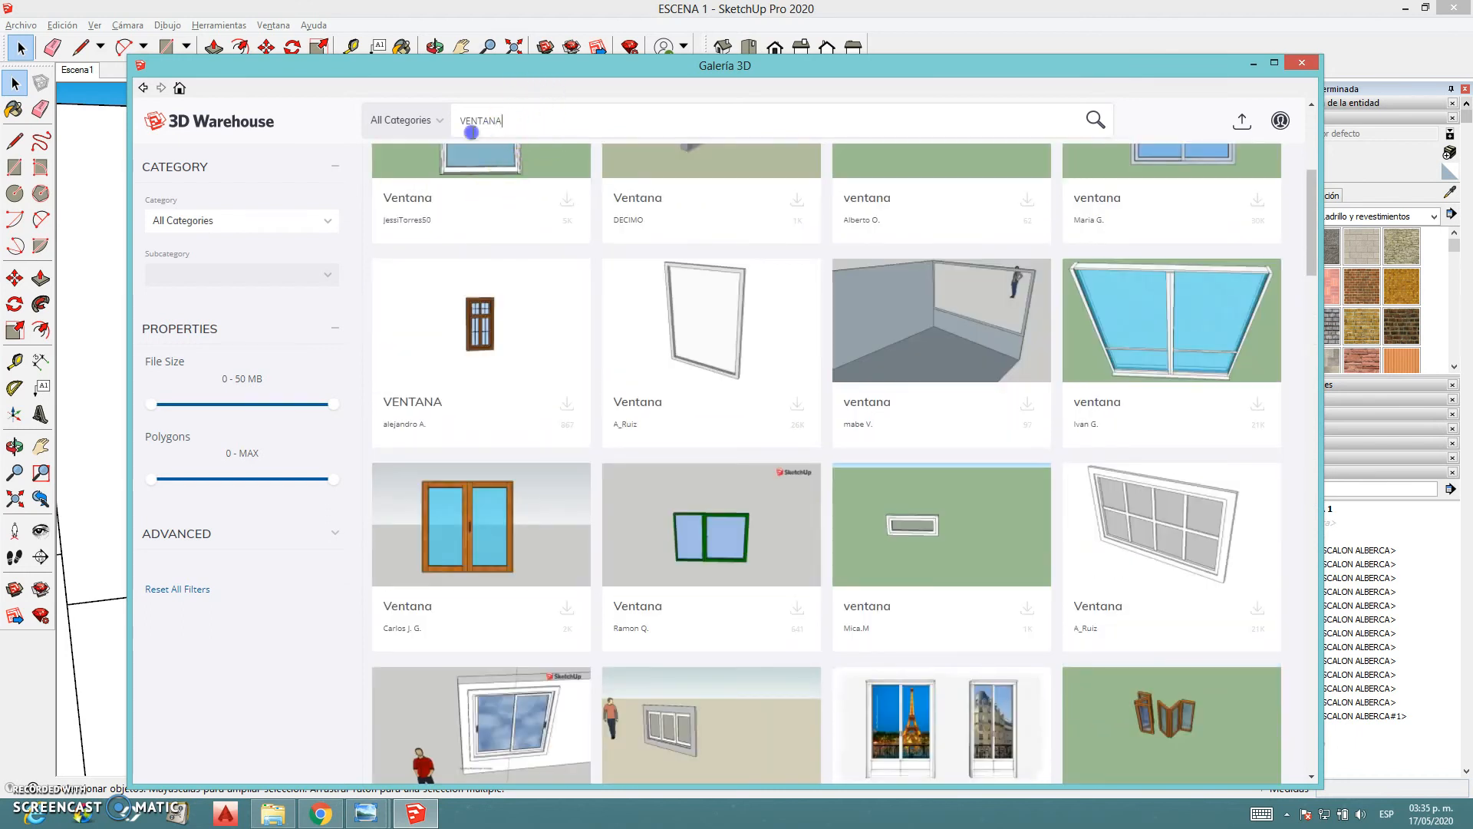
{"action": "left_click", "coordinate": [744, 296]}
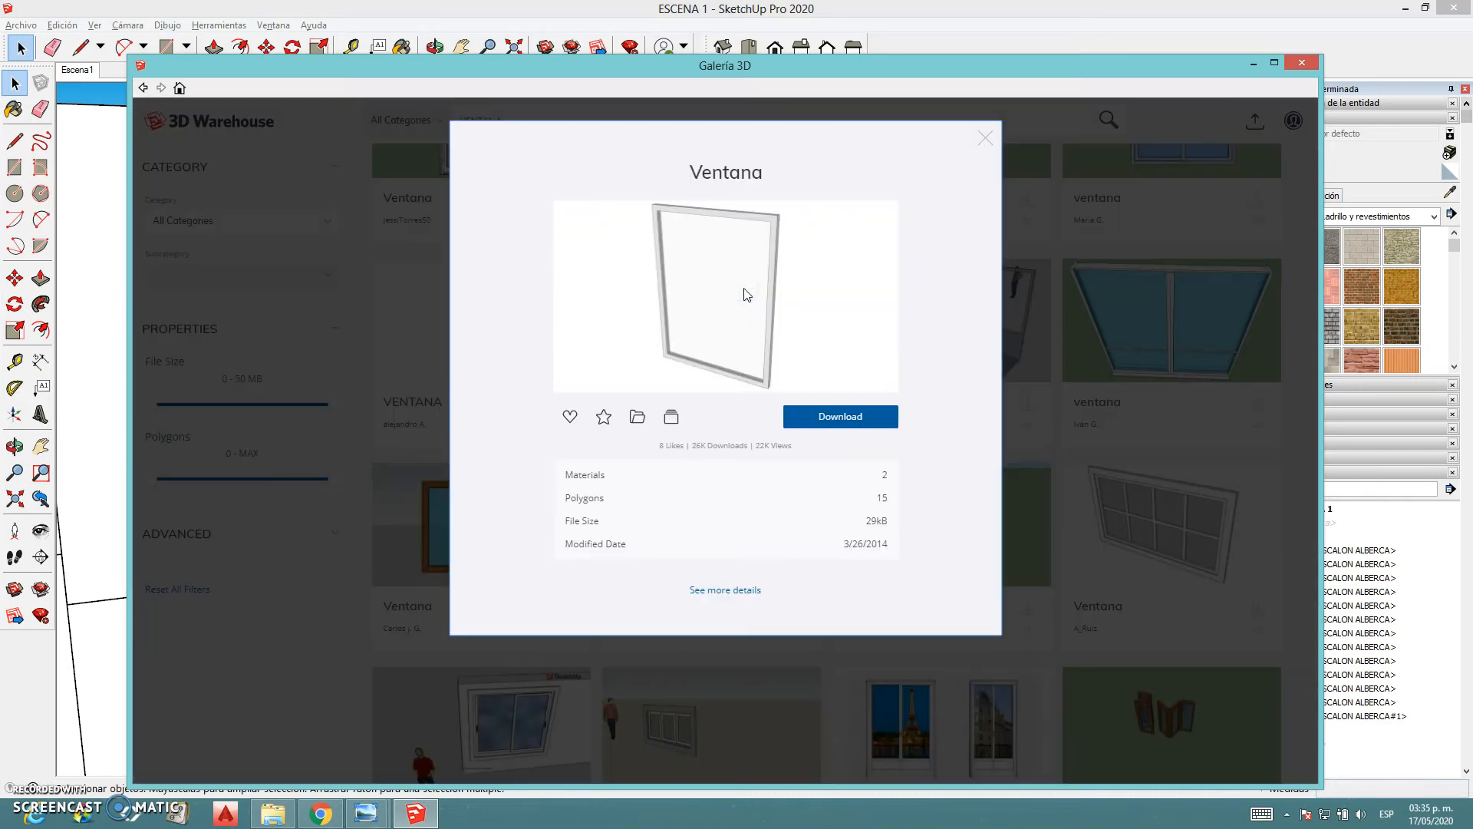
{"action": "left_click", "coordinate": [984, 146]}
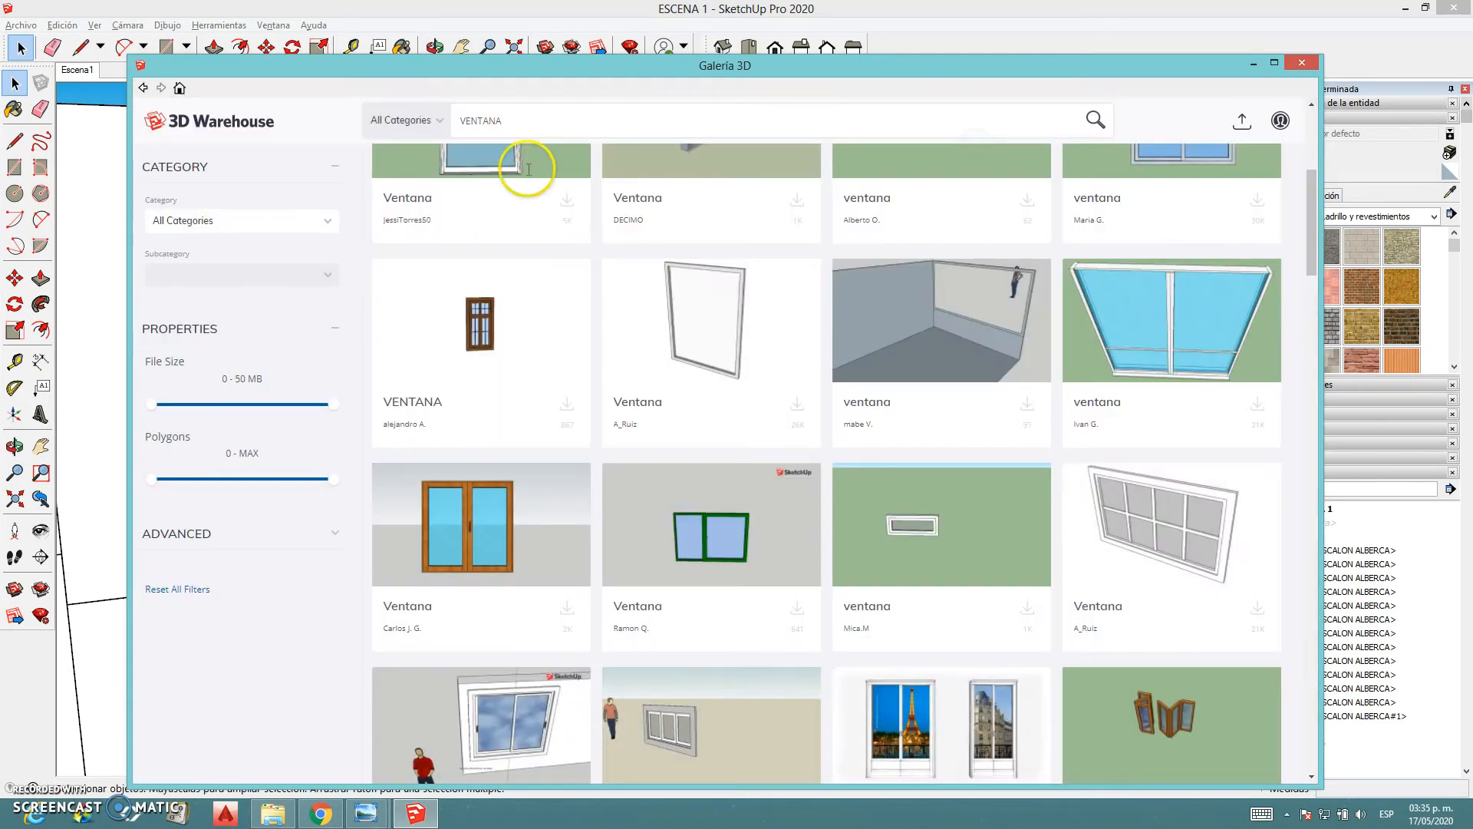
Search the 3D Warehouse for "window" and look through the models
{"action": "type", "text": "window"}
{"action": "key", "text": "Return"}
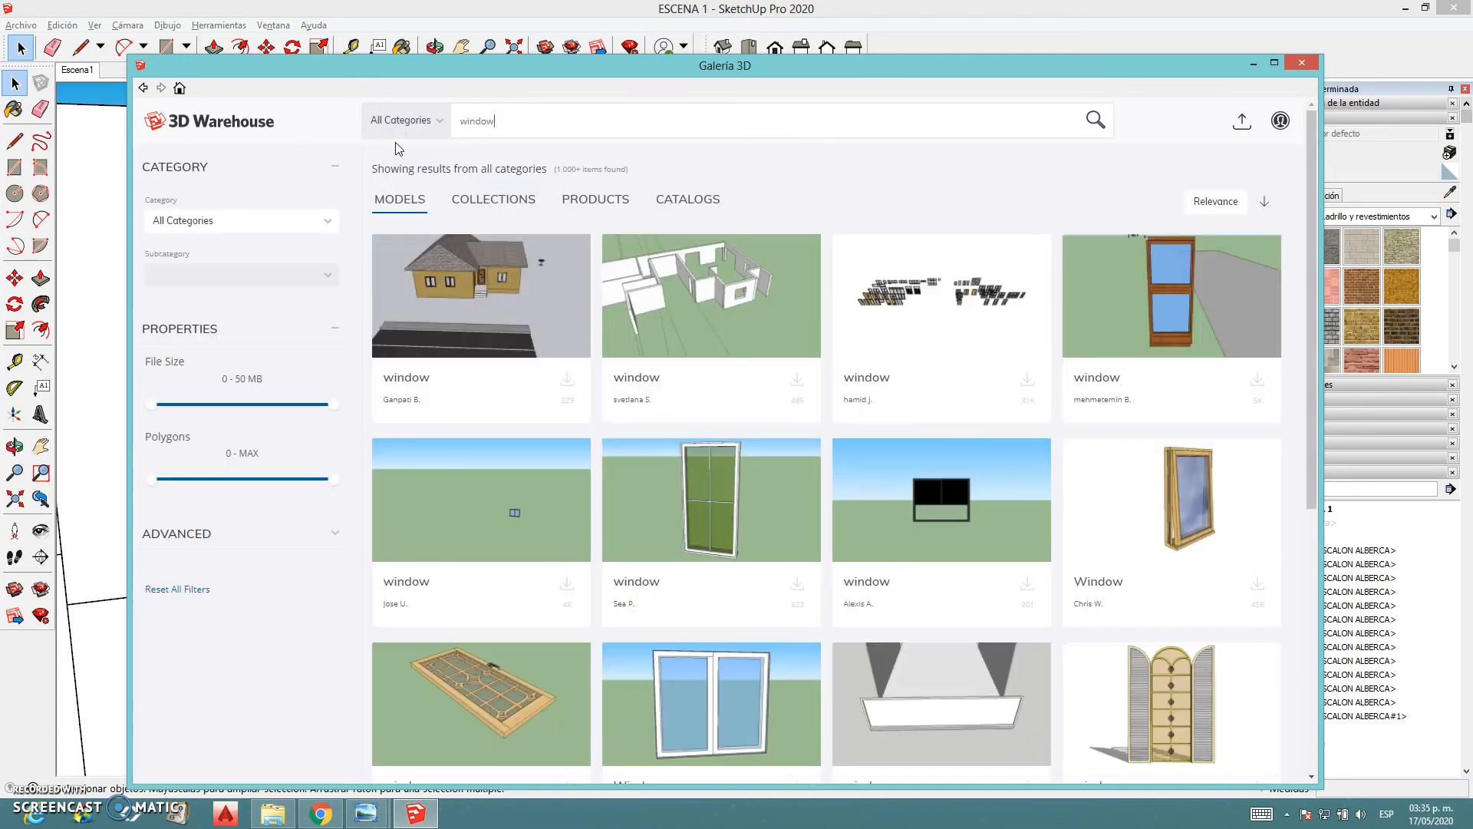
{"action": "scroll", "coordinate": [1015, 553], "scroll_direction": "down", "scroll_amount": 3}
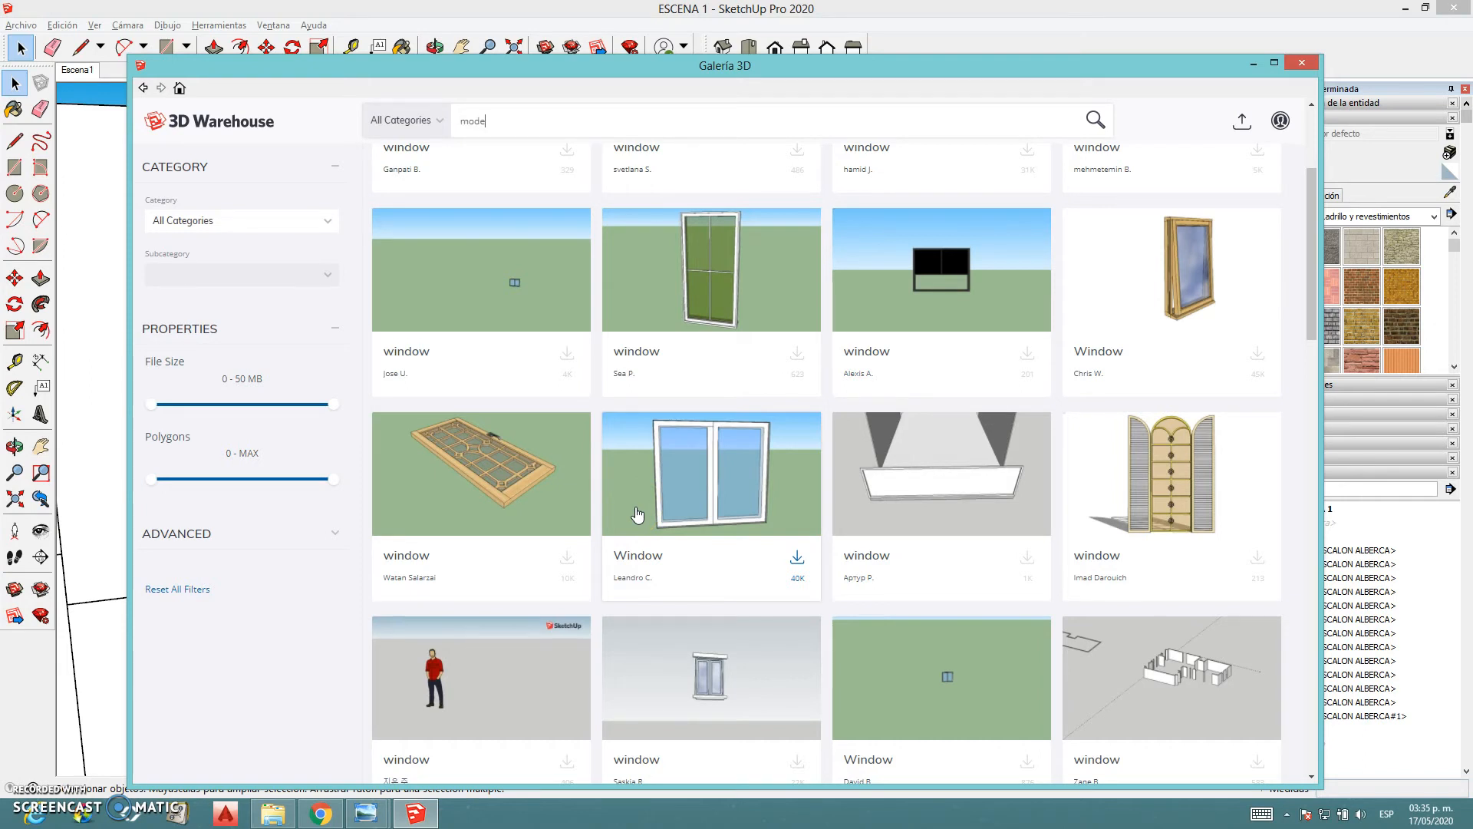
Search the 3D Warehouse for "minimalista" and look through the models
{"action": "key", "text": "BackSpace"}
{"action": "key", "text": "BackSpace"}
{"action": "key", "text": "BackSpace"}
{"action": "key", "text": "BackSpace"}
{"action": "type", "text": "minimalista"}
{"action": "key", "text": "Return"}
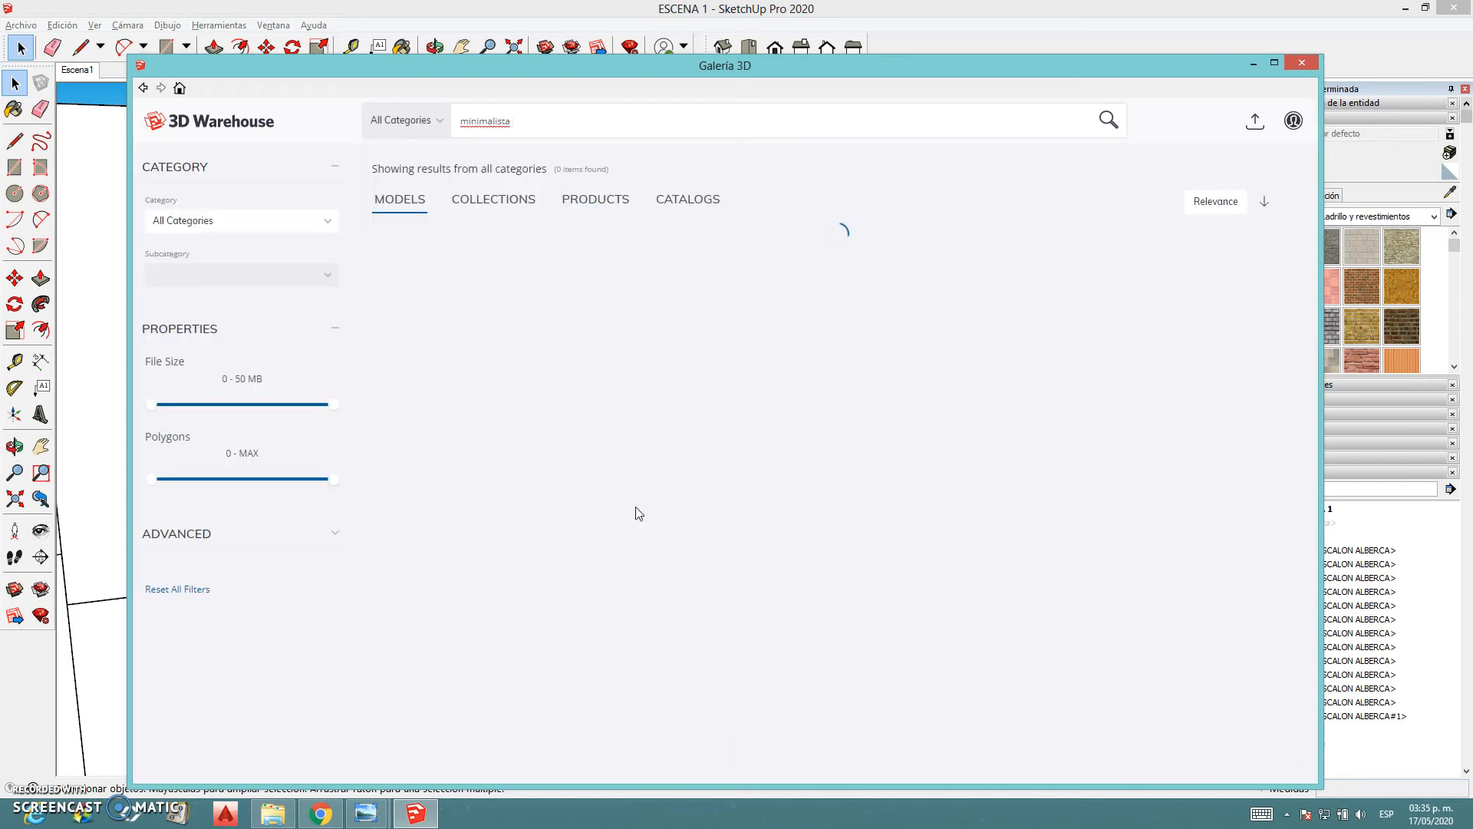
{"action": "scroll", "coordinate": [717, 509], "scroll_direction": "down", "scroll_amount": 2}
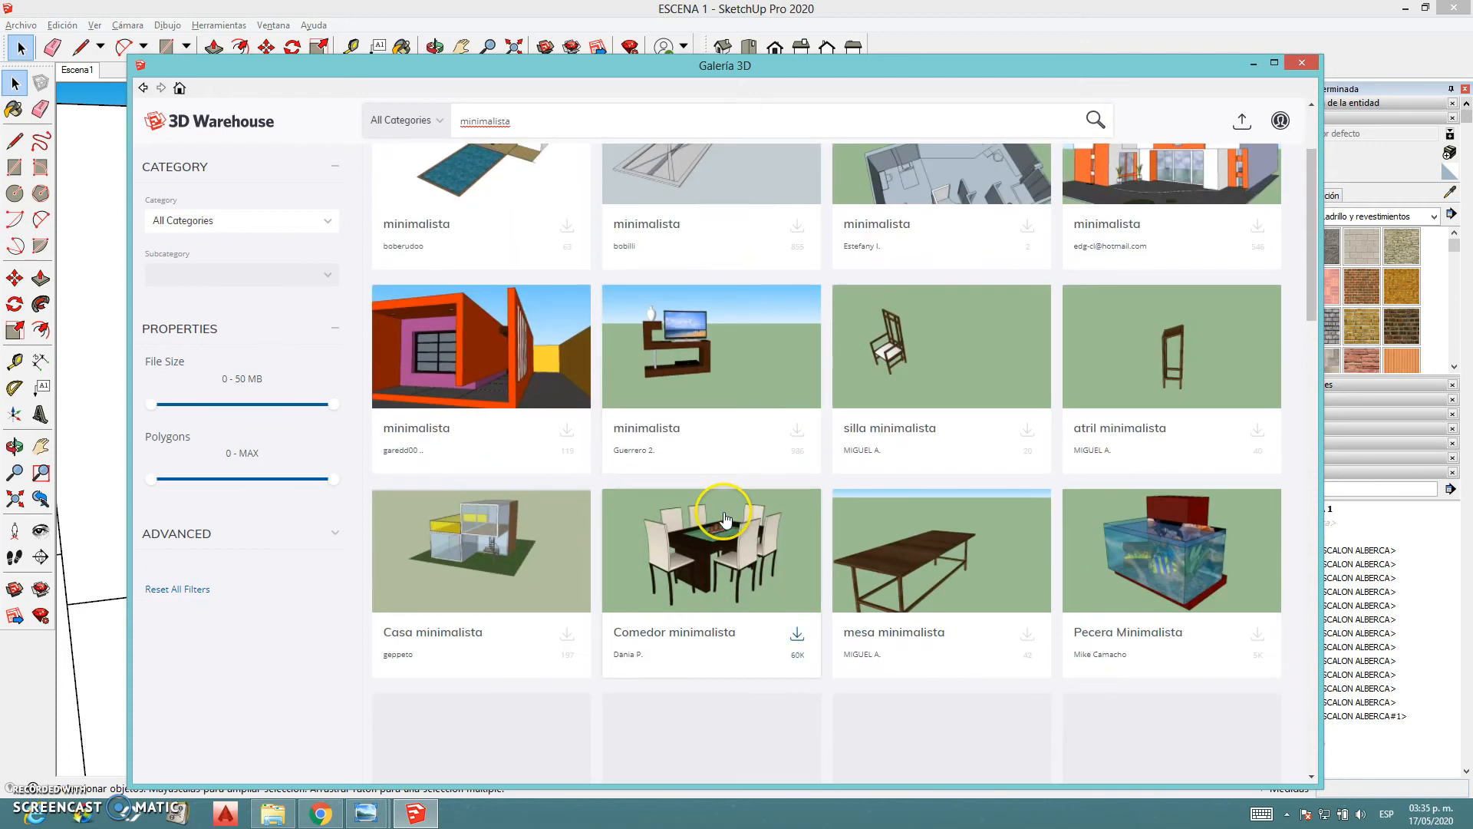
Examine further down the minimalista results for suitable models
{"action": "scroll", "coordinate": [1014, 548], "scroll_direction": "down", "scroll_amount": 1}
{"action": "scroll", "coordinate": [1014, 548], "scroll_direction": "down", "scroll_amount": 5}
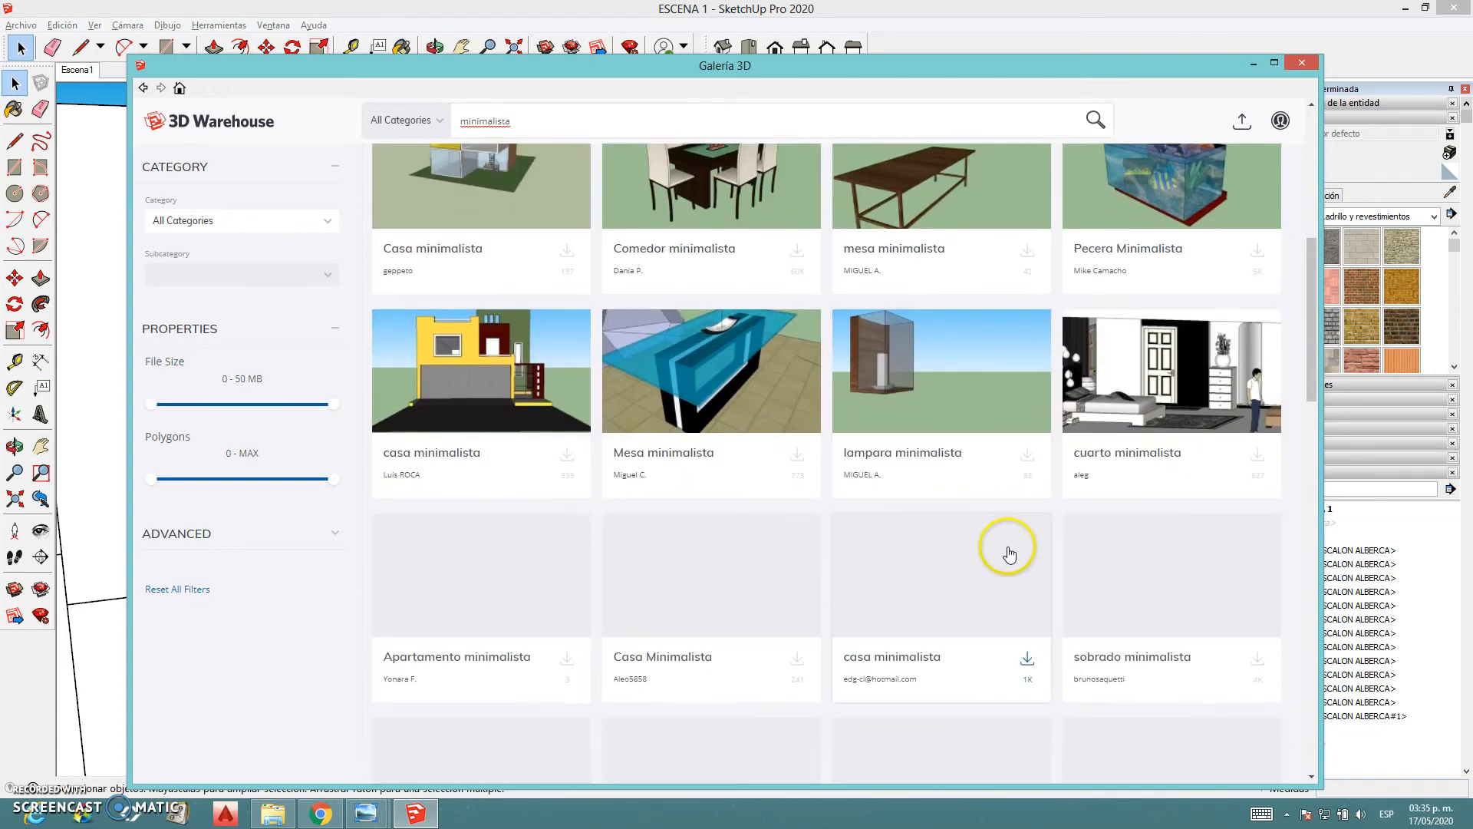
{"action": "scroll", "coordinate": [1009, 548], "scroll_direction": "up", "scroll_amount": 7}
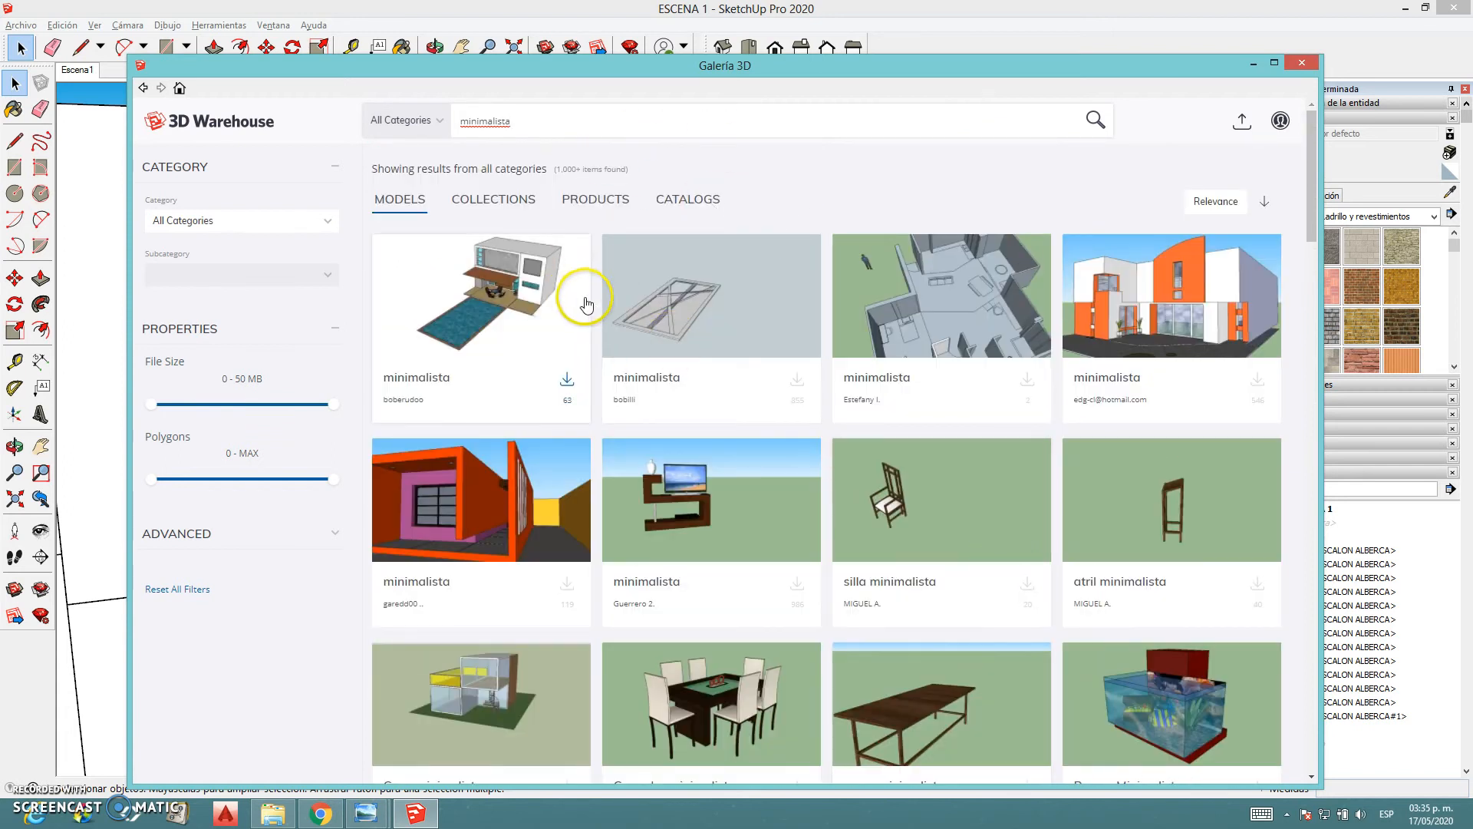
{"action": "scroll", "coordinate": [567, 323], "scroll_direction": "down", "scroll_amount": 15}
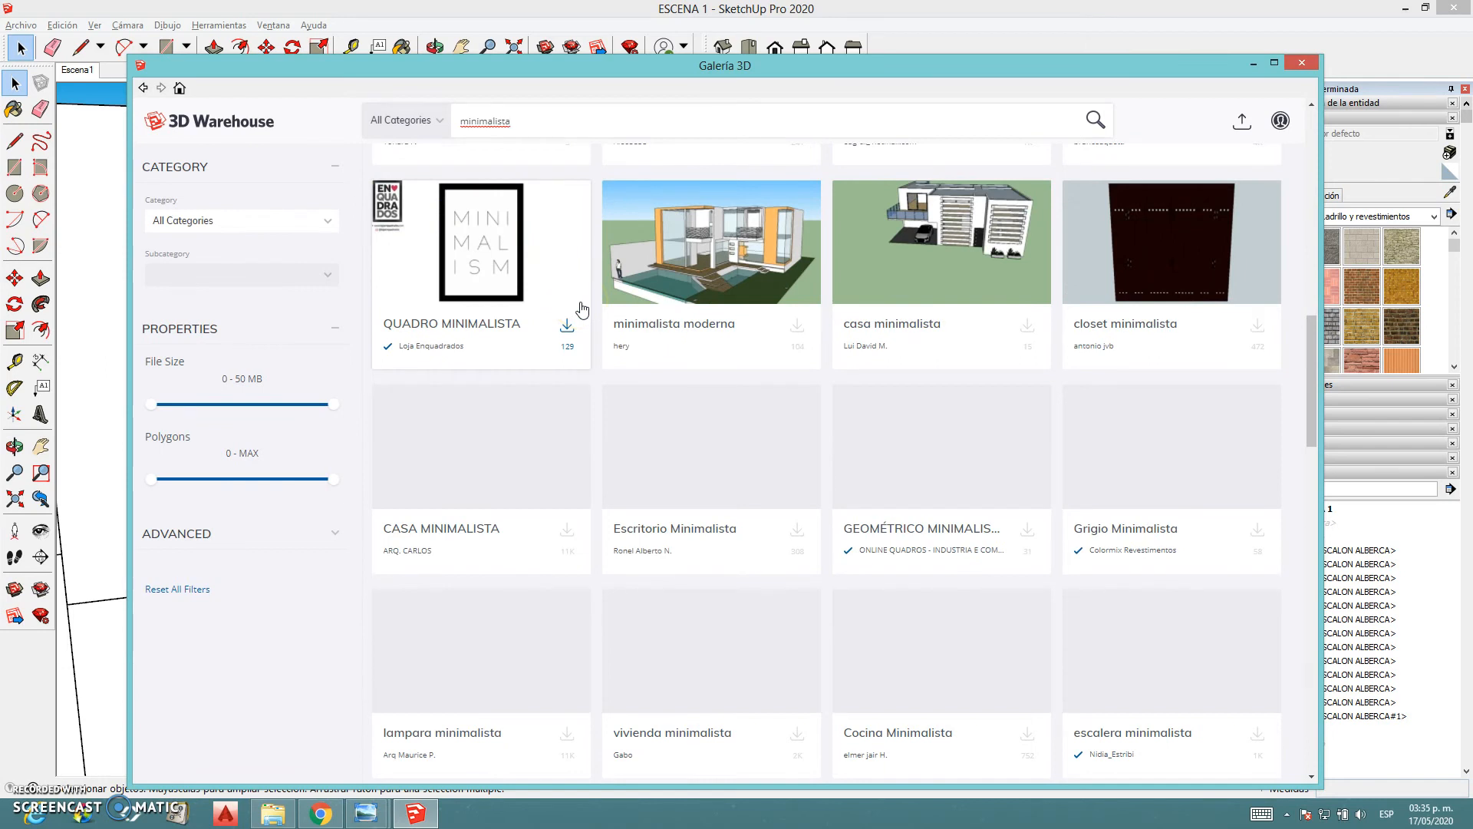
{"action": "scroll", "coordinate": [579, 310], "scroll_direction": "down", "scroll_amount": 4}
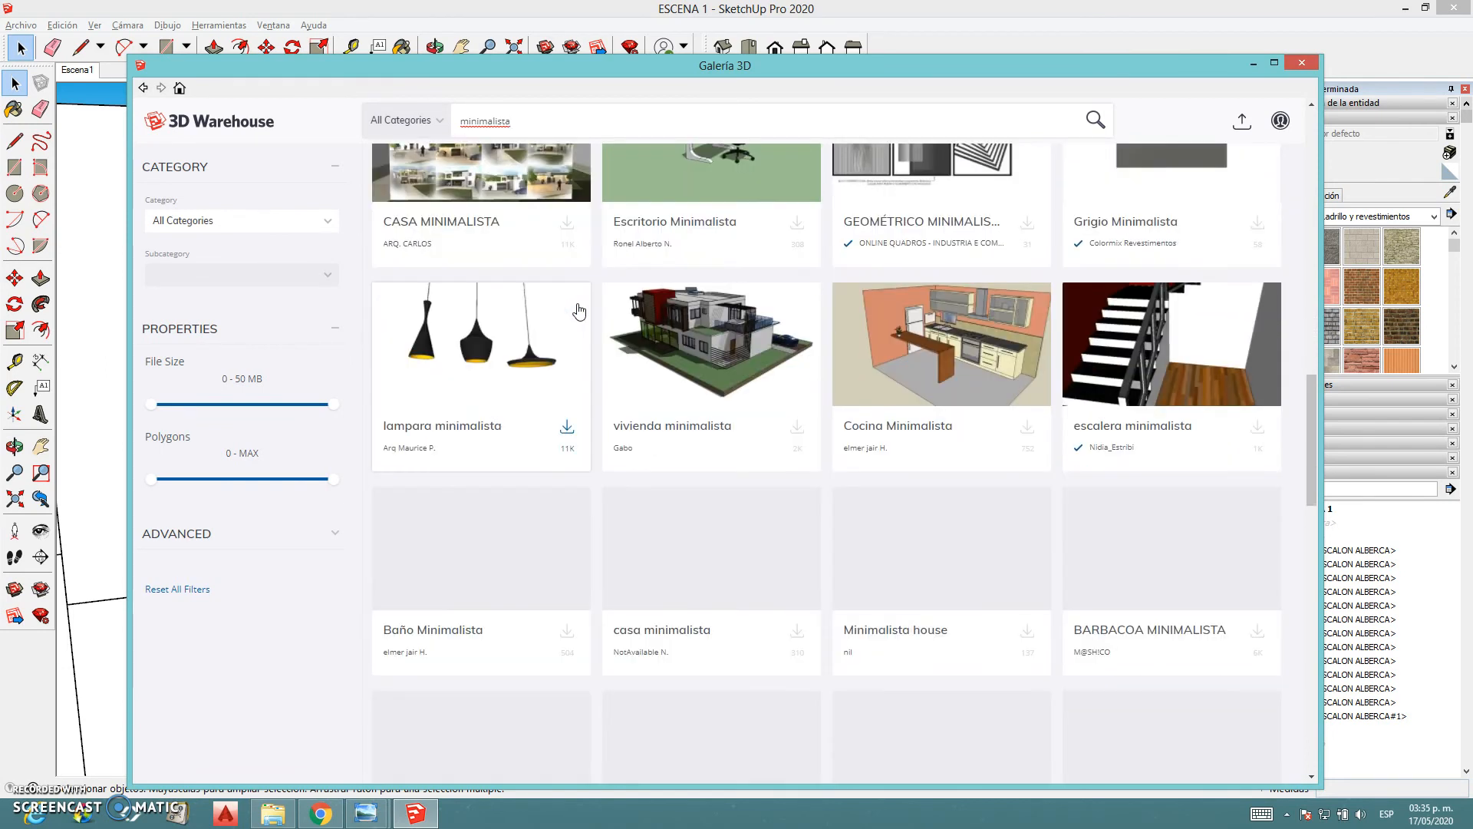
{"action": "scroll", "coordinate": [583, 332], "scroll_direction": "up", "scroll_amount": 20}
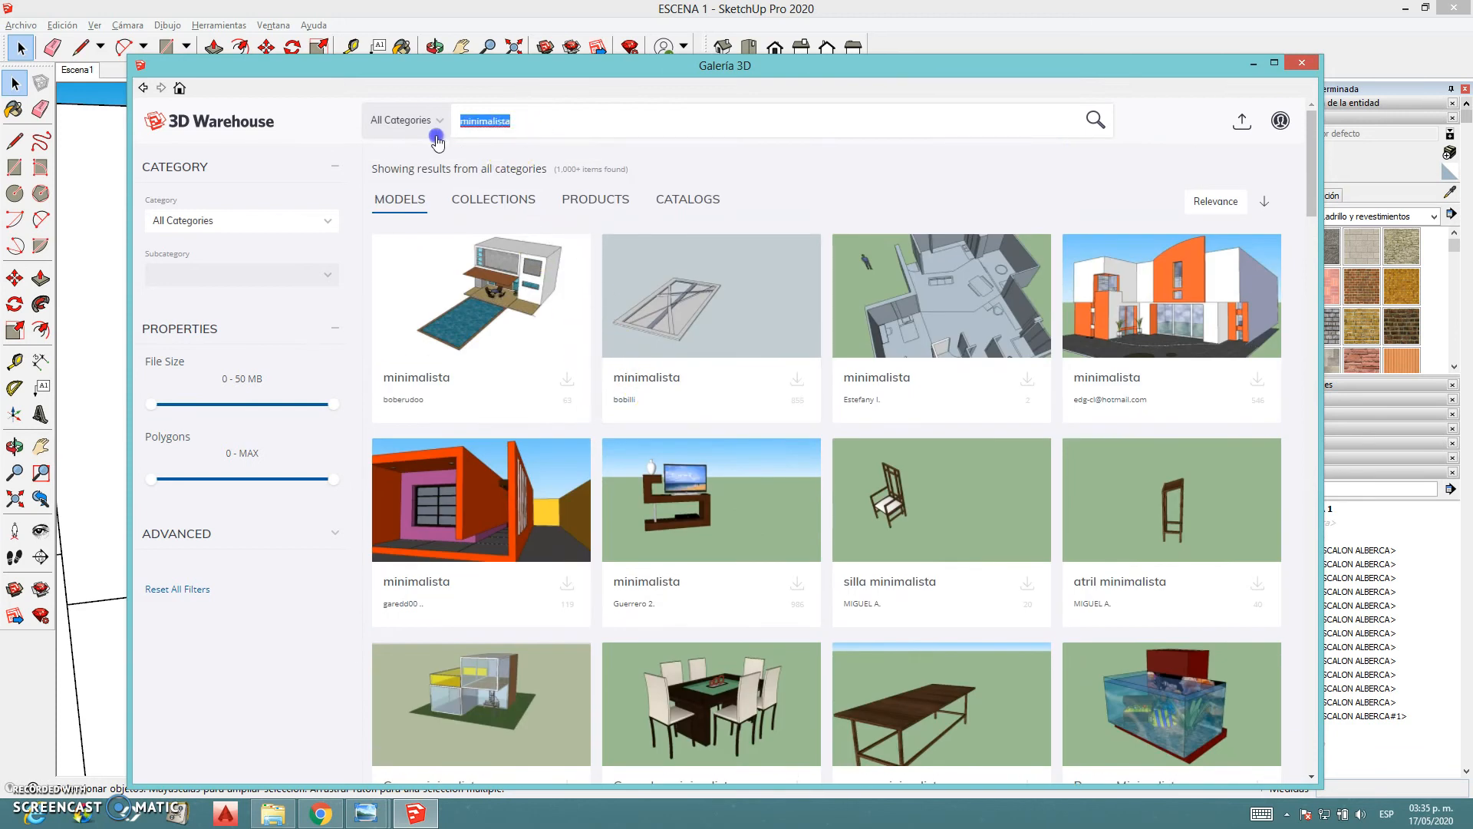
Search the 3D Warehouse for "puerta" and browse the door models
{"action": "type", "text": "puerta"}
{"action": "key", "text": "Return"}
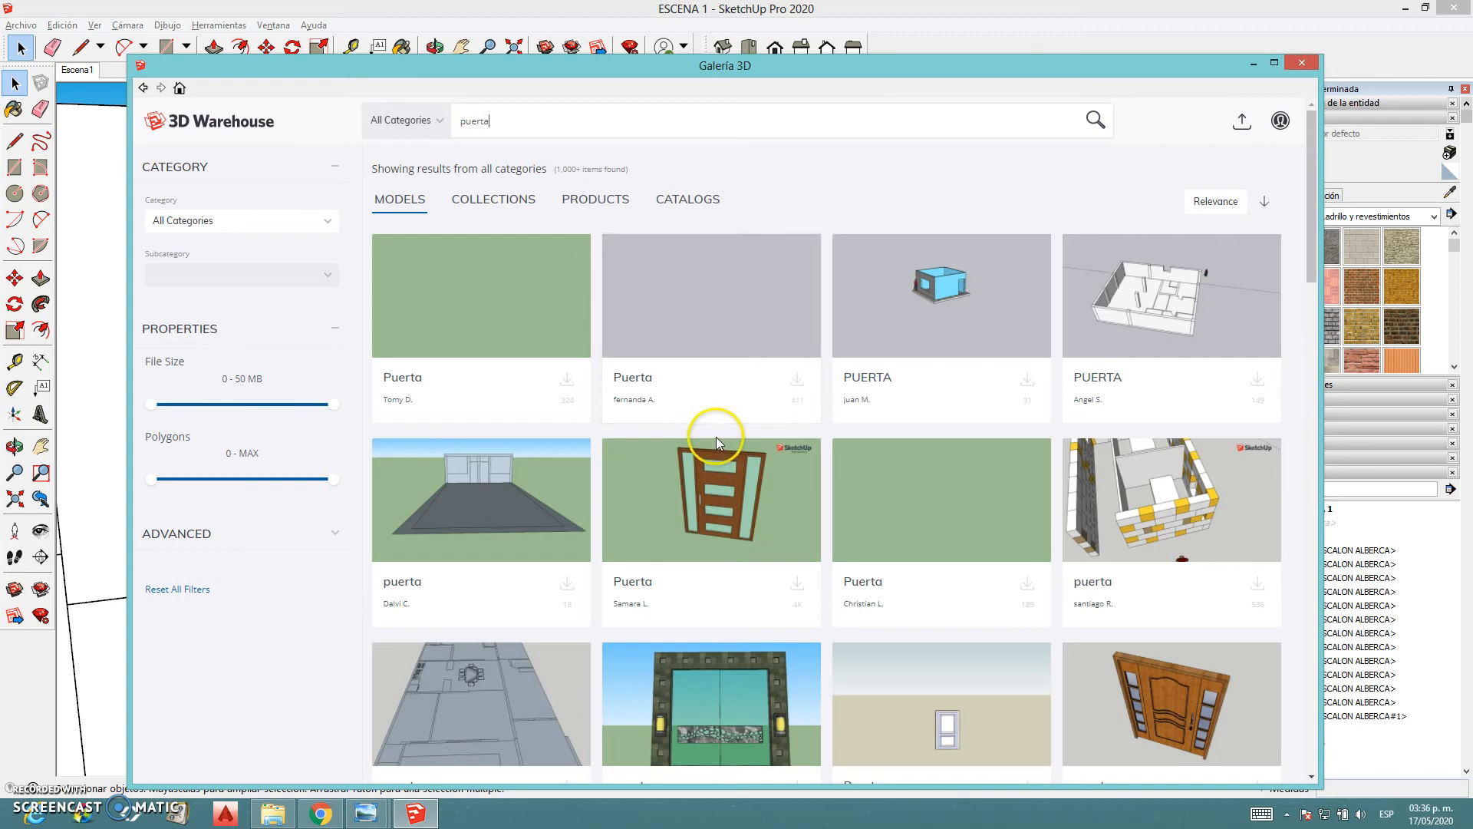
{"action": "scroll", "coordinate": [748, 407], "scroll_direction": "down", "scroll_amount": 2}
{"action": "scroll", "coordinate": [748, 407], "scroll_direction": "down", "scroll_amount": 5}
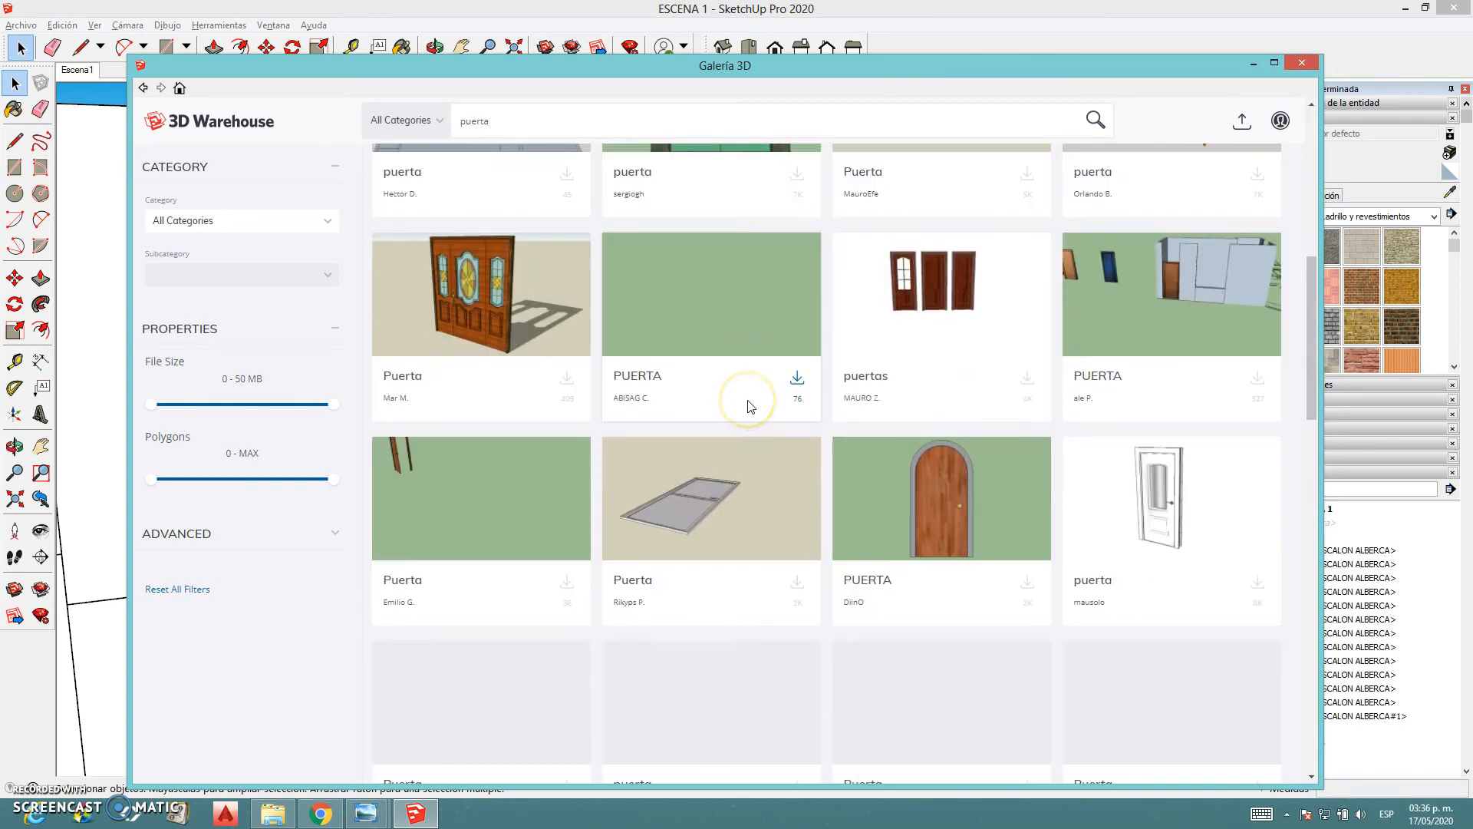
{"action": "scroll", "coordinate": [750, 407], "scroll_direction": "down", "scroll_amount": 3}
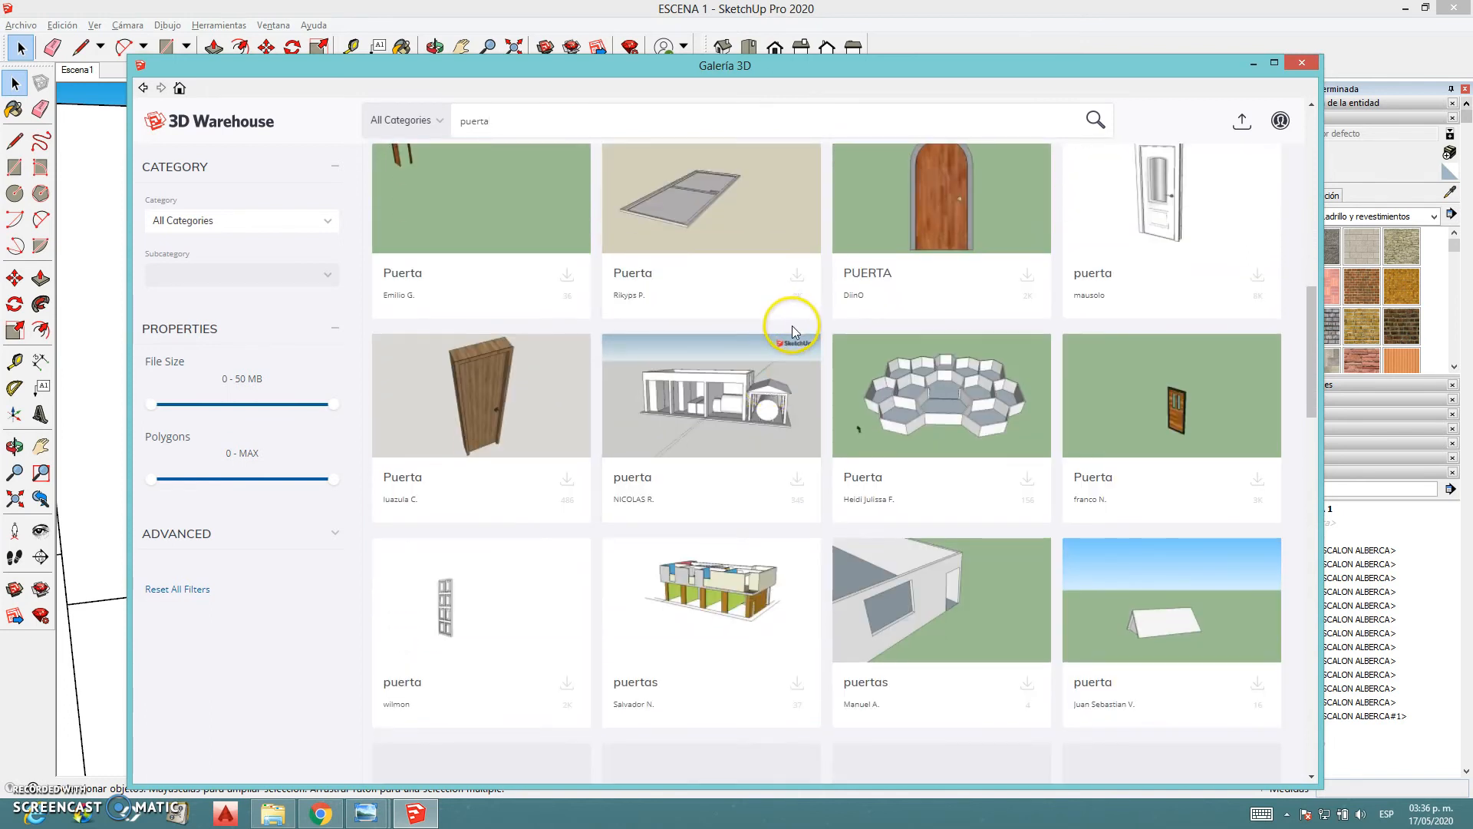
{"action": "scroll", "coordinate": [1096, 518], "scroll_direction": "down", "scroll_amount": 5}
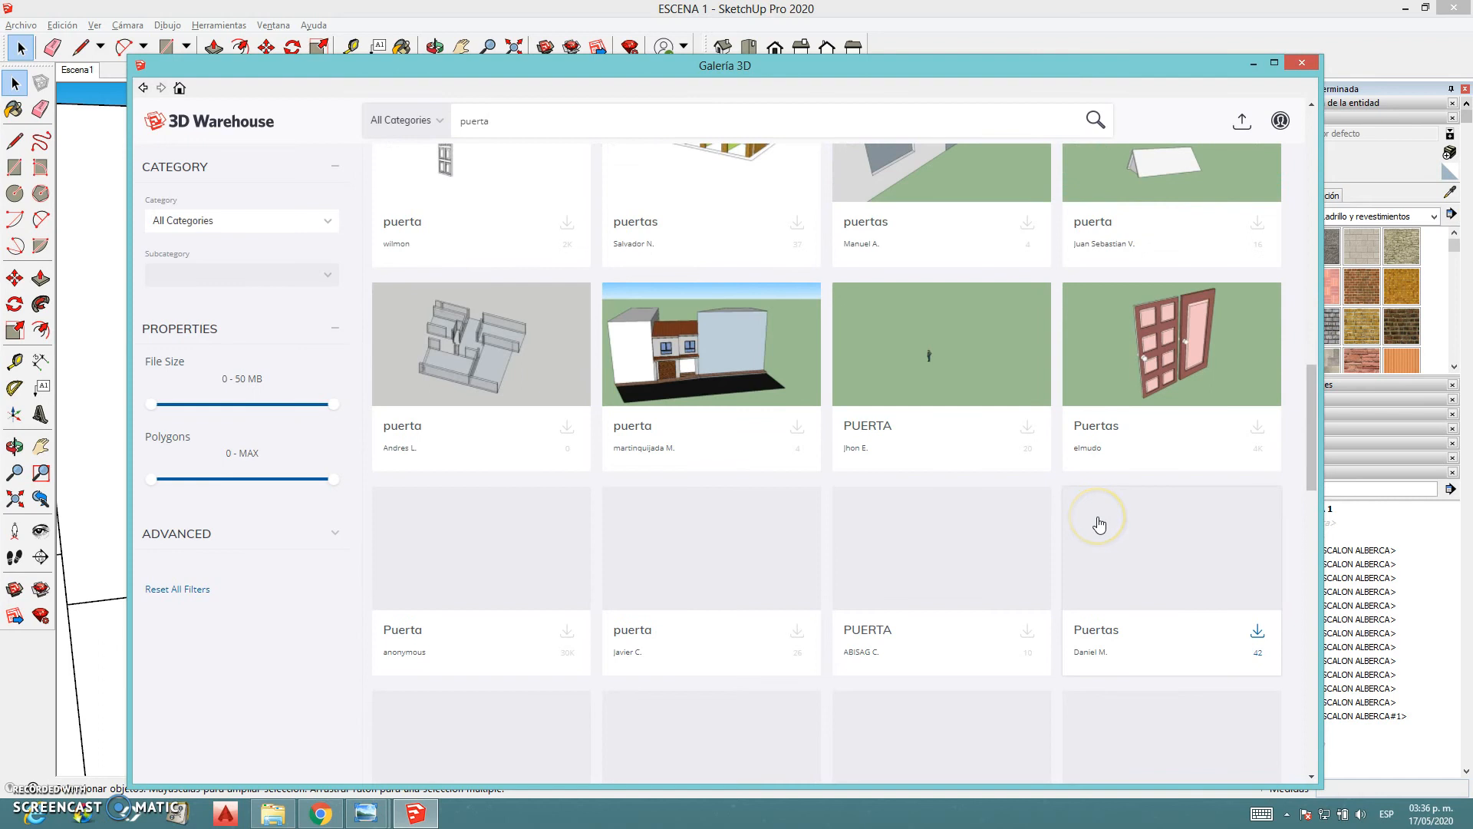
{"action": "scroll", "coordinate": [1099, 522], "scroll_direction": "up", "scroll_amount": 3}
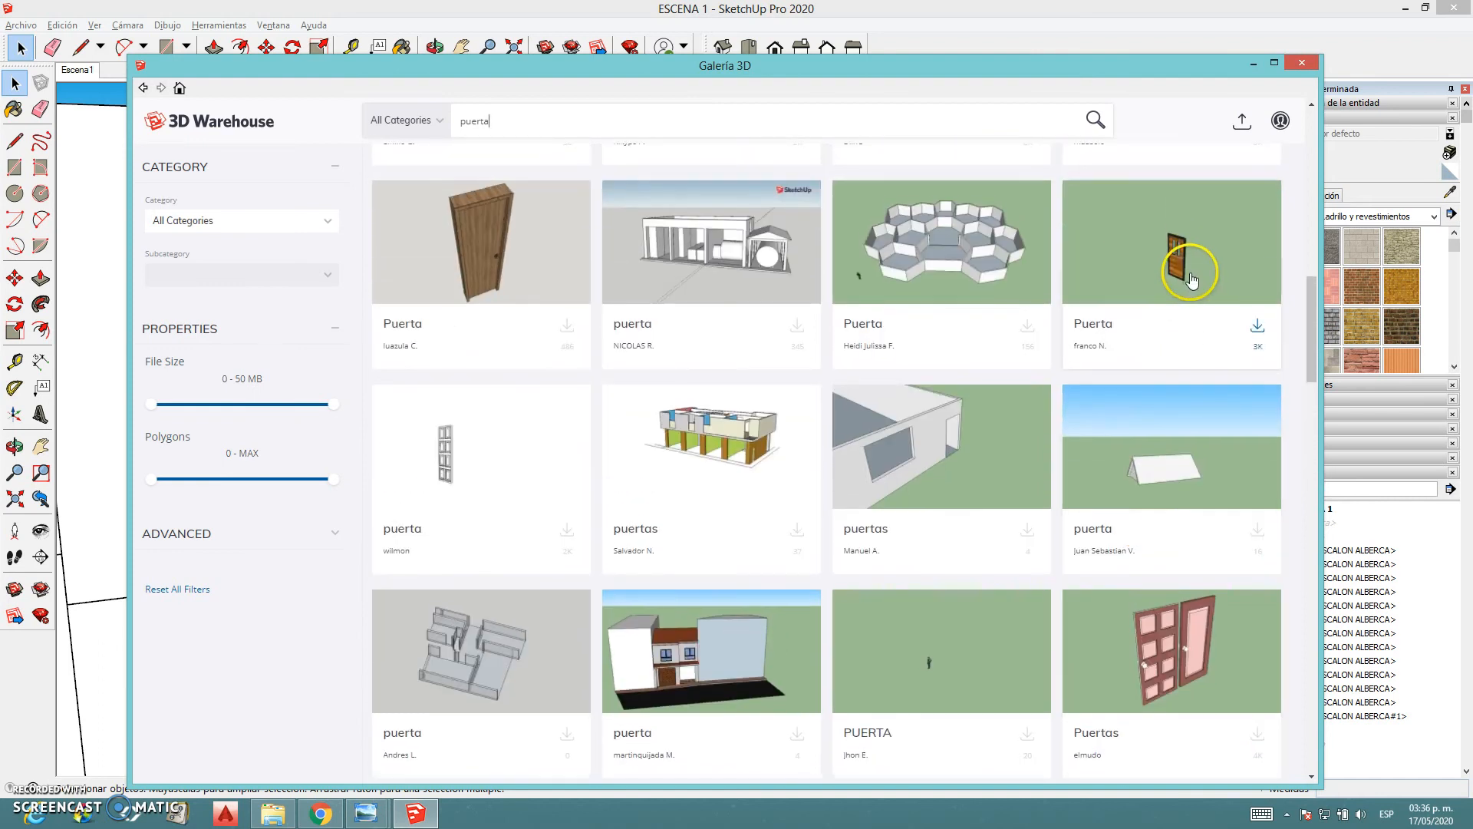
Download the wooden Puerta with two narrow glass panes directly into the model and place it on the terrace
{"action": "left_click", "coordinate": [1168, 281]}
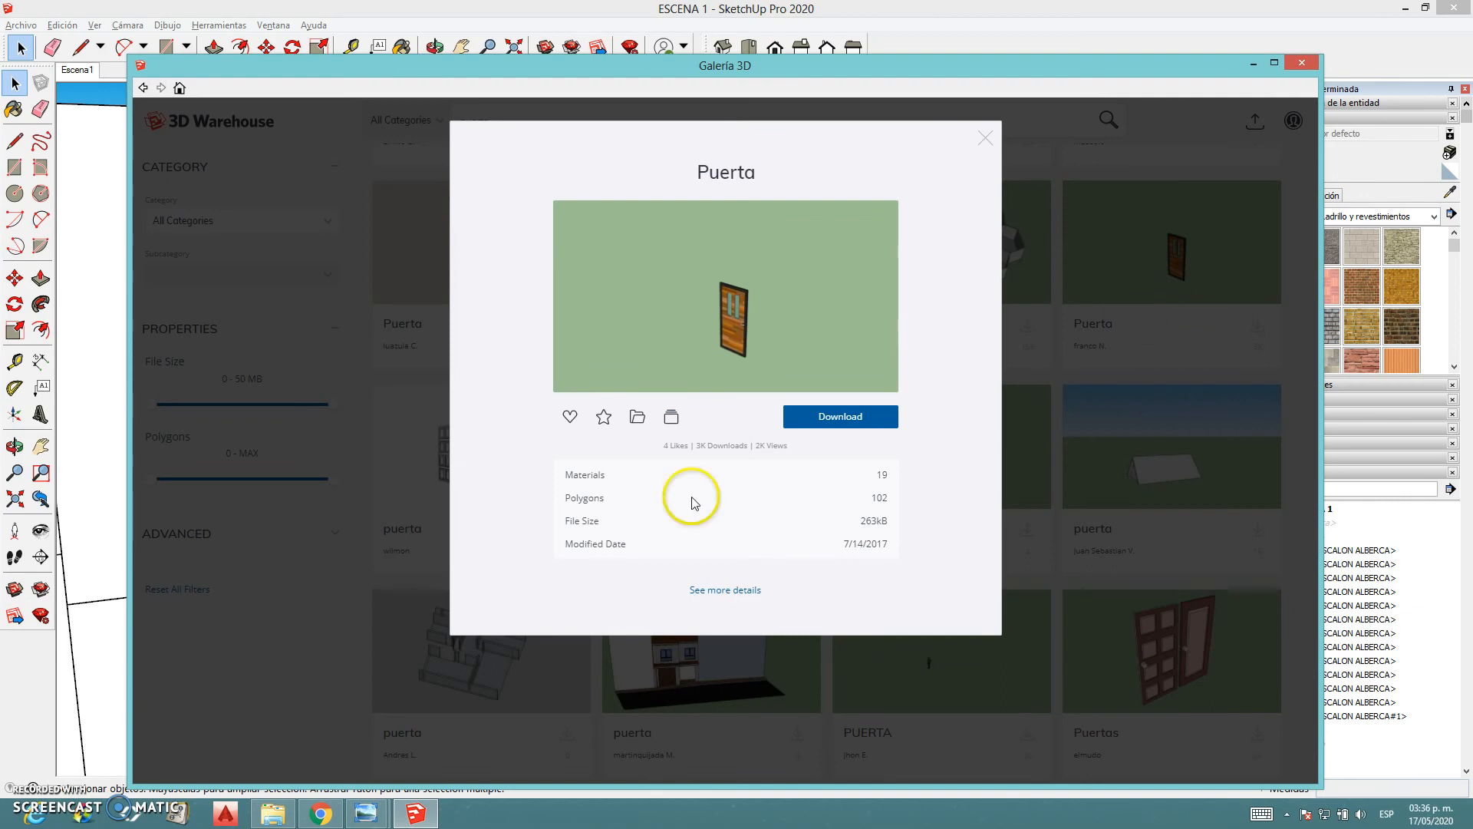
{"action": "left_click", "coordinate": [795, 416]}
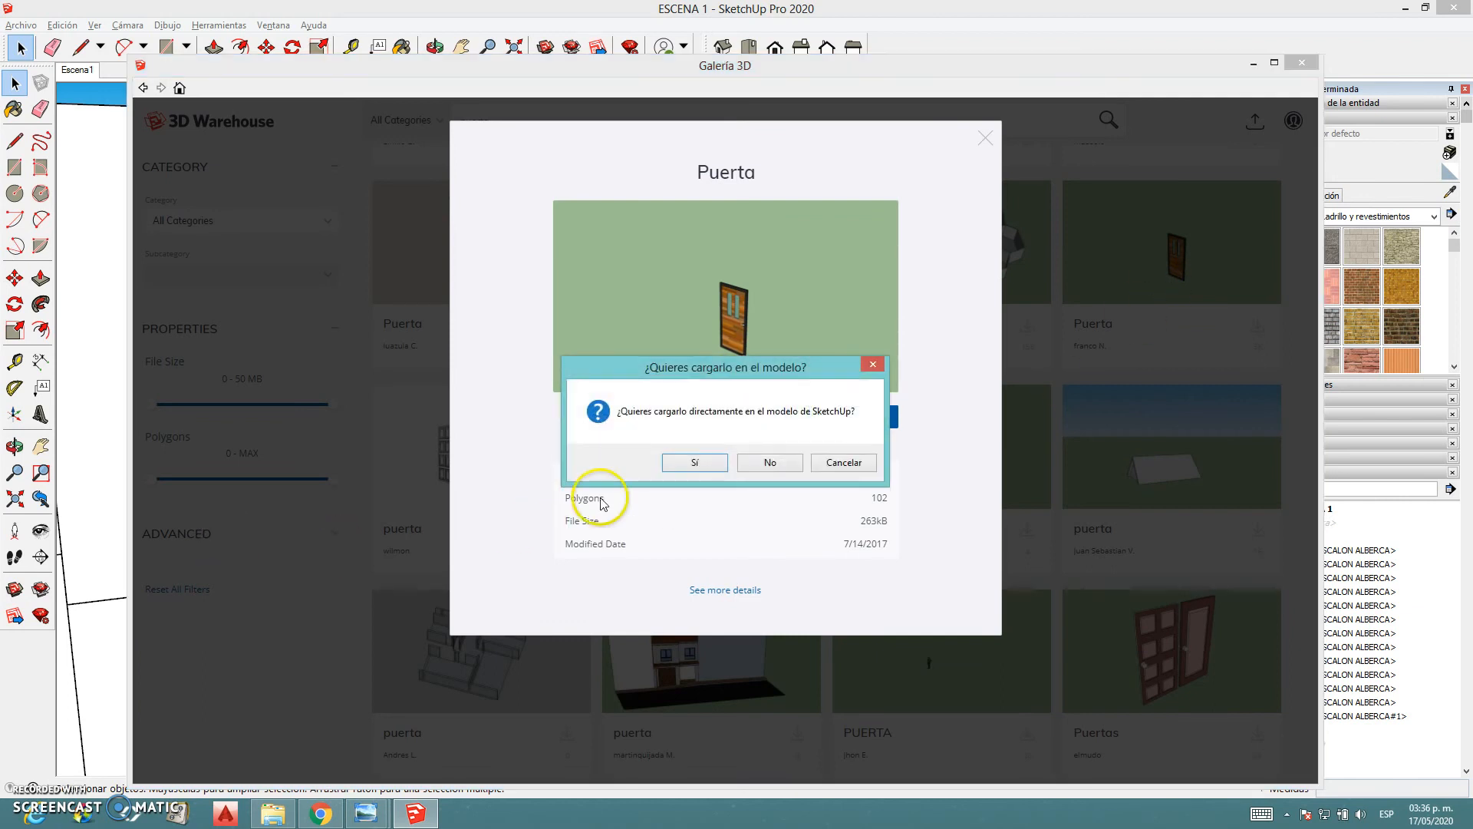
{"action": "left_click", "coordinate": [685, 463]}
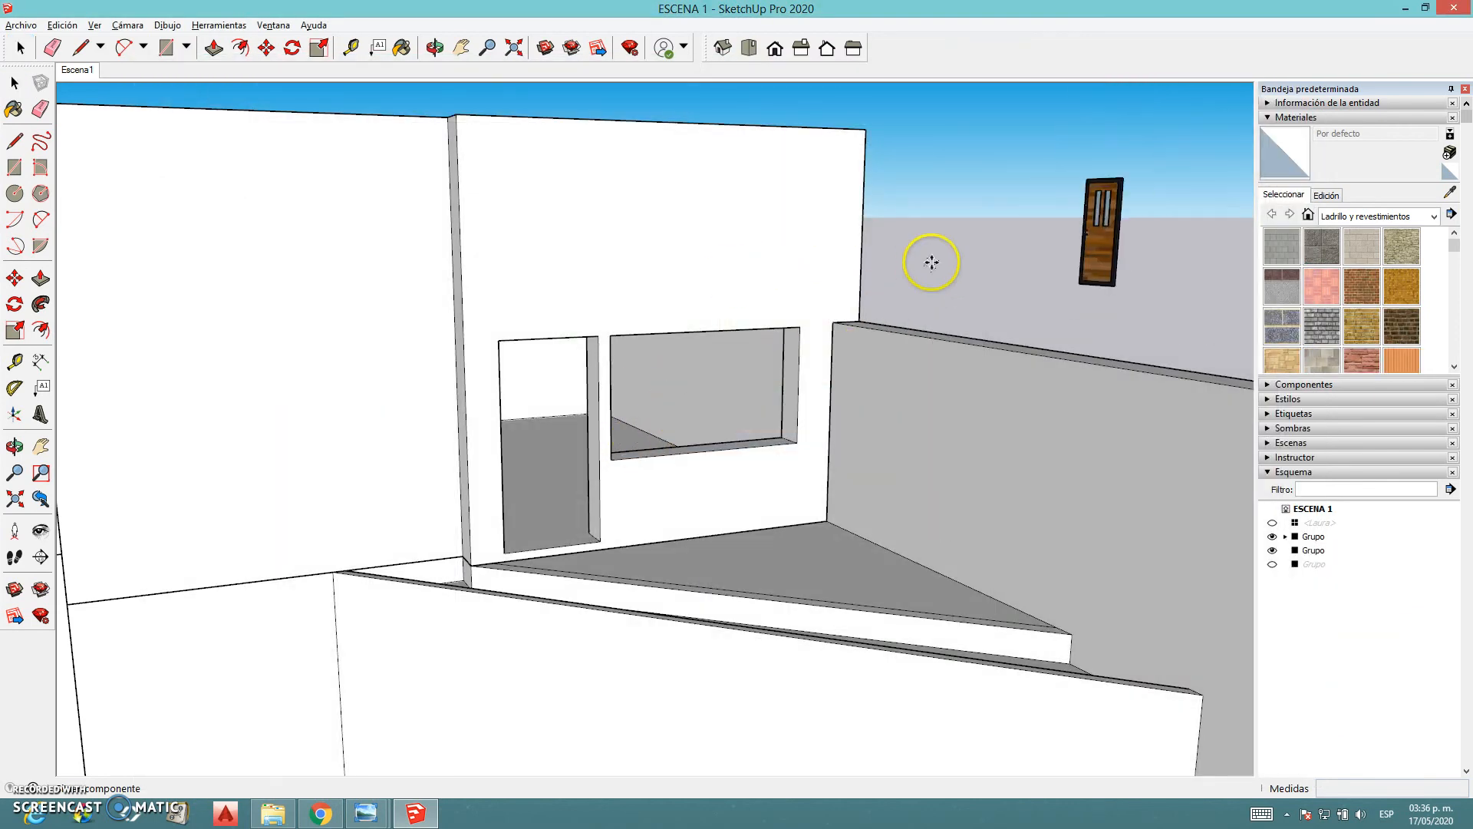
{"action": "left_click", "coordinate": [638, 477]}
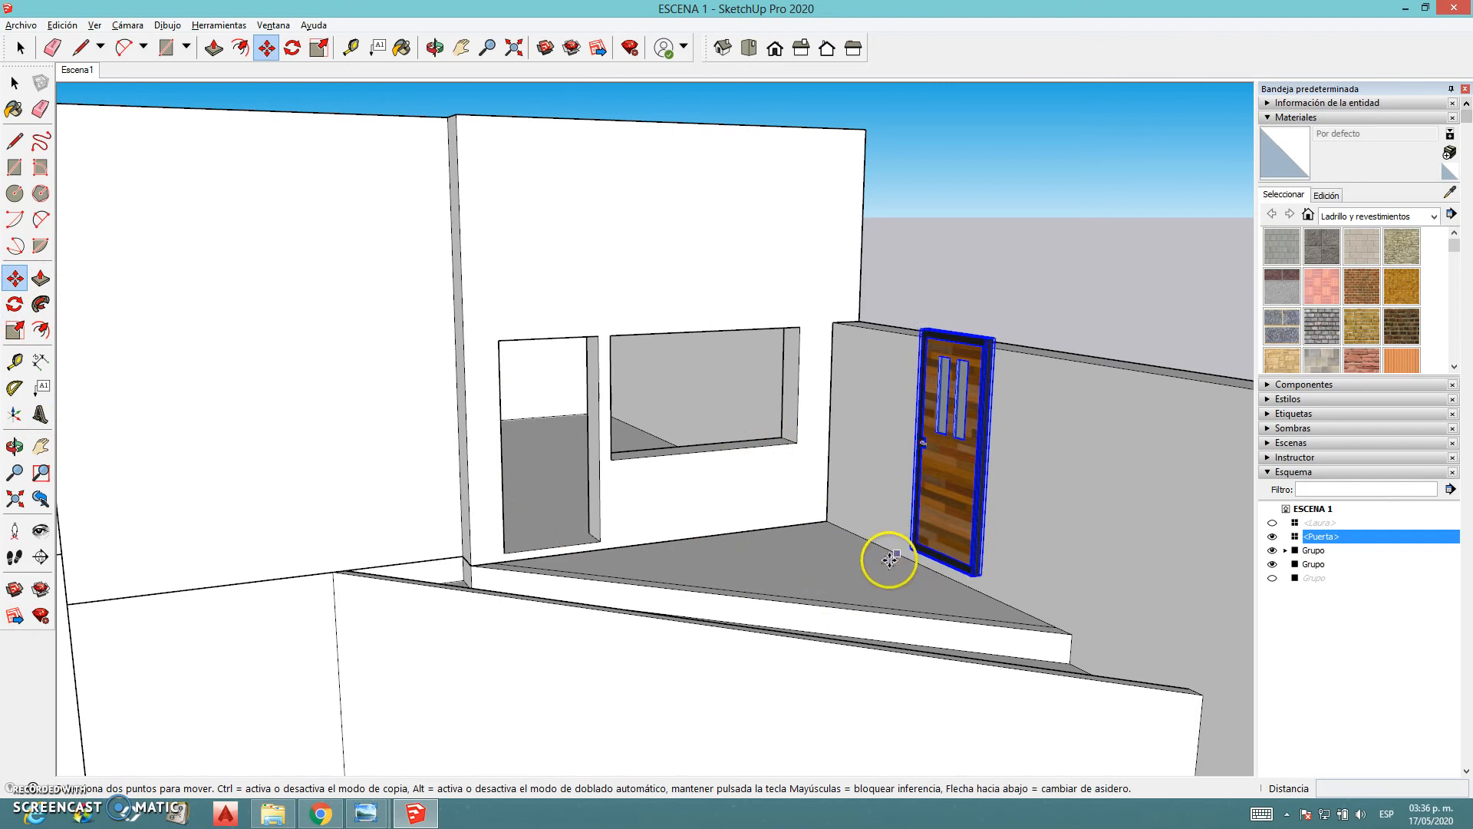
Move the door by its lower frame corner to the near lower corner of the door opening
{"action": "scroll", "coordinate": [896, 562], "scroll_direction": "up", "scroll_amount": 4}
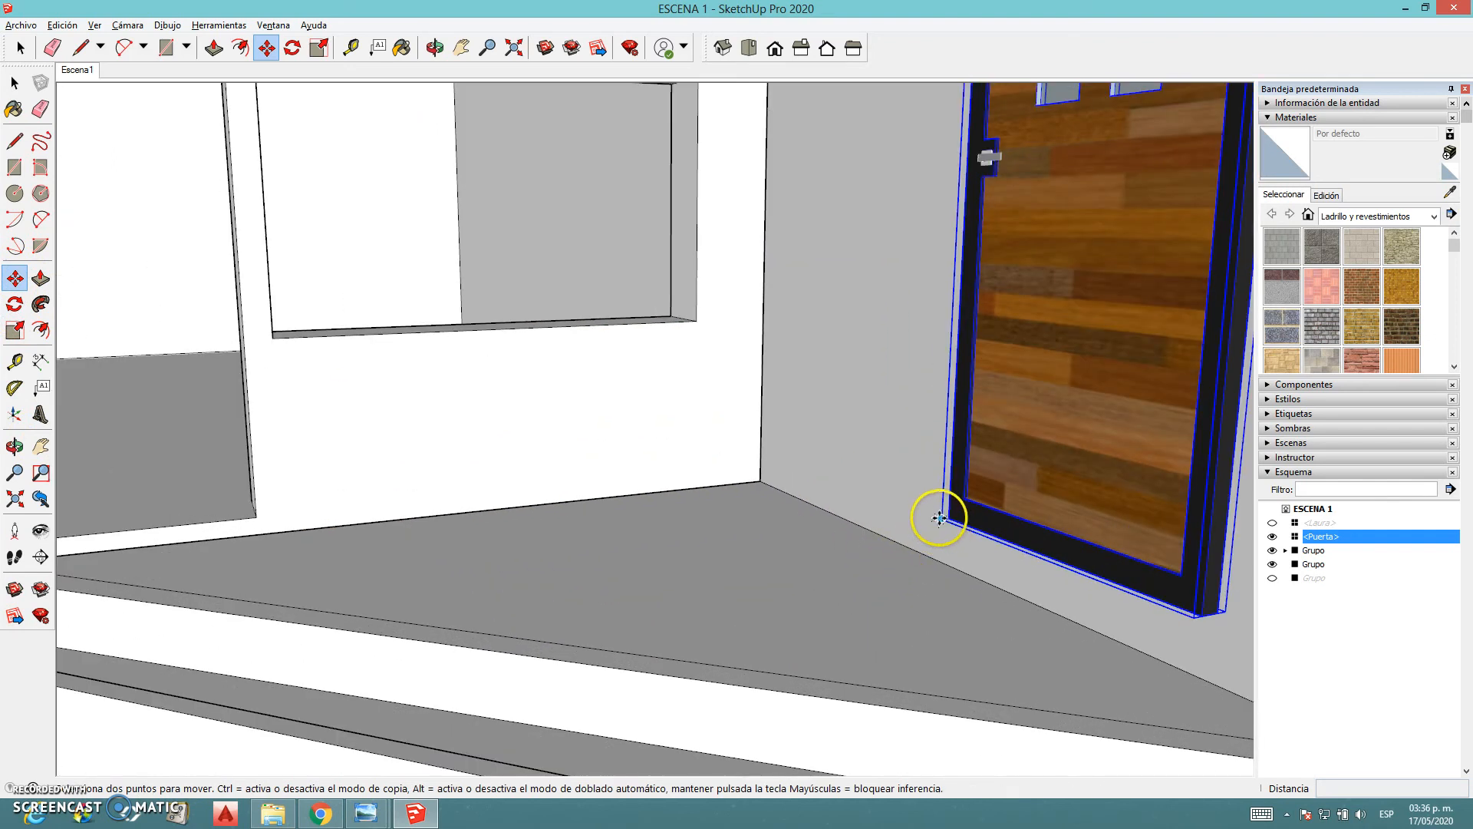
{"action": "scroll", "coordinate": [939, 531], "scroll_direction": "up", "scroll_amount": 4}
{"action": "scroll", "coordinate": [1000, 389], "scroll_direction": "down", "scroll_amount": 3}
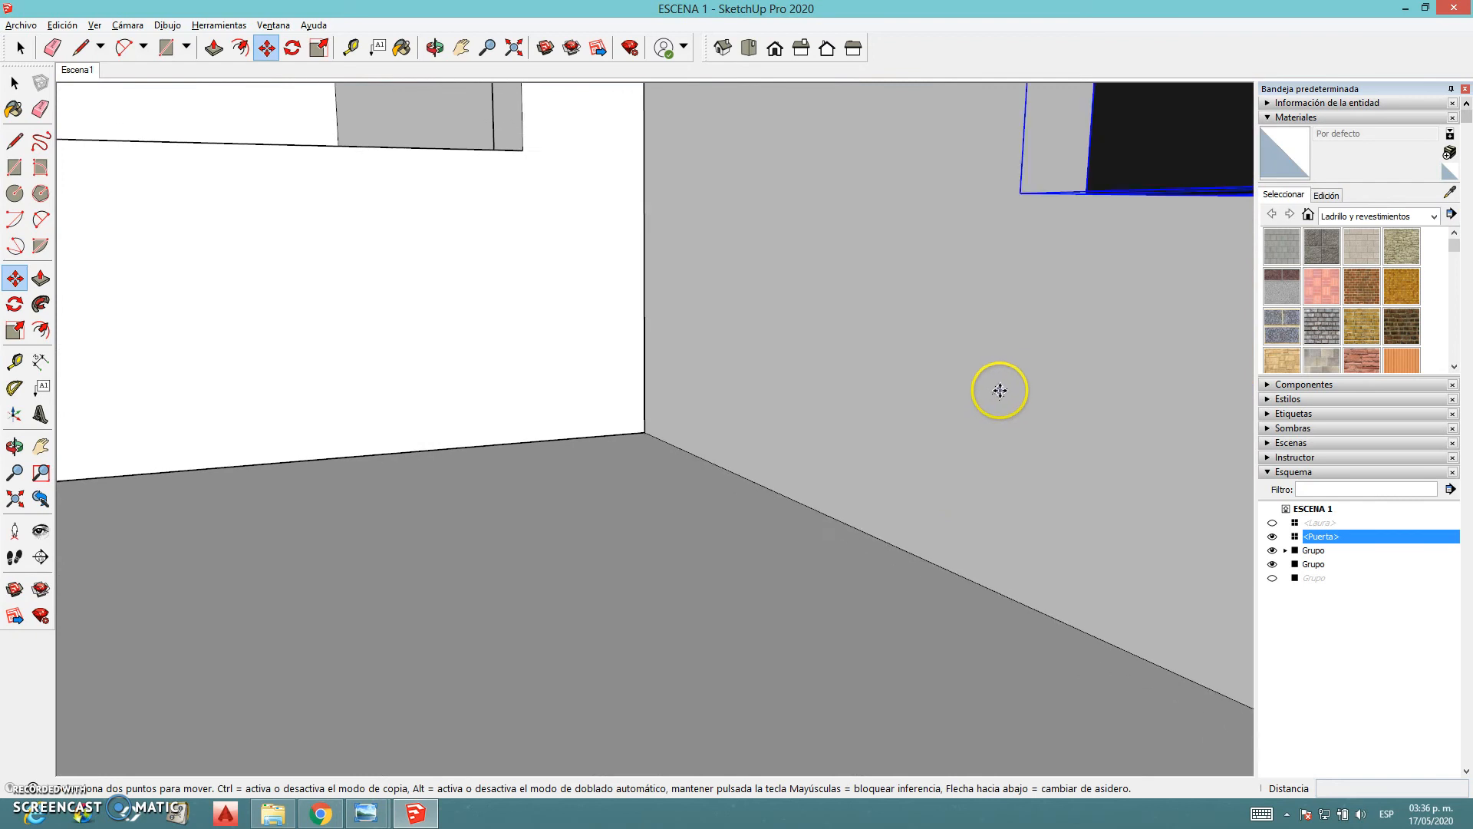
{"action": "middle_click_drag", "start_coordinate": [1029, 332], "coordinate": [990, 424]}
{"action": "scroll", "coordinate": [1023, 350], "scroll_direction": "up", "scroll_amount": 2}
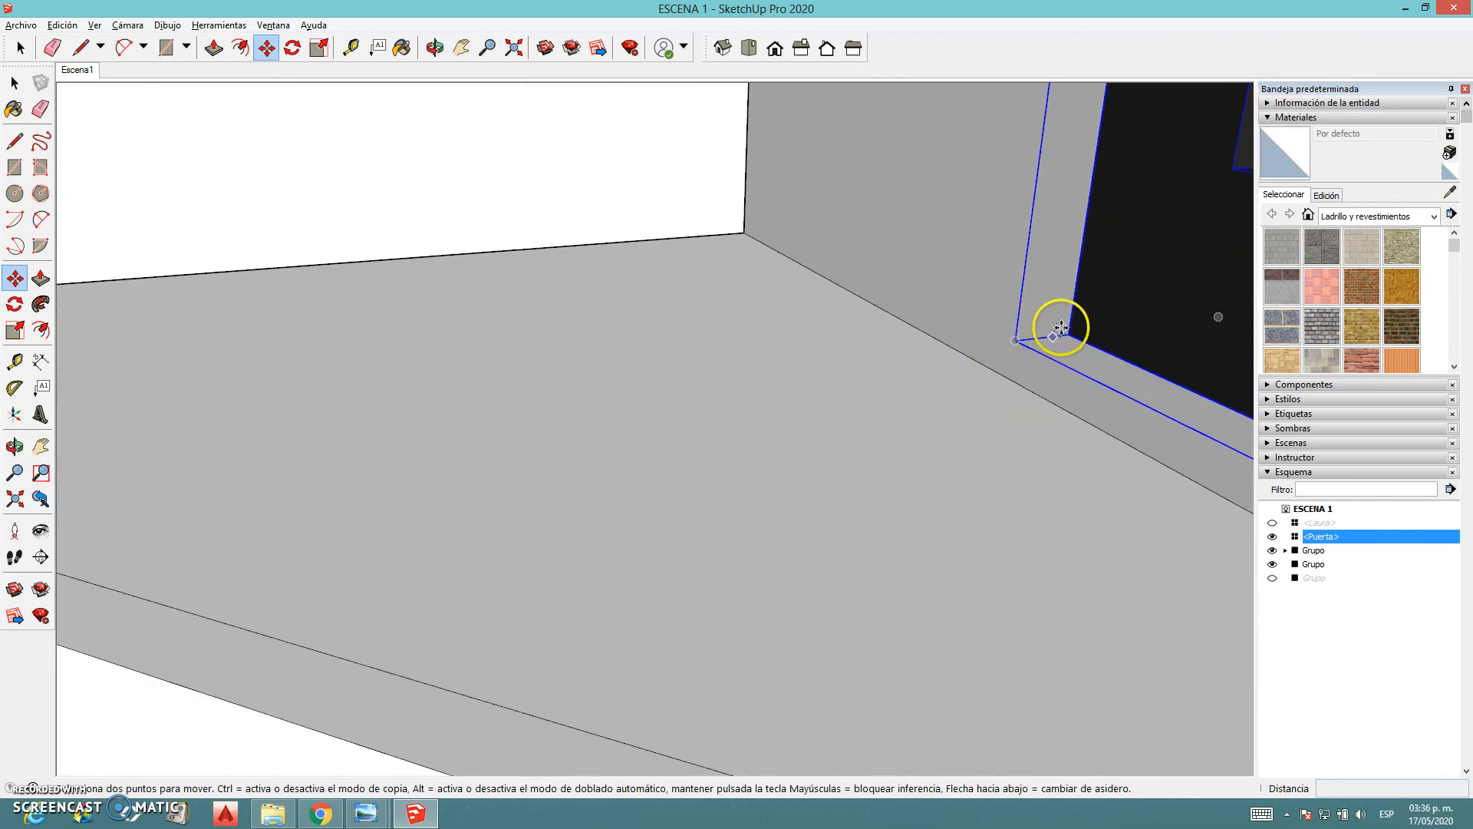
{"action": "left_click", "coordinate": [1070, 334]}
{"action": "scroll", "coordinate": [767, 395], "scroll_direction": "down", "scroll_amount": 5}
{"action": "middle_click_drag", "start_coordinate": [414, 358], "coordinate": [378, 342]}
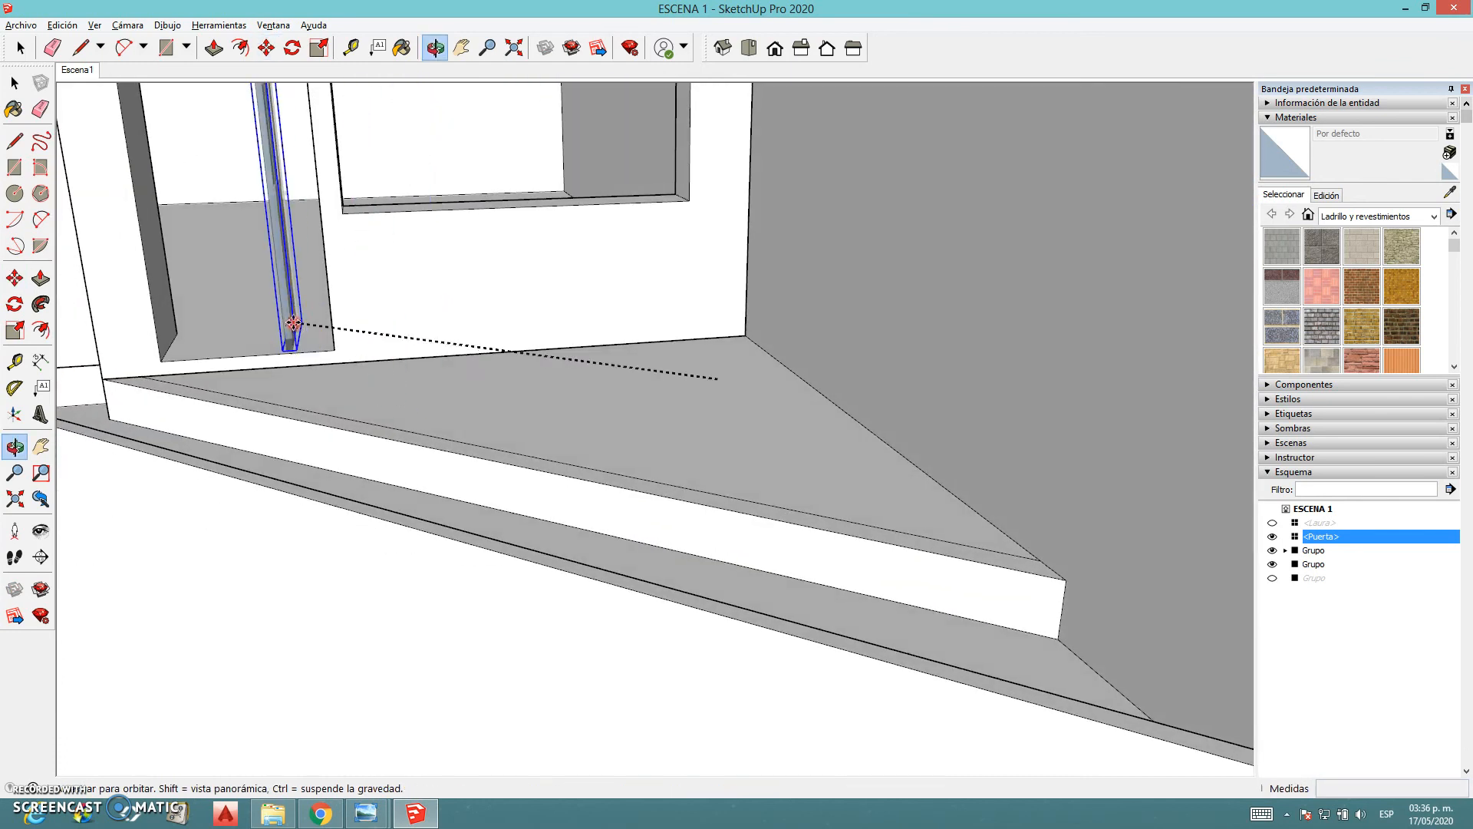
{"action": "middle_click_drag", "start_coordinate": [290, 325], "coordinate": [507, 341], "text": "shift"}
{"action": "scroll", "coordinate": [436, 378], "scroll_direction": "up", "scroll_amount": 4}
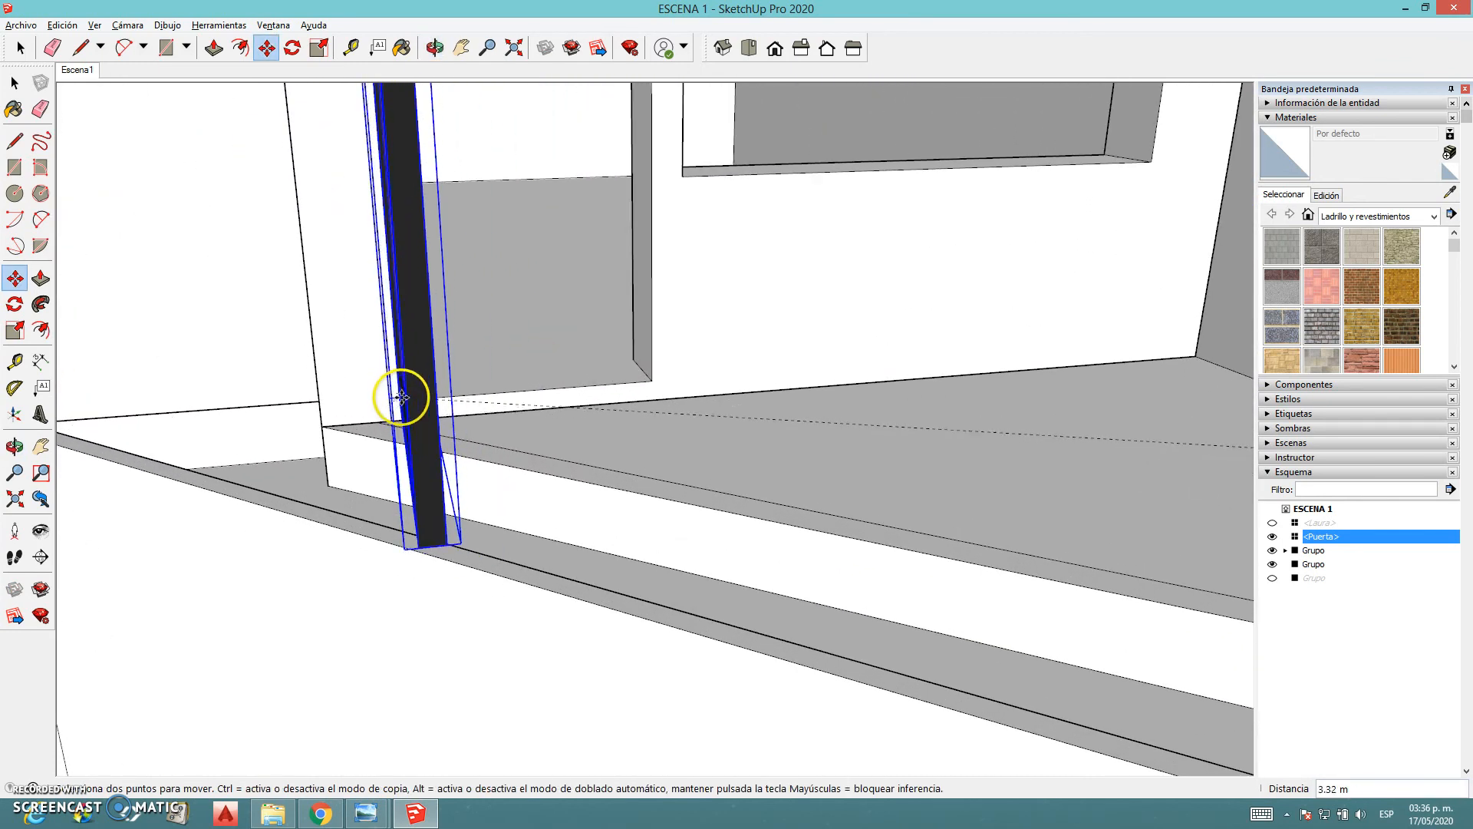
{"action": "scroll", "coordinate": [415, 404], "scroll_direction": "up", "scroll_amount": 3}
{"action": "scroll", "coordinate": [417, 406], "scroll_direction": "up", "scroll_amount": 4}
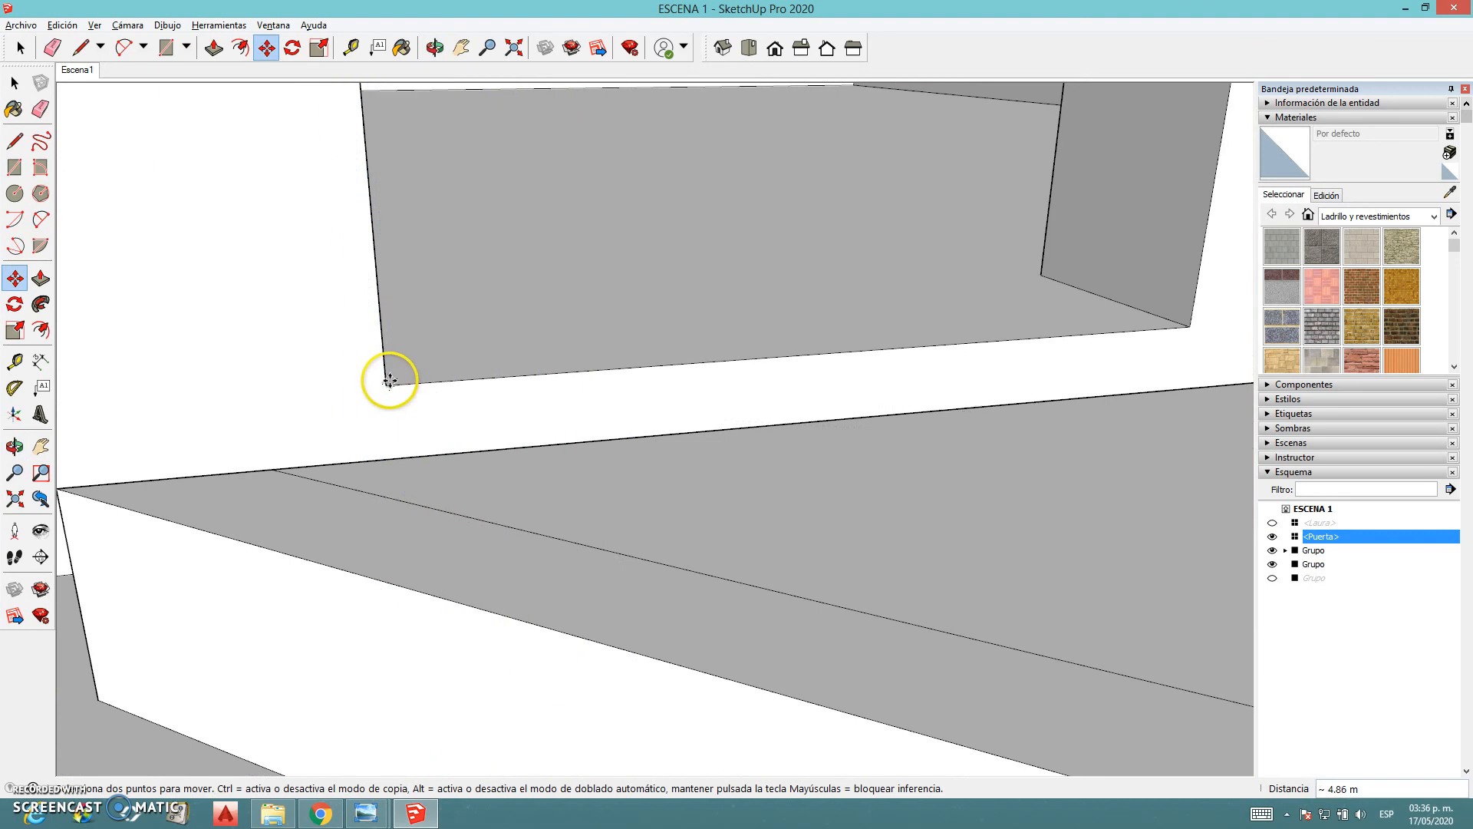
{"action": "left_click", "coordinate": [406, 407]}
Rotate the door in the horizontal plane about its top edge until it is parallel to the wall with the openings
{"action": "scroll", "coordinate": [427, 401], "scroll_direction": "down", "scroll_amount": 5}
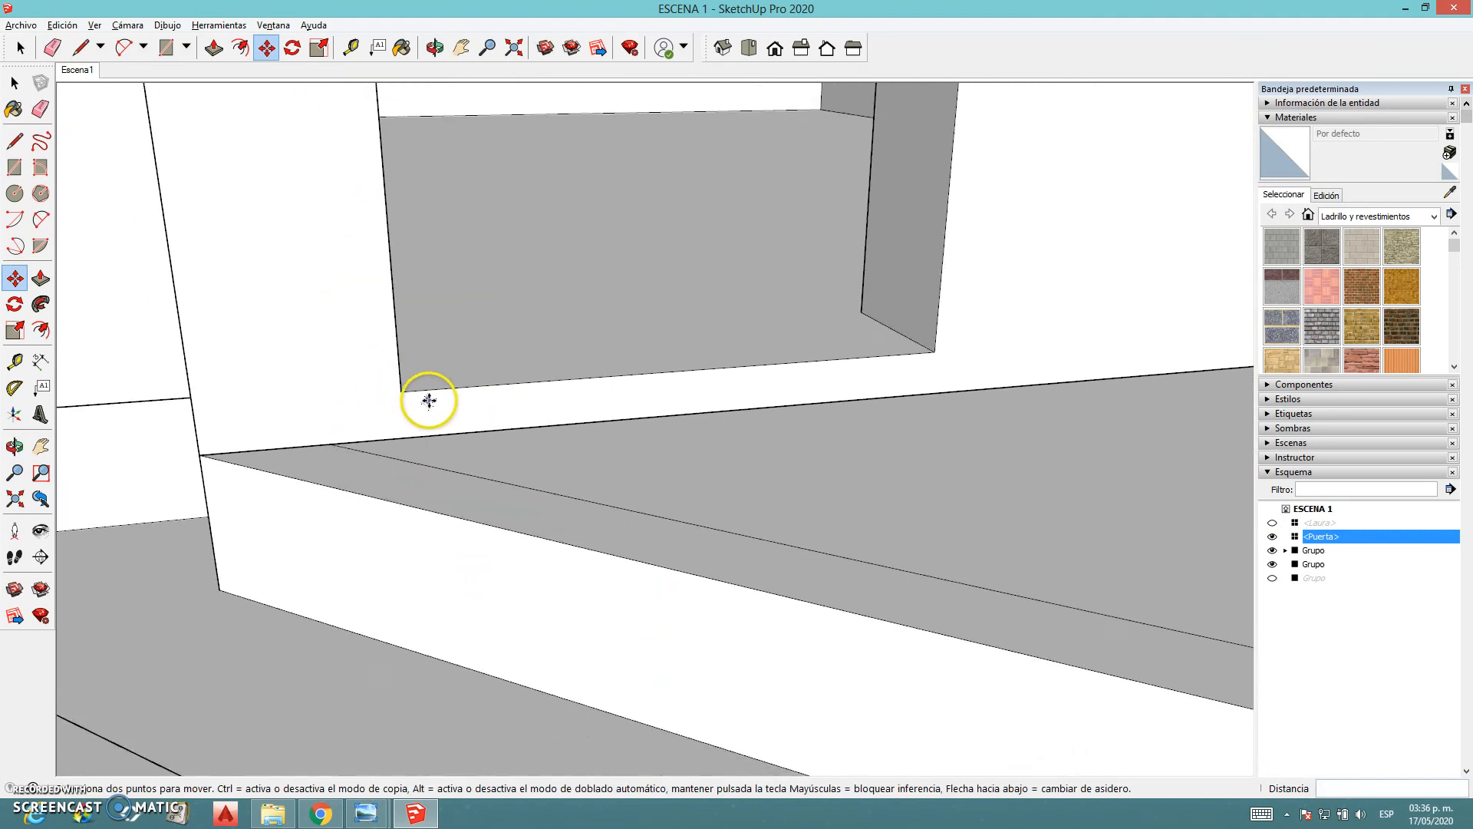
{"action": "scroll", "coordinate": [430, 401], "scroll_direction": "down", "scroll_amount": 4}
{"action": "middle_click_drag", "start_coordinate": [431, 405], "coordinate": [565, 552]}
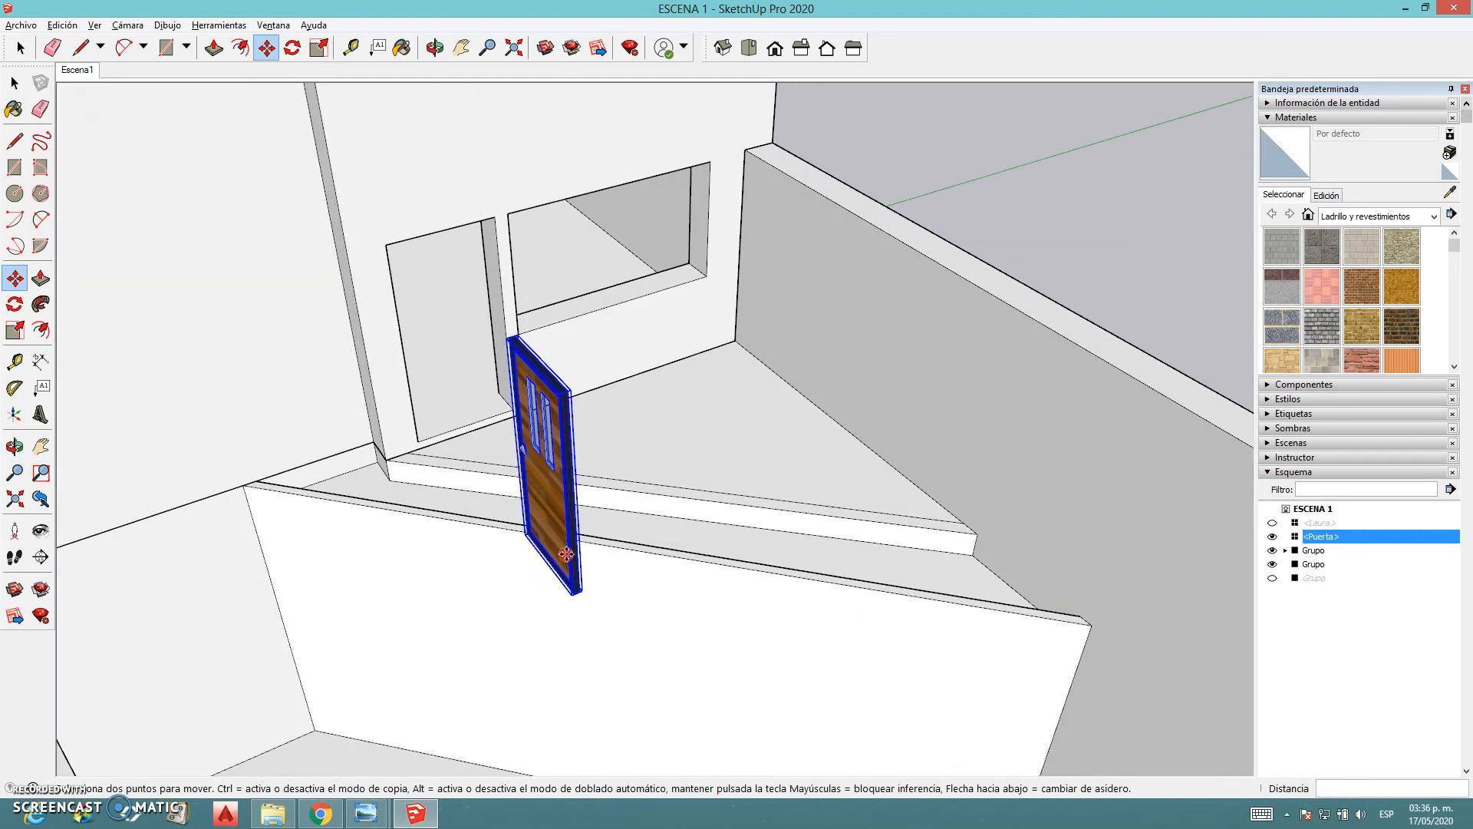
{"action": "left_click", "coordinate": [15, 304]}
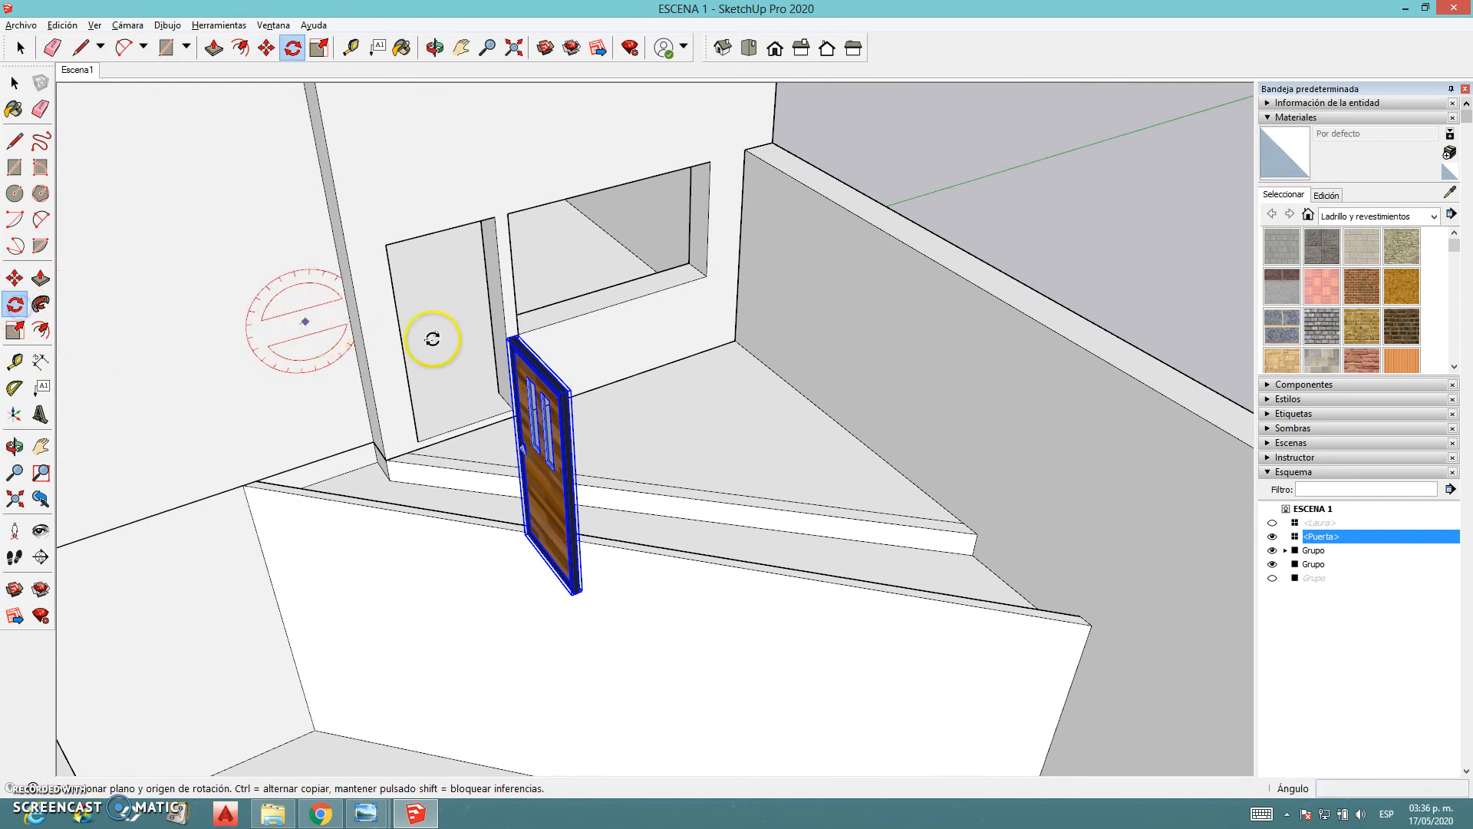
{"action": "scroll", "coordinate": [537, 352], "scroll_direction": "up", "scroll_amount": 2}
{"action": "scroll", "coordinate": [574, 371], "scroll_direction": "up", "scroll_amount": 3}
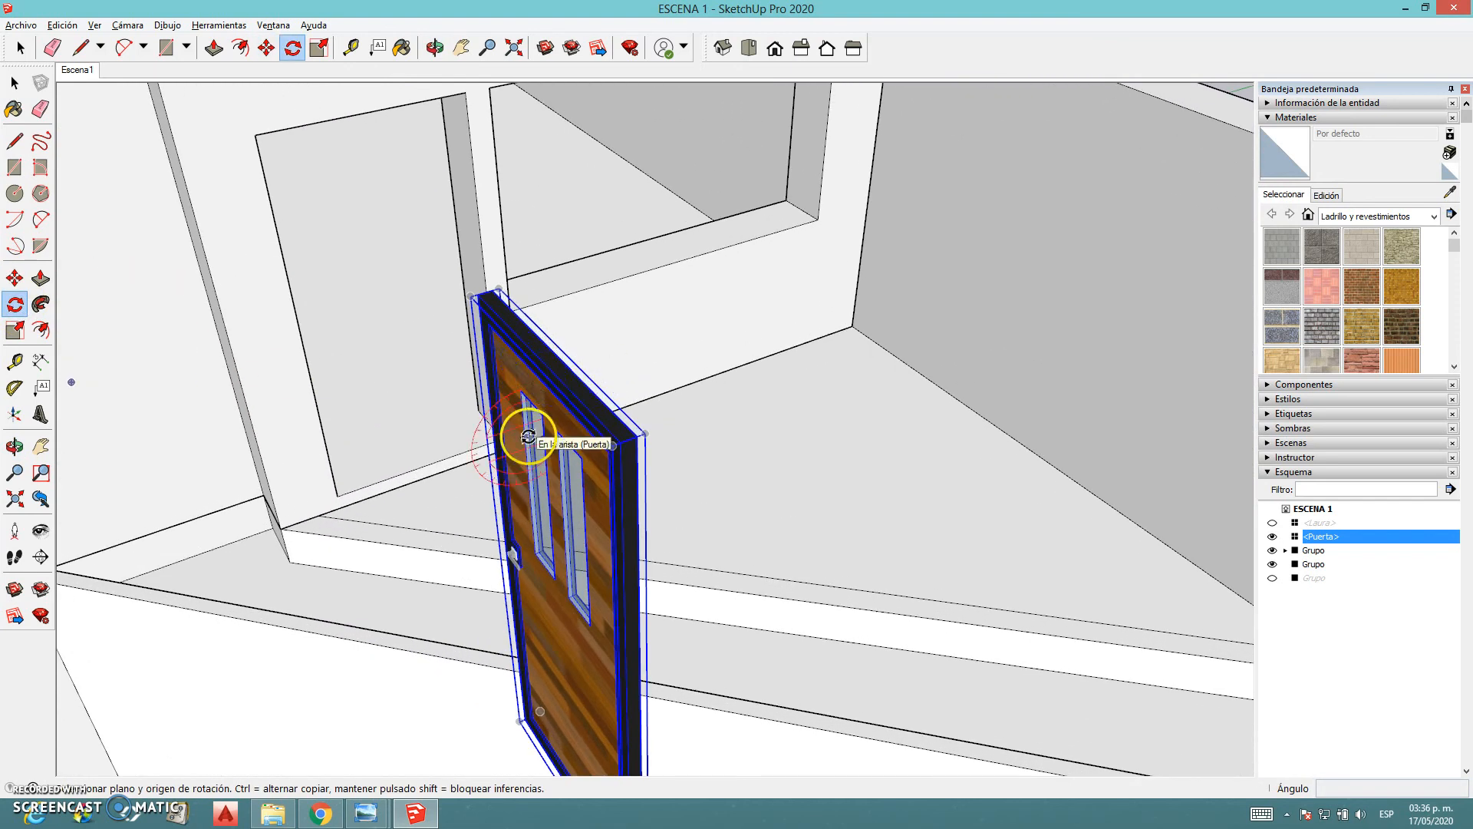
{"action": "left_click", "coordinate": [542, 361]}
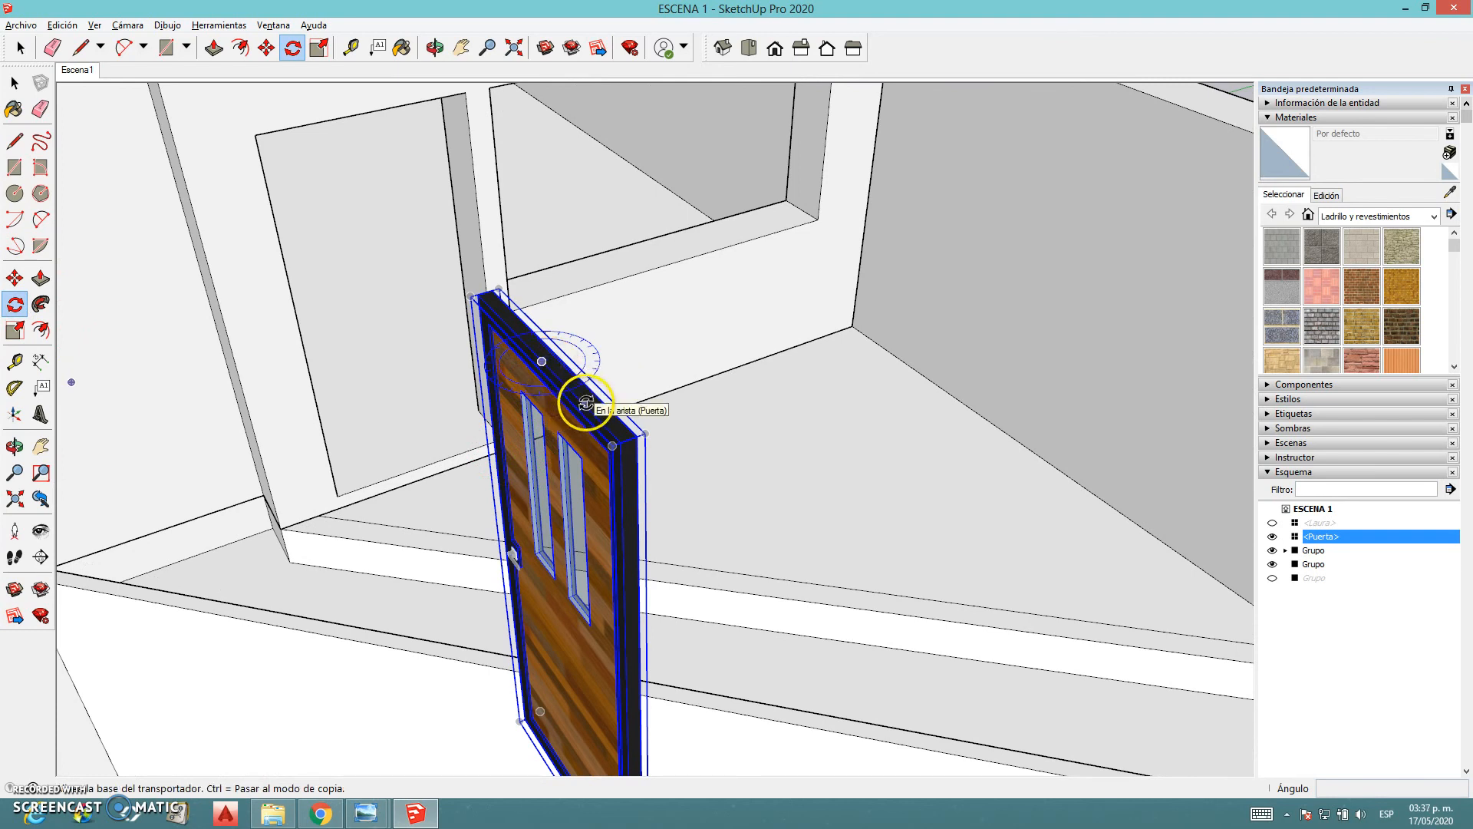
{"action": "left_click", "coordinate": [585, 402]}
{"action": "left_click", "coordinate": [595, 349]}
Move the door by its upper corner on the window side to the matching upper corner of the door opening
{"action": "middle_click_drag", "start_coordinate": [567, 492], "coordinate": [565, 607]}
{"action": "key", "text": "m"}
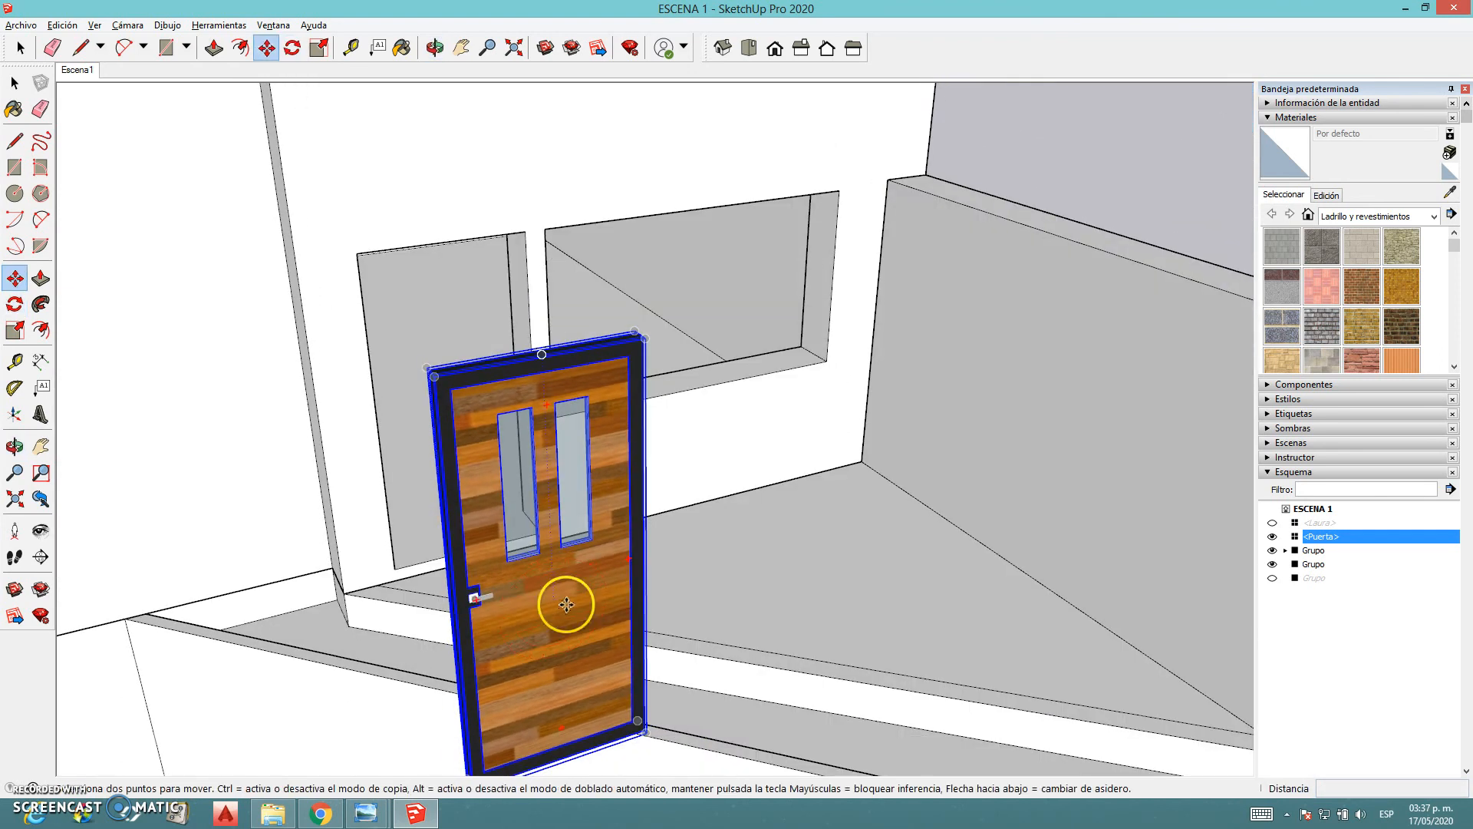
{"action": "scroll", "coordinate": [637, 336], "scroll_direction": "up", "scroll_amount": 5}
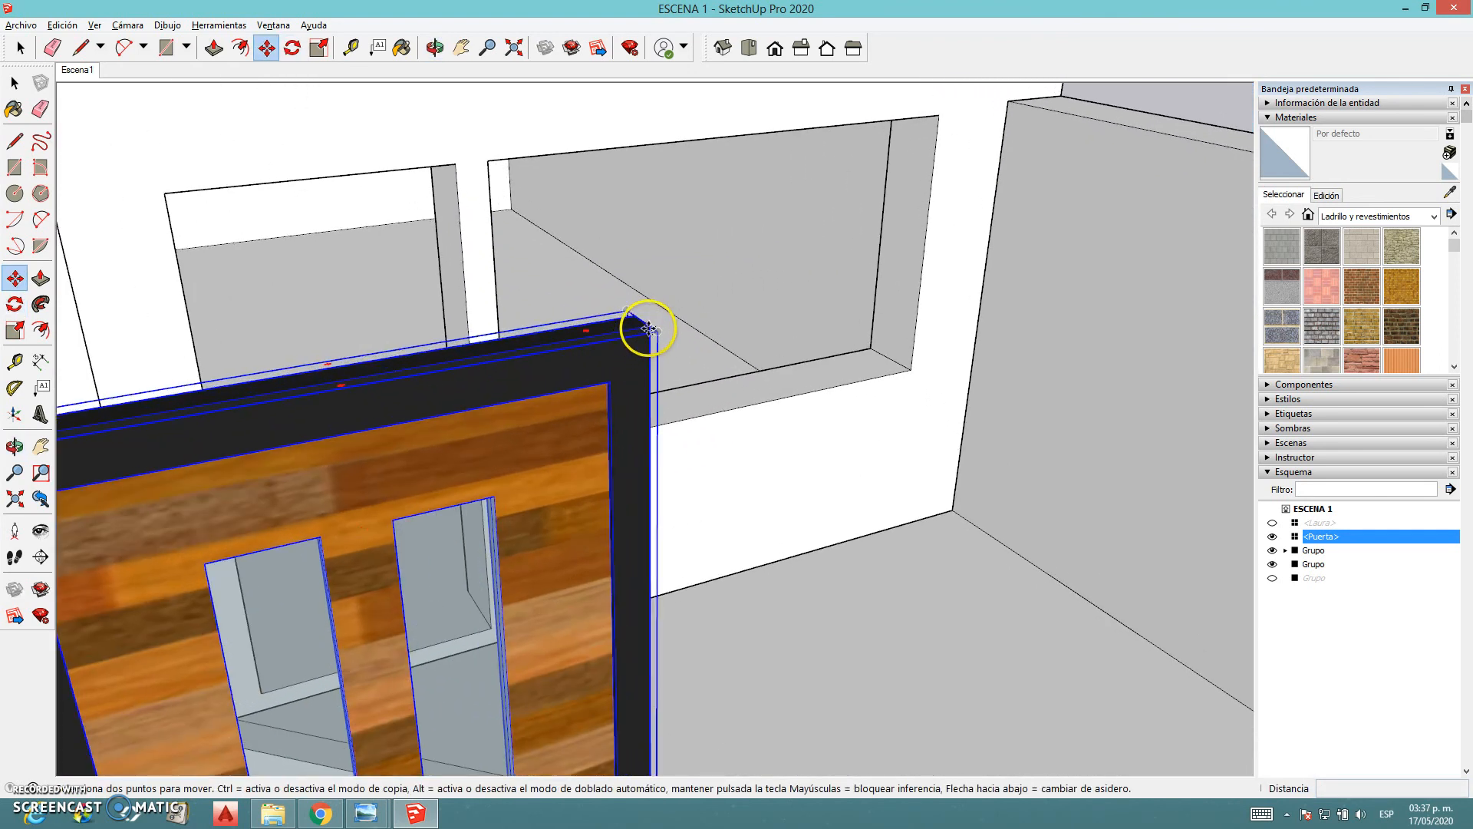
{"action": "left_click", "coordinate": [649, 328]}
{"action": "scroll", "coordinate": [648, 328], "scroll_direction": "down", "scroll_amount": 5}
{"action": "middle_click_drag", "start_coordinate": [421, 476], "coordinate": [328, 403]}
{"action": "key", "text": "m"}
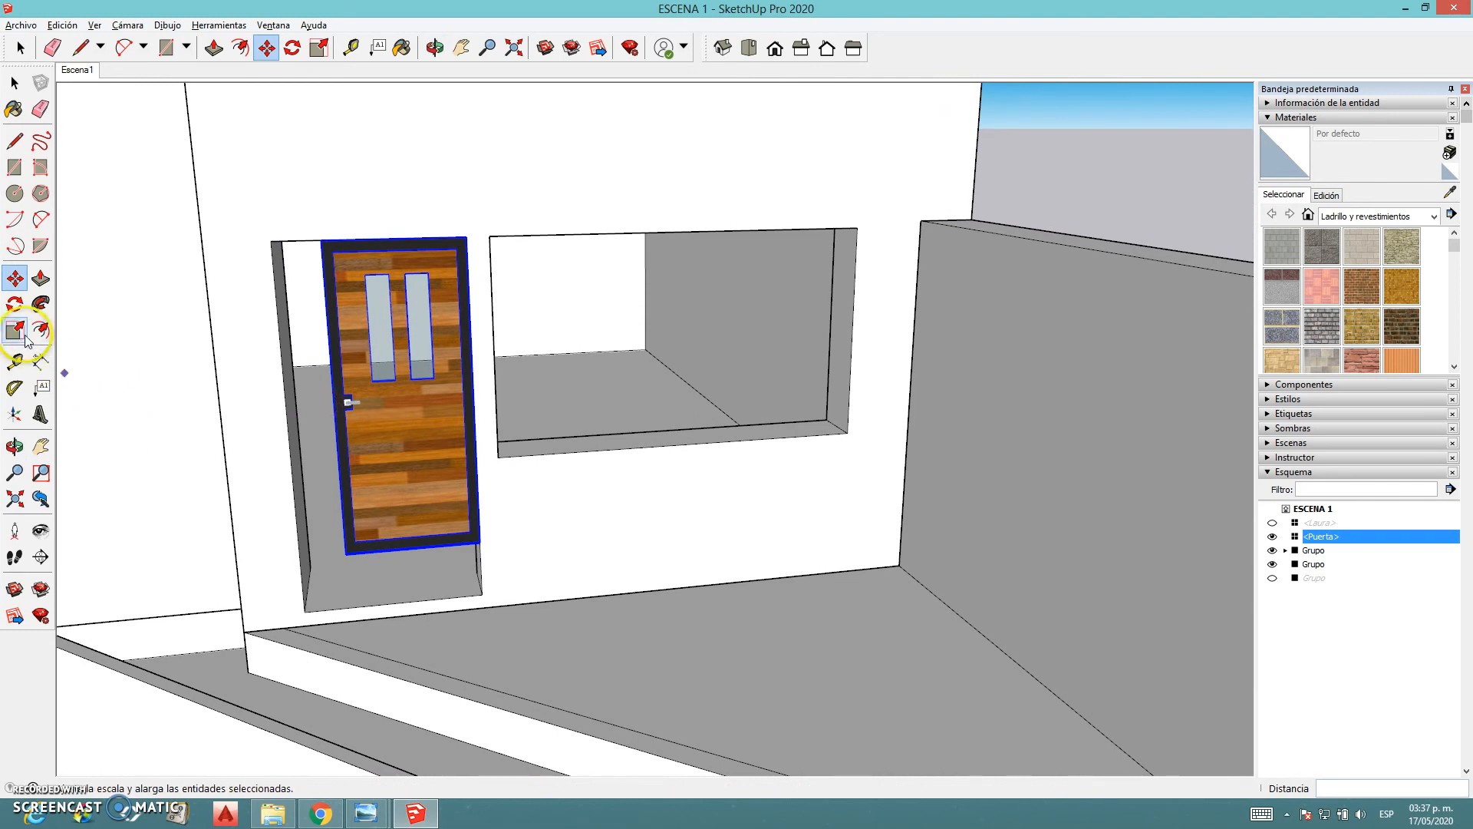
Scale the door's thickness along the green axis and enlarge the whole door uniformly by 1.18 toward the opening's lower corner
{"action": "middle_click_drag", "start_coordinate": [324, 591], "coordinate": [386, 583]}
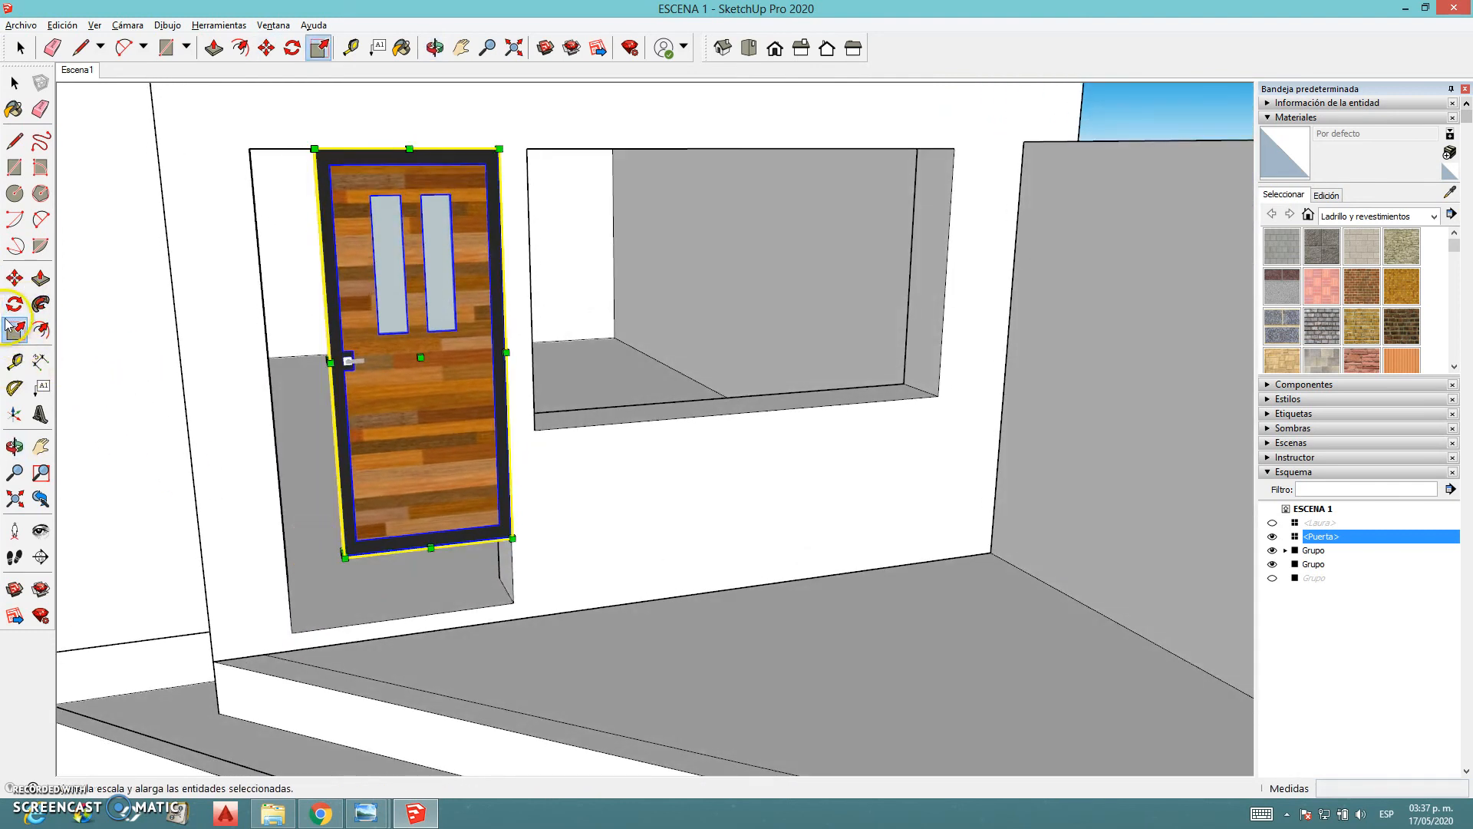
{"action": "middle_click_drag", "start_coordinate": [421, 358], "coordinate": [643, 504]}
{"action": "scroll", "coordinate": [362, 396], "scroll_direction": "up", "scroll_amount": 5}
{"action": "scroll", "coordinate": [362, 396], "scroll_direction": "down", "scroll_amount": 2}
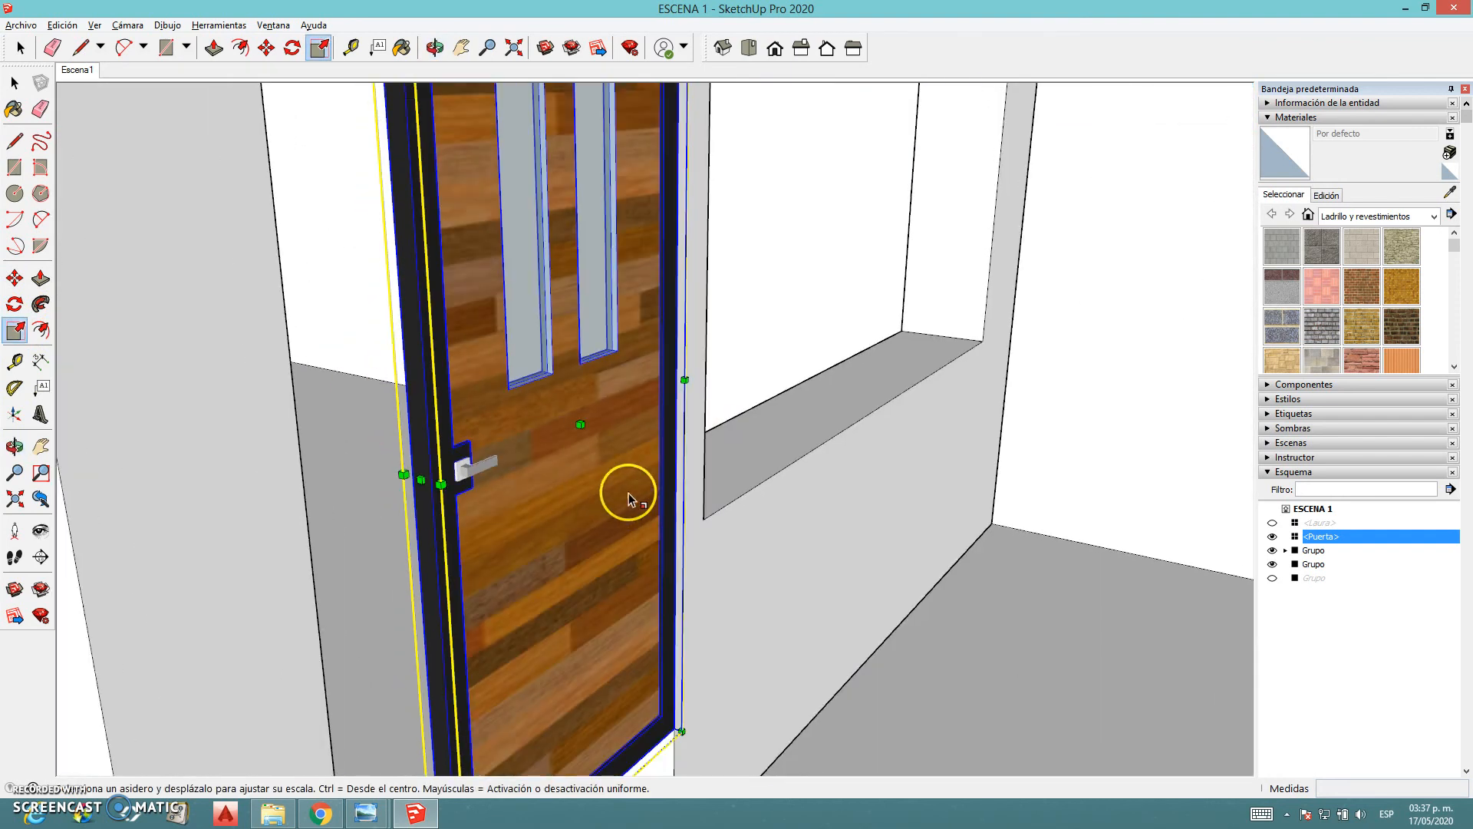
{"action": "left_click", "coordinate": [581, 424]}
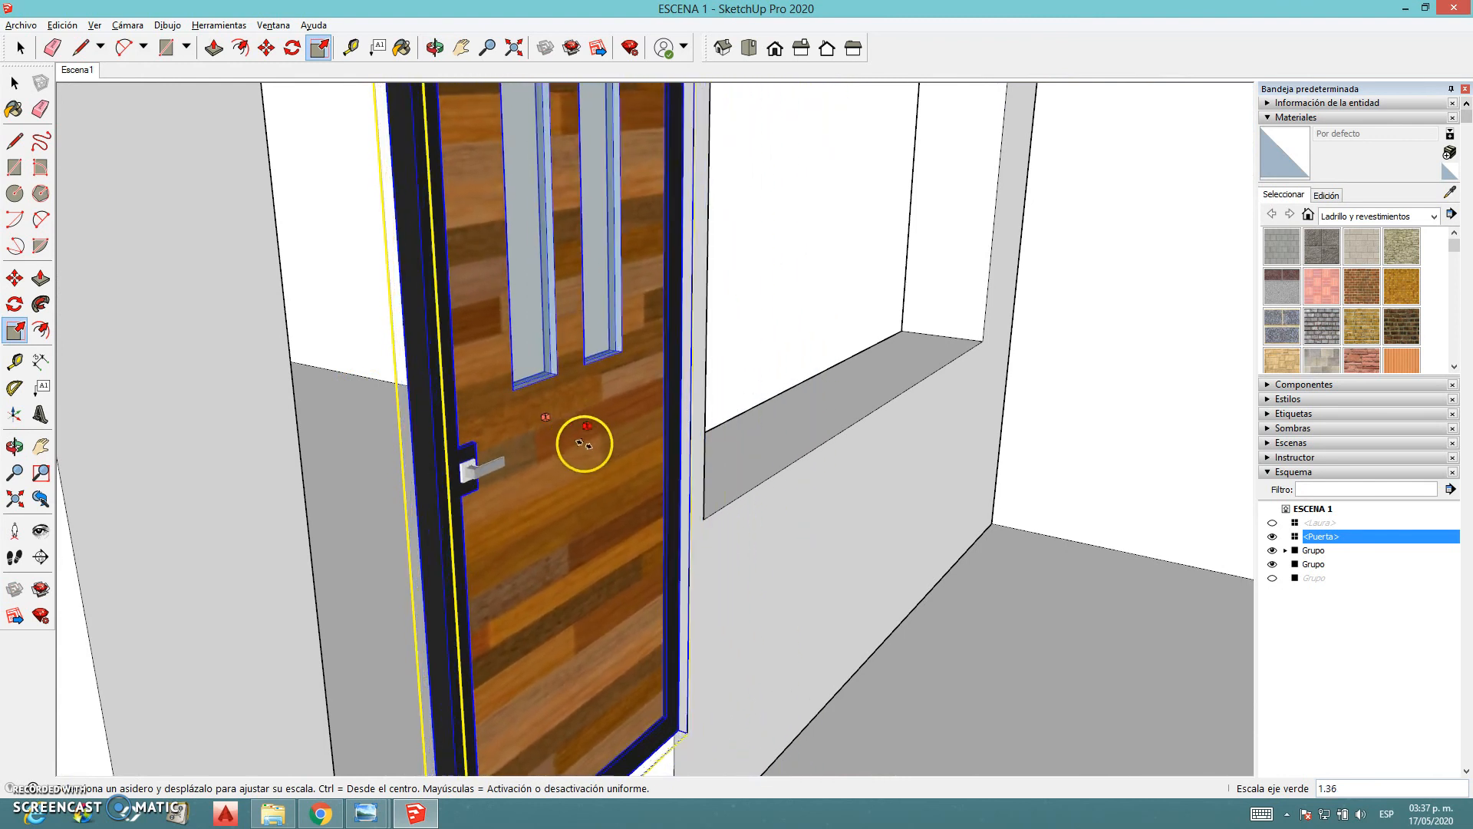
{"action": "middle_click_drag", "start_coordinate": [577, 446], "coordinate": [467, 497]}
{"action": "middle_click_drag", "start_coordinate": [449, 572], "coordinate": [576, 310], "text": "shift"}
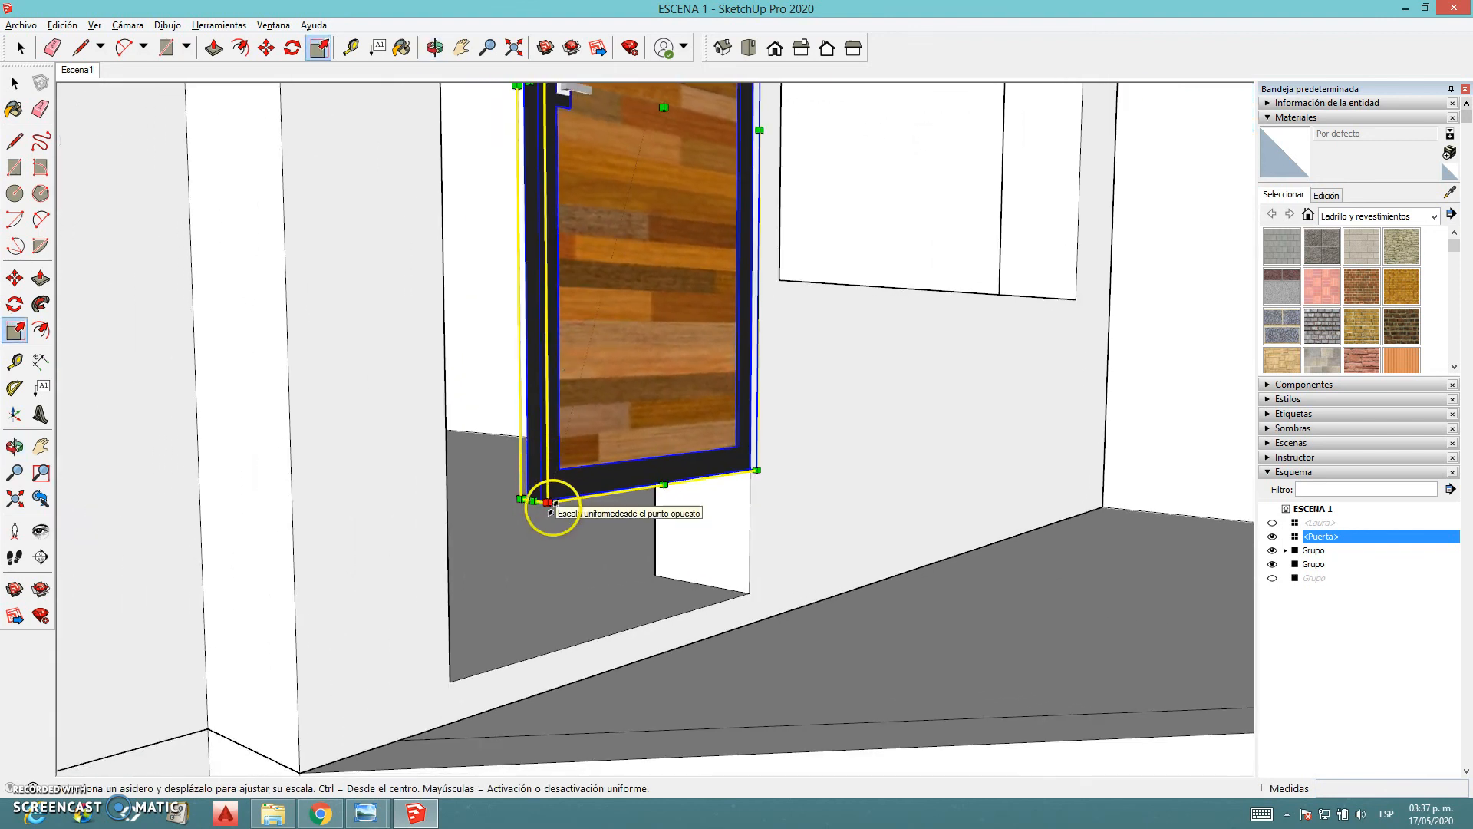
{"action": "left_click_drag", "start_coordinate": [548, 503], "coordinate": [488, 658]}
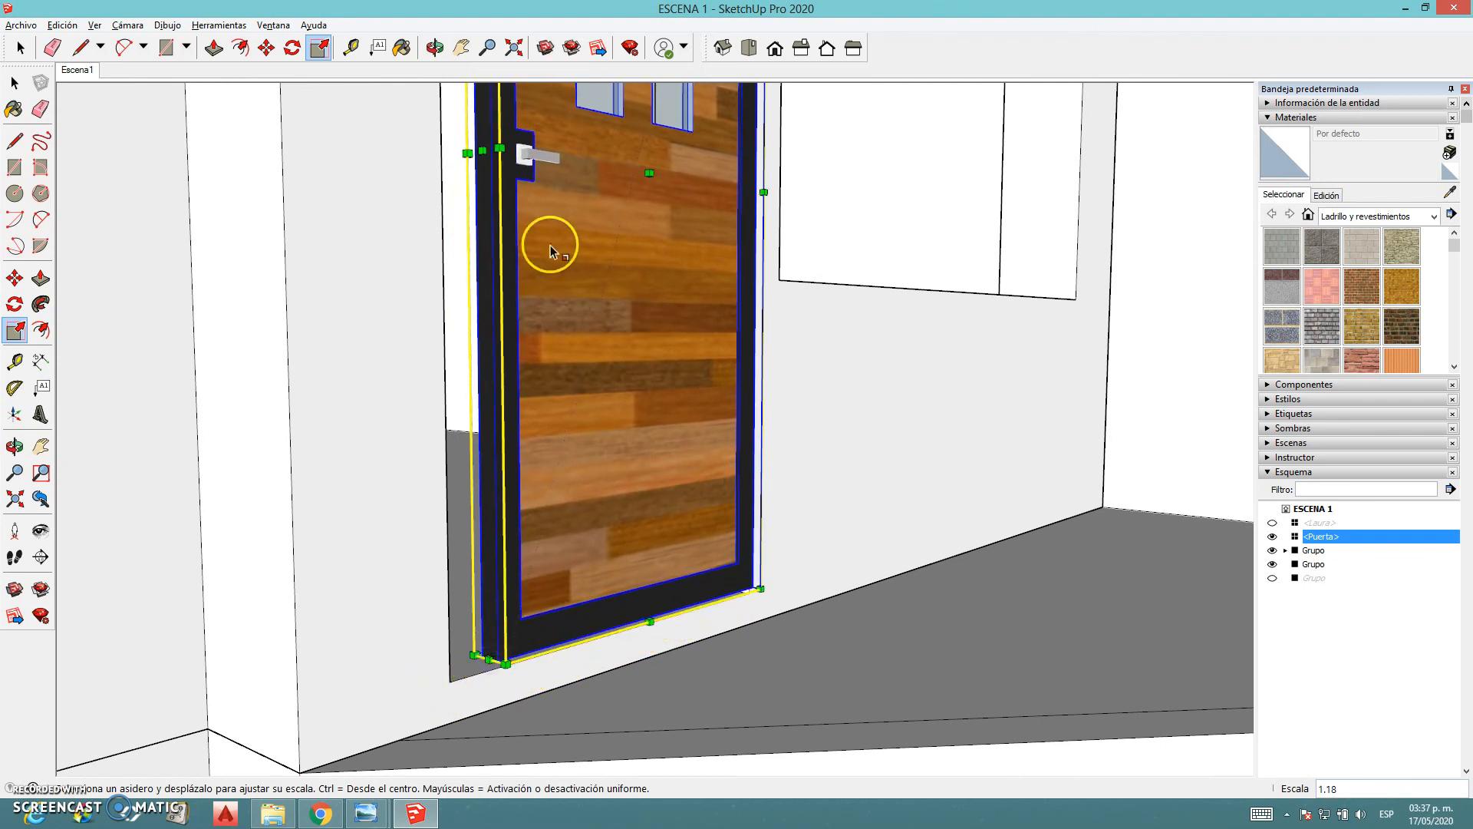
Scale the door's thickness by 0.59 along the green axis and enlarge it uniformly by about 1.01 to reach the sill
{"action": "left_click_drag", "start_coordinate": [650, 175], "coordinate": [636, 175]}
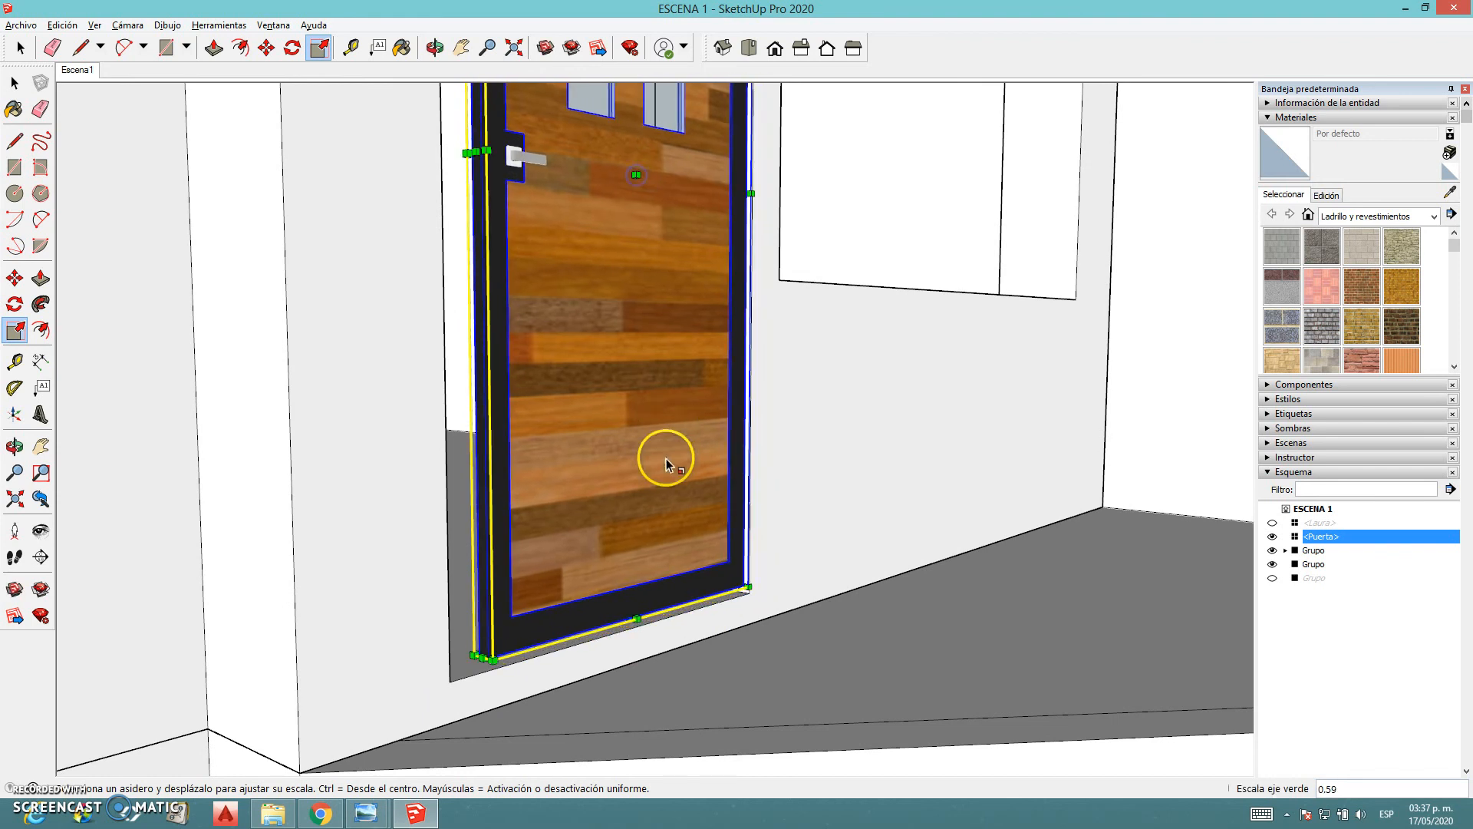
{"action": "scroll", "coordinate": [727, 583], "scroll_direction": "up", "scroll_amount": 8}
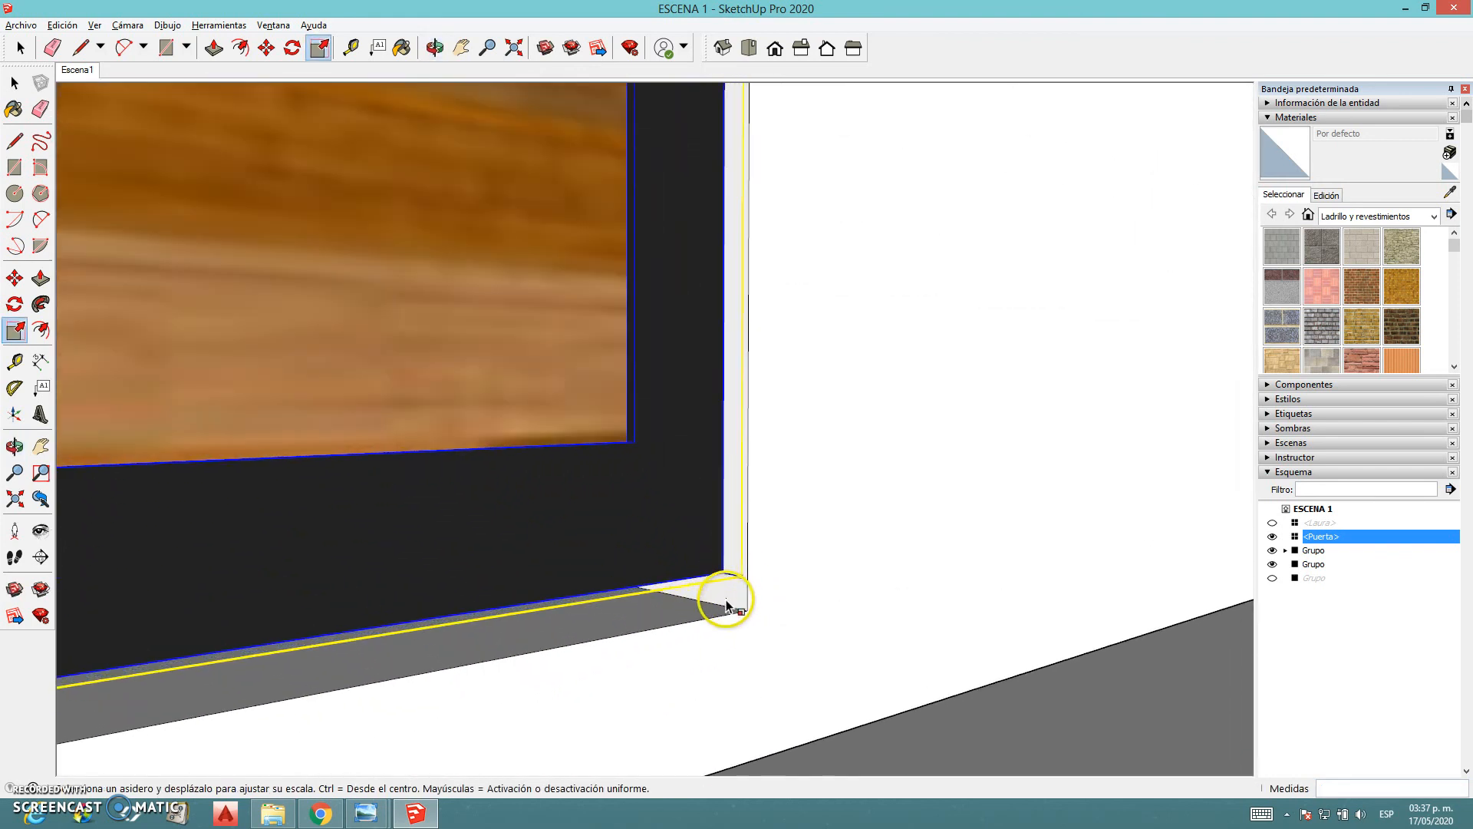
{"action": "scroll", "coordinate": [721, 606], "scroll_direction": "down", "scroll_amount": 5}
{"action": "mouse_move", "coordinate": [359, 589]}
{"action": "middle_mouse_down"}
{"action": "mouse_move", "coordinate": [355, 432]}
{"action": "mouse_move", "coordinate": [342, 486]}
{"action": "middle_mouse_up"}
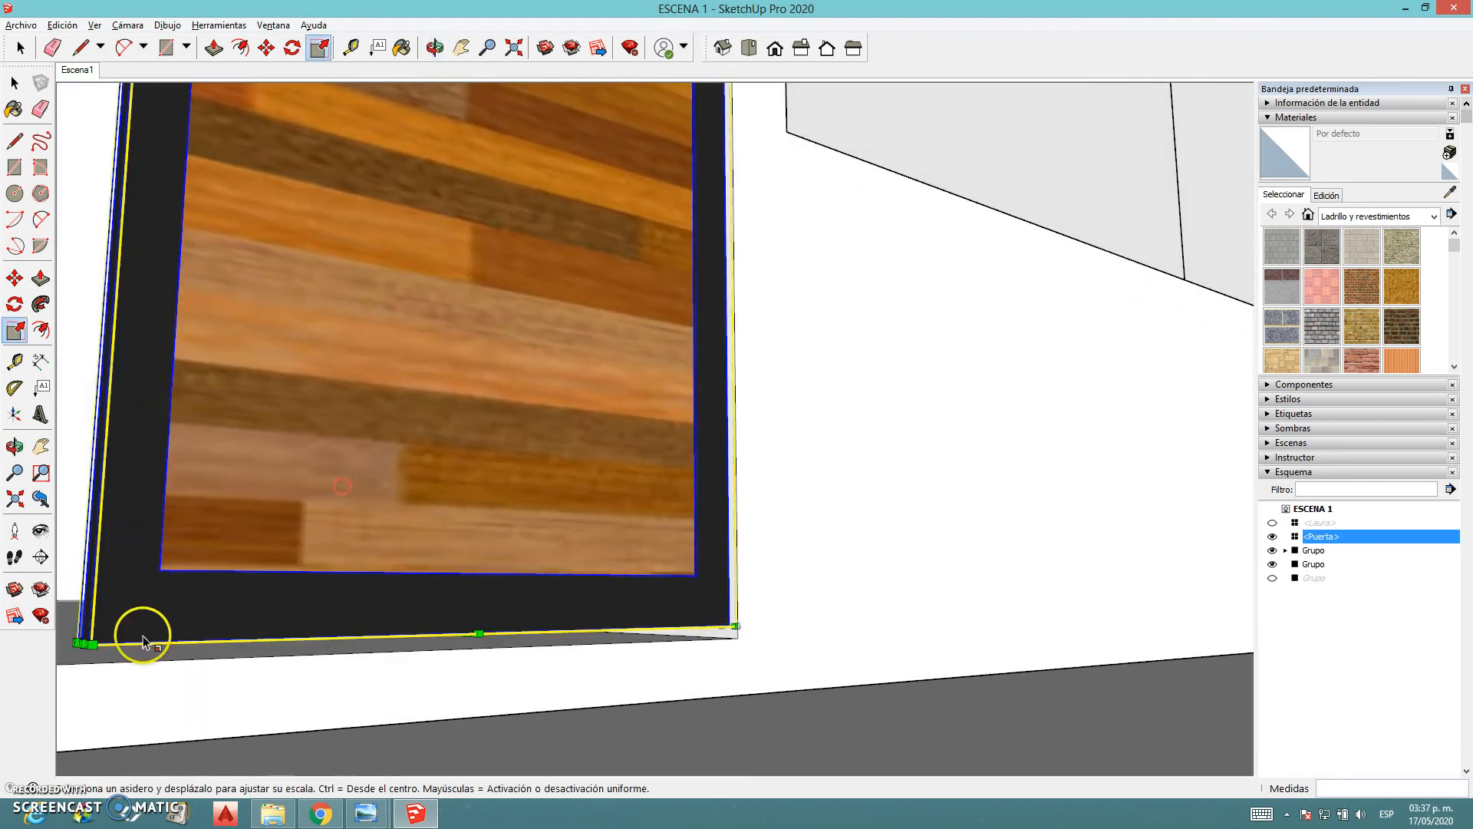
{"action": "left_click_drag", "start_coordinate": [91, 645], "coordinate": [70, 673]}
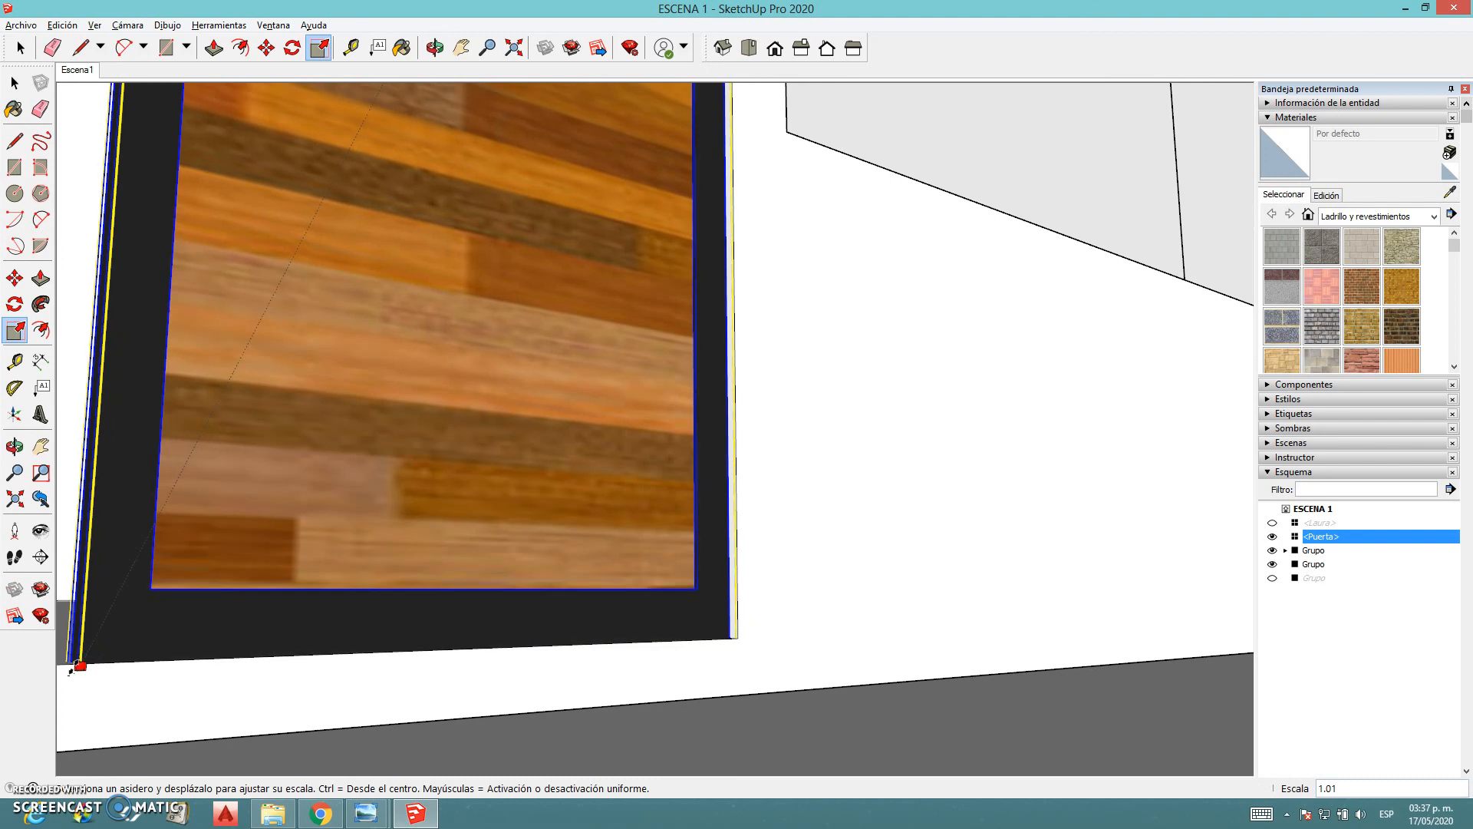
Stretch the door's width along the red axis from the handle side to the far edge of the opening
{"action": "scroll", "coordinate": [372, 491], "scroll_direction": "down", "scroll_amount": 3}
{"action": "mouse_move", "coordinate": [372, 491]}
{"action": "middle_mouse_down"}
{"action": "mouse_move", "coordinate": [358, 445]}
{"action": "mouse_move", "coordinate": [407, 532]}
{"action": "mouse_move", "coordinate": [418, 618]}
{"action": "mouse_move", "coordinate": [395, 605]}
{"action": "middle_mouse_up"}
{"action": "mouse_move", "coordinate": [177, 205]}
{"action": "middle_mouse_down"}
{"action": "mouse_move", "coordinate": [181, 240]}
{"action": "mouse_move", "coordinate": [194, 194]}
{"action": "mouse_move", "coordinate": [275, 278]}
{"action": "middle_mouse_up"}
{"action": "scroll", "coordinate": [237, 205], "scroll_direction": "up", "scroll_amount": 5}
{"action": "scroll", "coordinate": [236, 206], "scroll_direction": "down", "scroll_amount": 2}
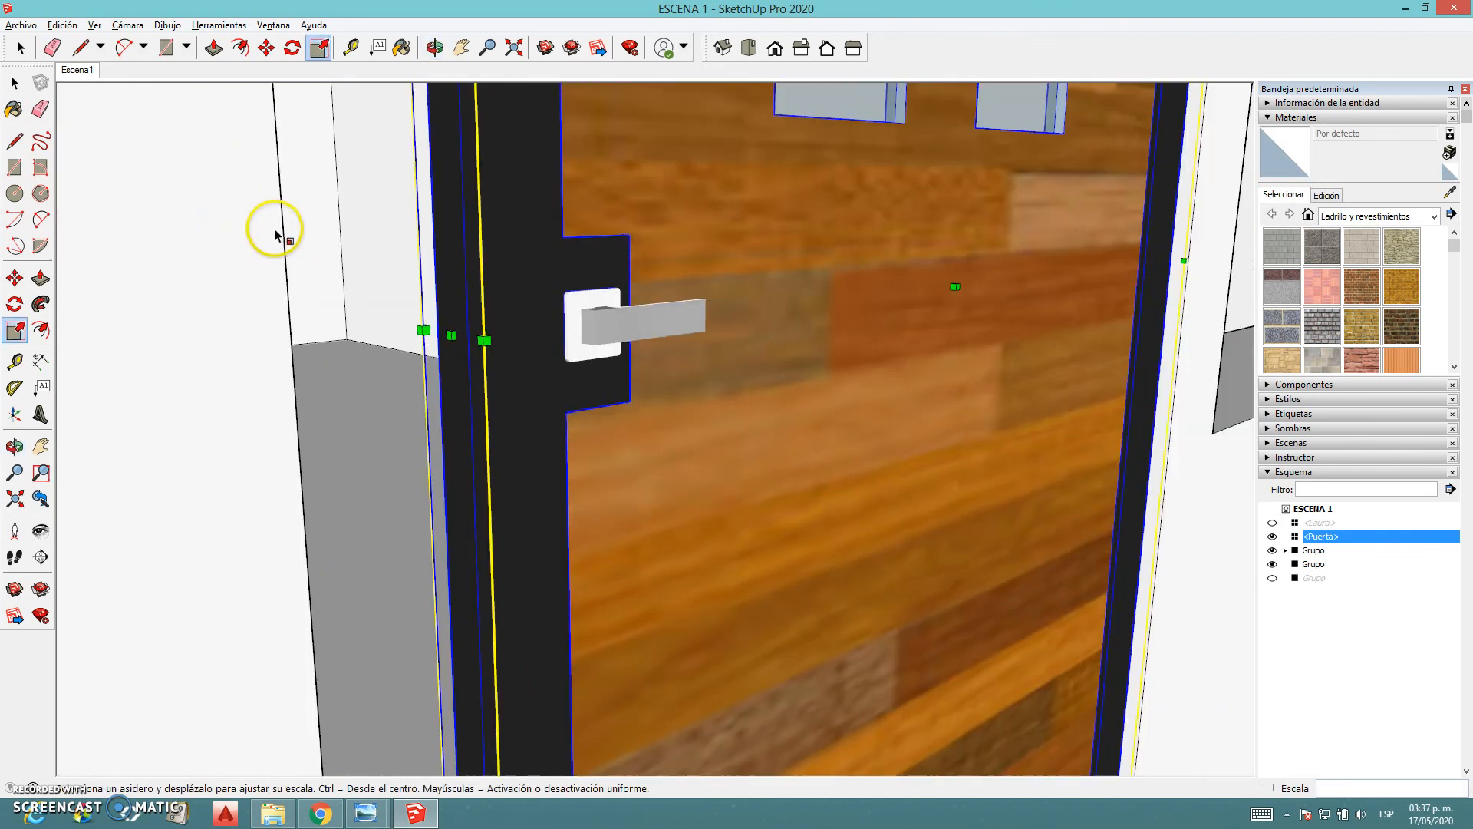
{"action": "left_click_drag", "start_coordinate": [449, 336], "coordinate": [293, 385]}
{"action": "scroll", "coordinate": [461, 354], "scroll_direction": "down", "scroll_amount": 9}
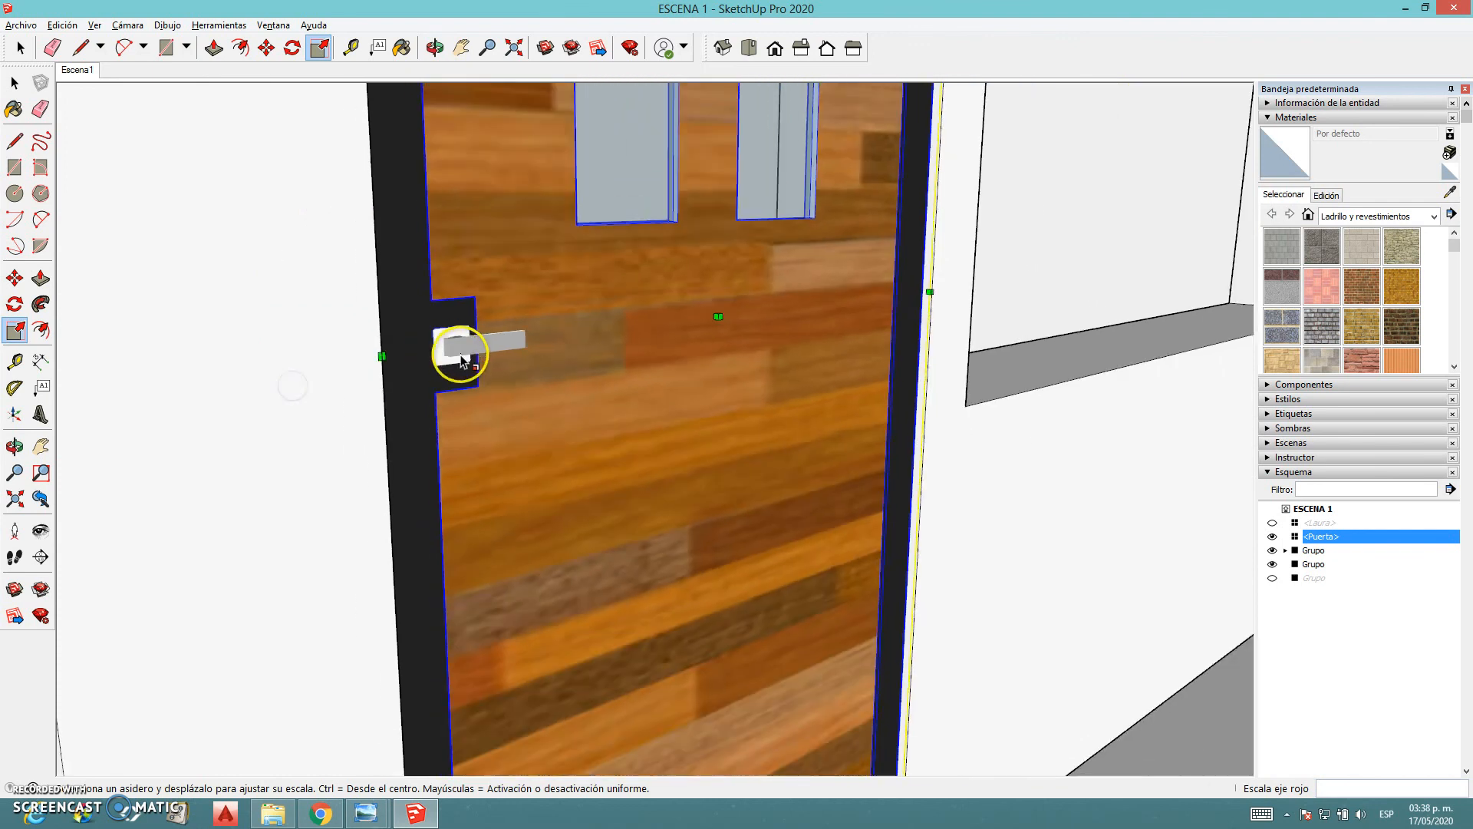
{"action": "middle_click_drag", "start_coordinate": [790, 494], "coordinate": [479, 495]}
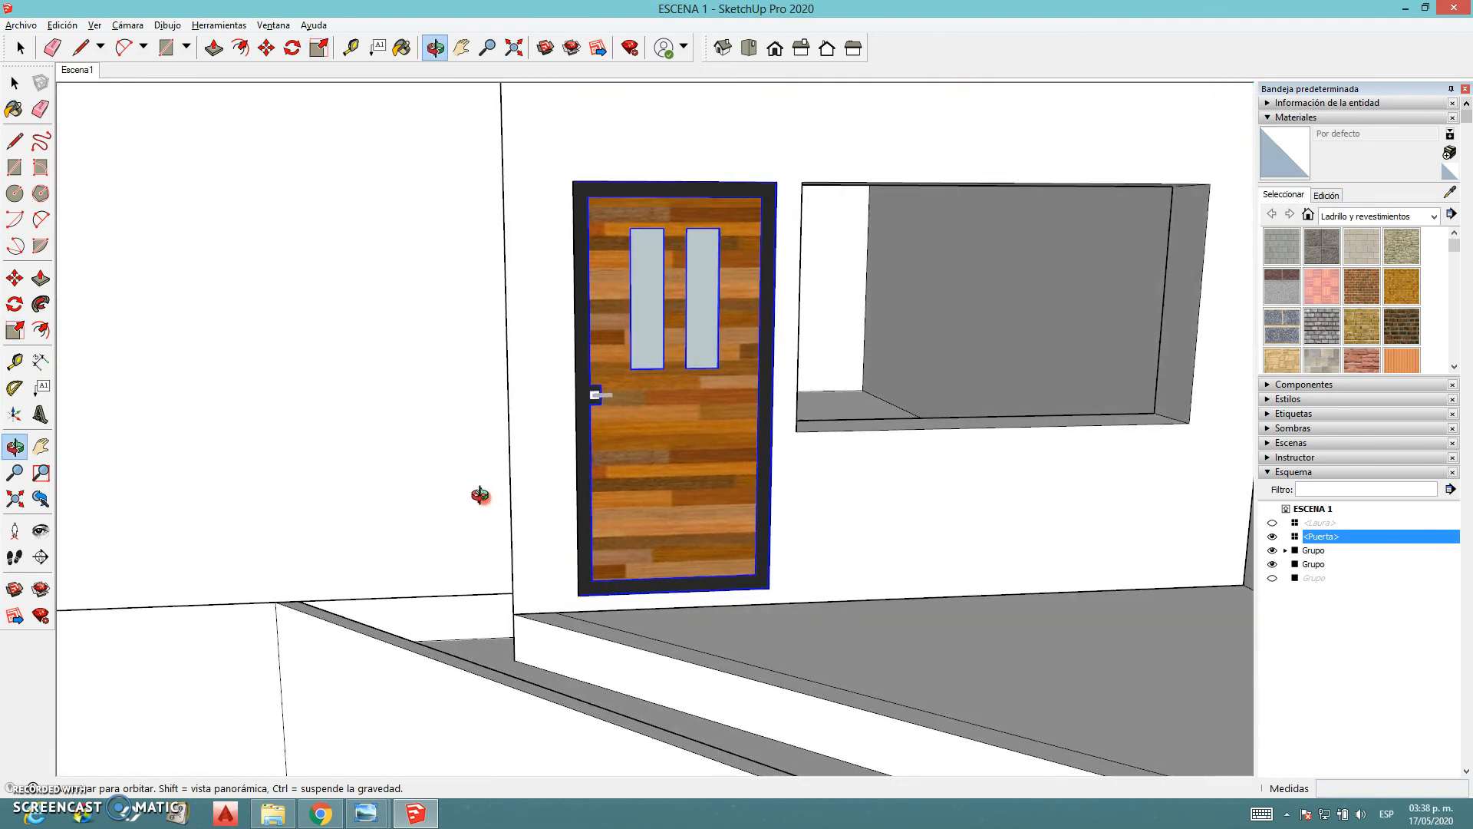